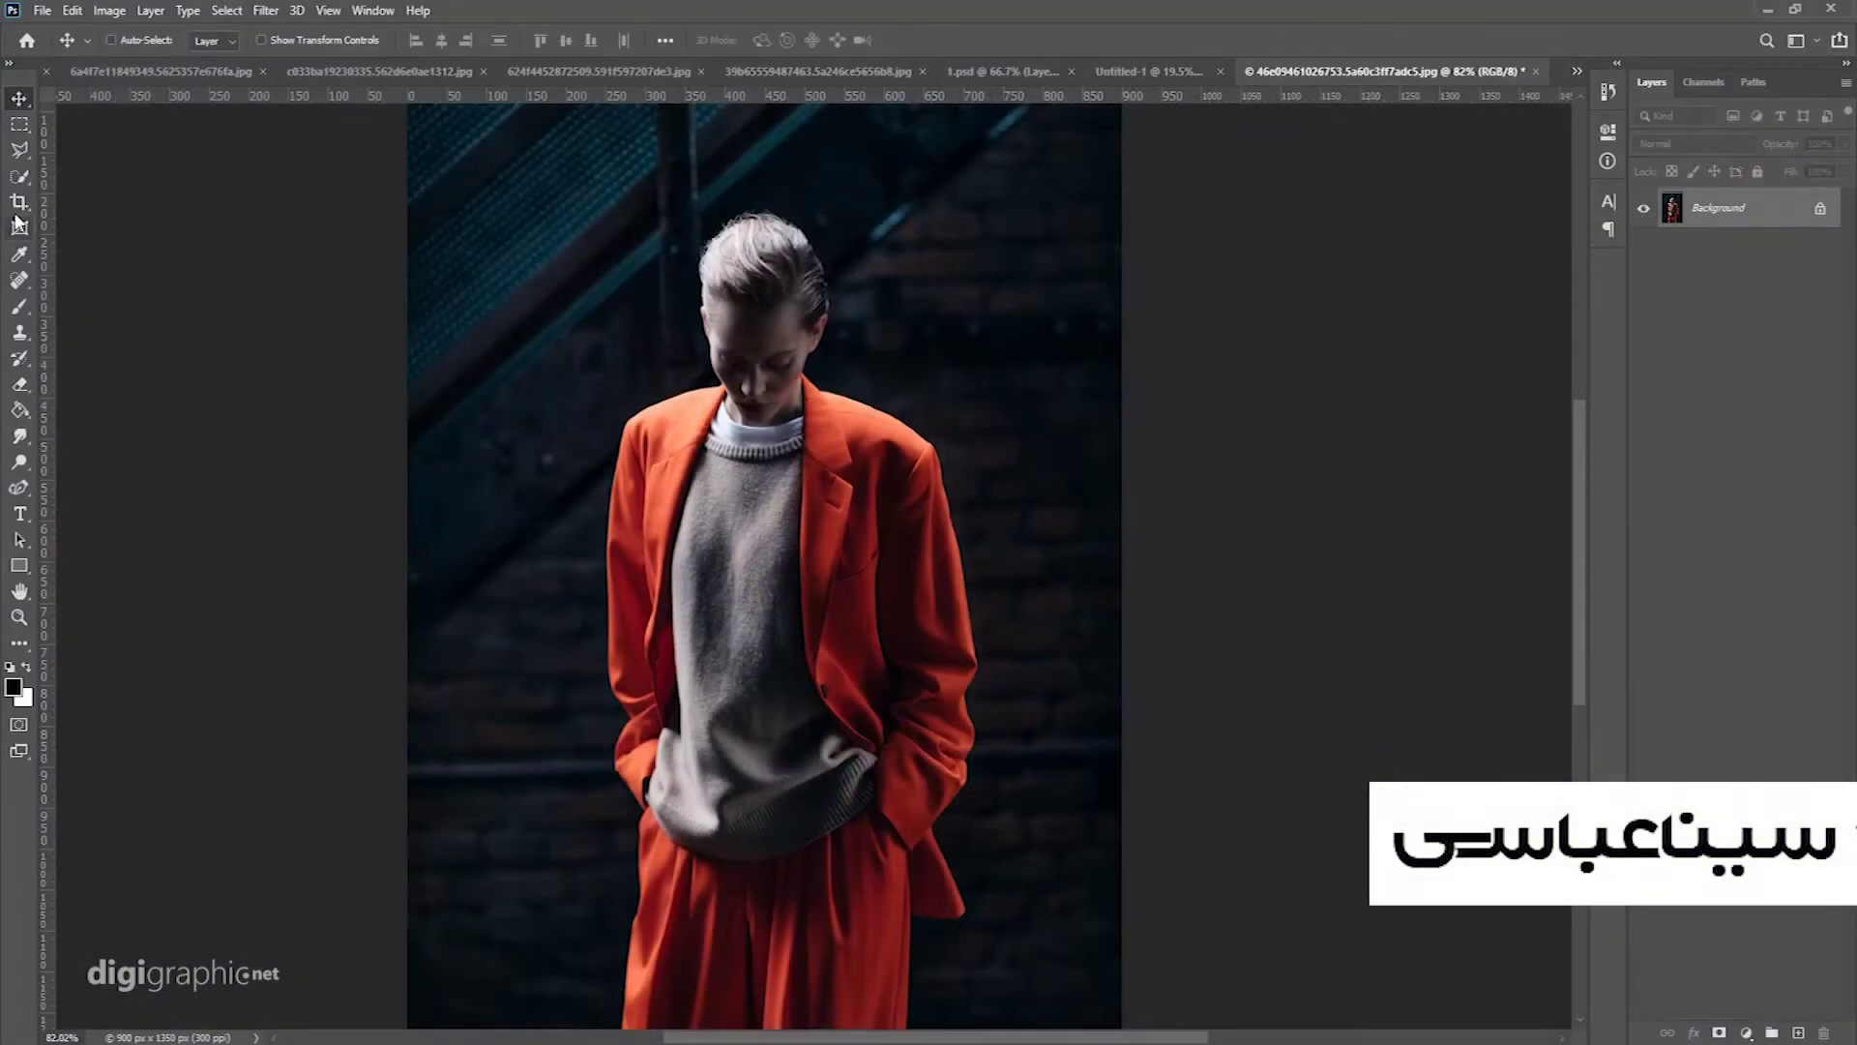
Step: Zoom out to fit the photo and duplicate the Background as Layer 1
scroll(677, 253, "down", 2)
scroll(671, 248, "down", 1)
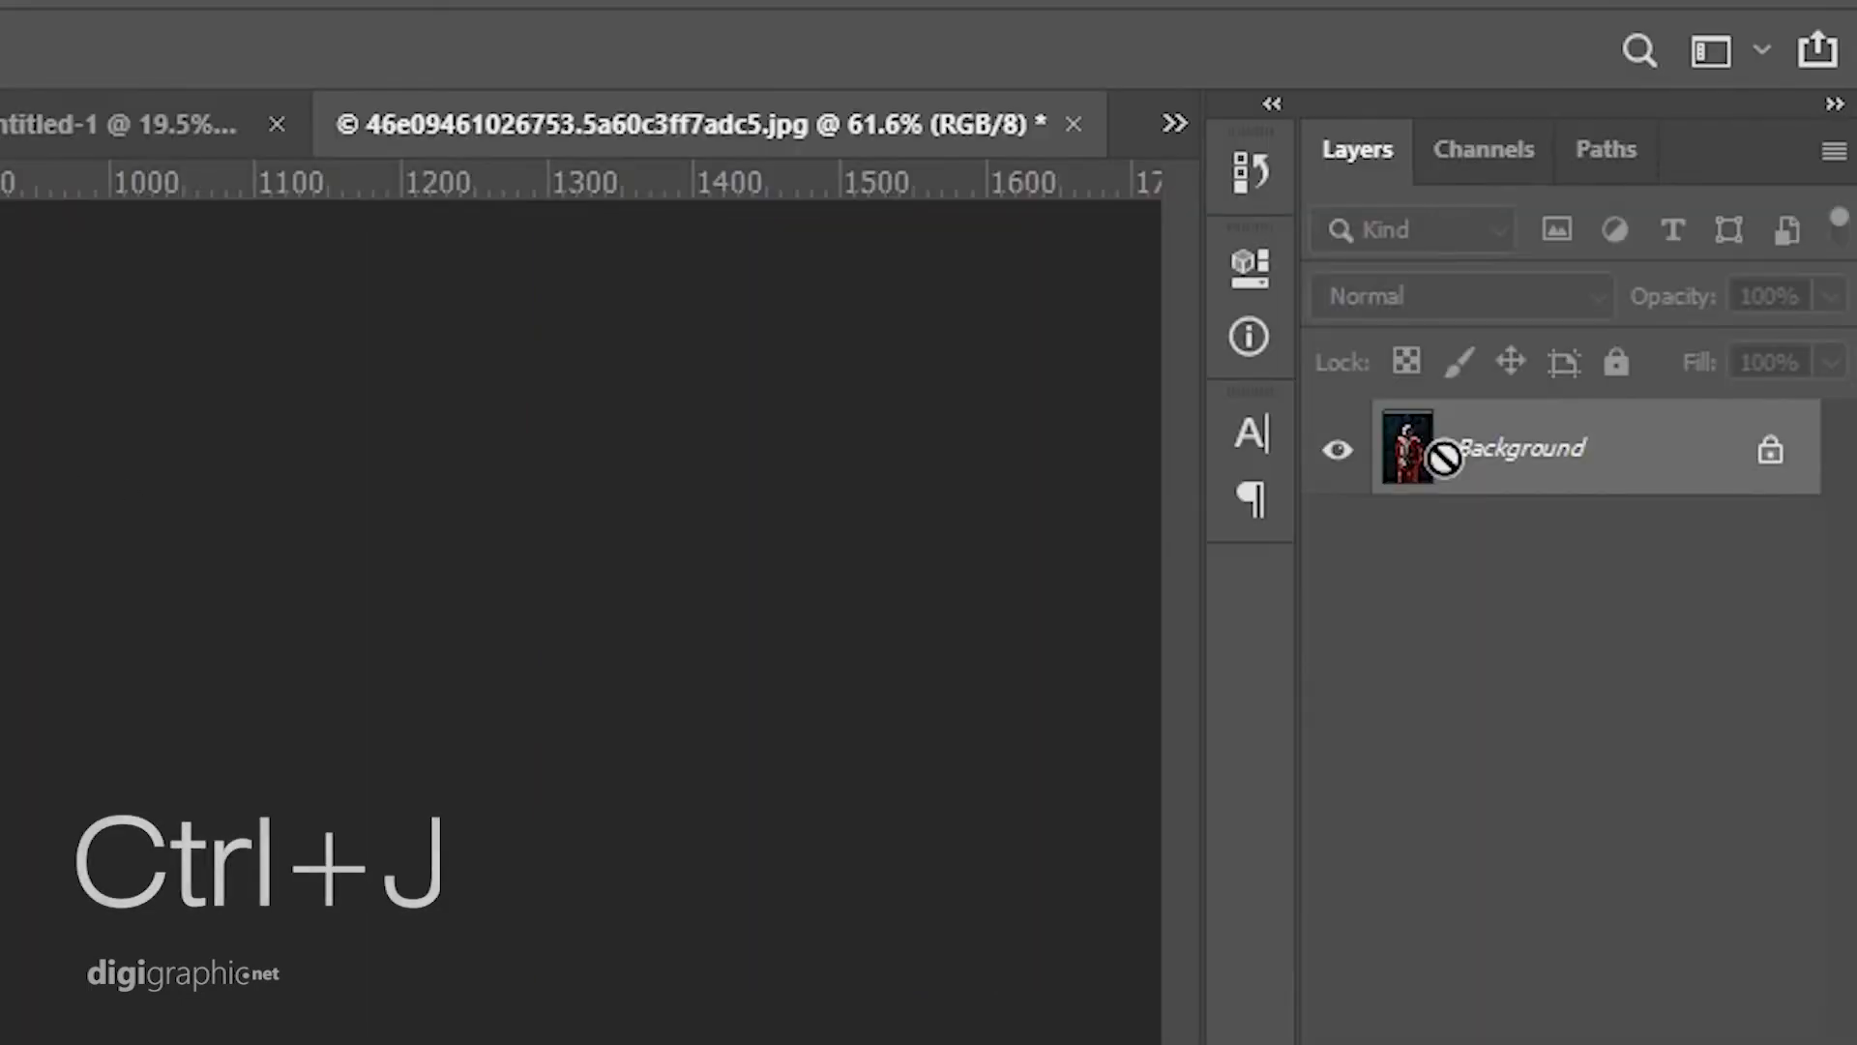
key("ctrl+j")
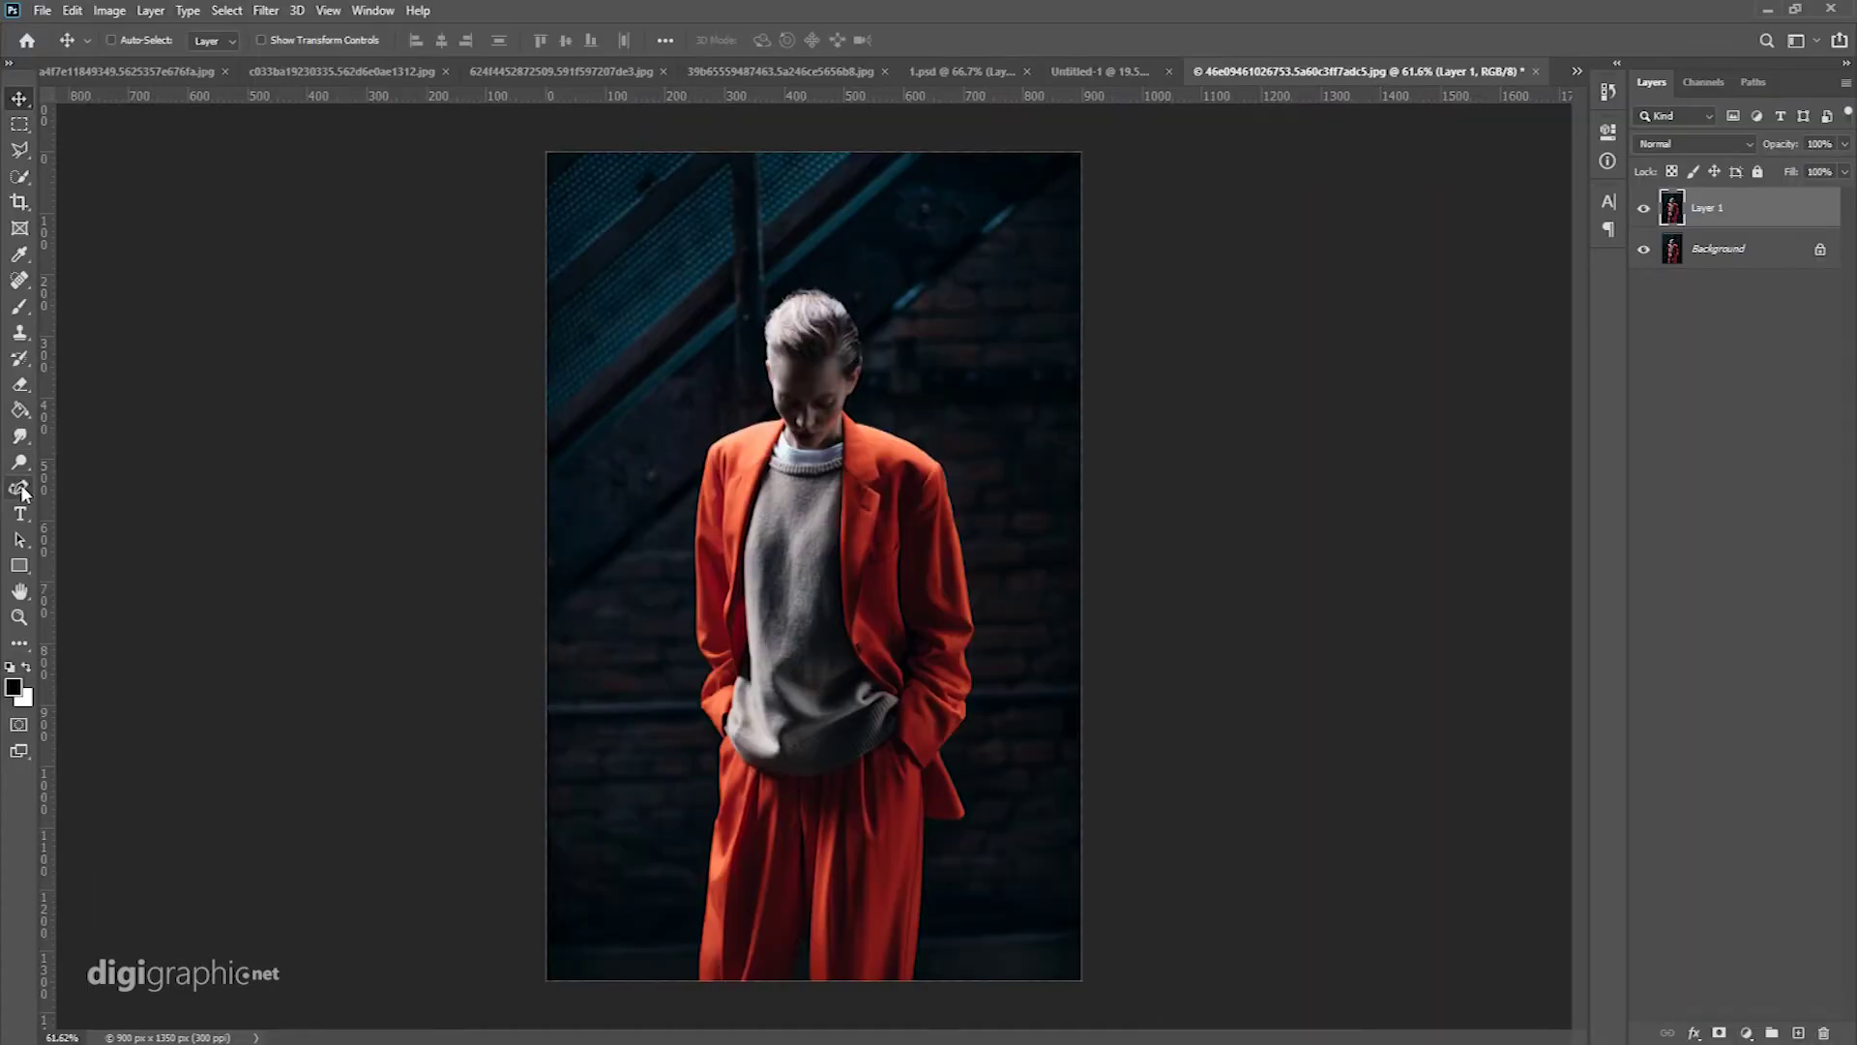
right_click(19, 491)
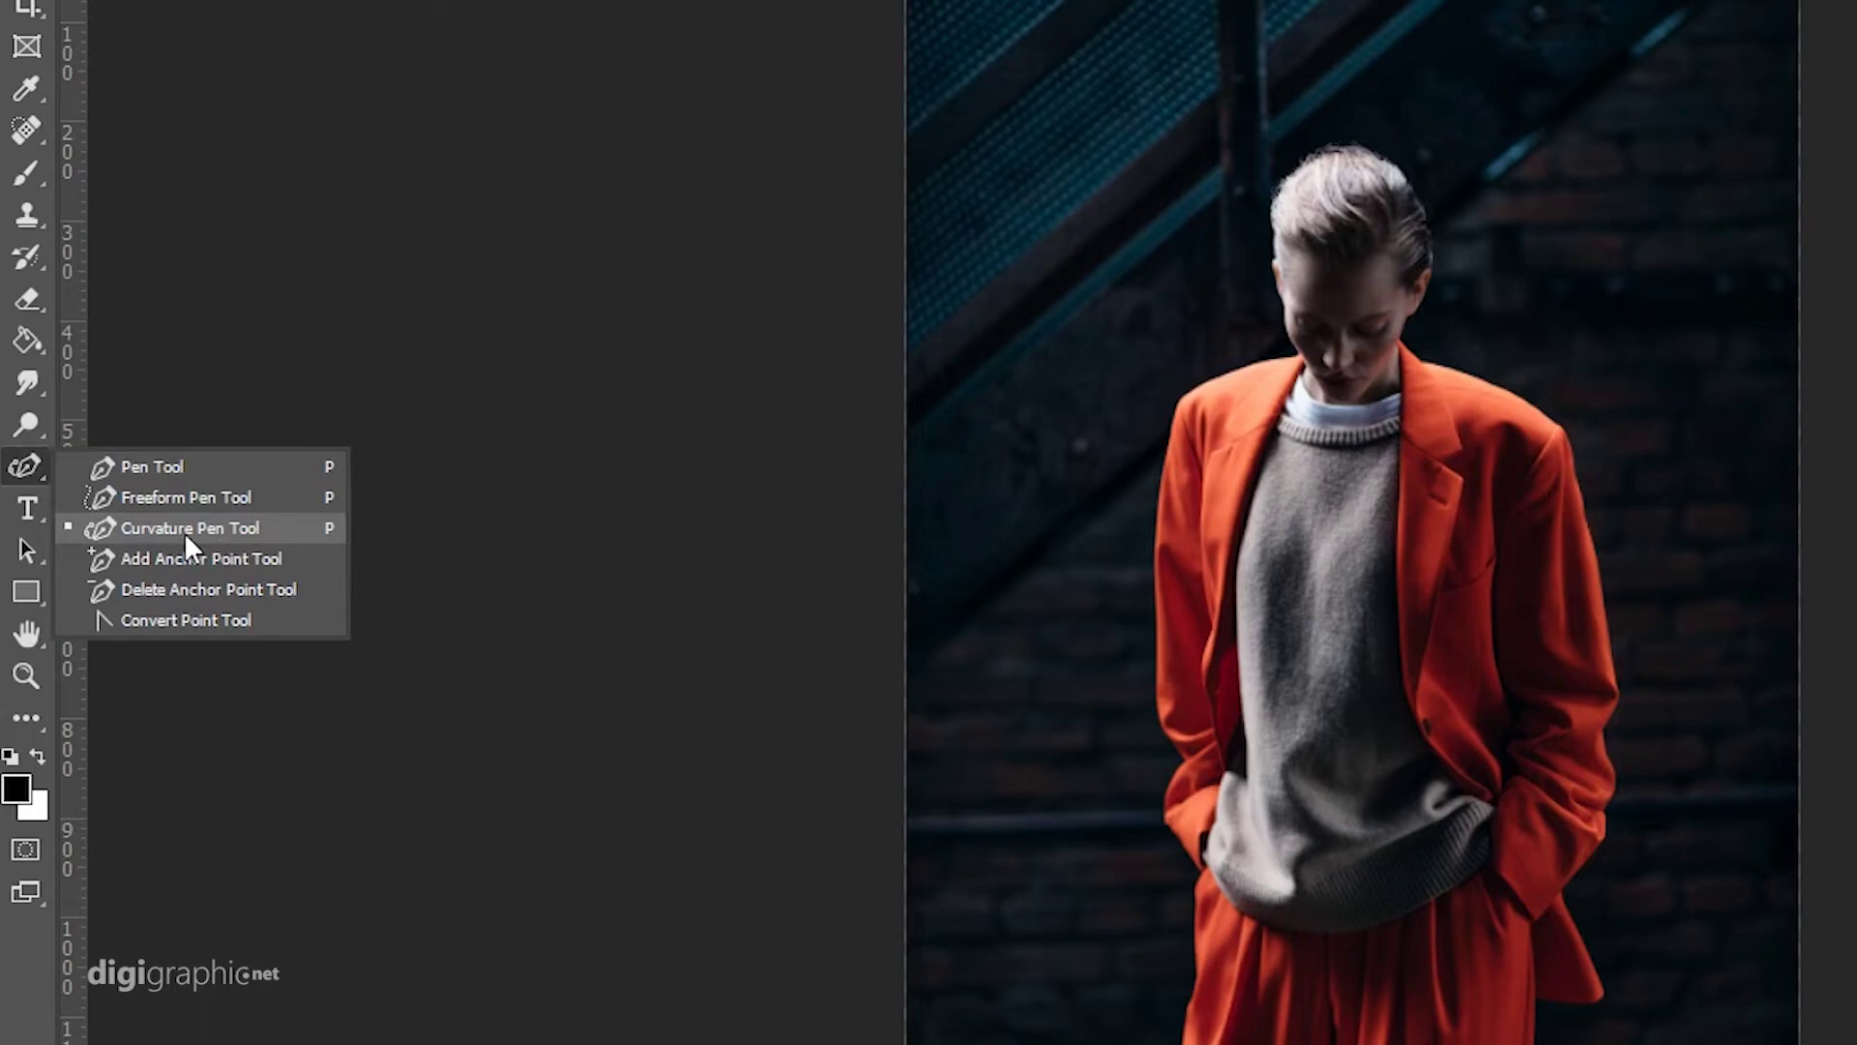
Step: With the Curvature Pen, draw a path arching from the head past the photo's right edge
left_click(160, 526)
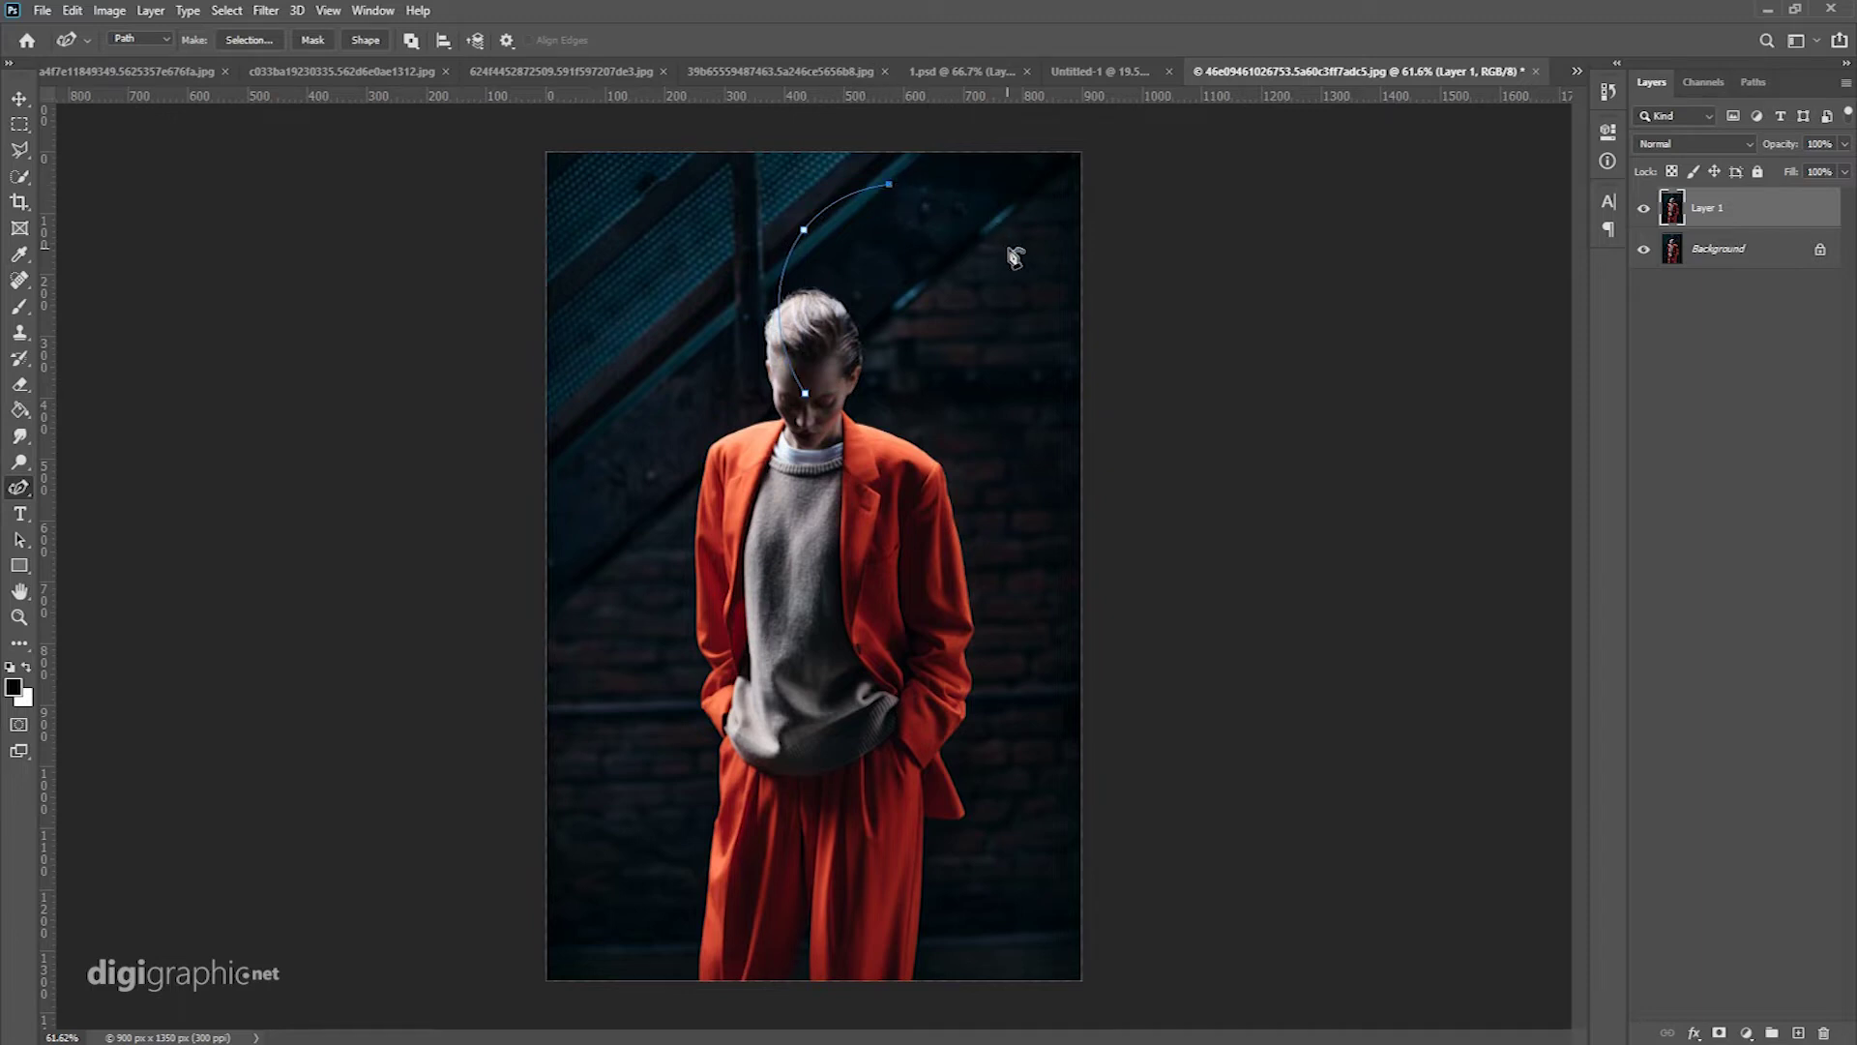
left_click(1227, 611)
left_click_drag(1262, 609, 1406, 590)
Step: Adjust the path's anchors near the arch top and on the head to refine the curve
left_click_drag(804, 230, 804, 232)
left_click(807, 402)
left_click_drag(807, 408, 817, 408)
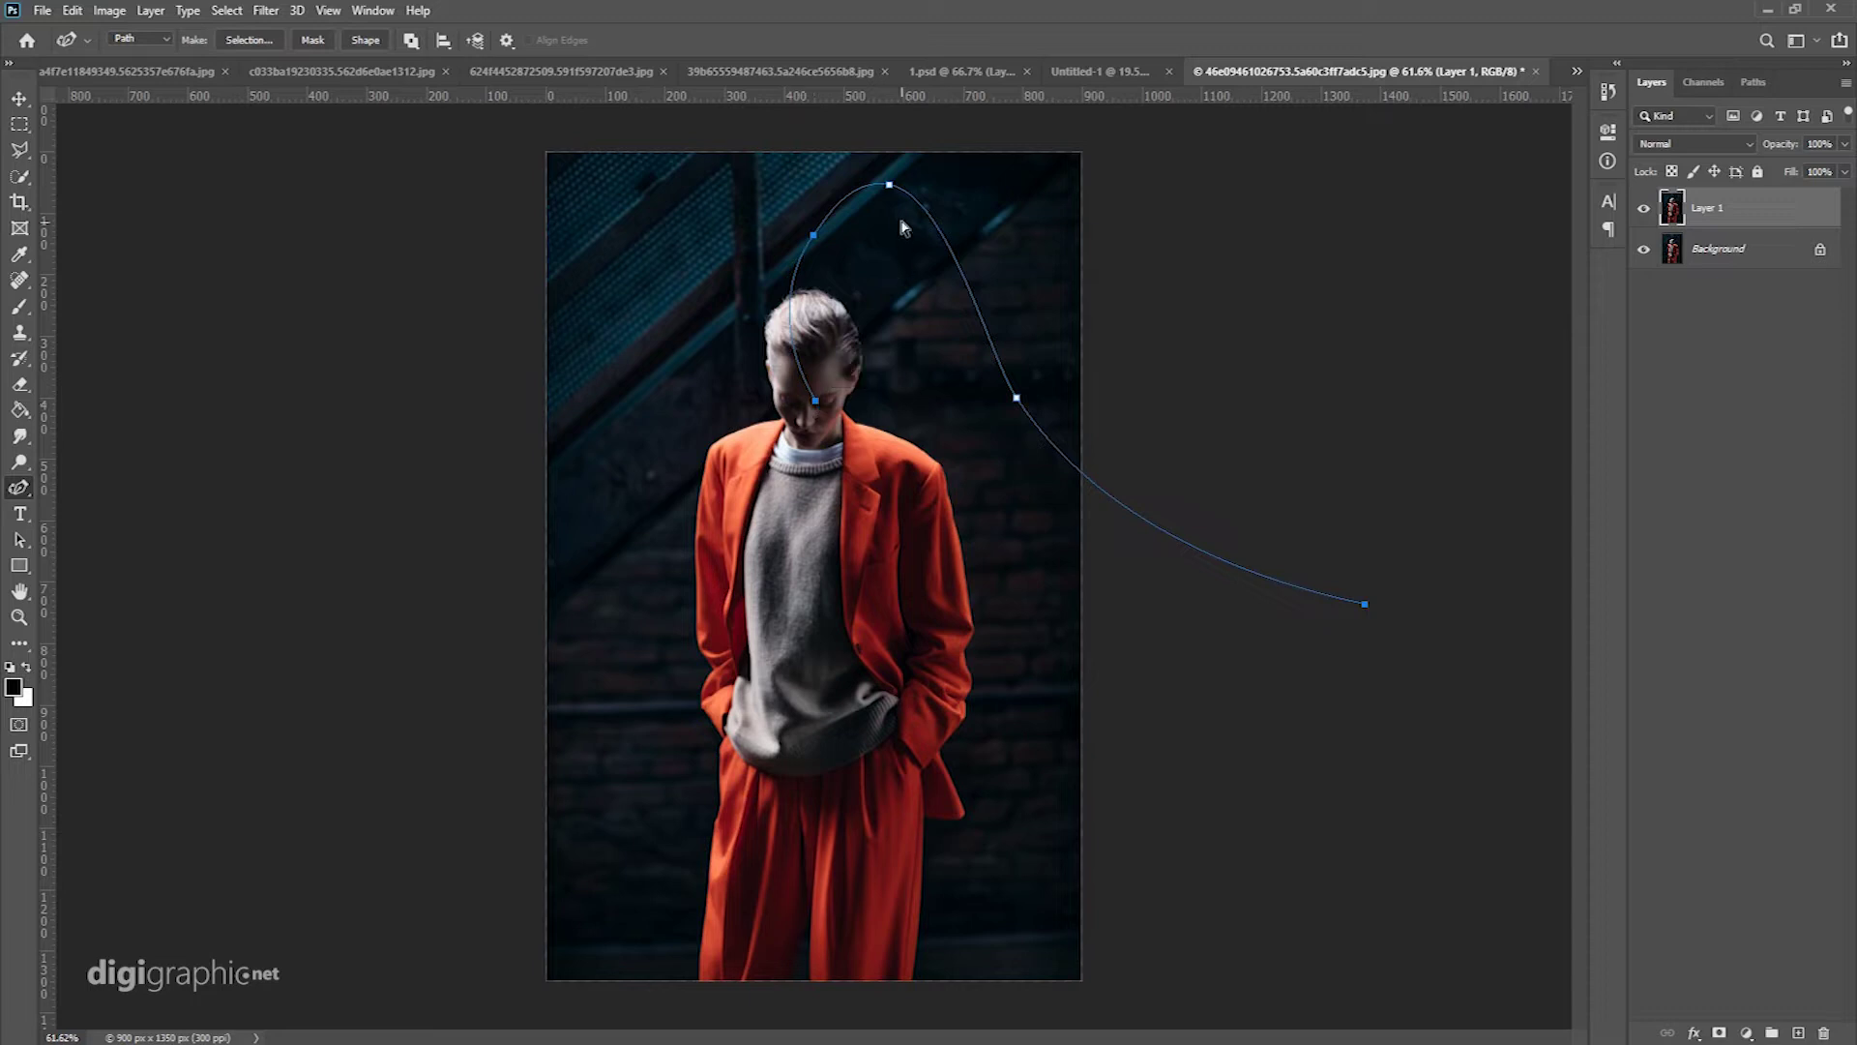
left_click_drag(830, 239, 844, 220)
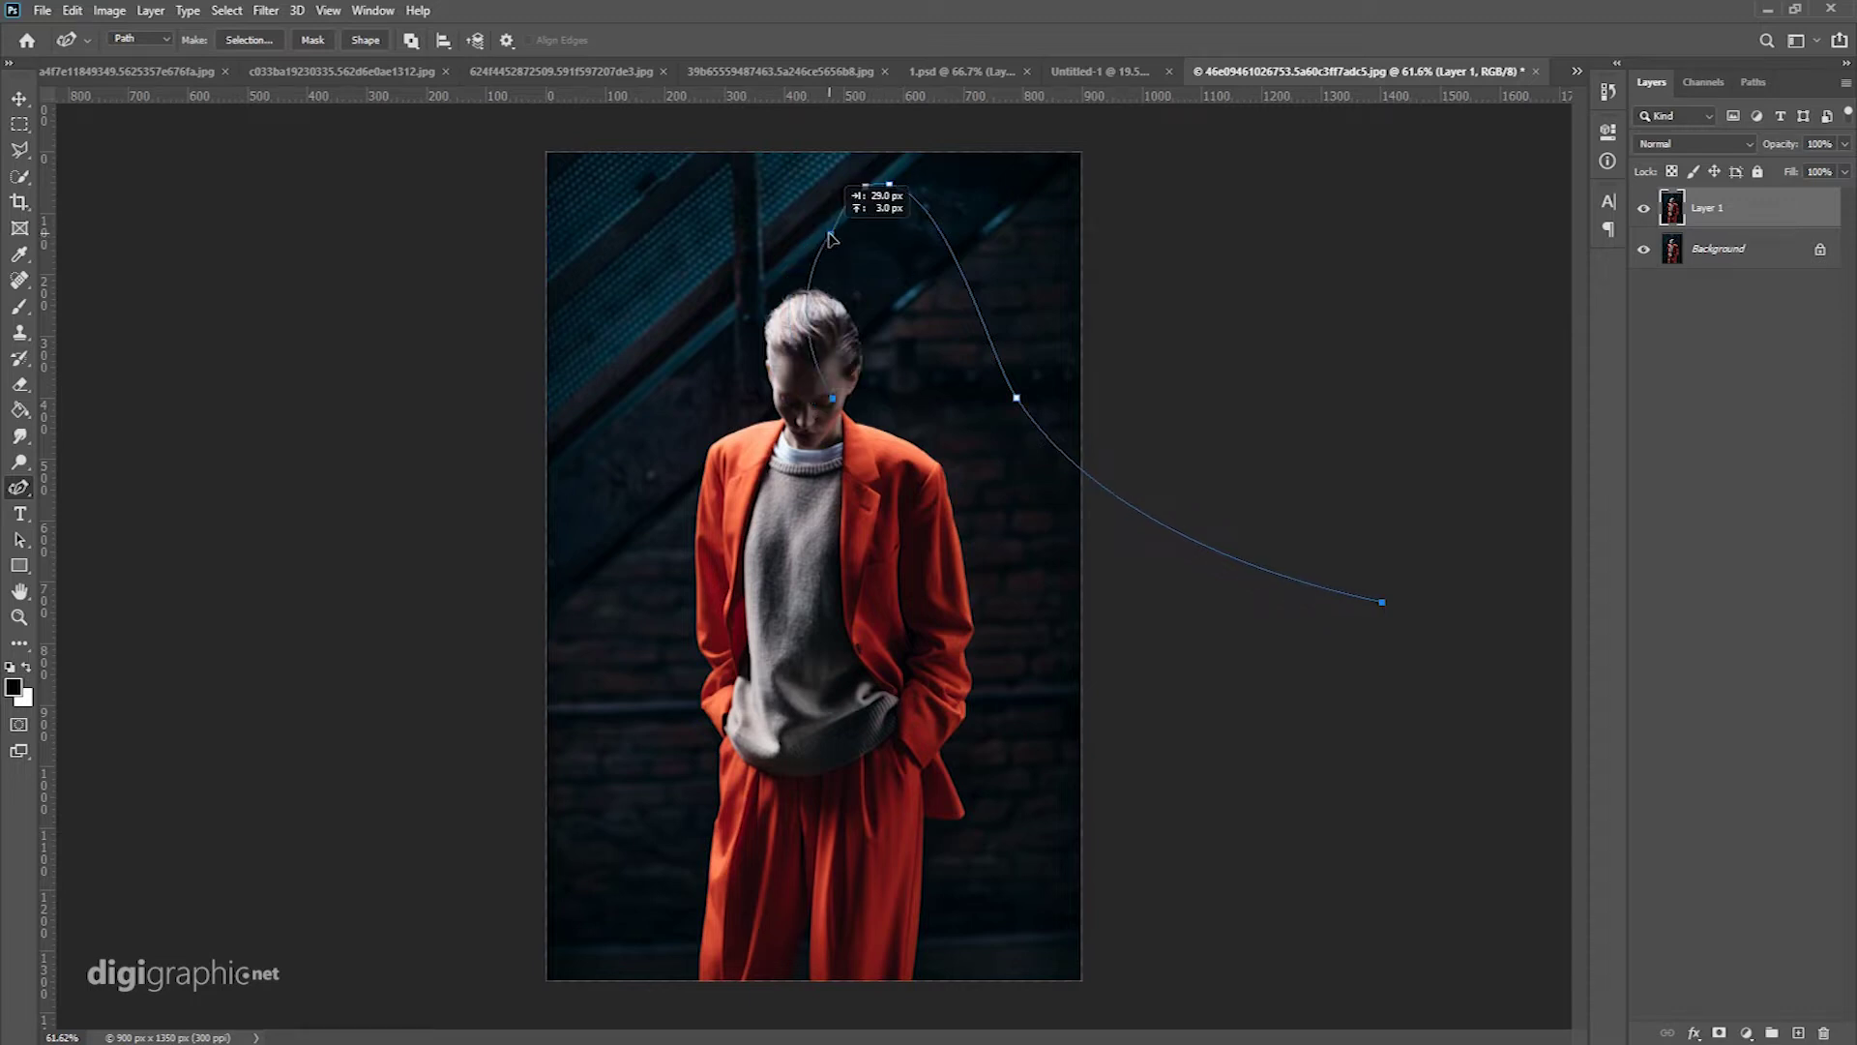
left_click_drag(832, 389, 819, 406)
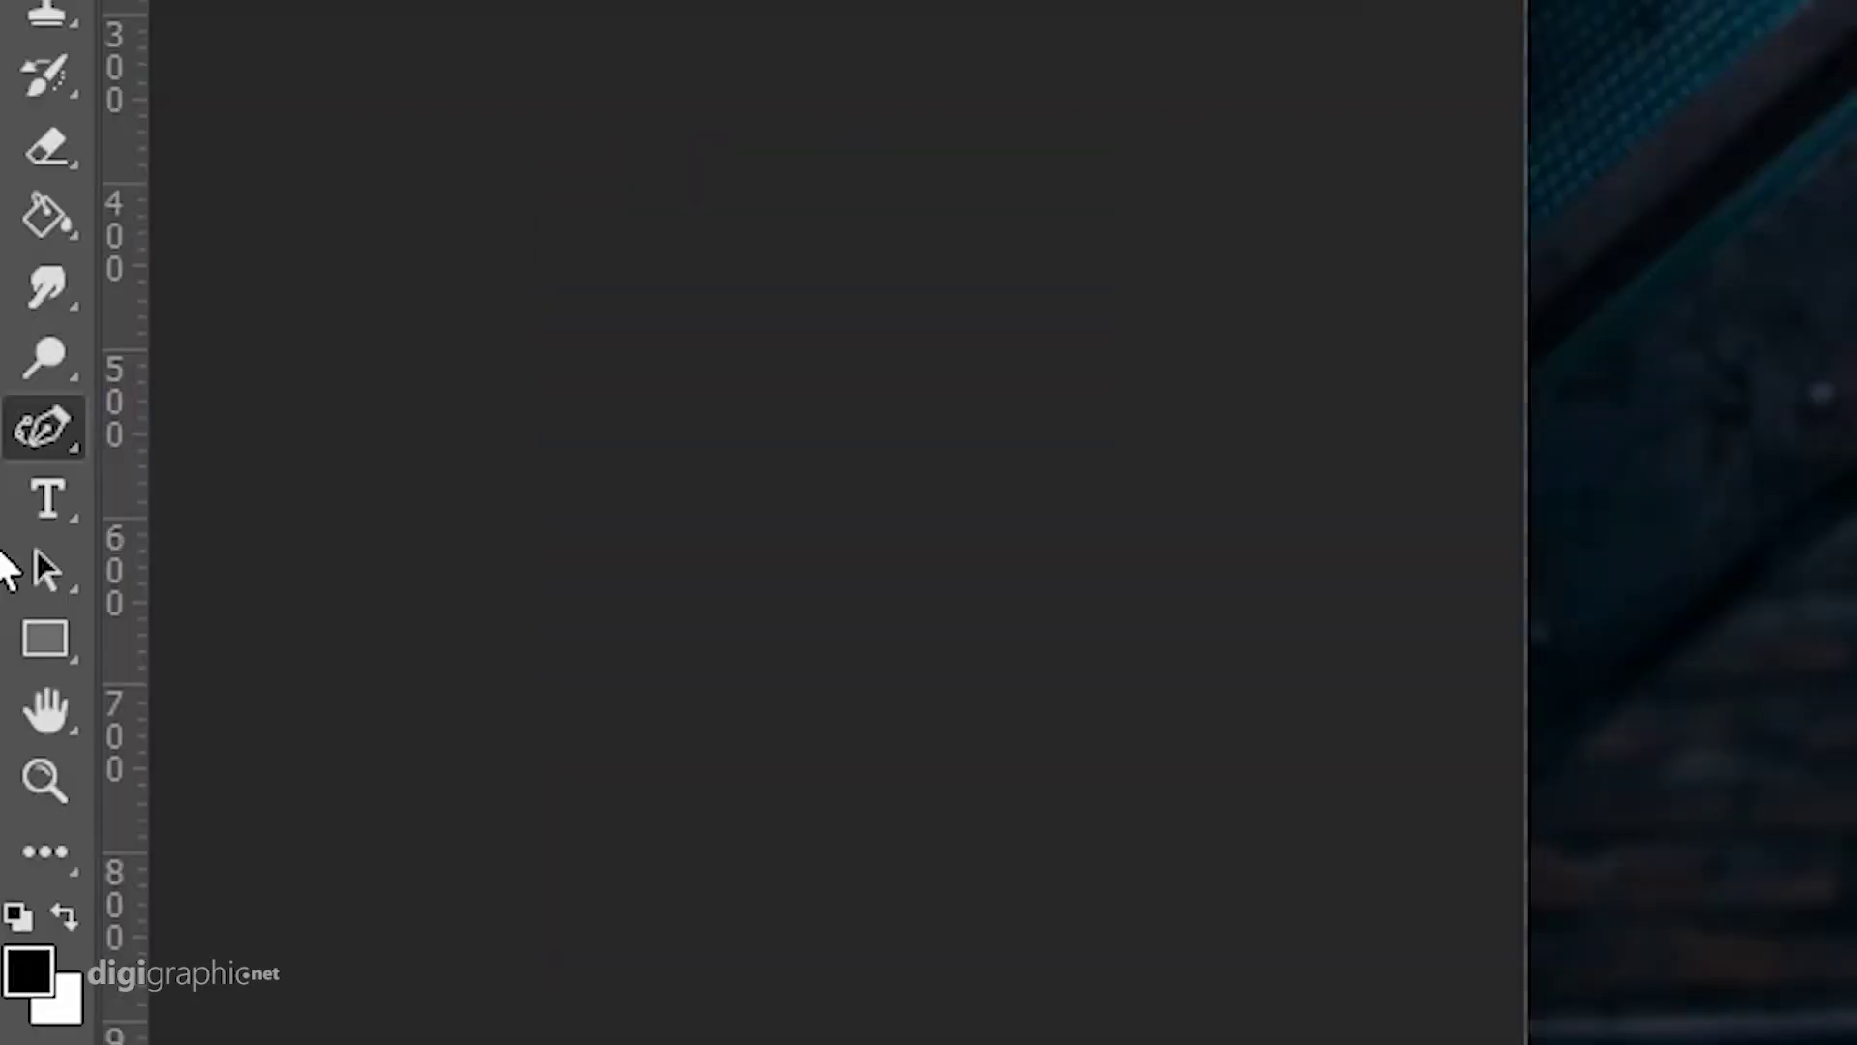
Step: Set the Smudge brush to 150 px size and 100% hardness
left_click(76, 300)
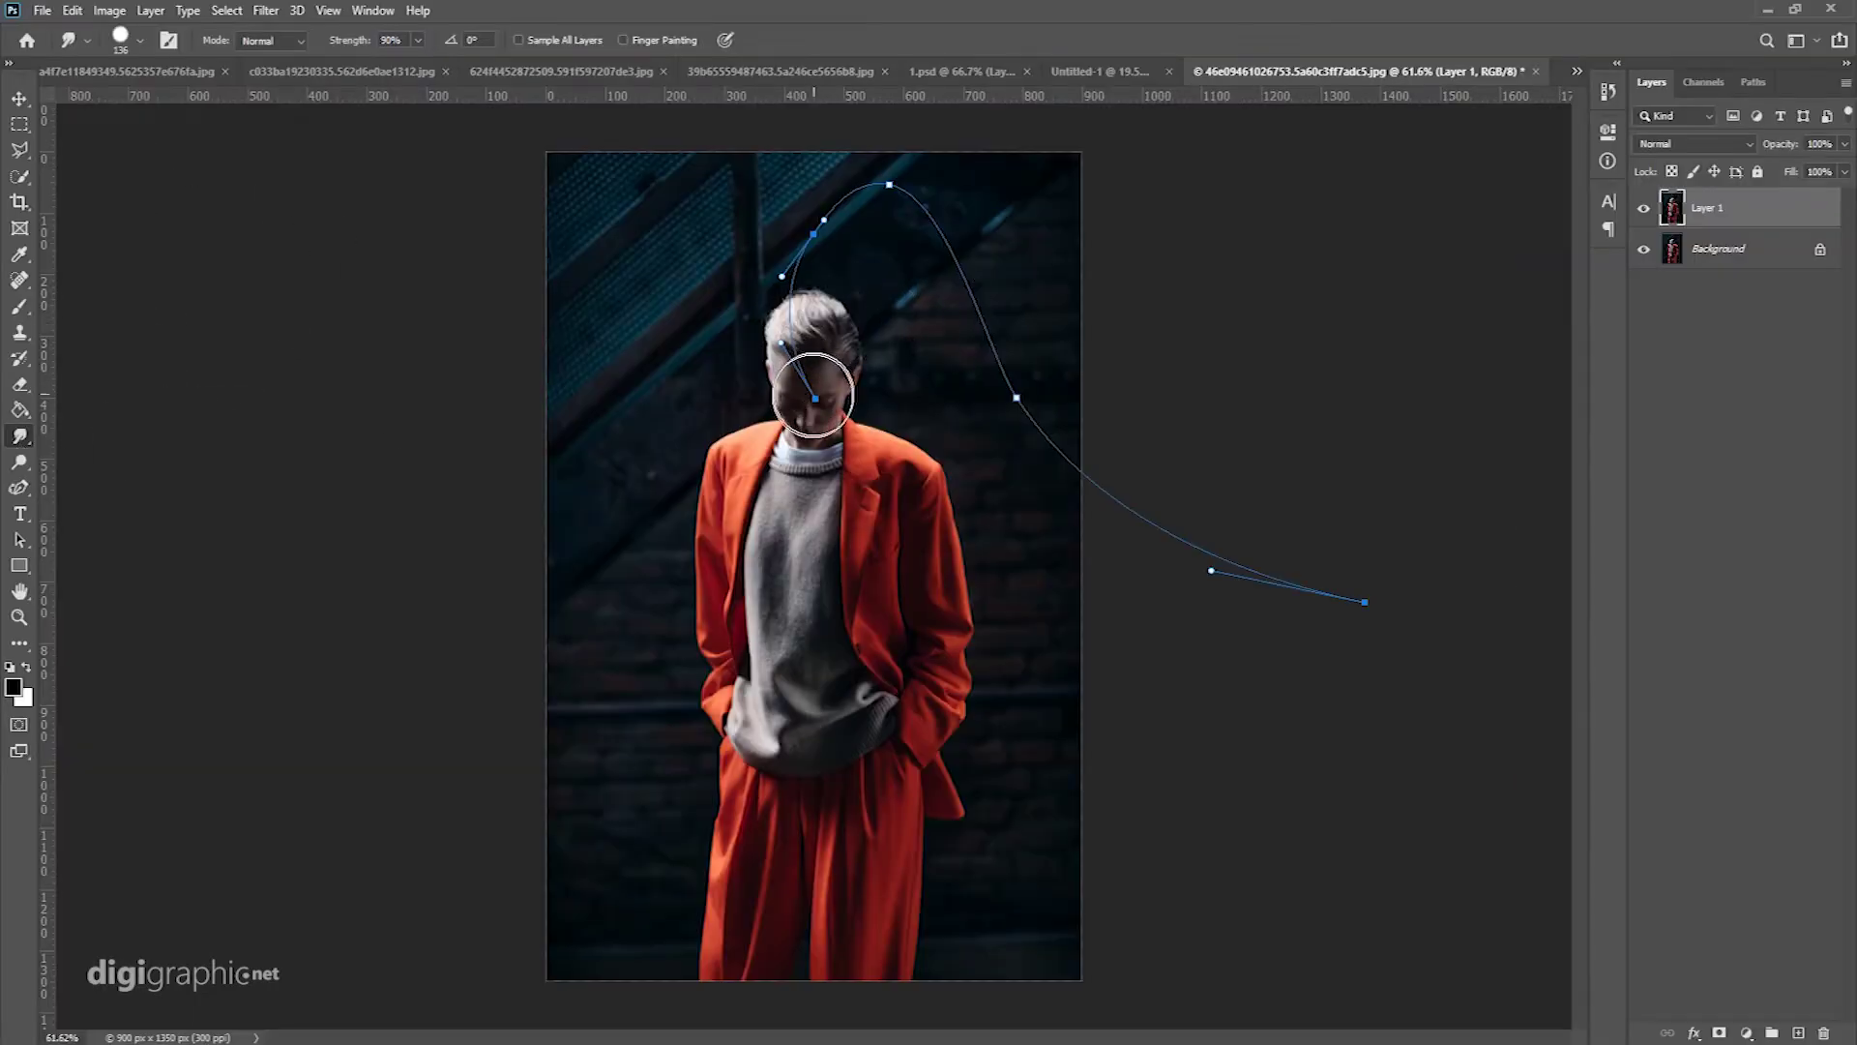
right_click(816, 360)
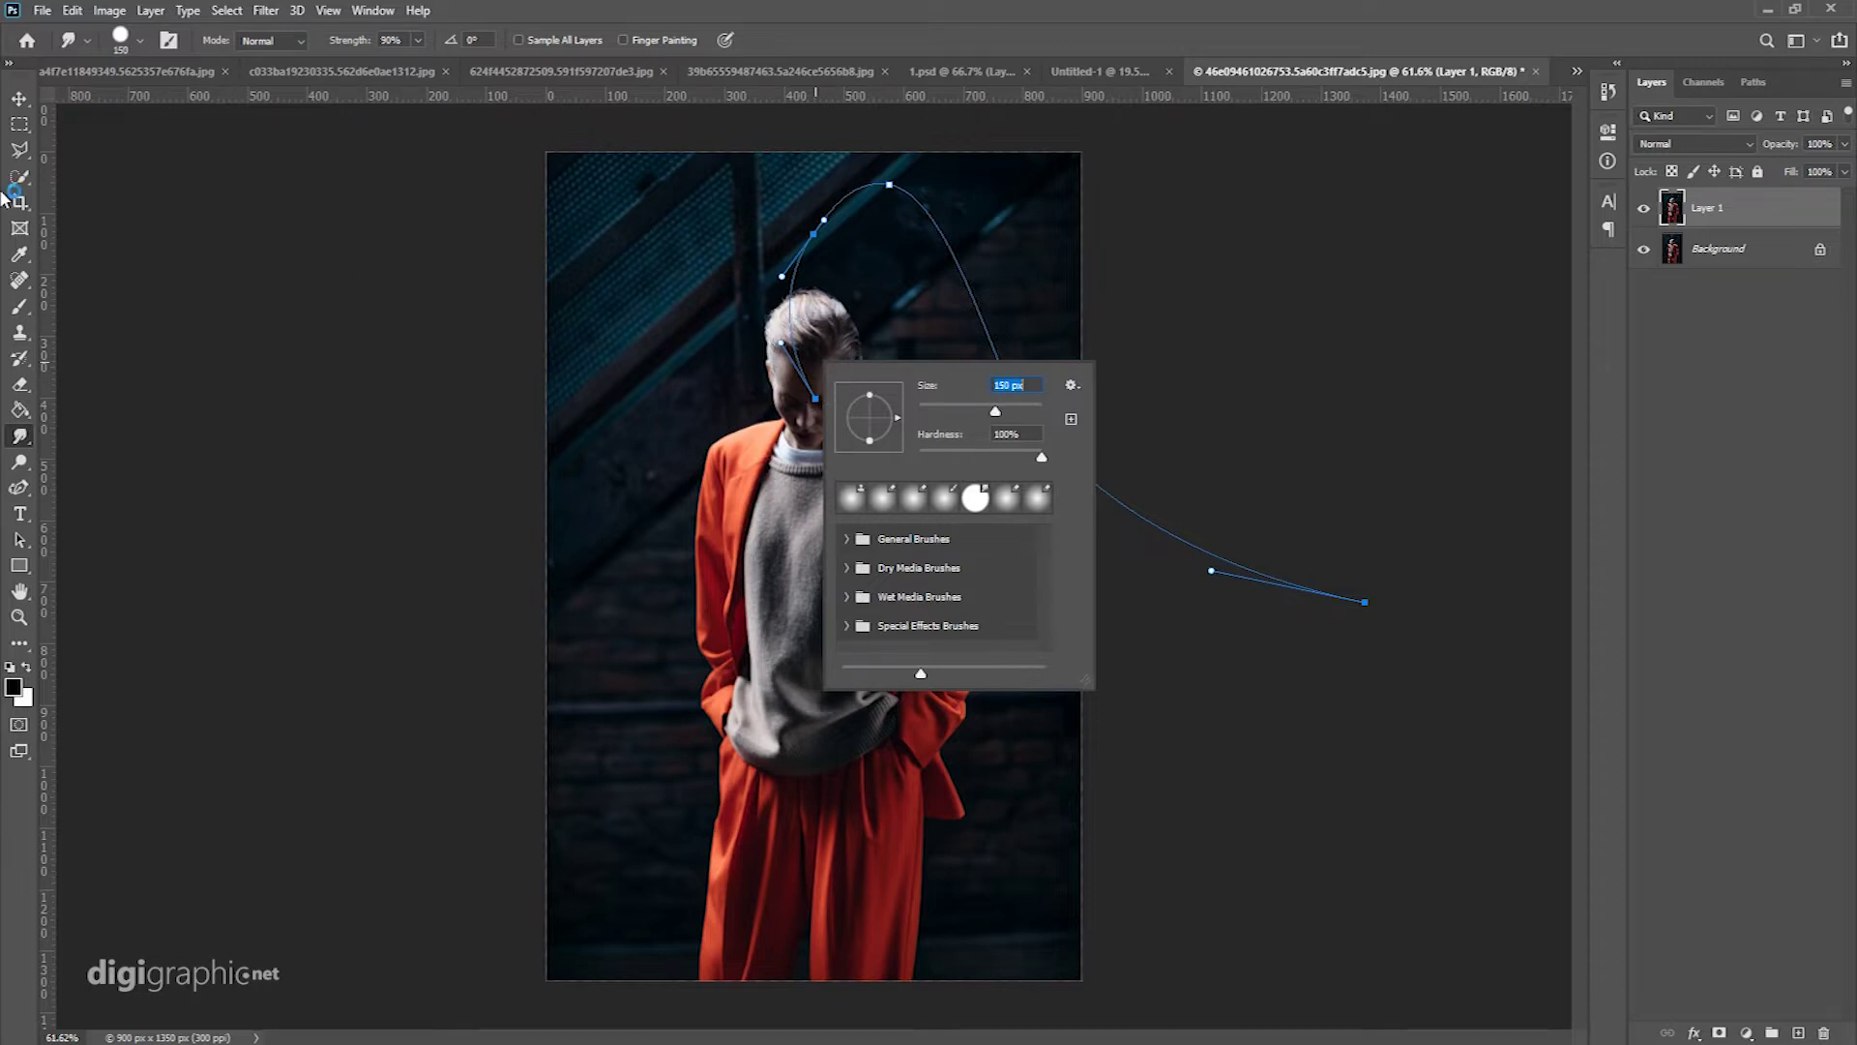
key("Escape")
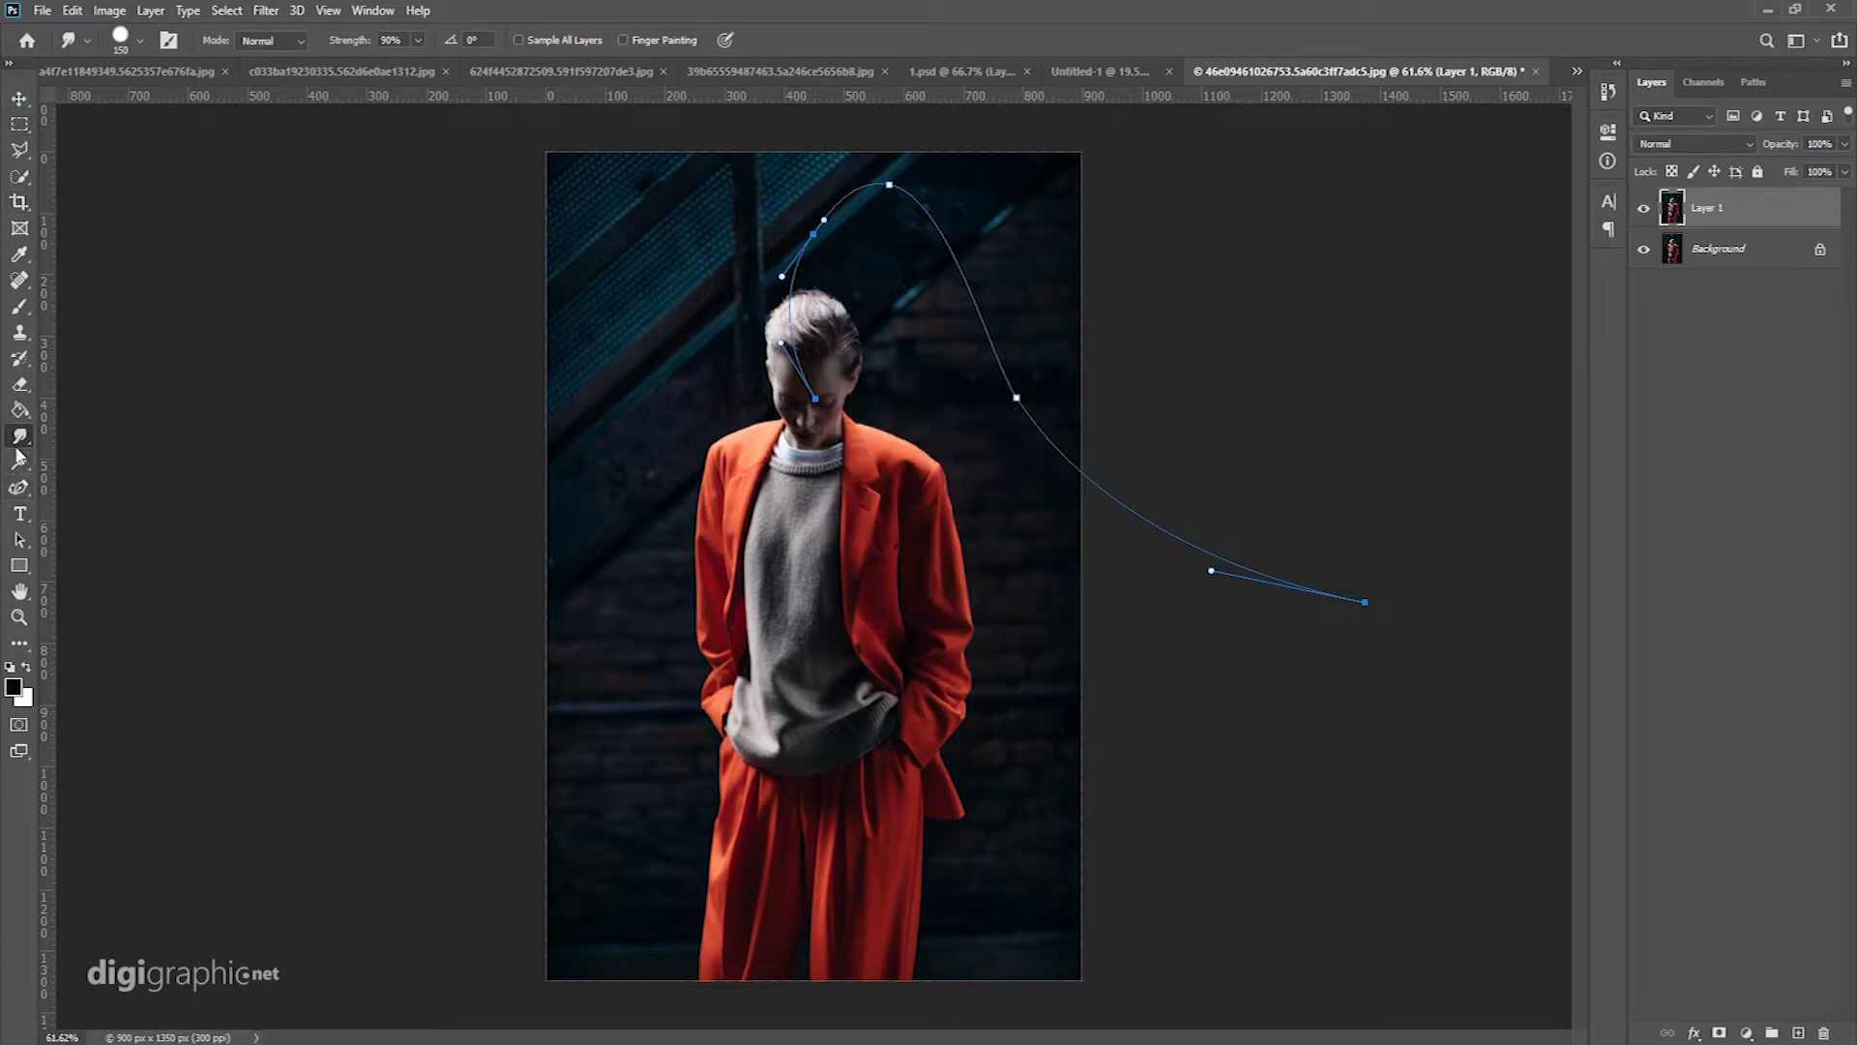
left_click(20, 489)
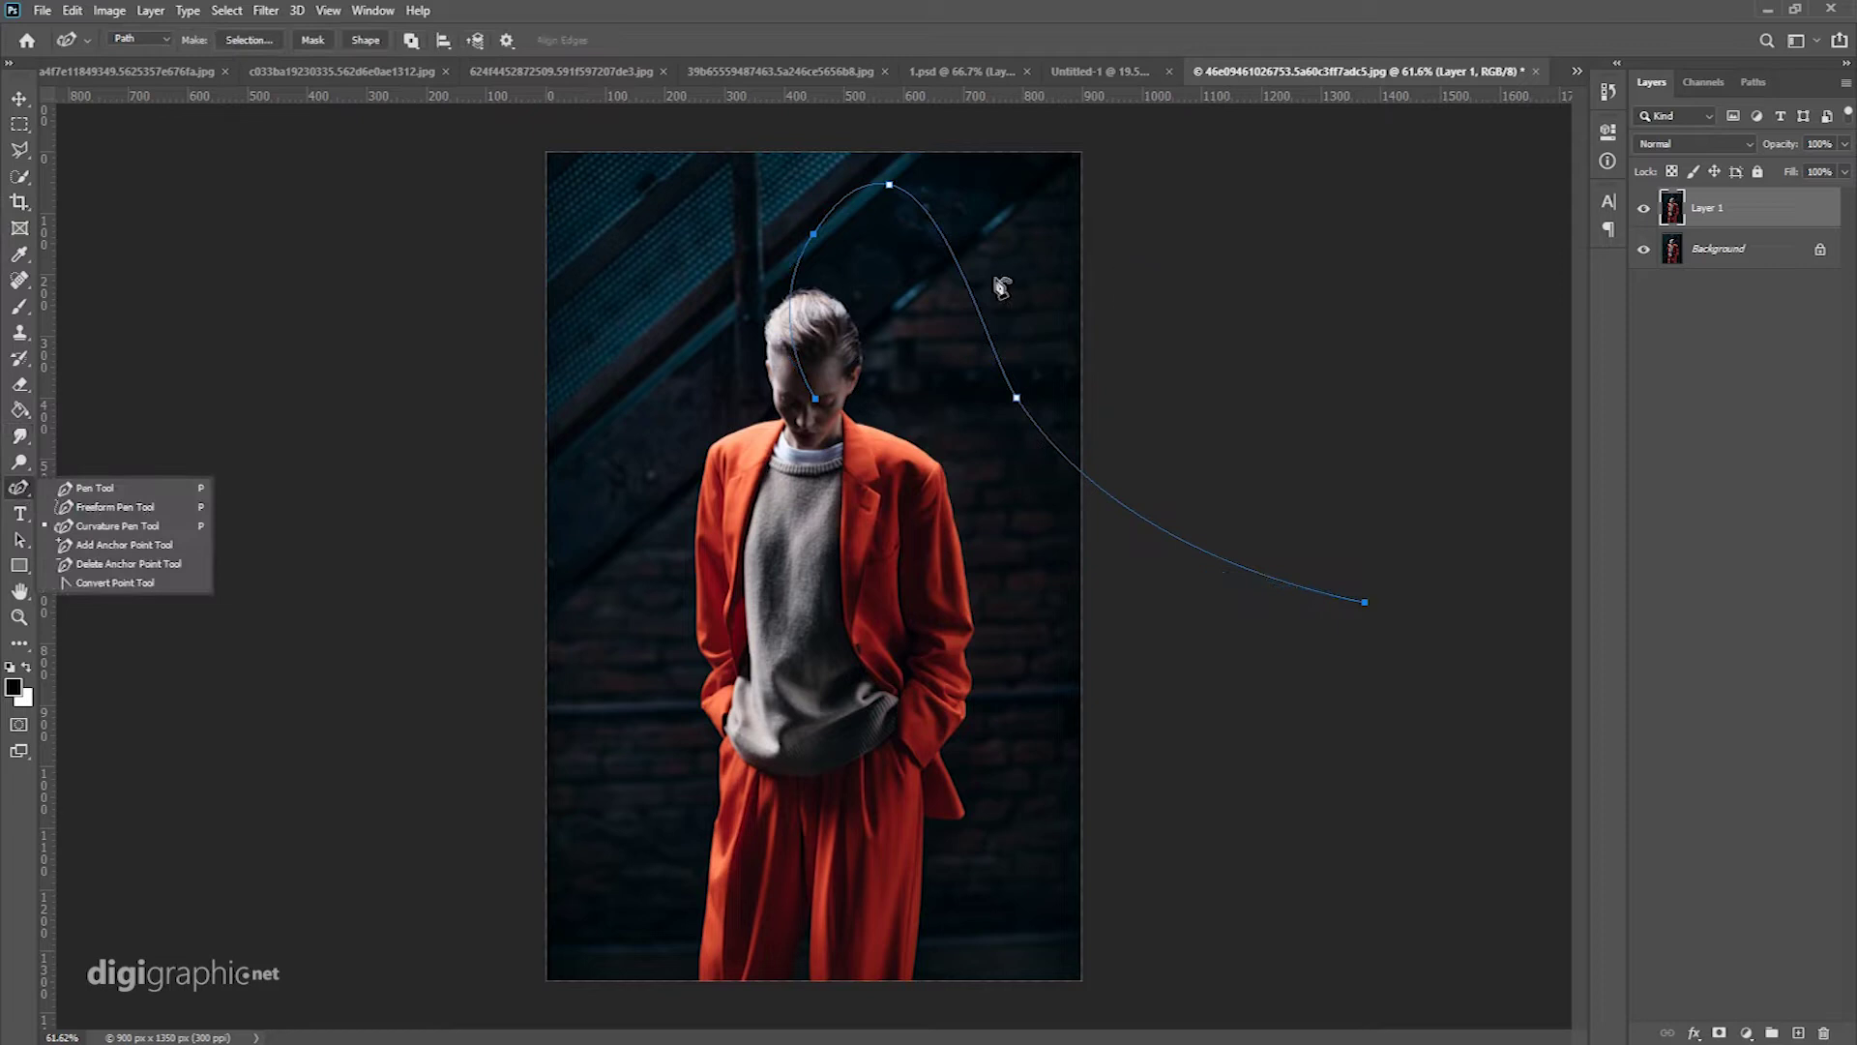
Step: Stroke the curved path with the Smudge tool, smearing the head into an arching trail
right_click(947, 298)
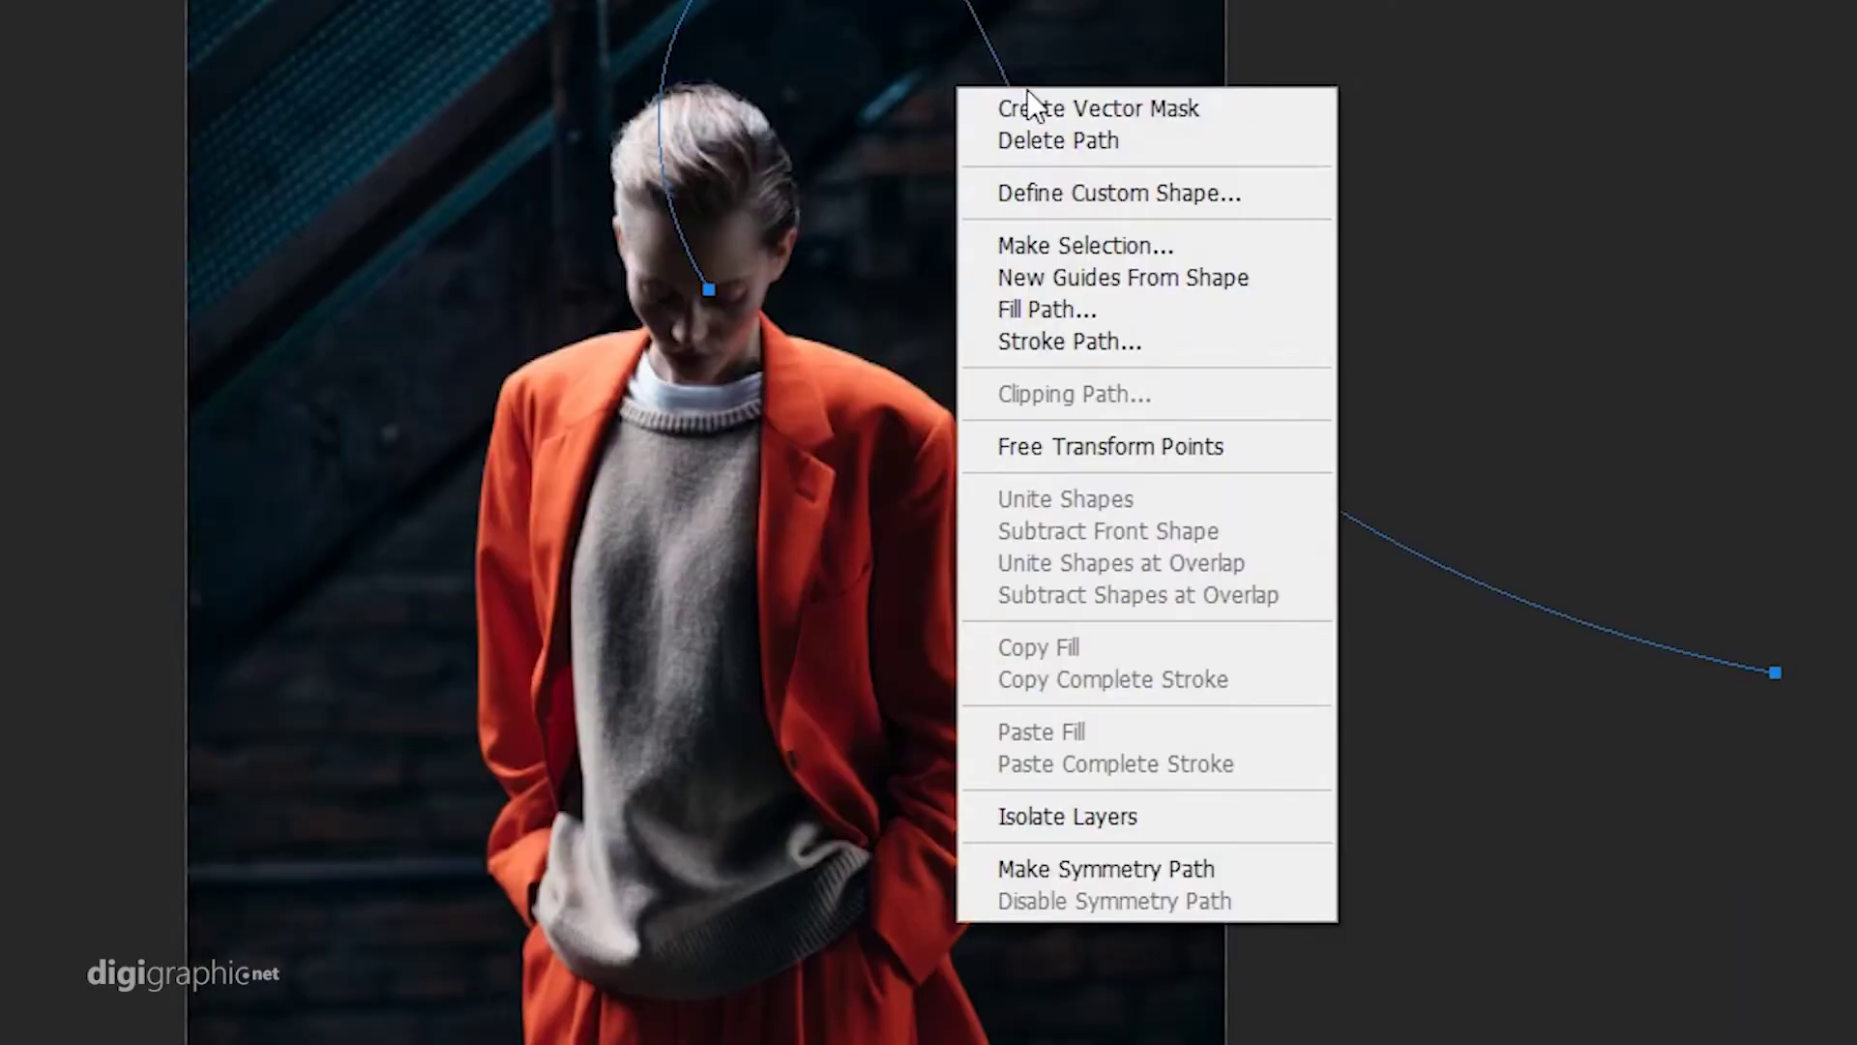
left_click(1102, 345)
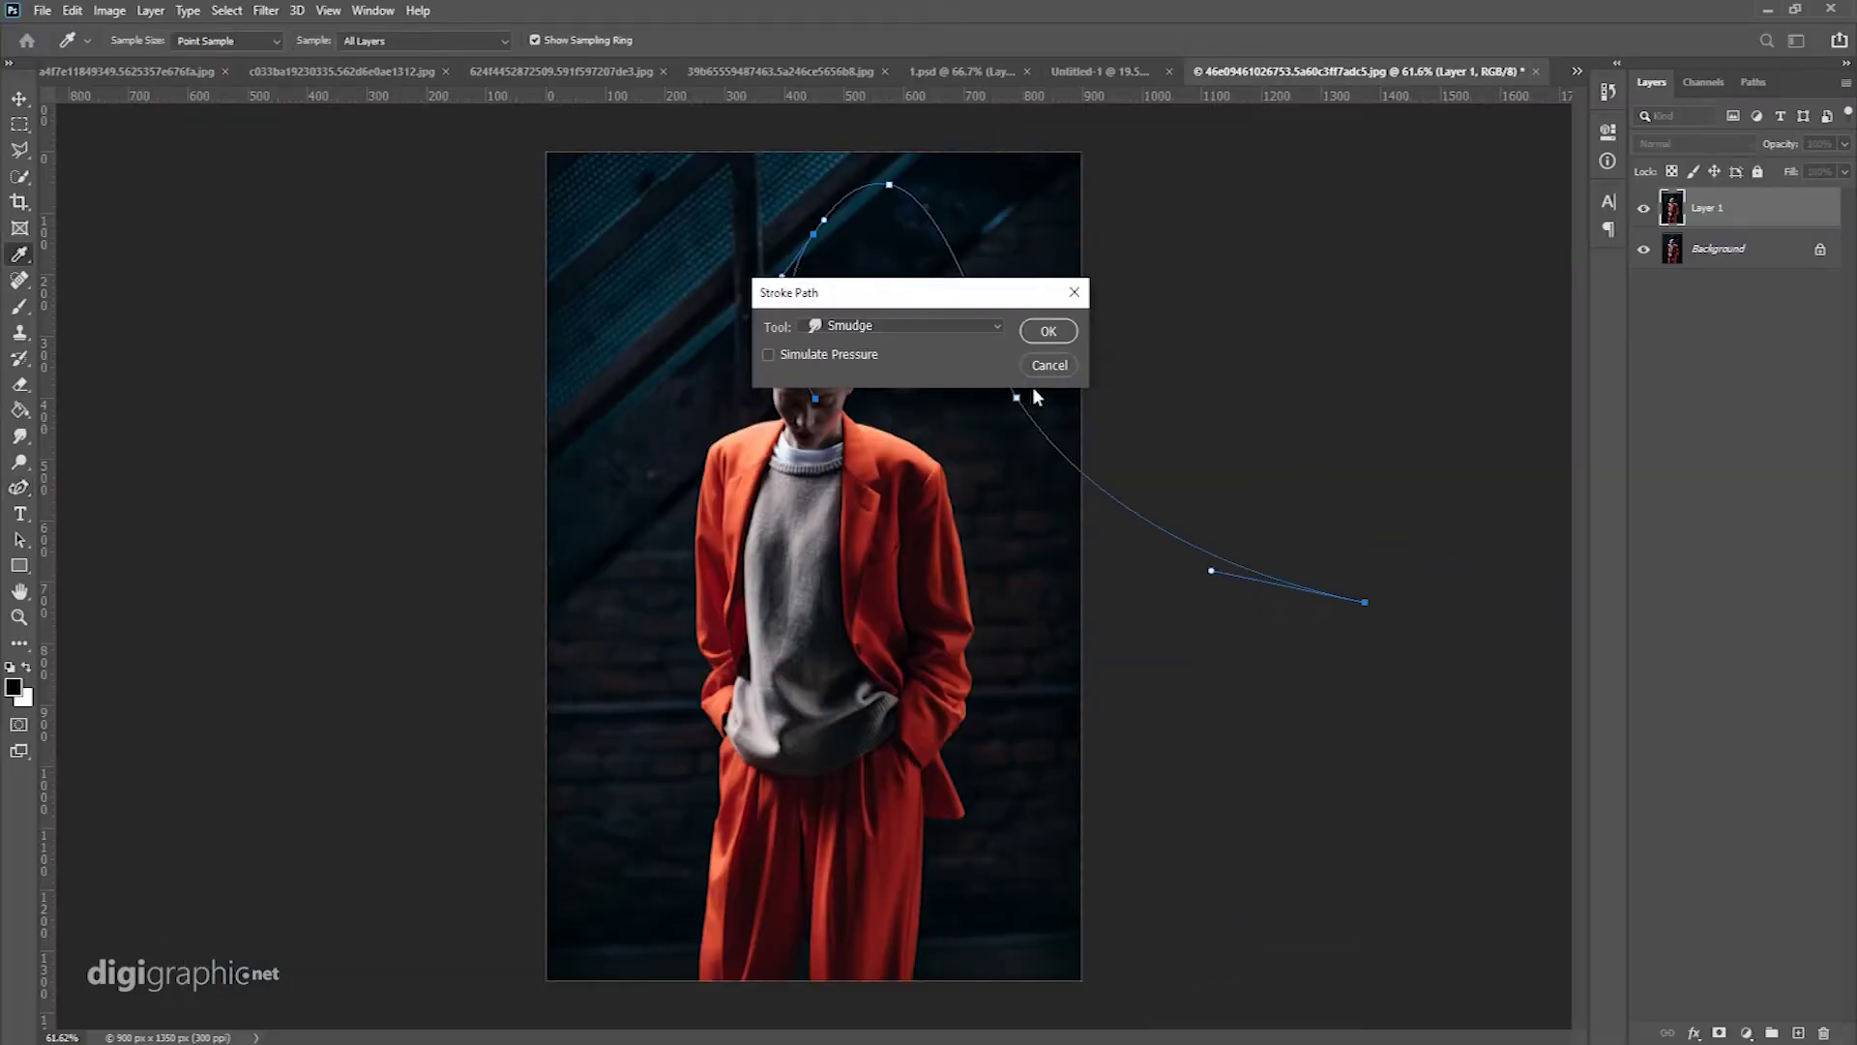
left_click(955, 101)
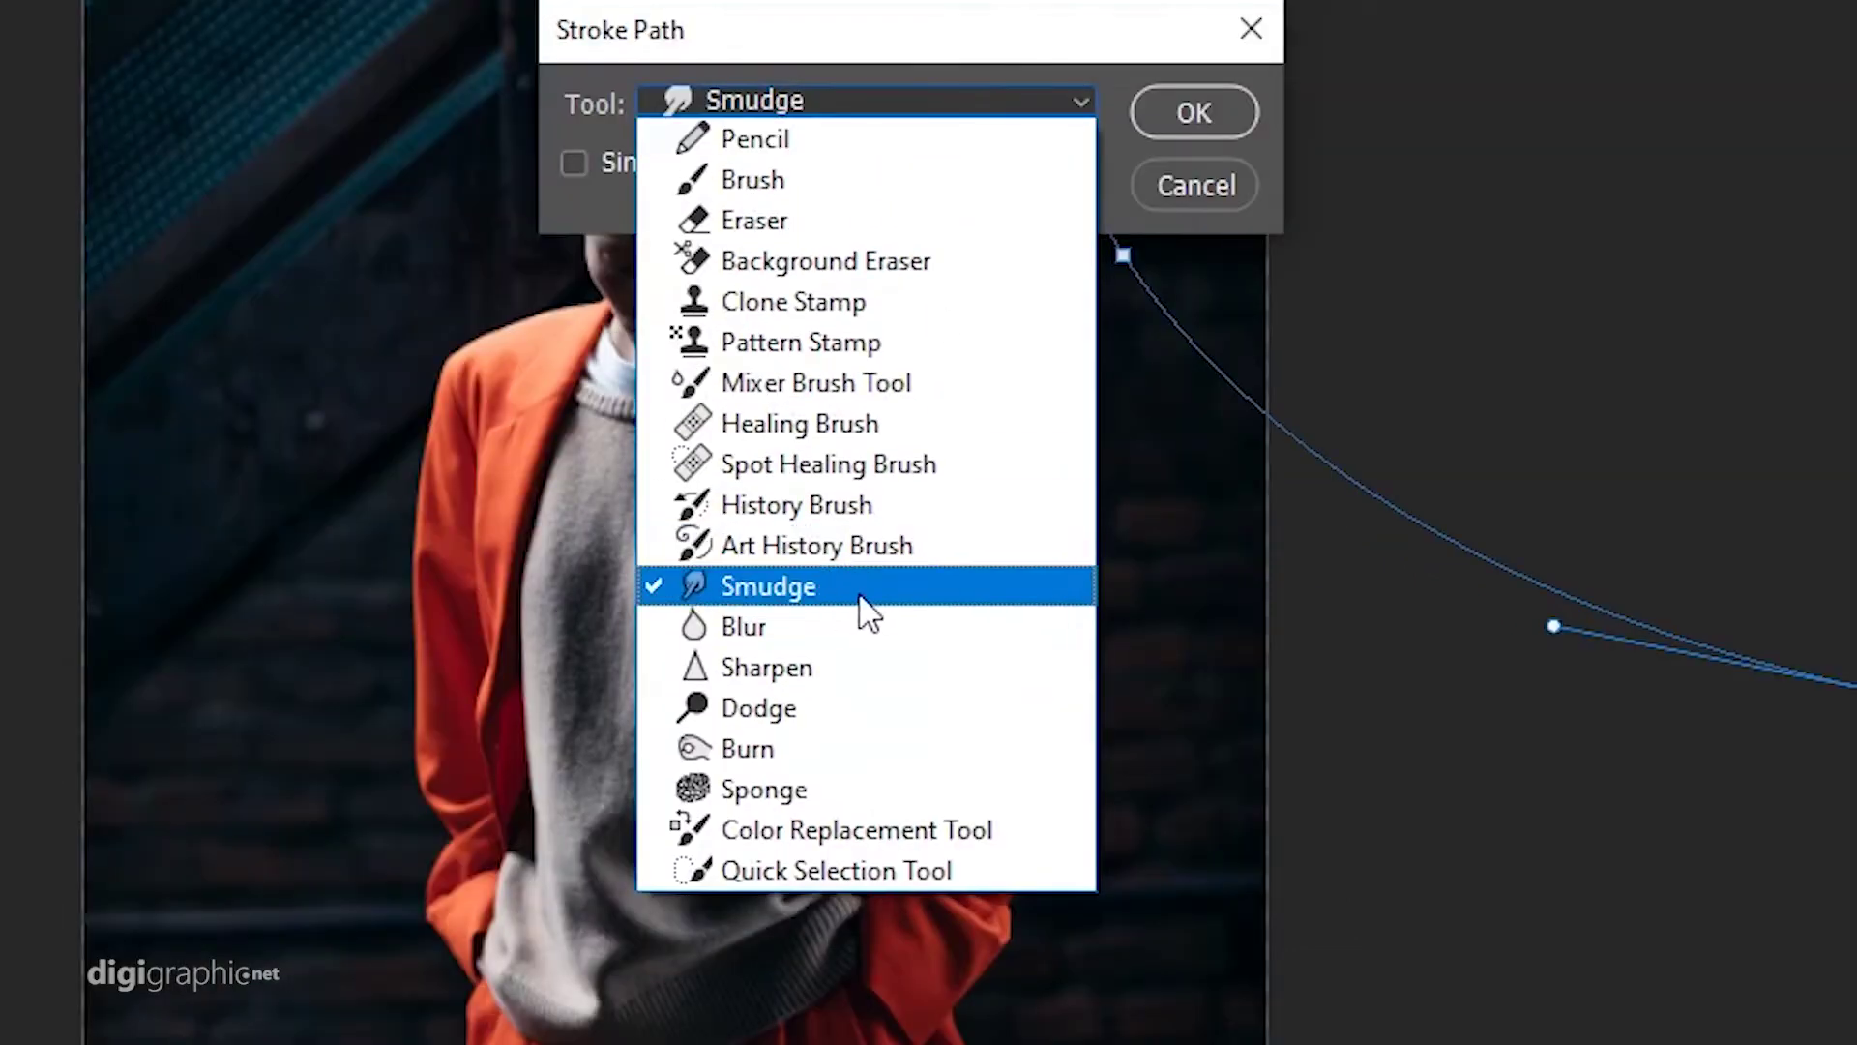
left_click(809, 592)
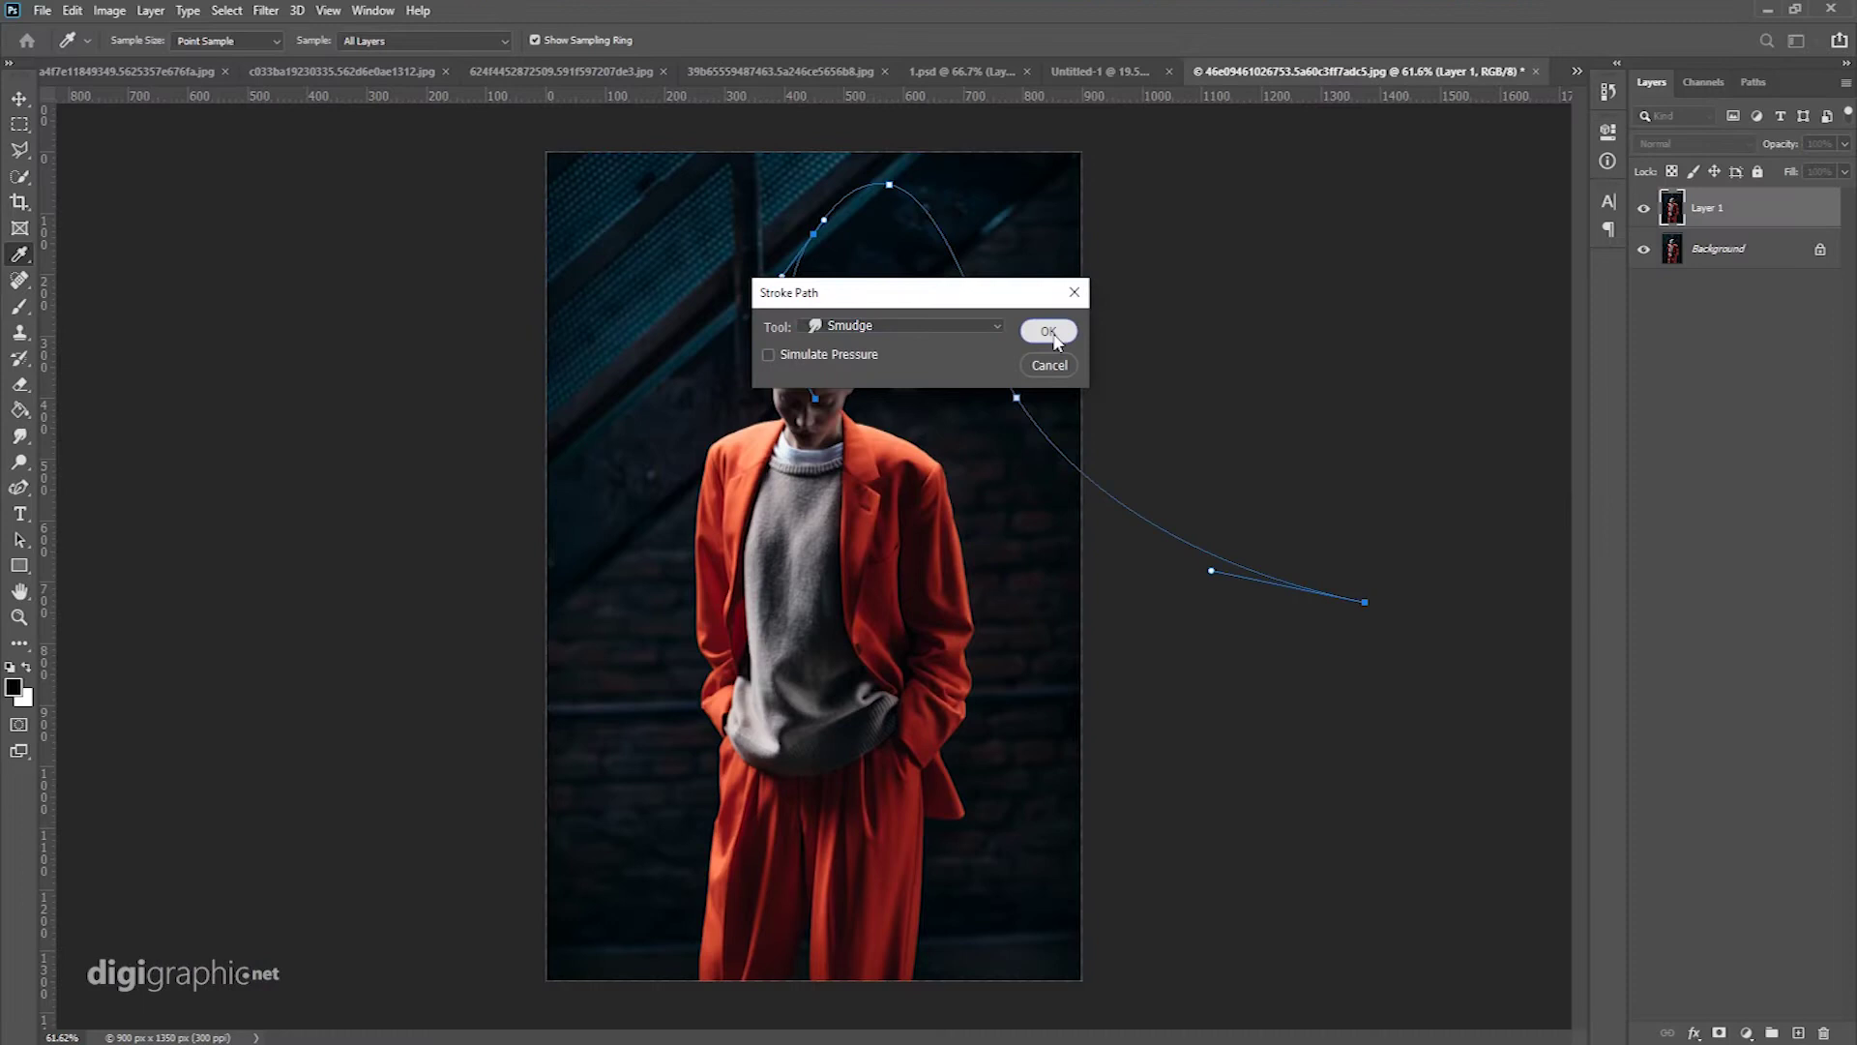
left_click(1051, 333)
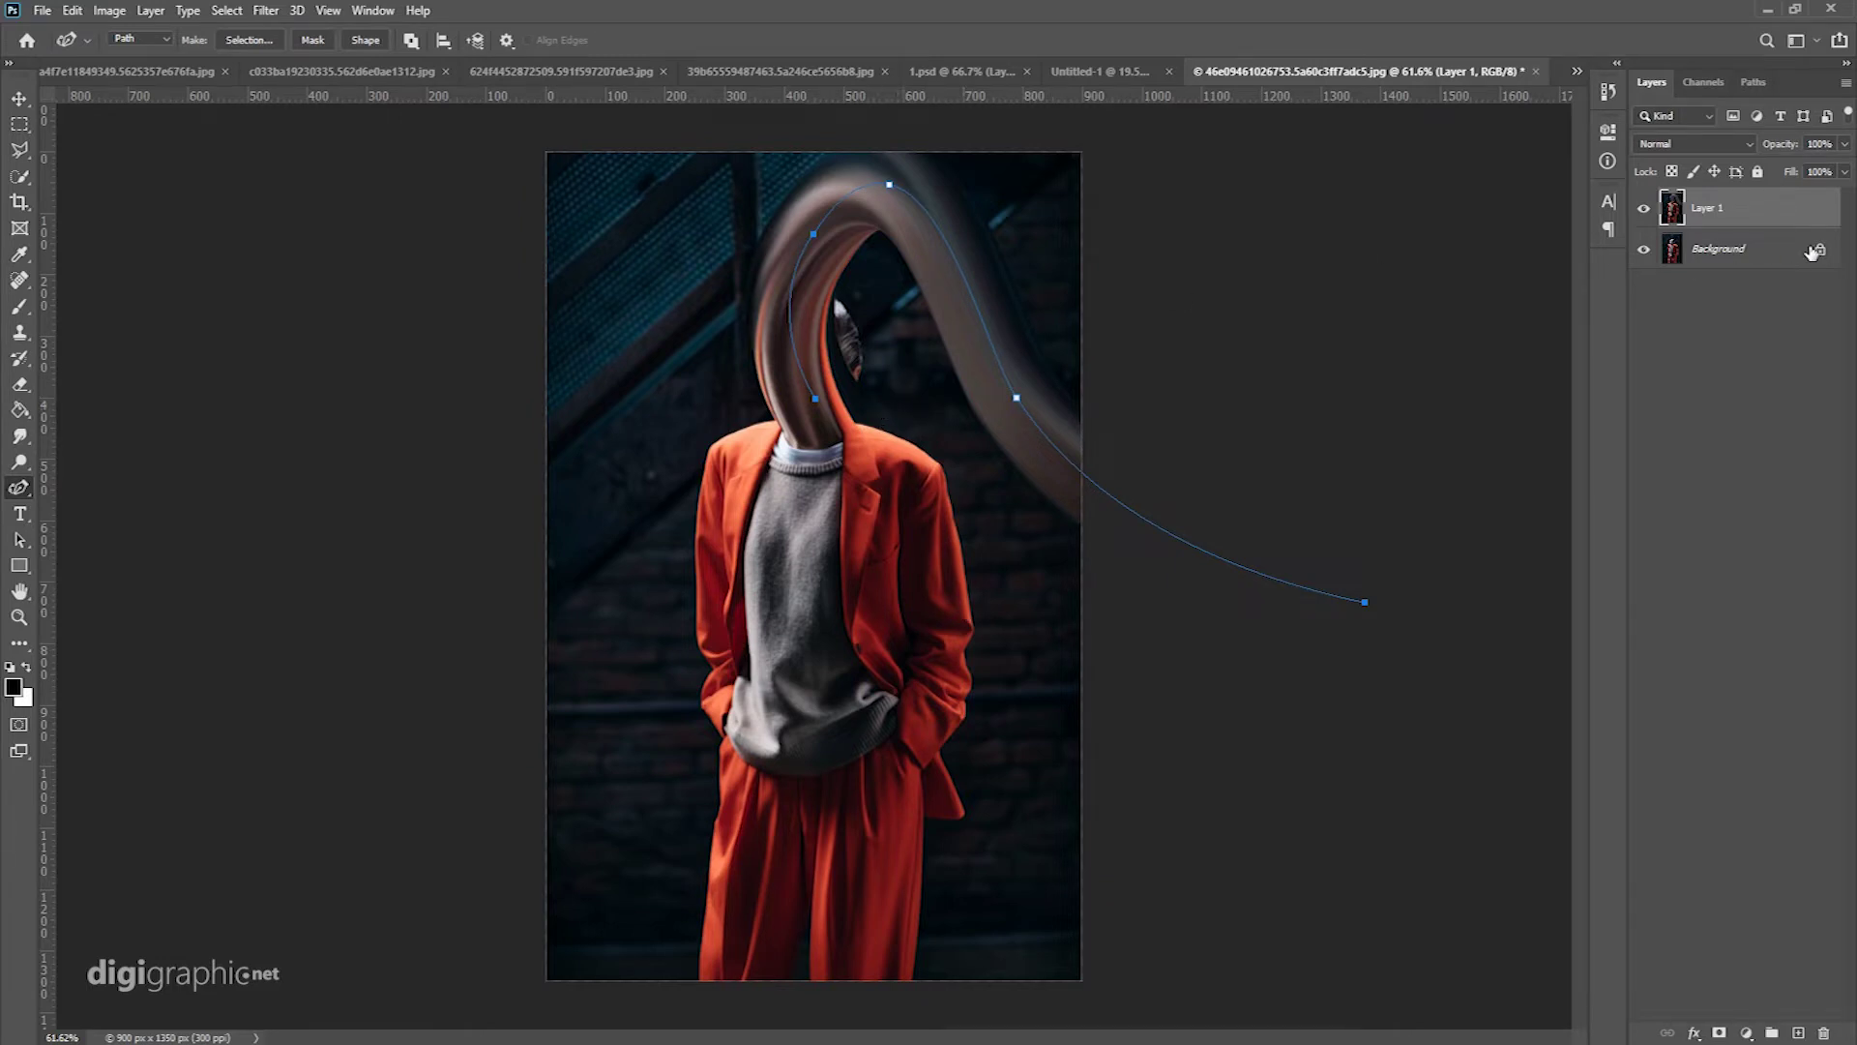
Step: Zoom in and sample the dark background as the Clone Stamp source
scroll(978, 290, "up", 5)
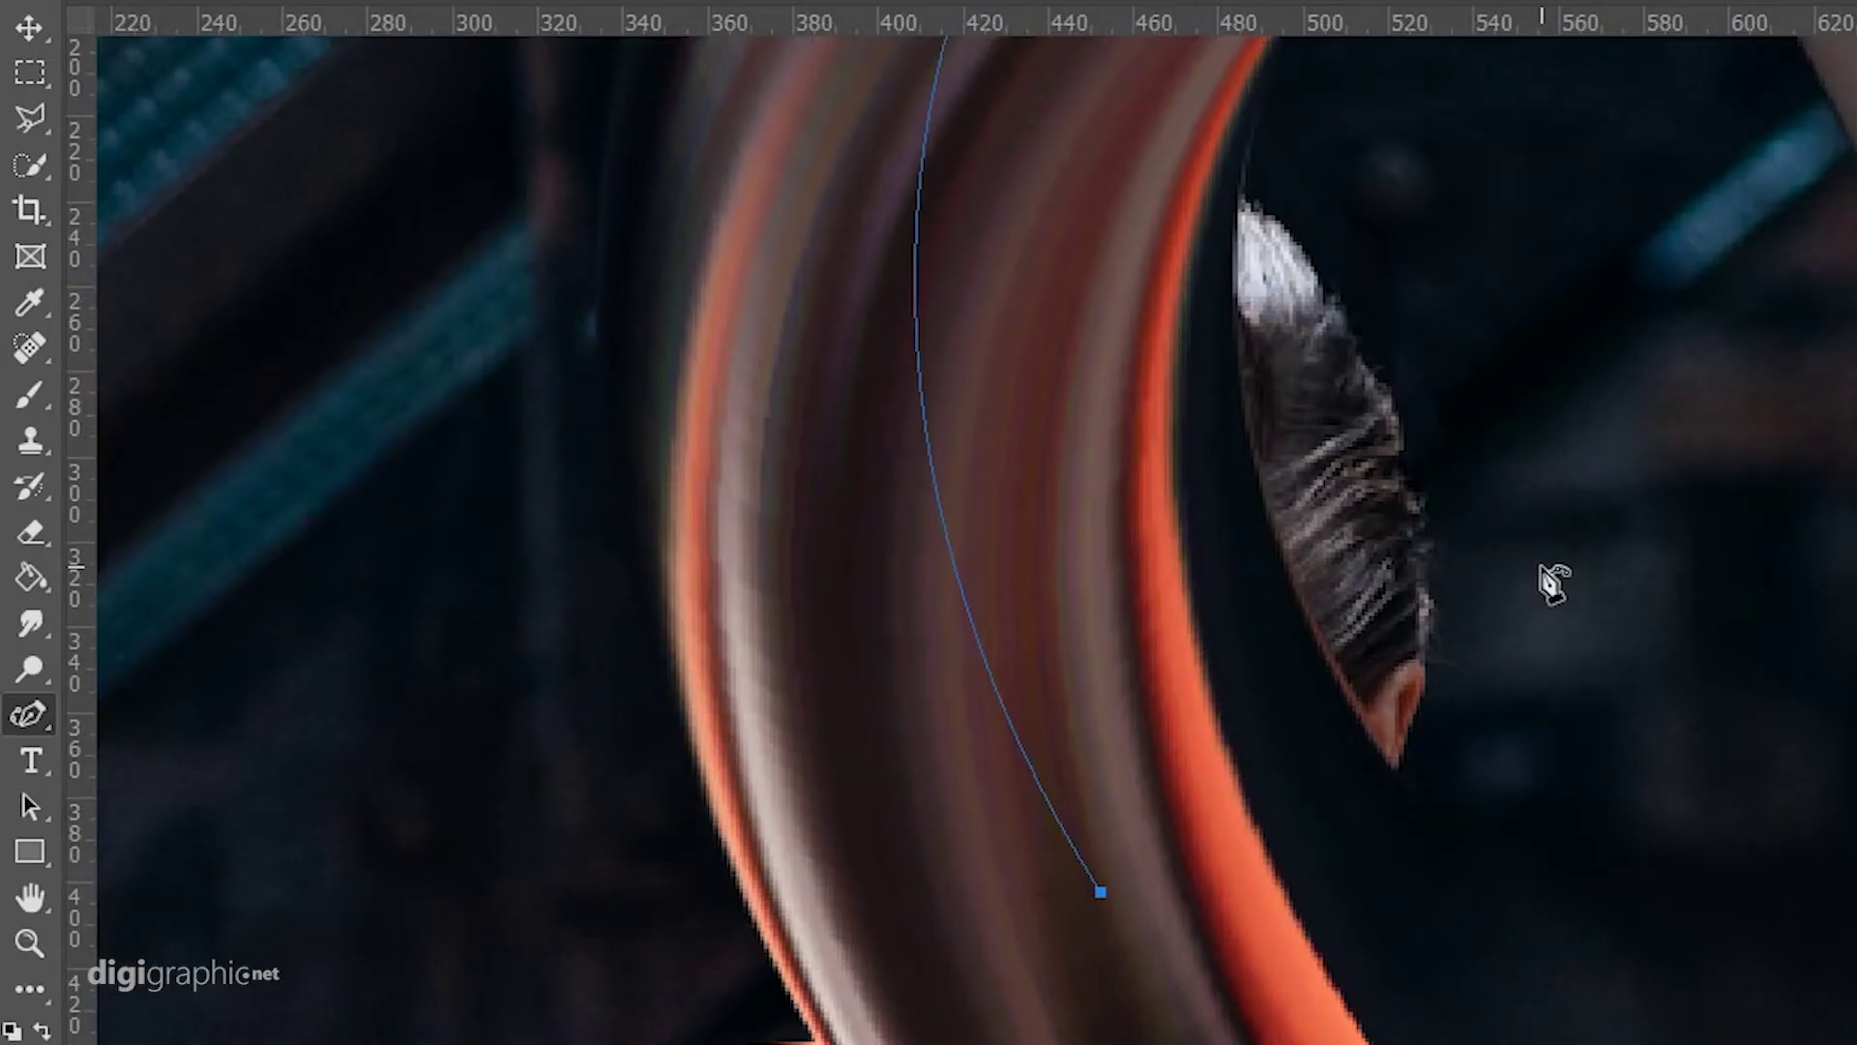
key("s")
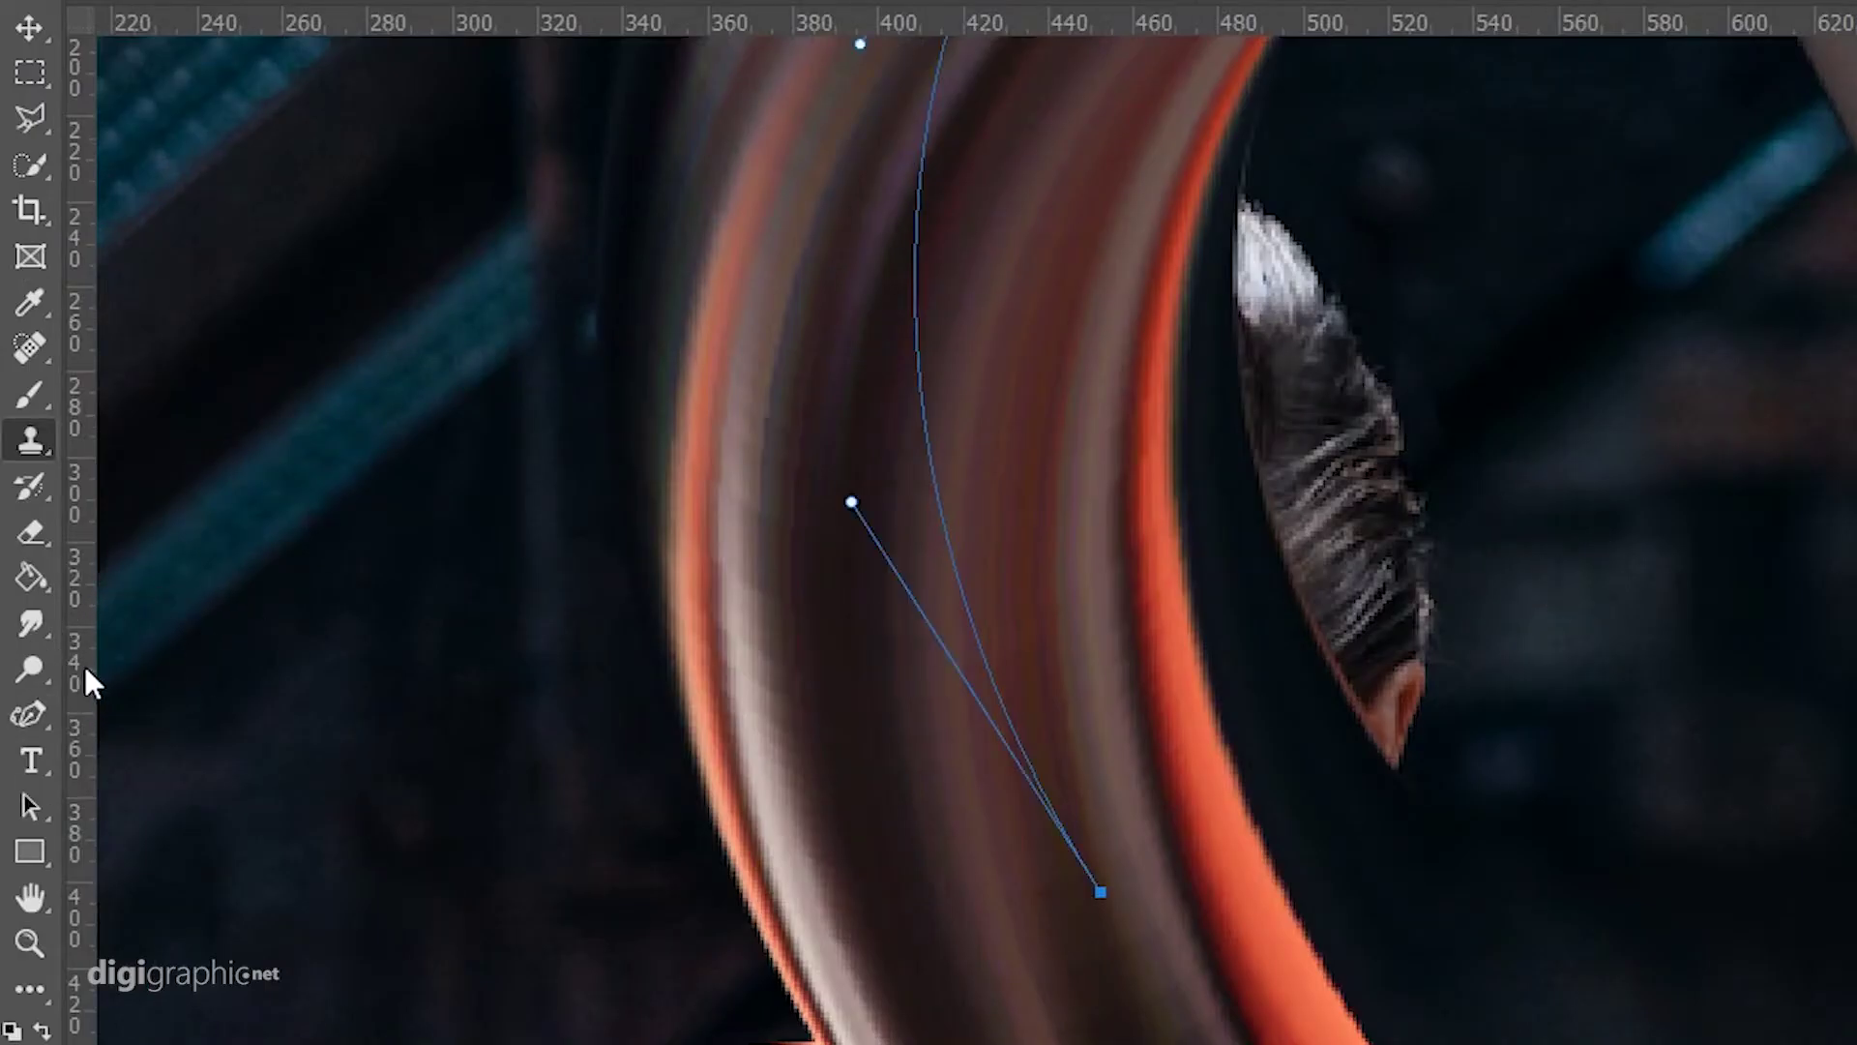
key("alt")
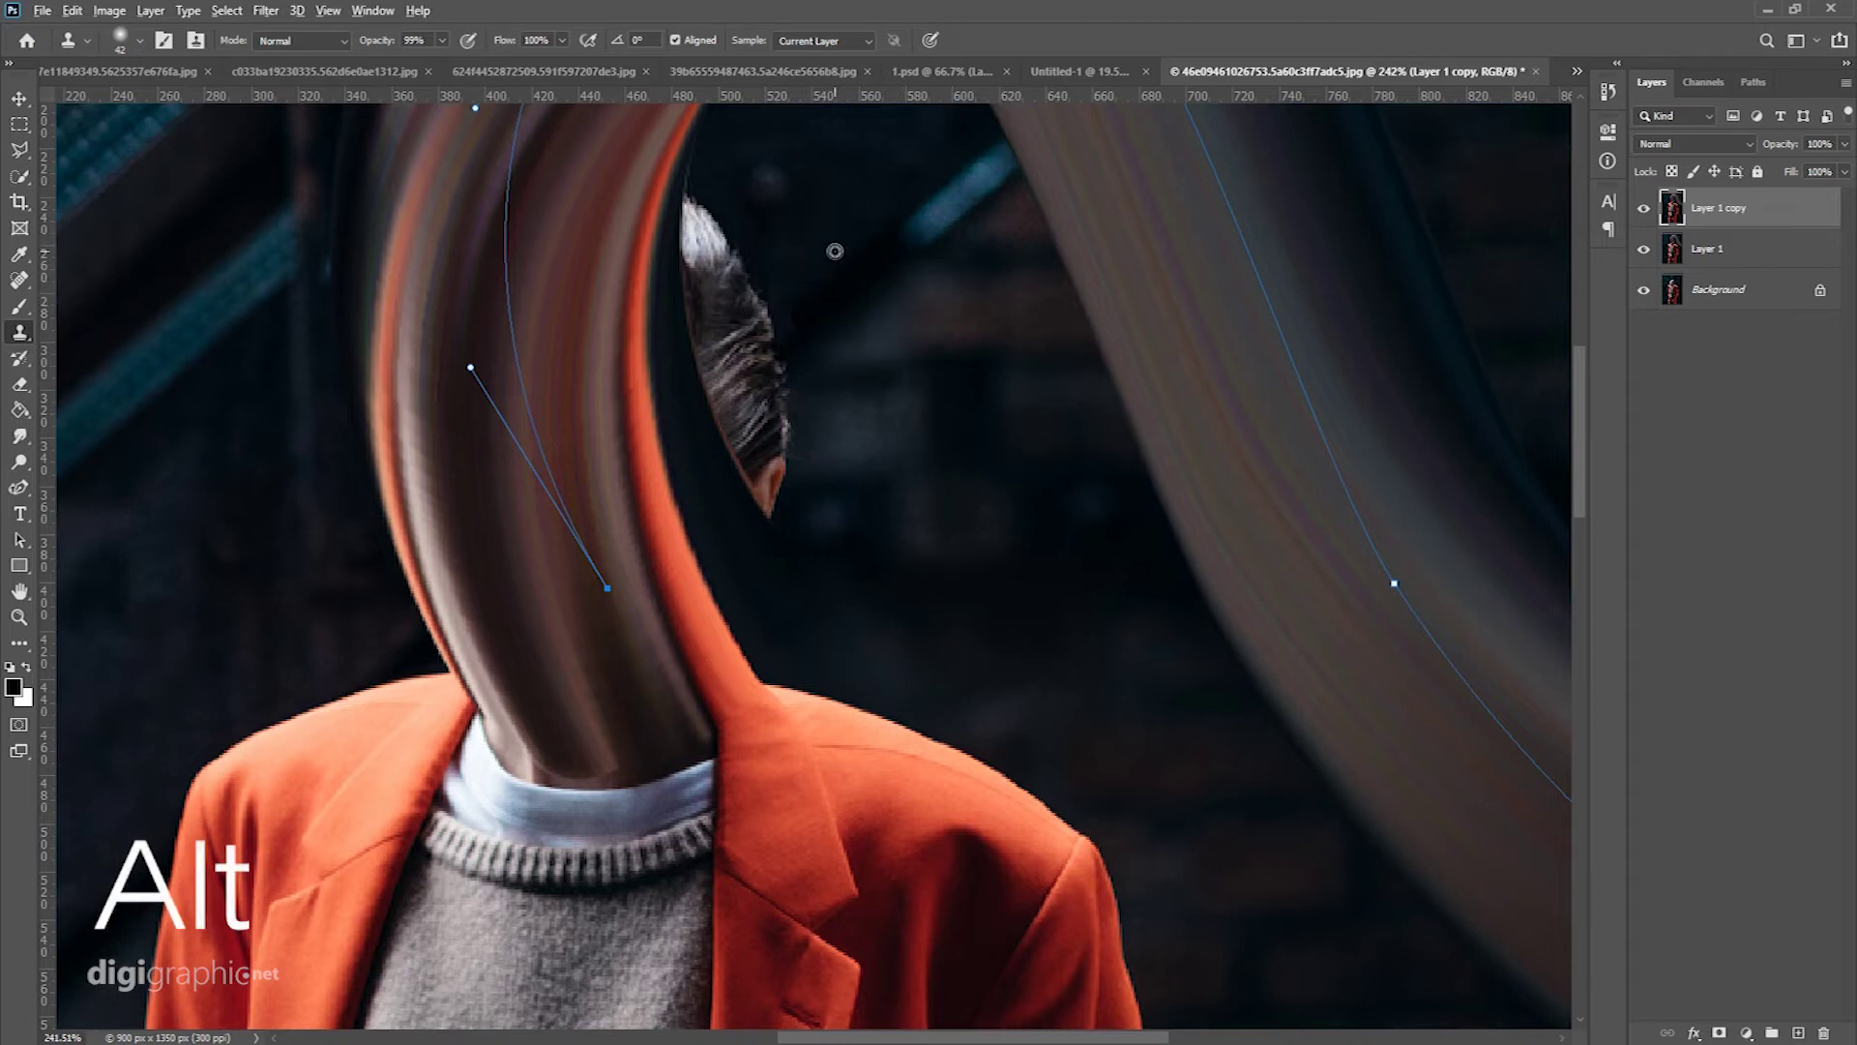
left_click(840, 229, "alt")
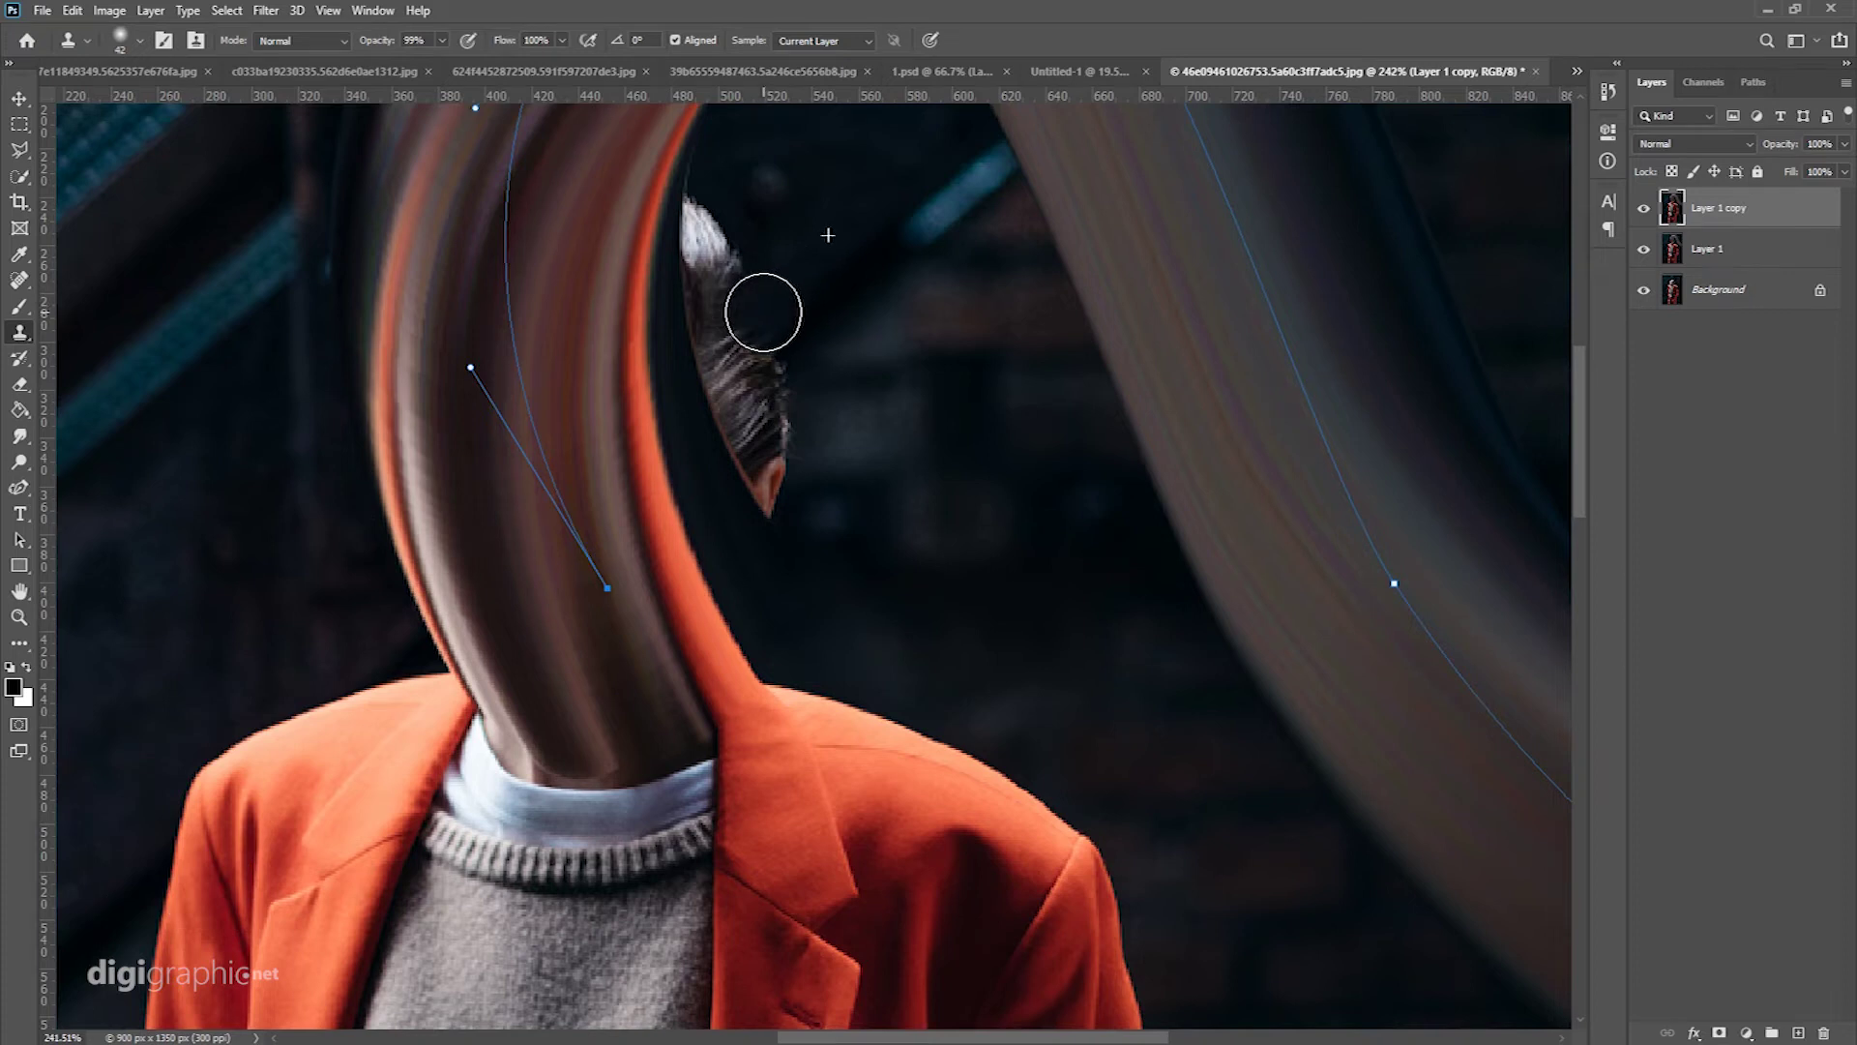
Step: Clone dark background over the leftover white hair tuft and strand tops
left_click(750, 287)
mouse_move(777, 290)
left_mouse_down()
mouse_move(730, 270)
mouse_move(720, 235)
left_mouse_up()
left_click(719, 235)
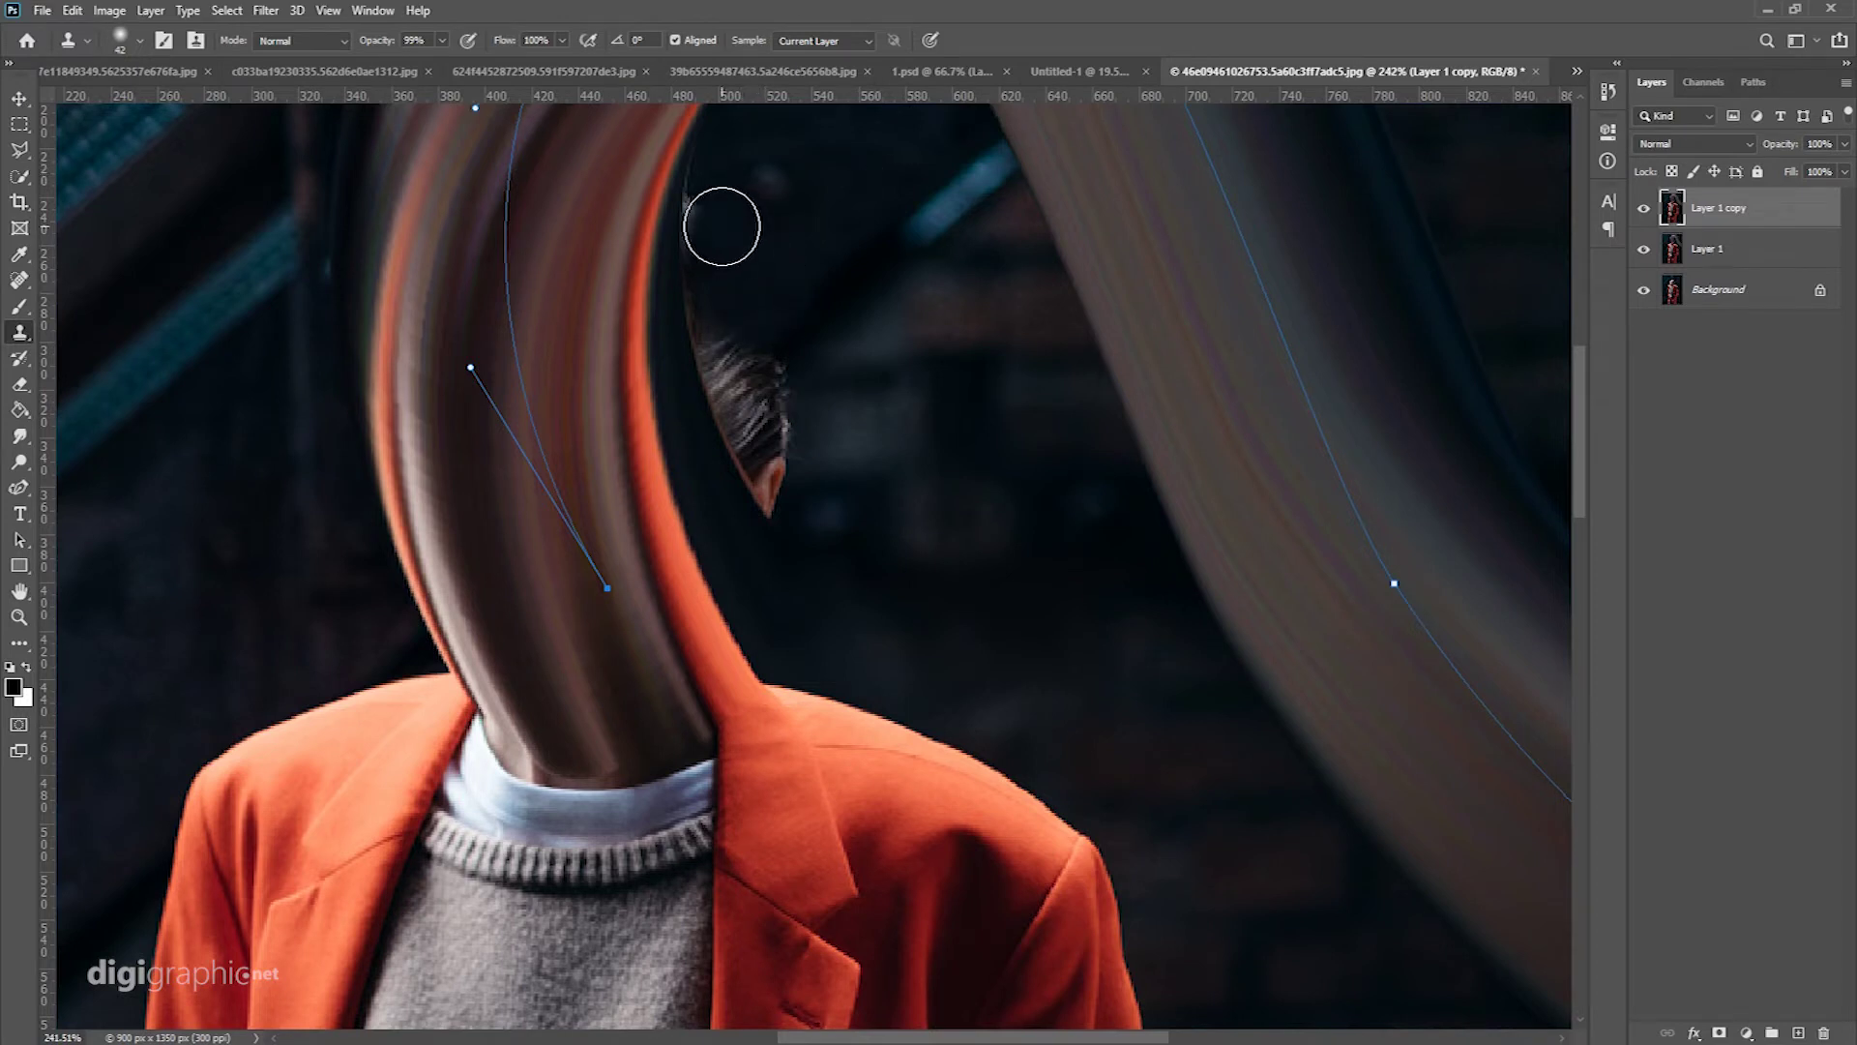
left_click_drag(722, 219, 729, 340)
left_click(807, 267, "alt")
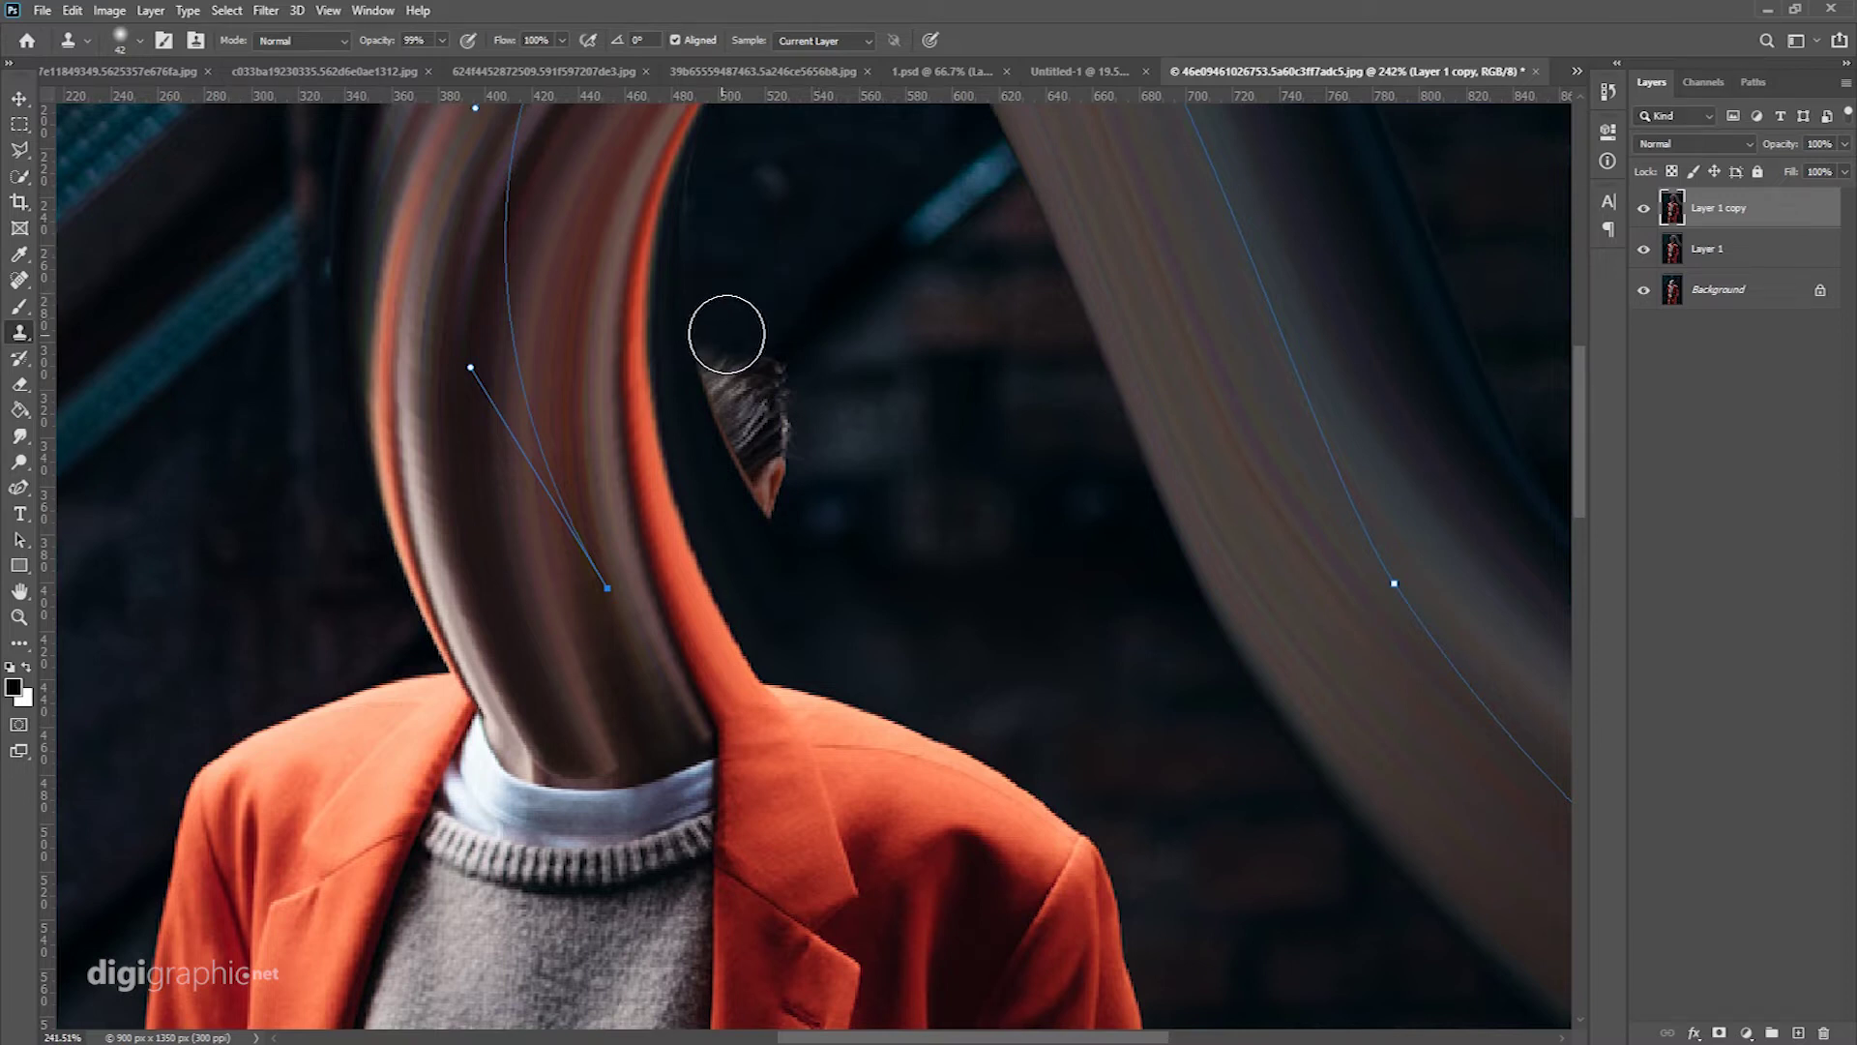
left_click(748, 366)
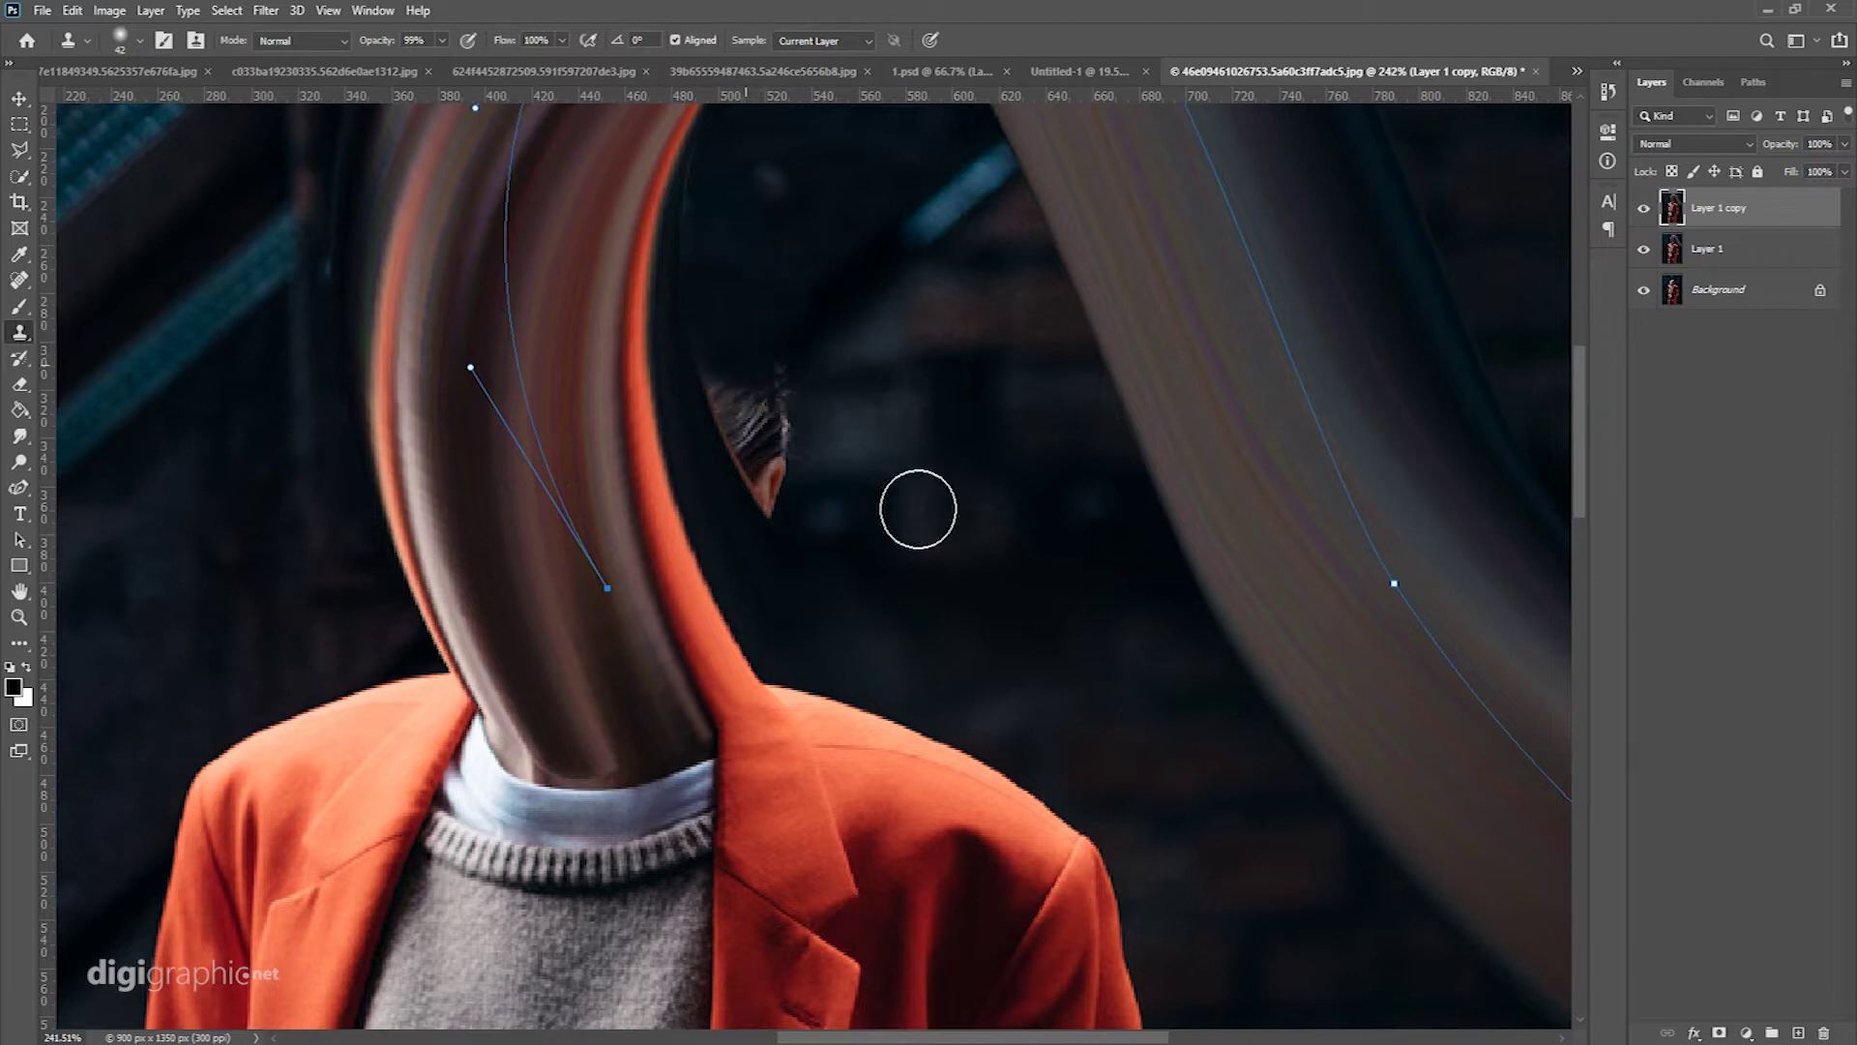
left_click_drag(800, 403, 795, 496)
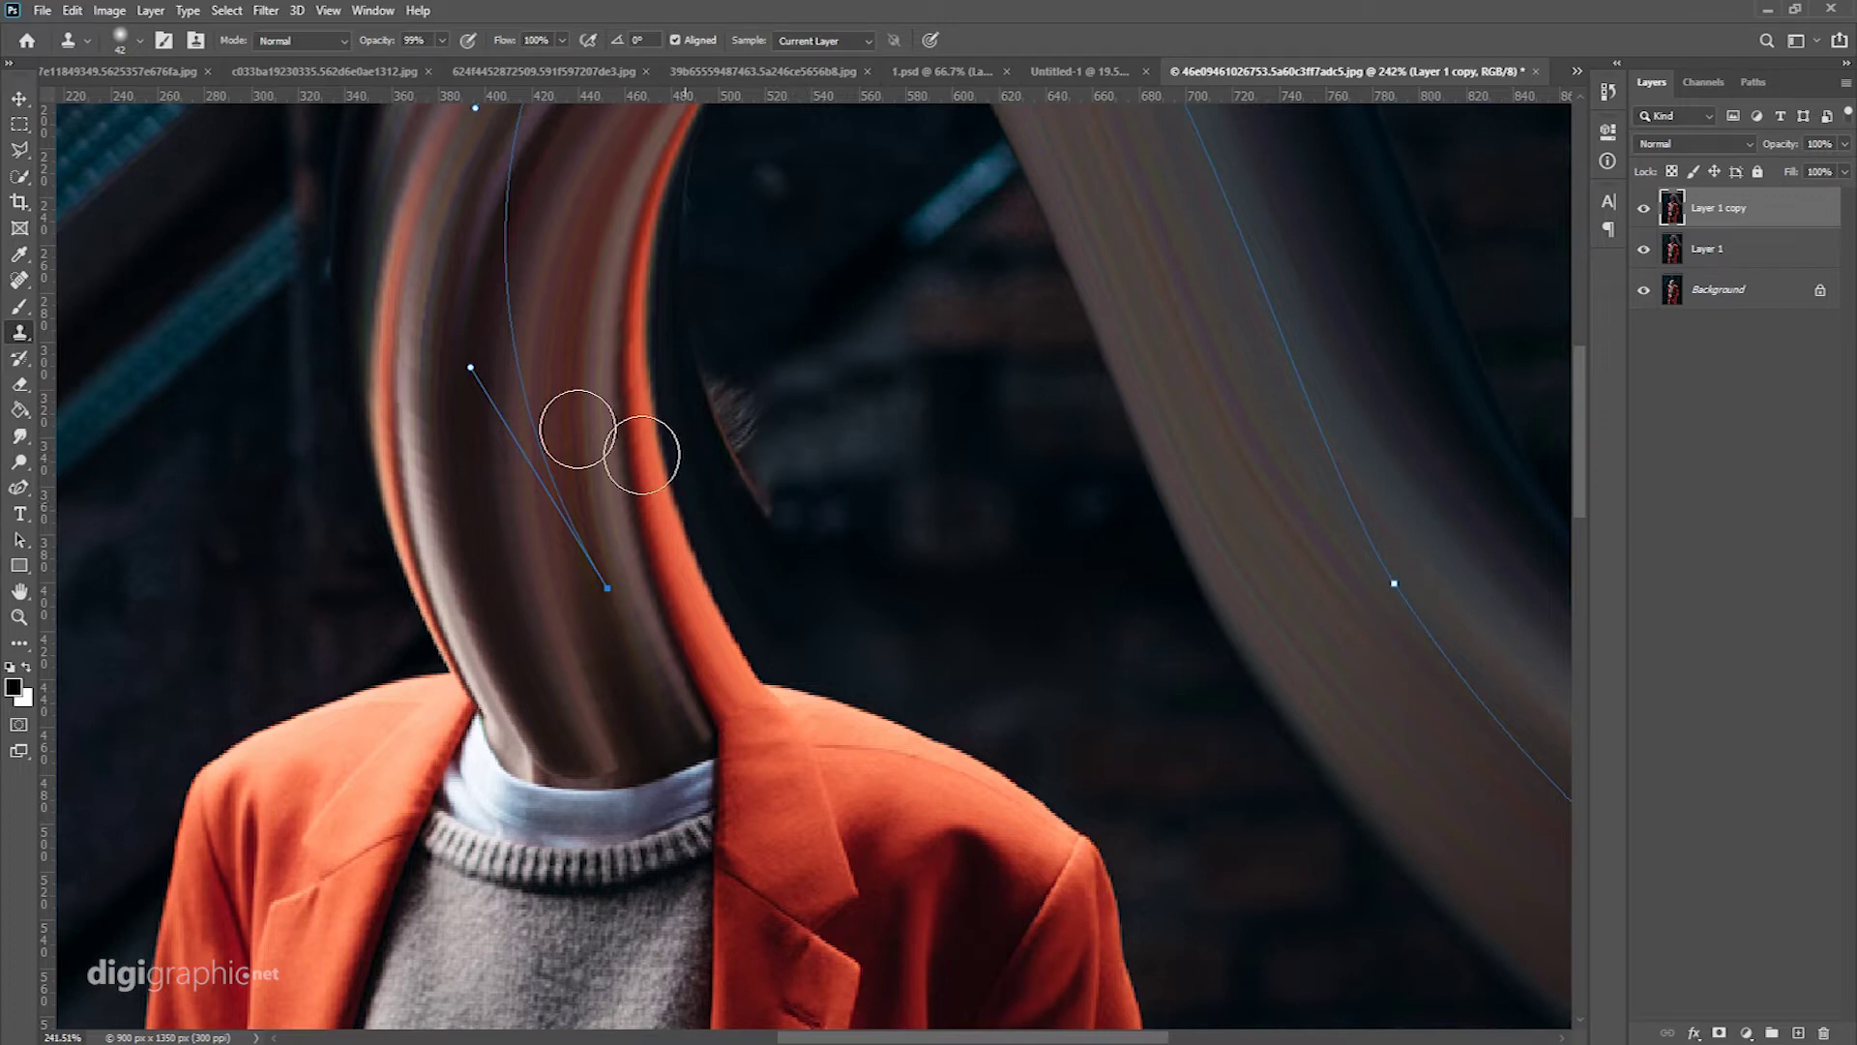
Step: Draw a closed outline around the leftover hair patch beside the ribbon
key("p")
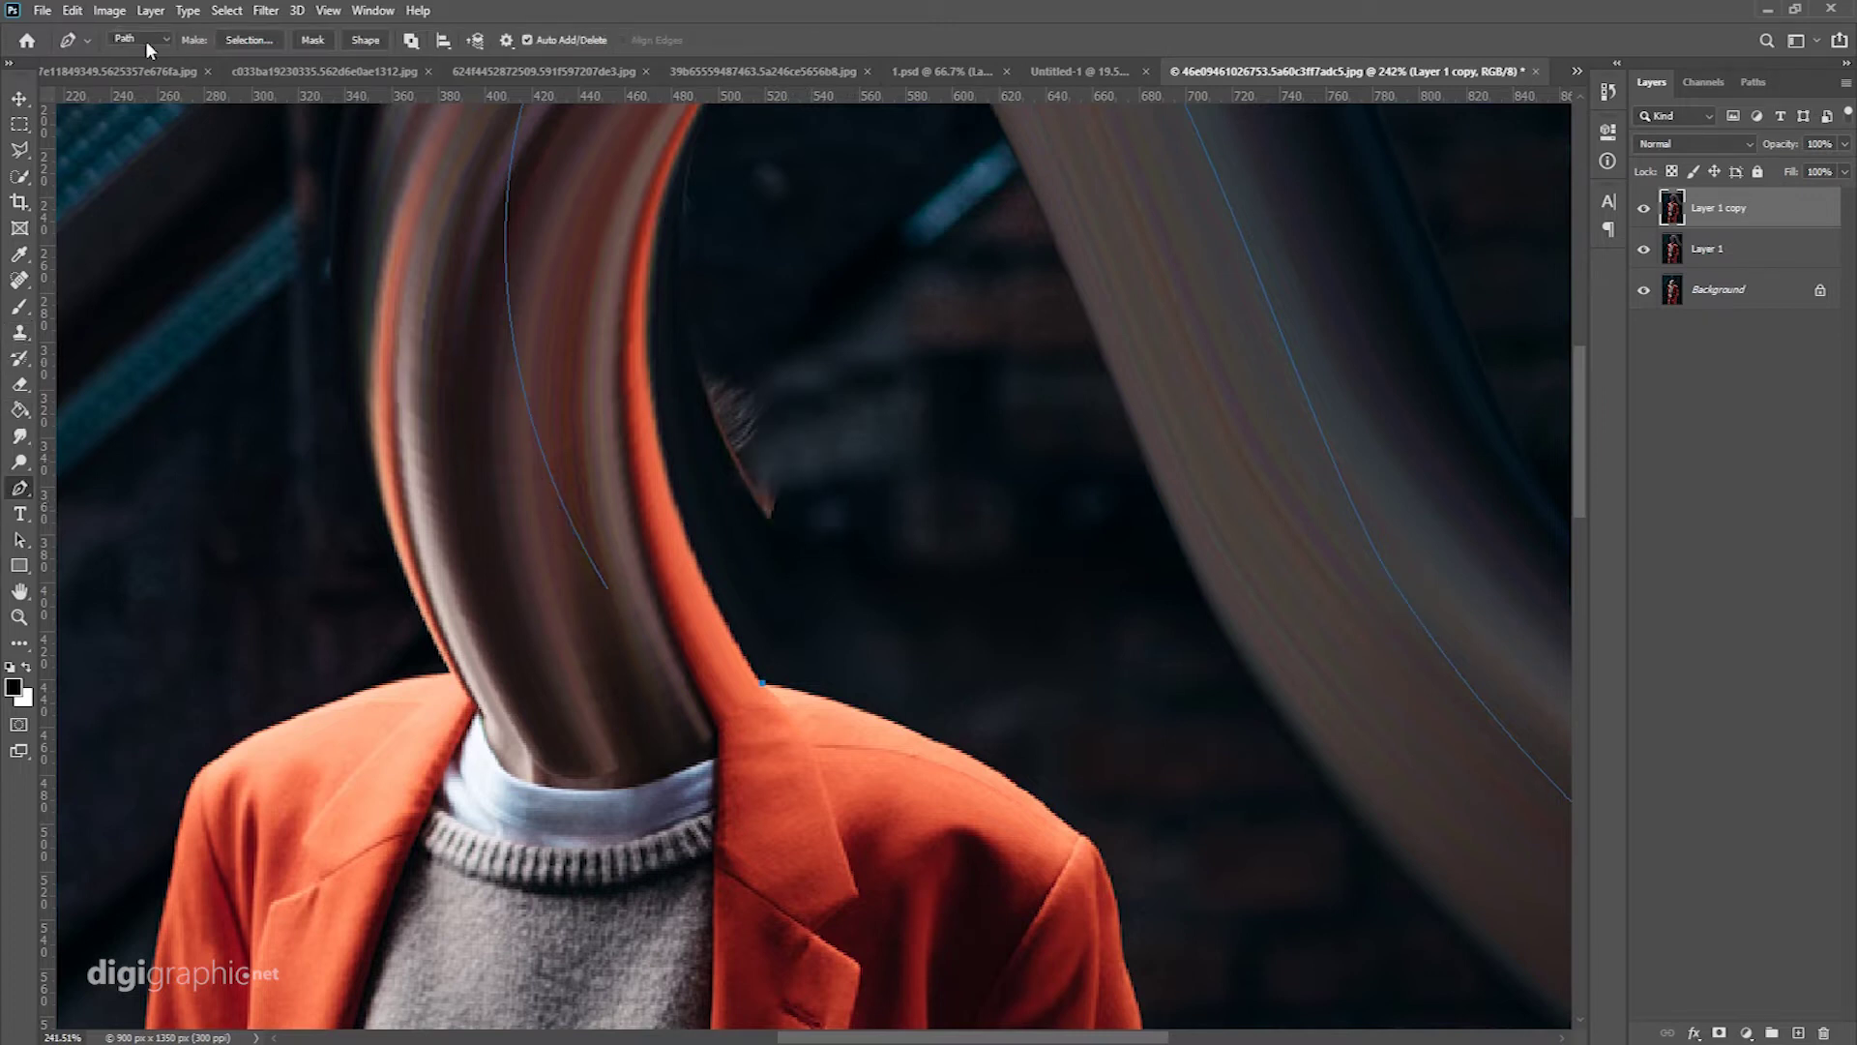
left_click(159, 39)
left_click(136, 56)
left_click(762, 684)
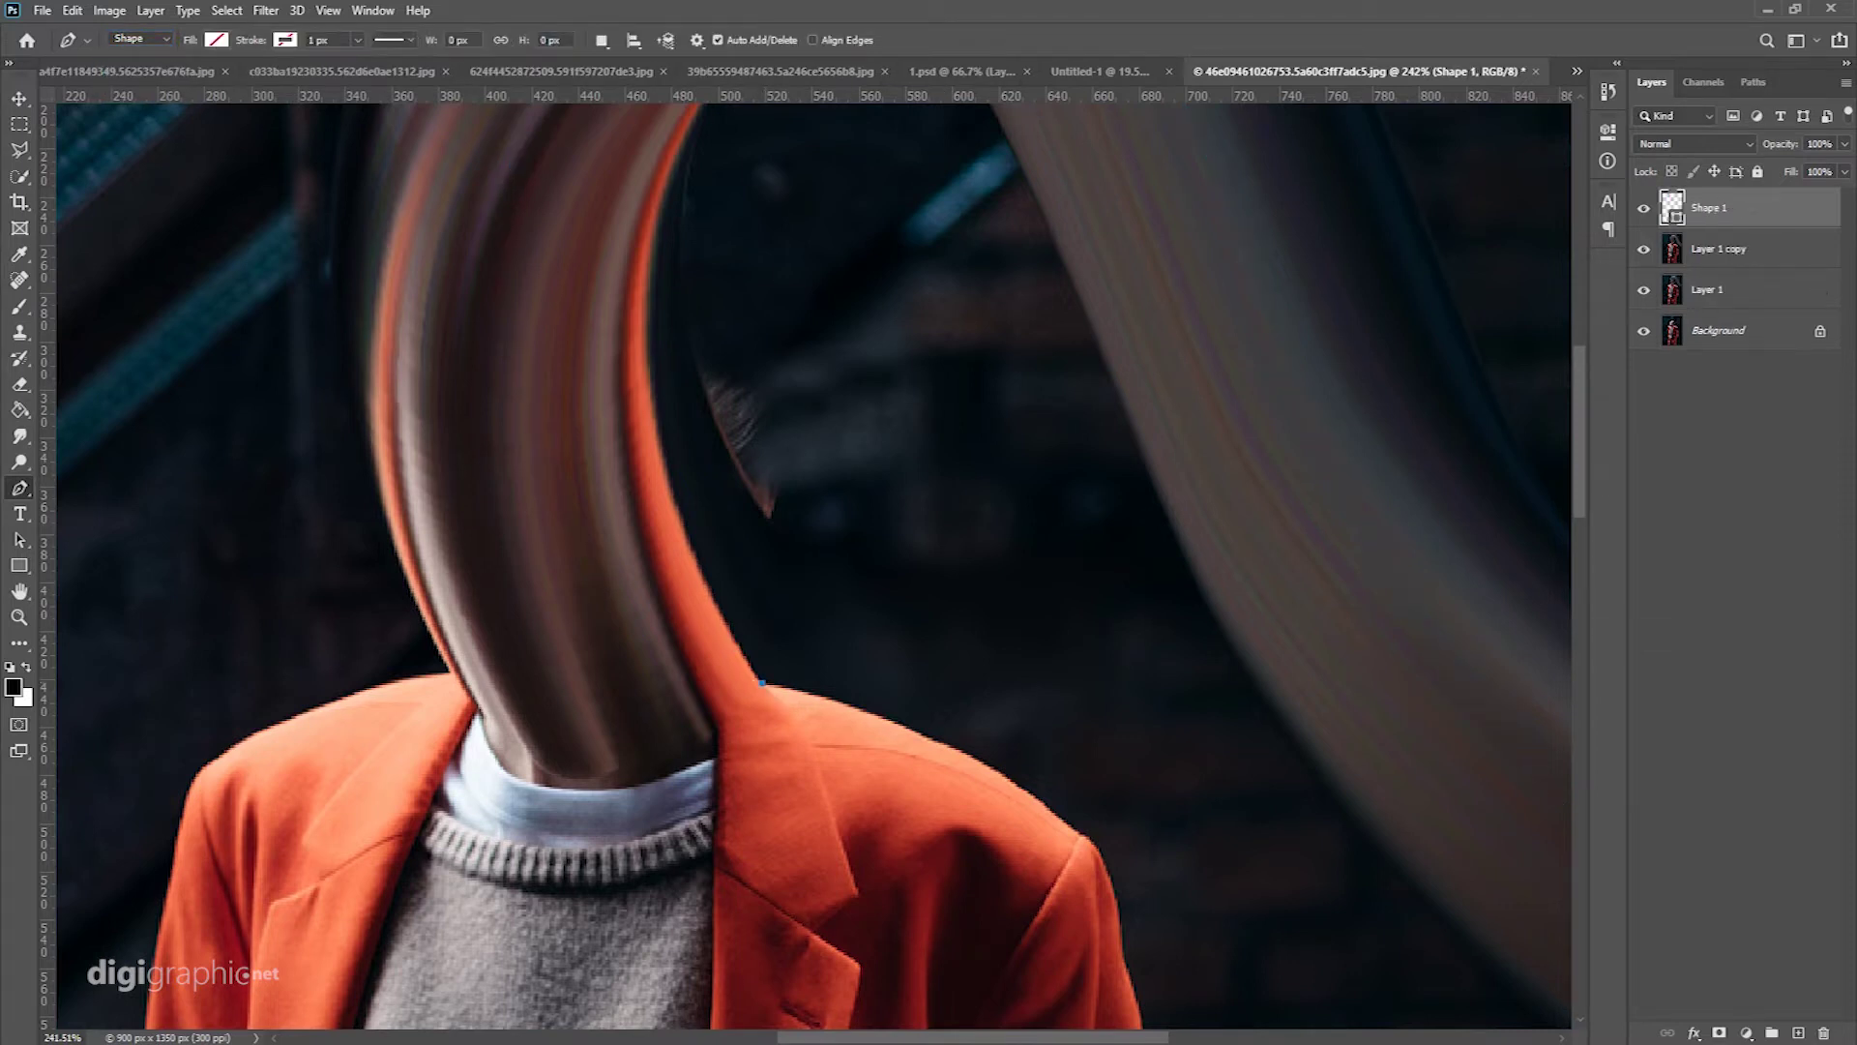
left_click_drag(855, 198, 660, 518)
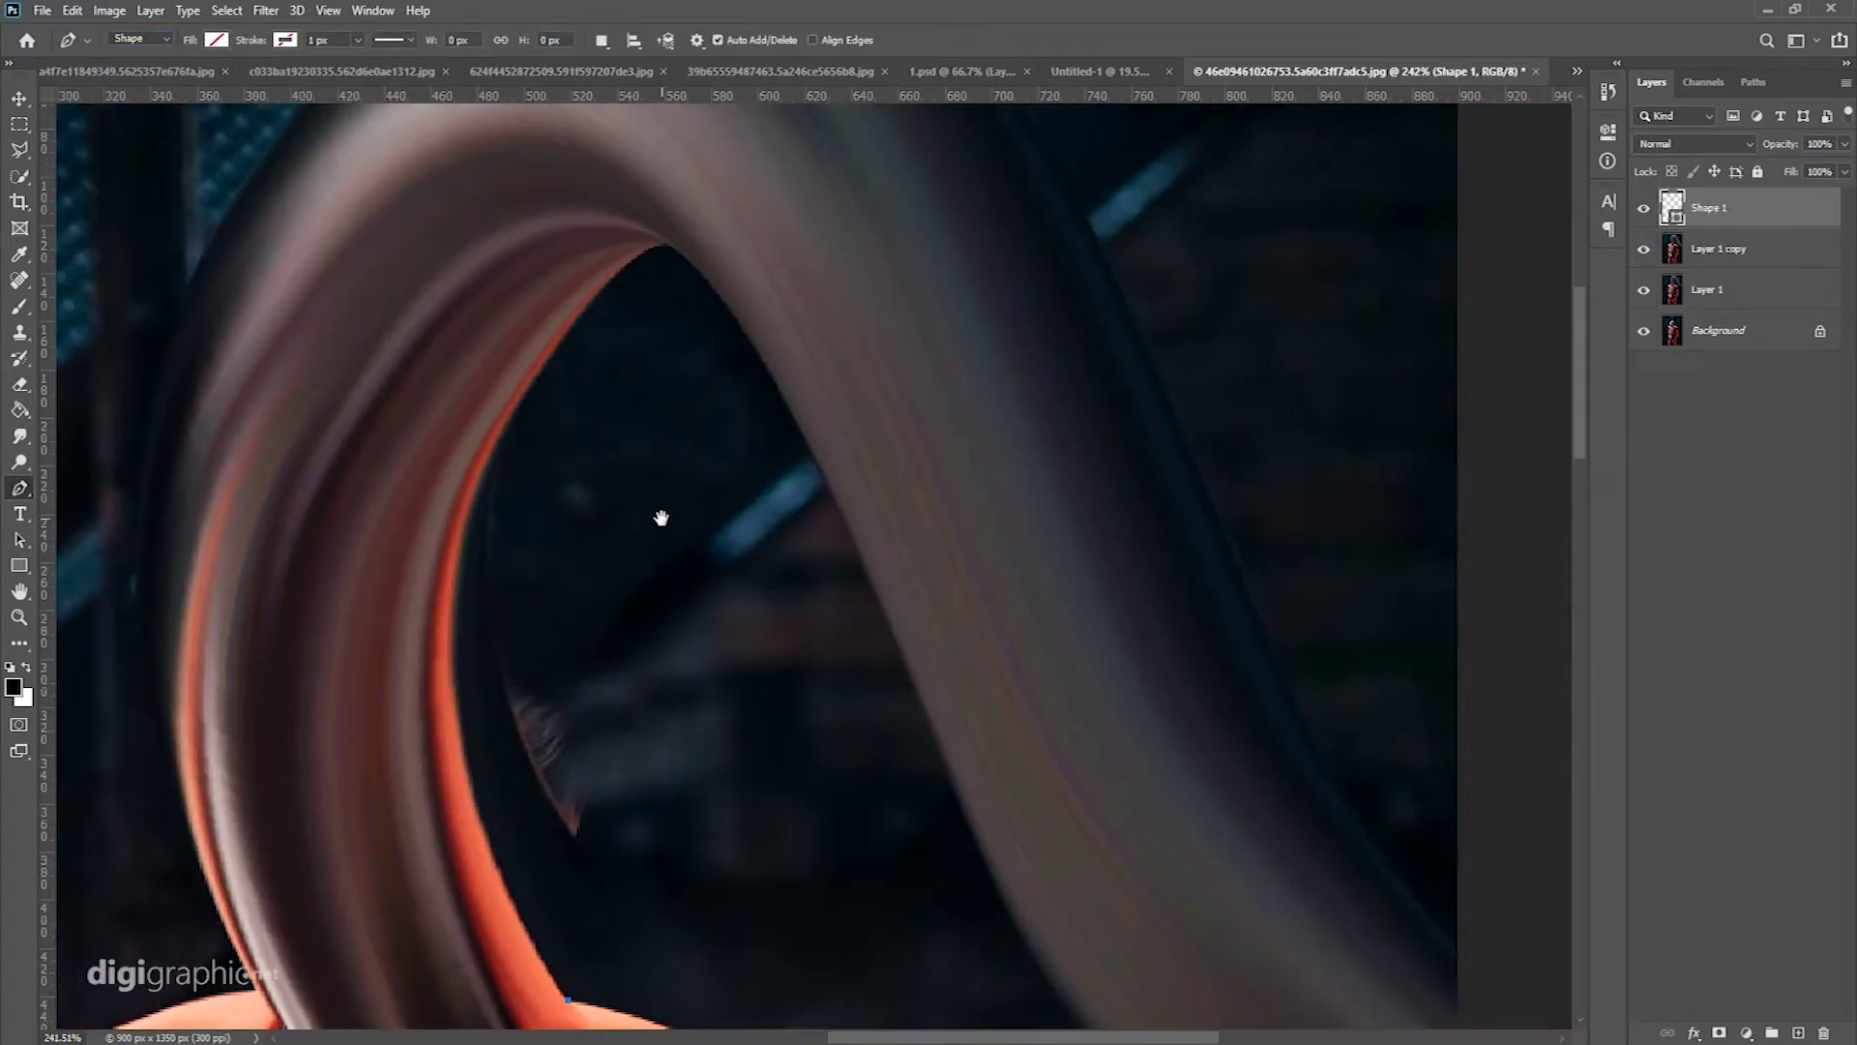
left_click(534, 380)
left_click(753, 464)
left_click_drag(826, 663, 792, 292)
left_click(774, 467)
left_click(535, 631)
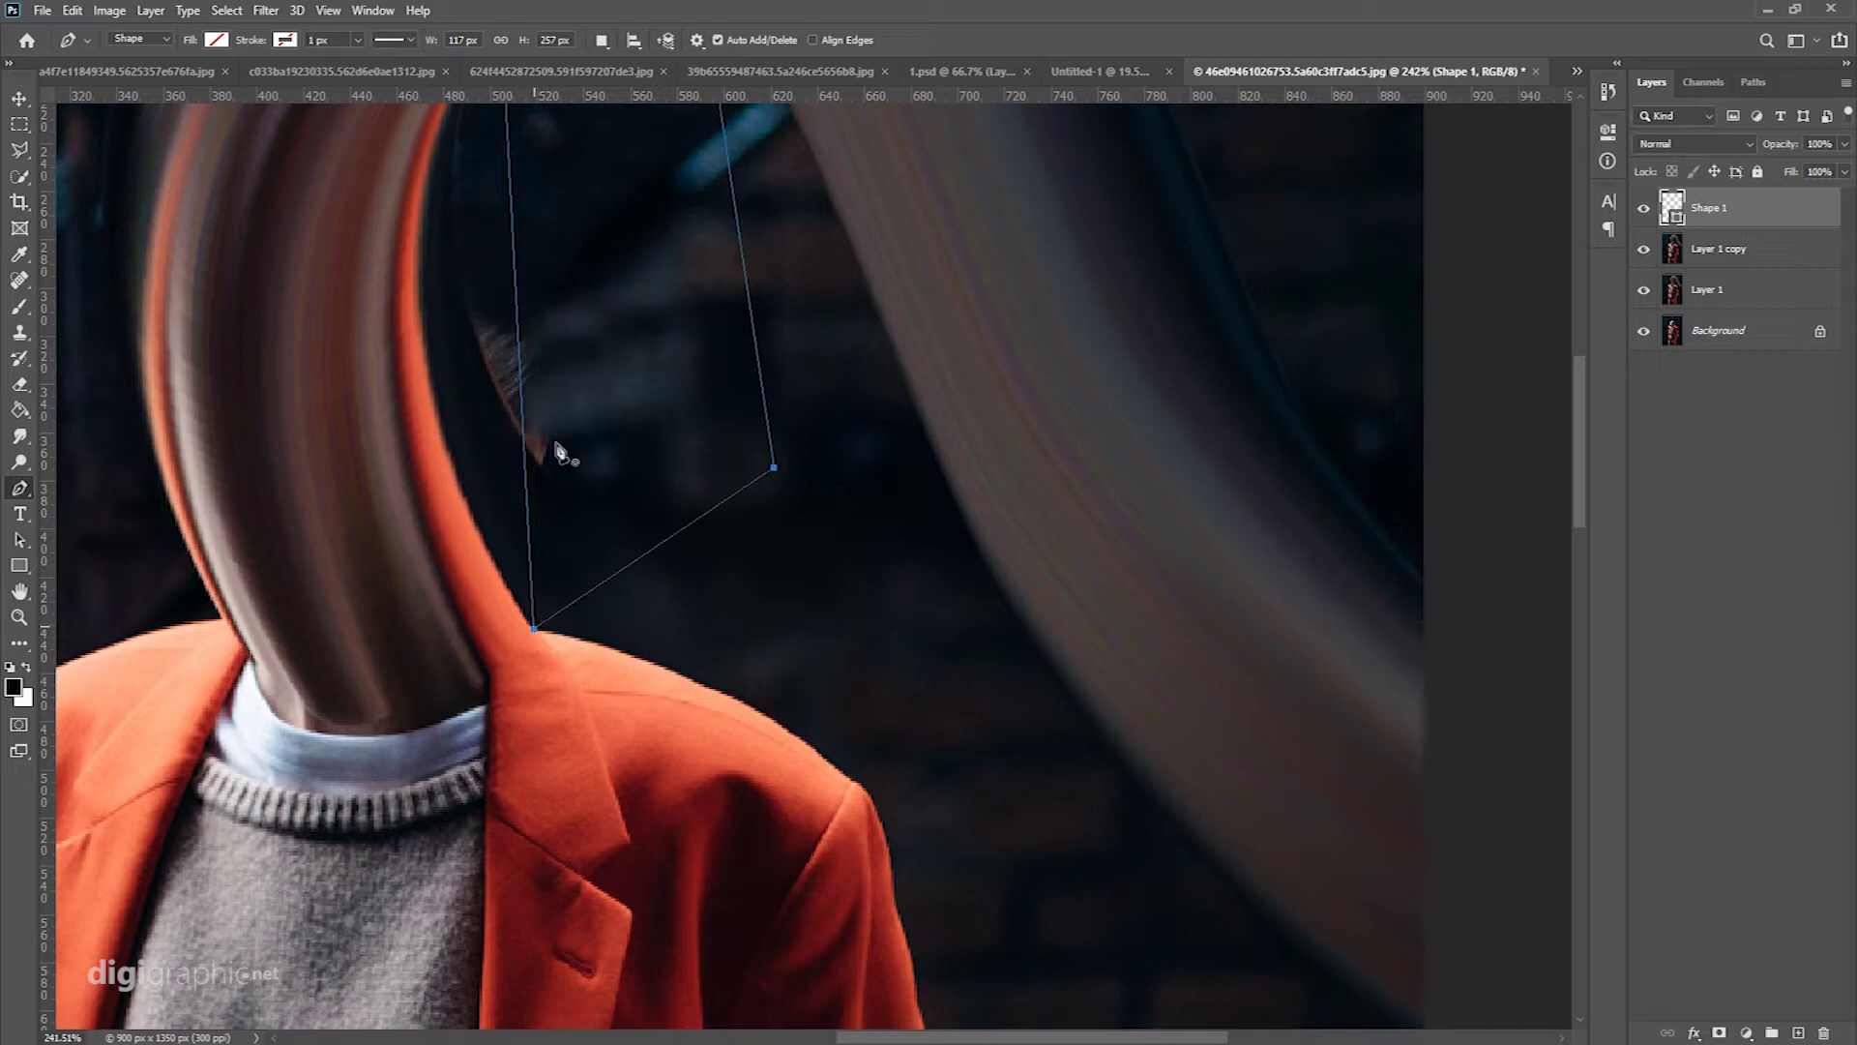
Step: Bend the outline's curves to follow the hair edge and load it as a selection
mouse_move(519, 336)
left_mouse_down()
mouse_move(433, 350)
mouse_move(432, 280)
mouse_move(460, 283)
left_mouse_up()
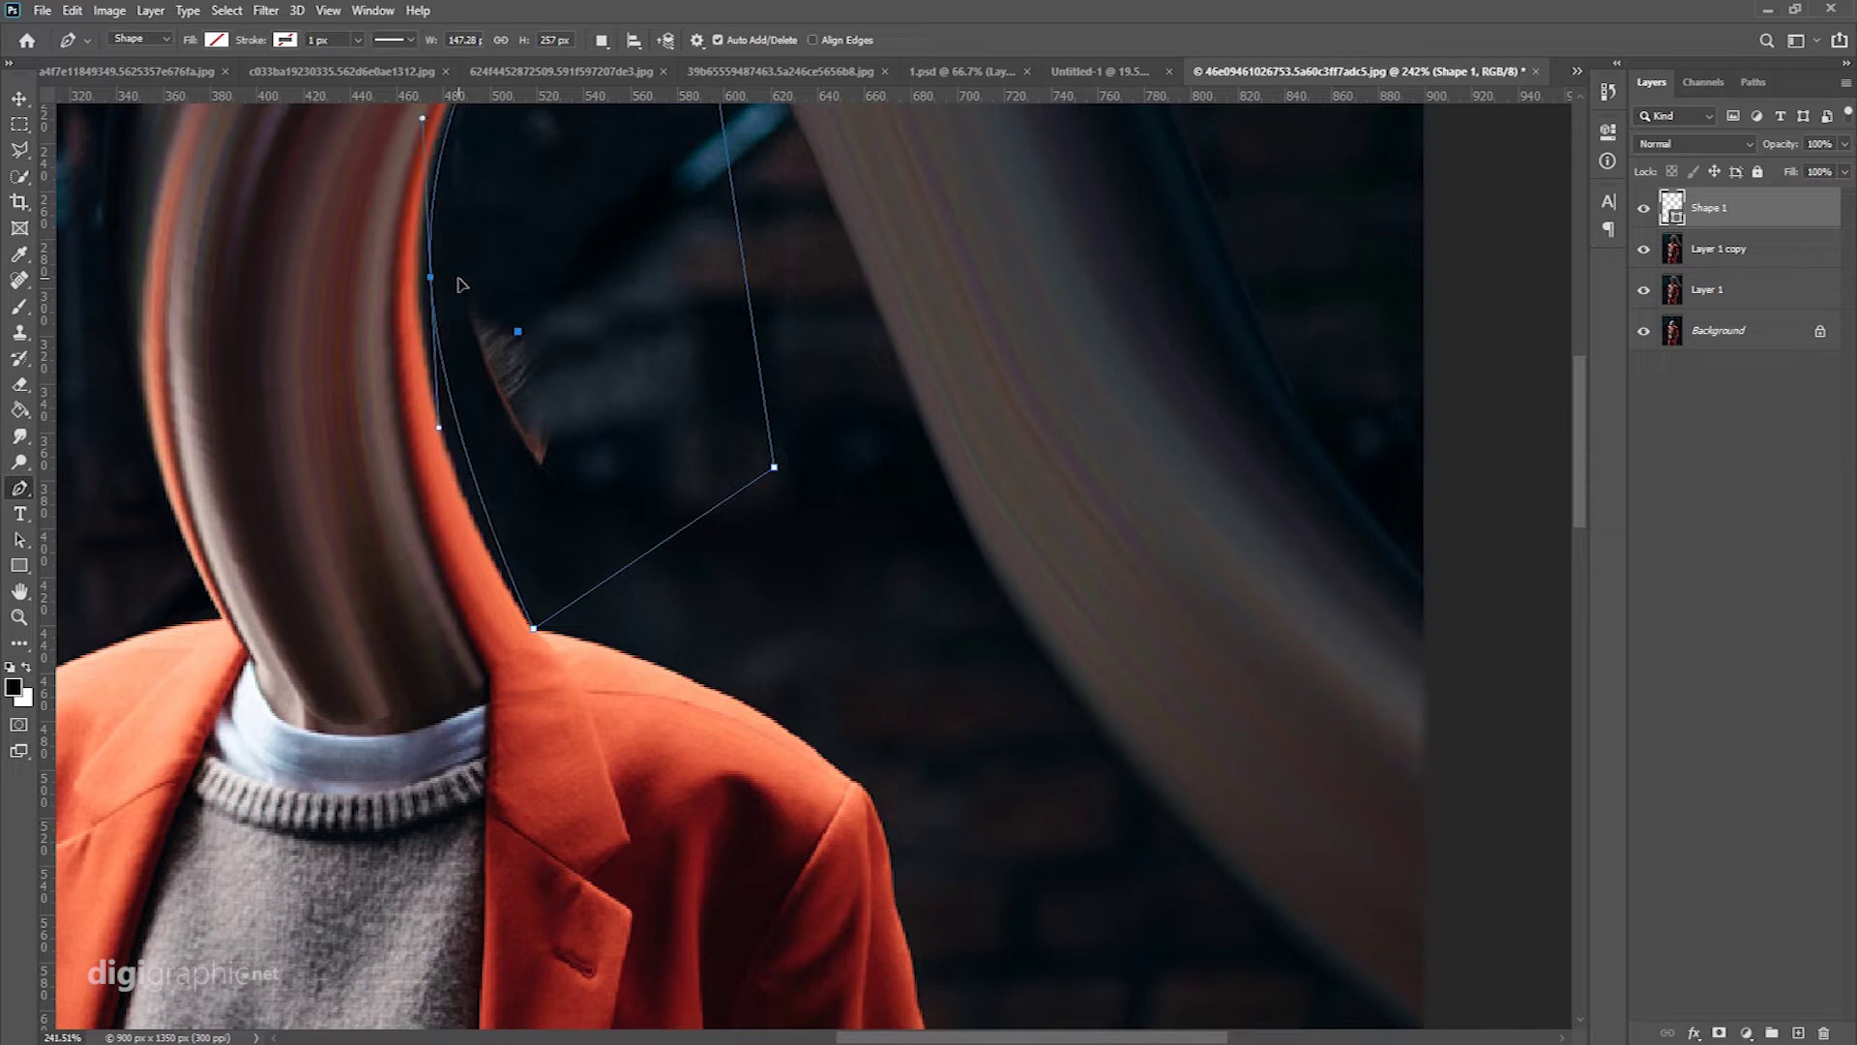
mouse_move(534, 631)
left_mouse_down()
mouse_move(548, 489)
mouse_move(574, 505)
left_mouse_up()
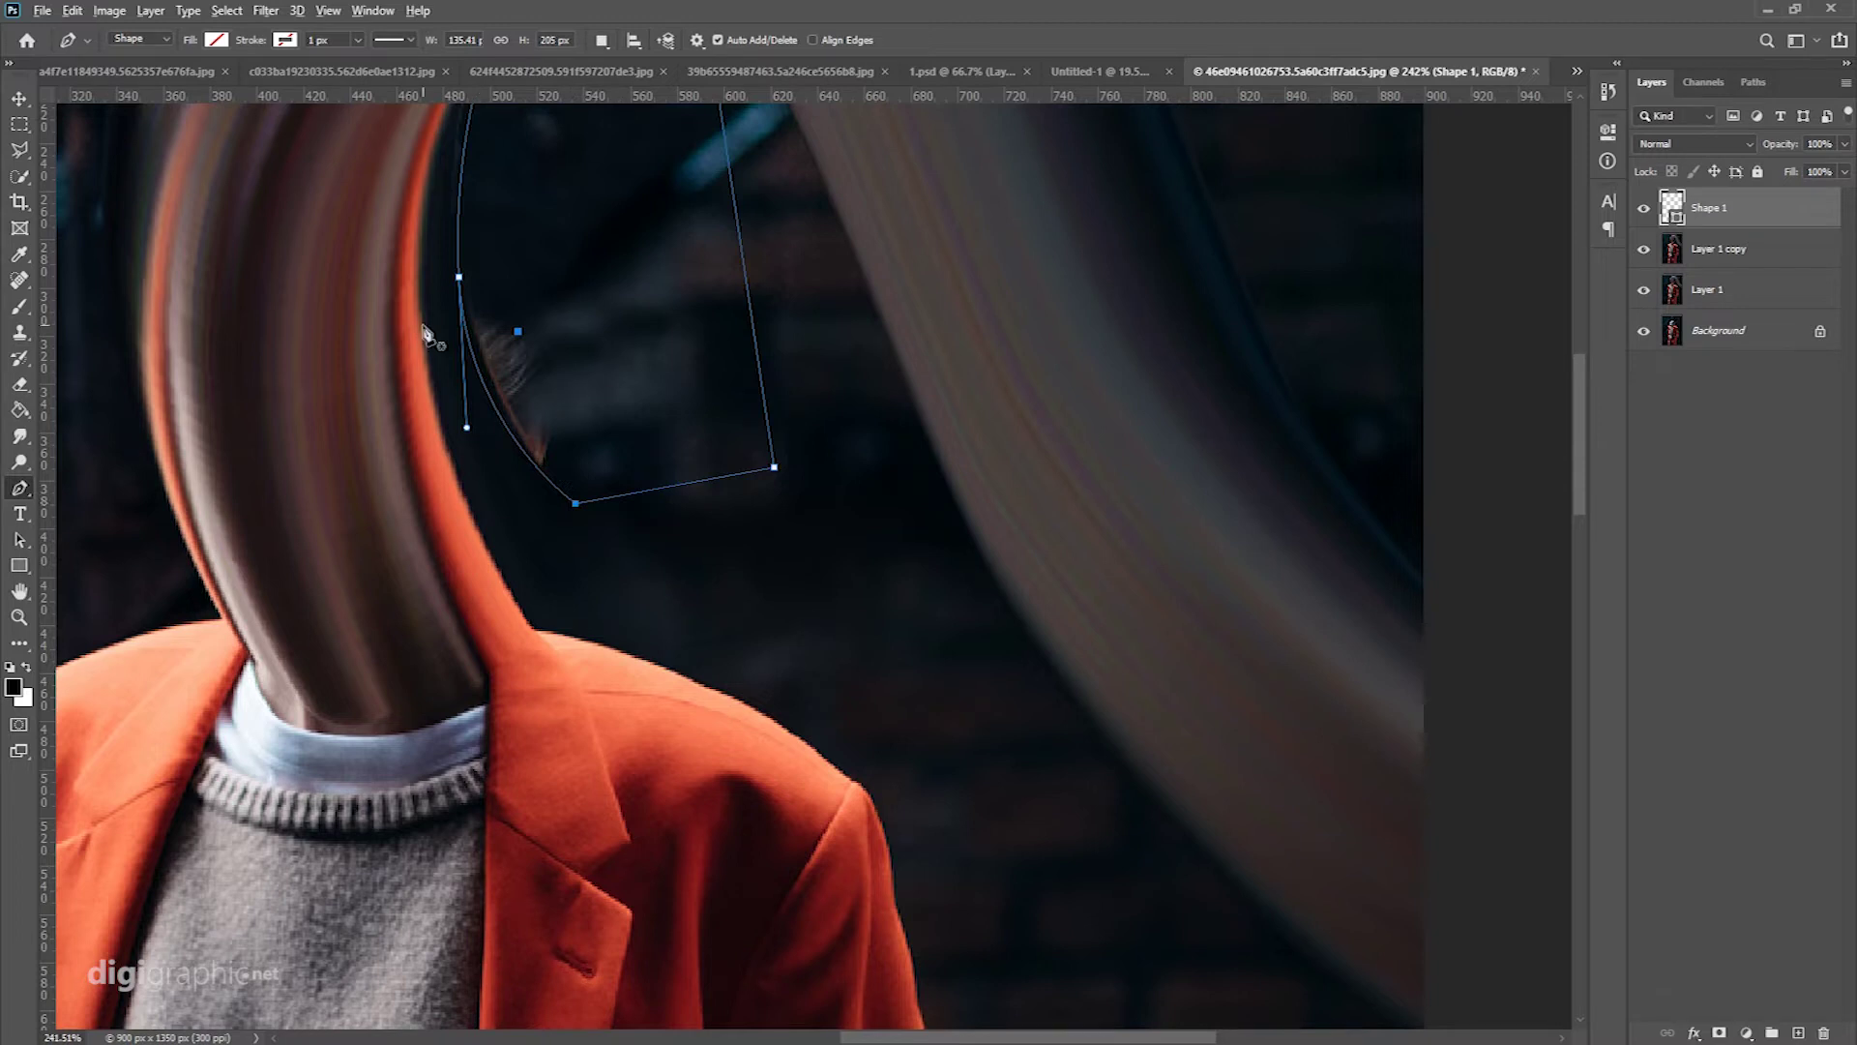
scroll(431, 329, "up", 4)
scroll(726, 280, "up", 2)
scroll(475, 570, "down", 2)
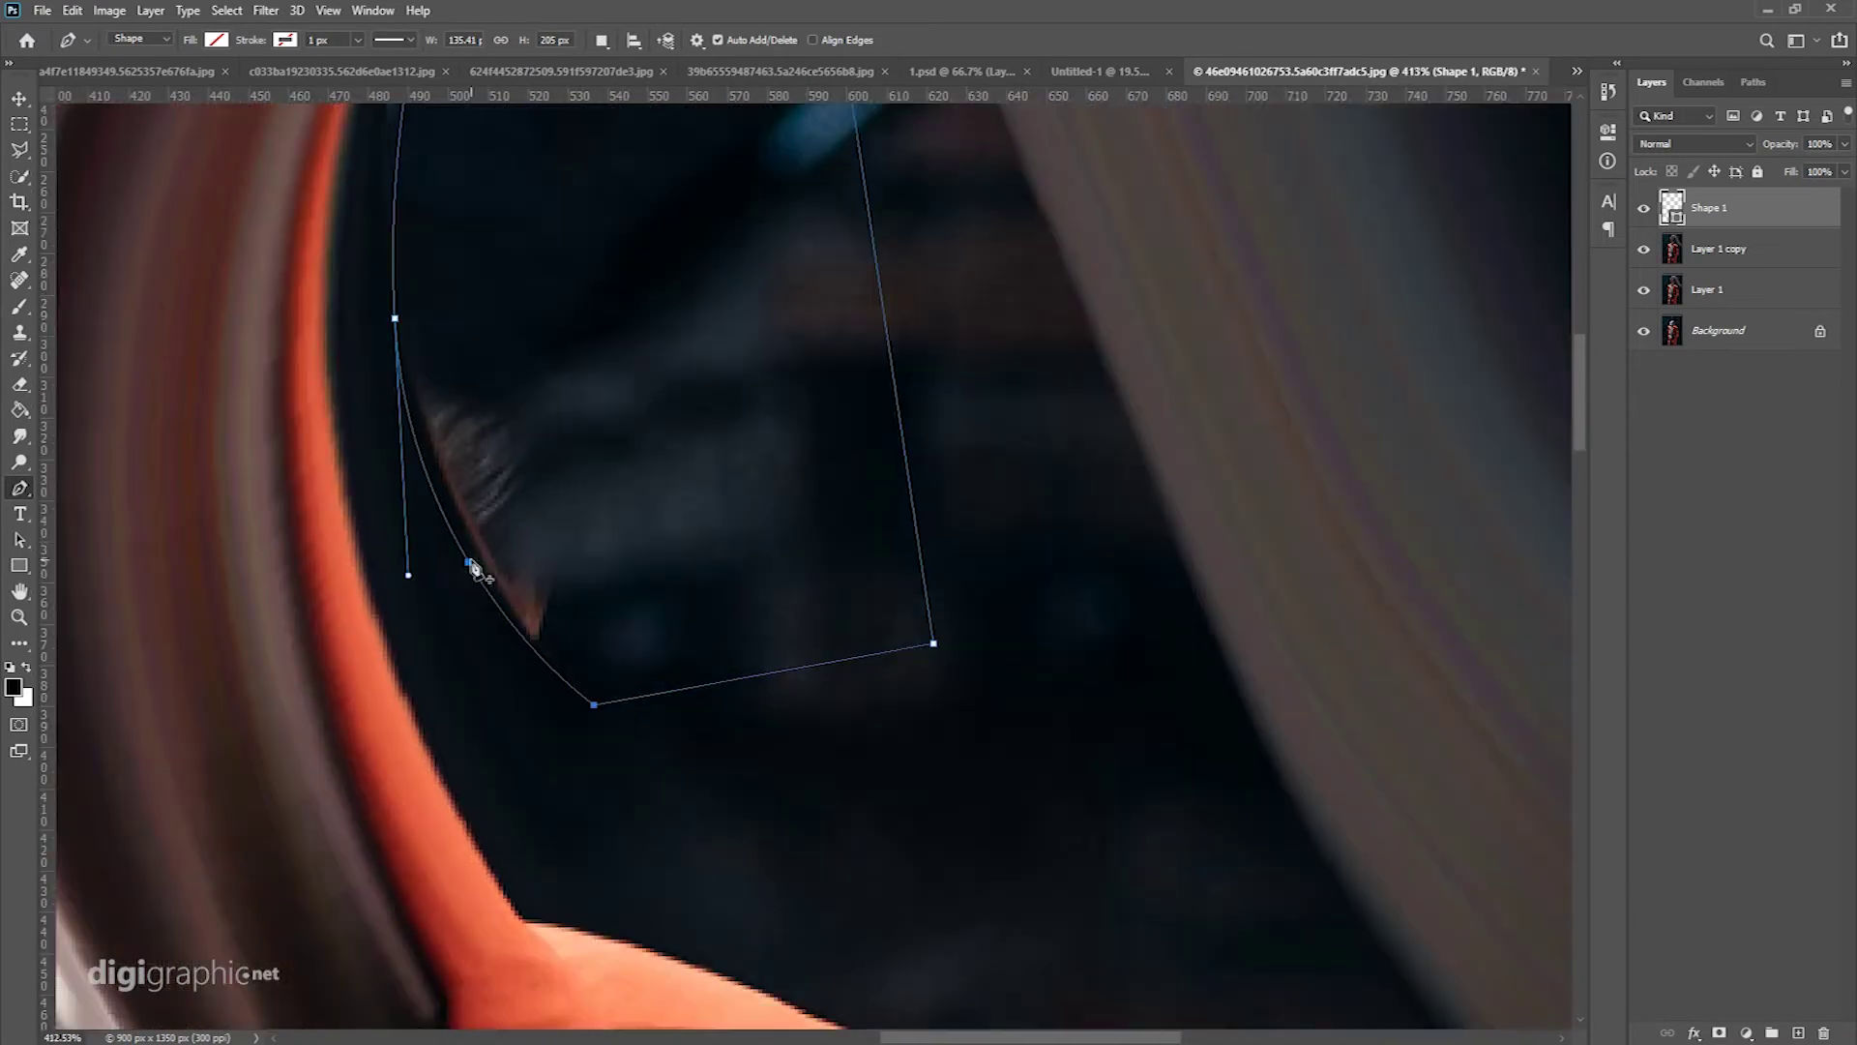
left_click_drag(408, 578, 437, 582)
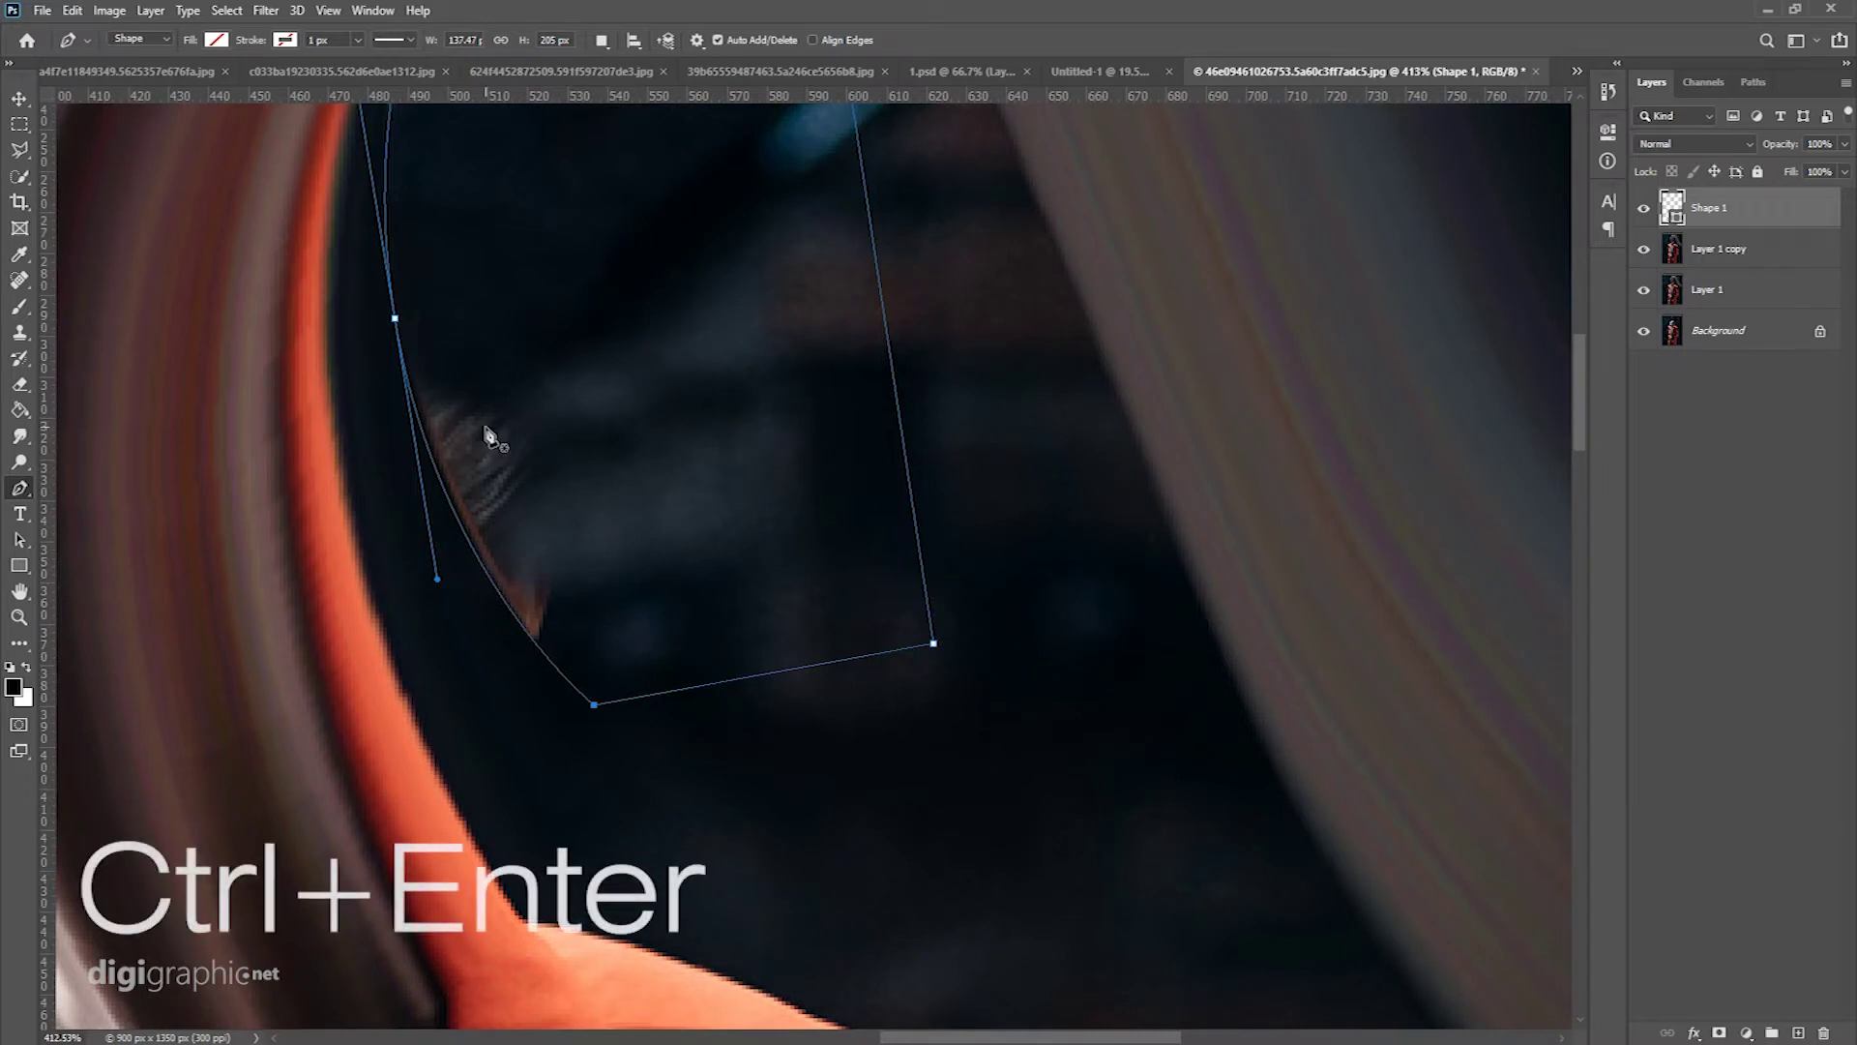
key("ctrl+Return")
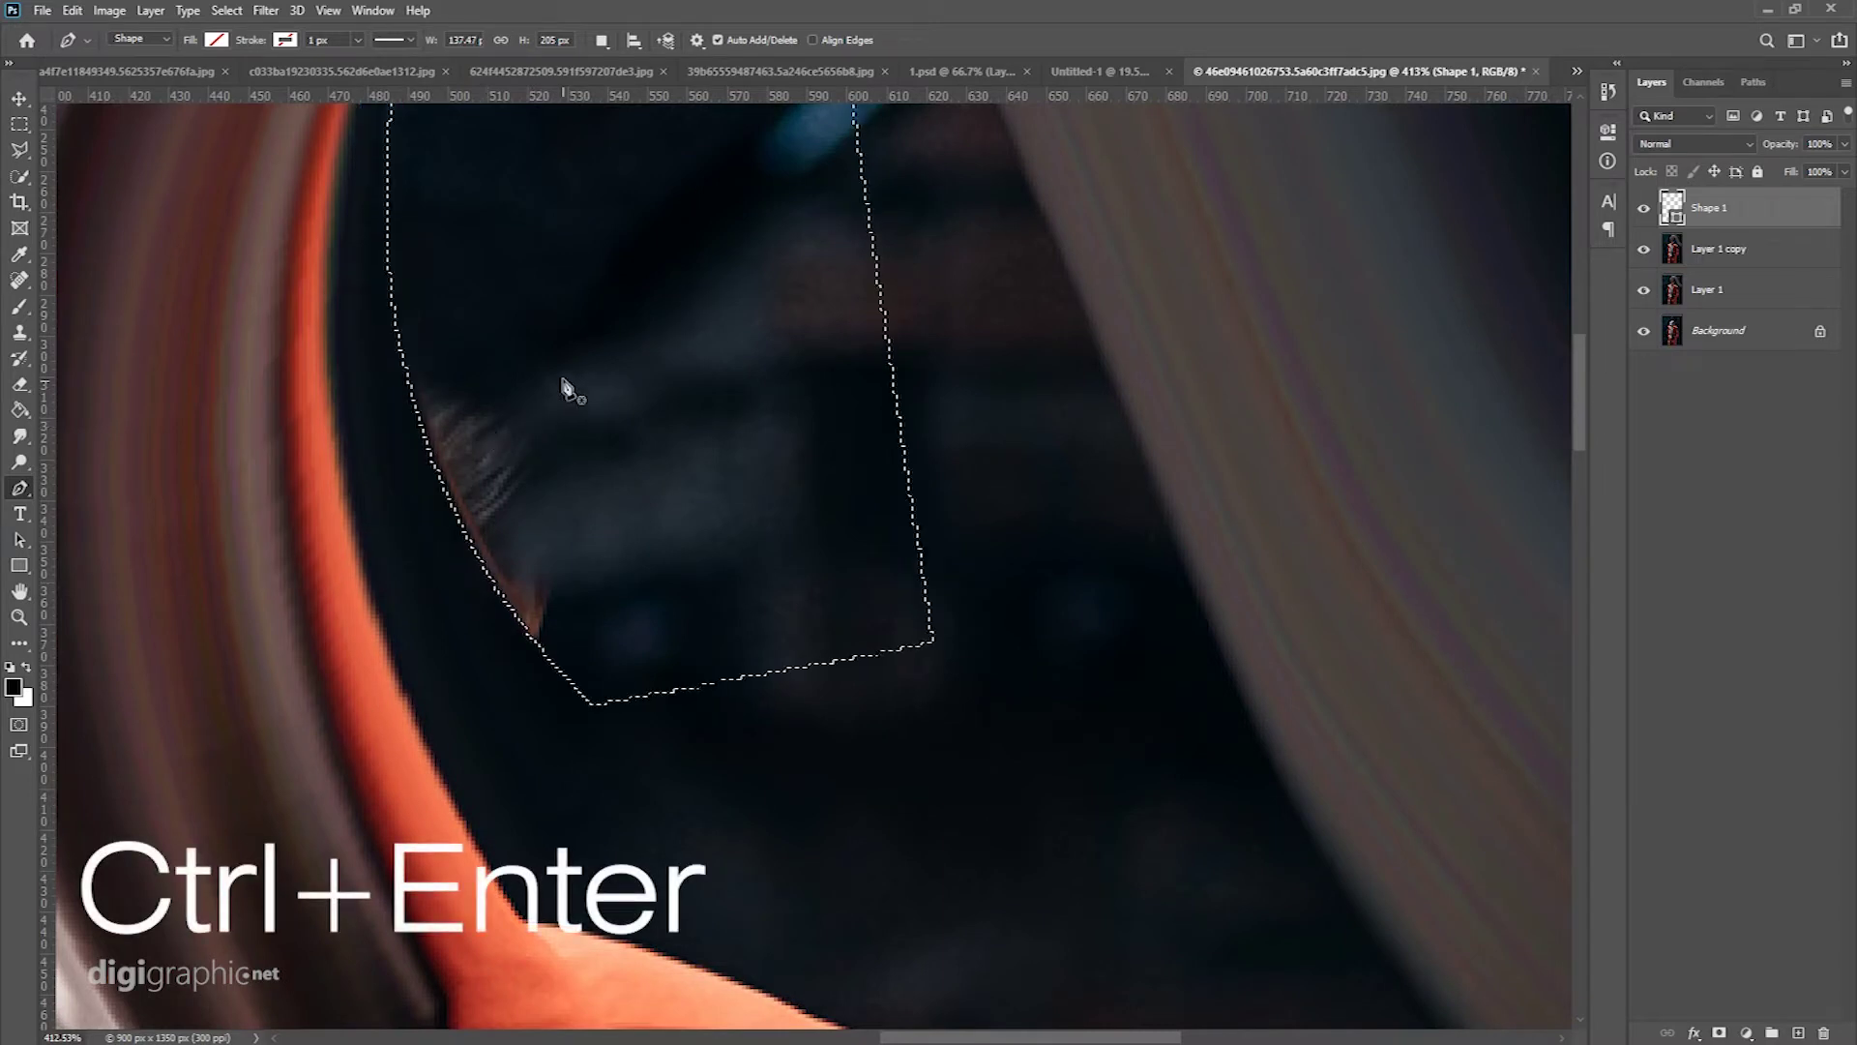
Step: On Layer 1 copy, clone dark backdrop over the light hair streaks in the selection, then deselect
key("s")
left_click(1736, 249)
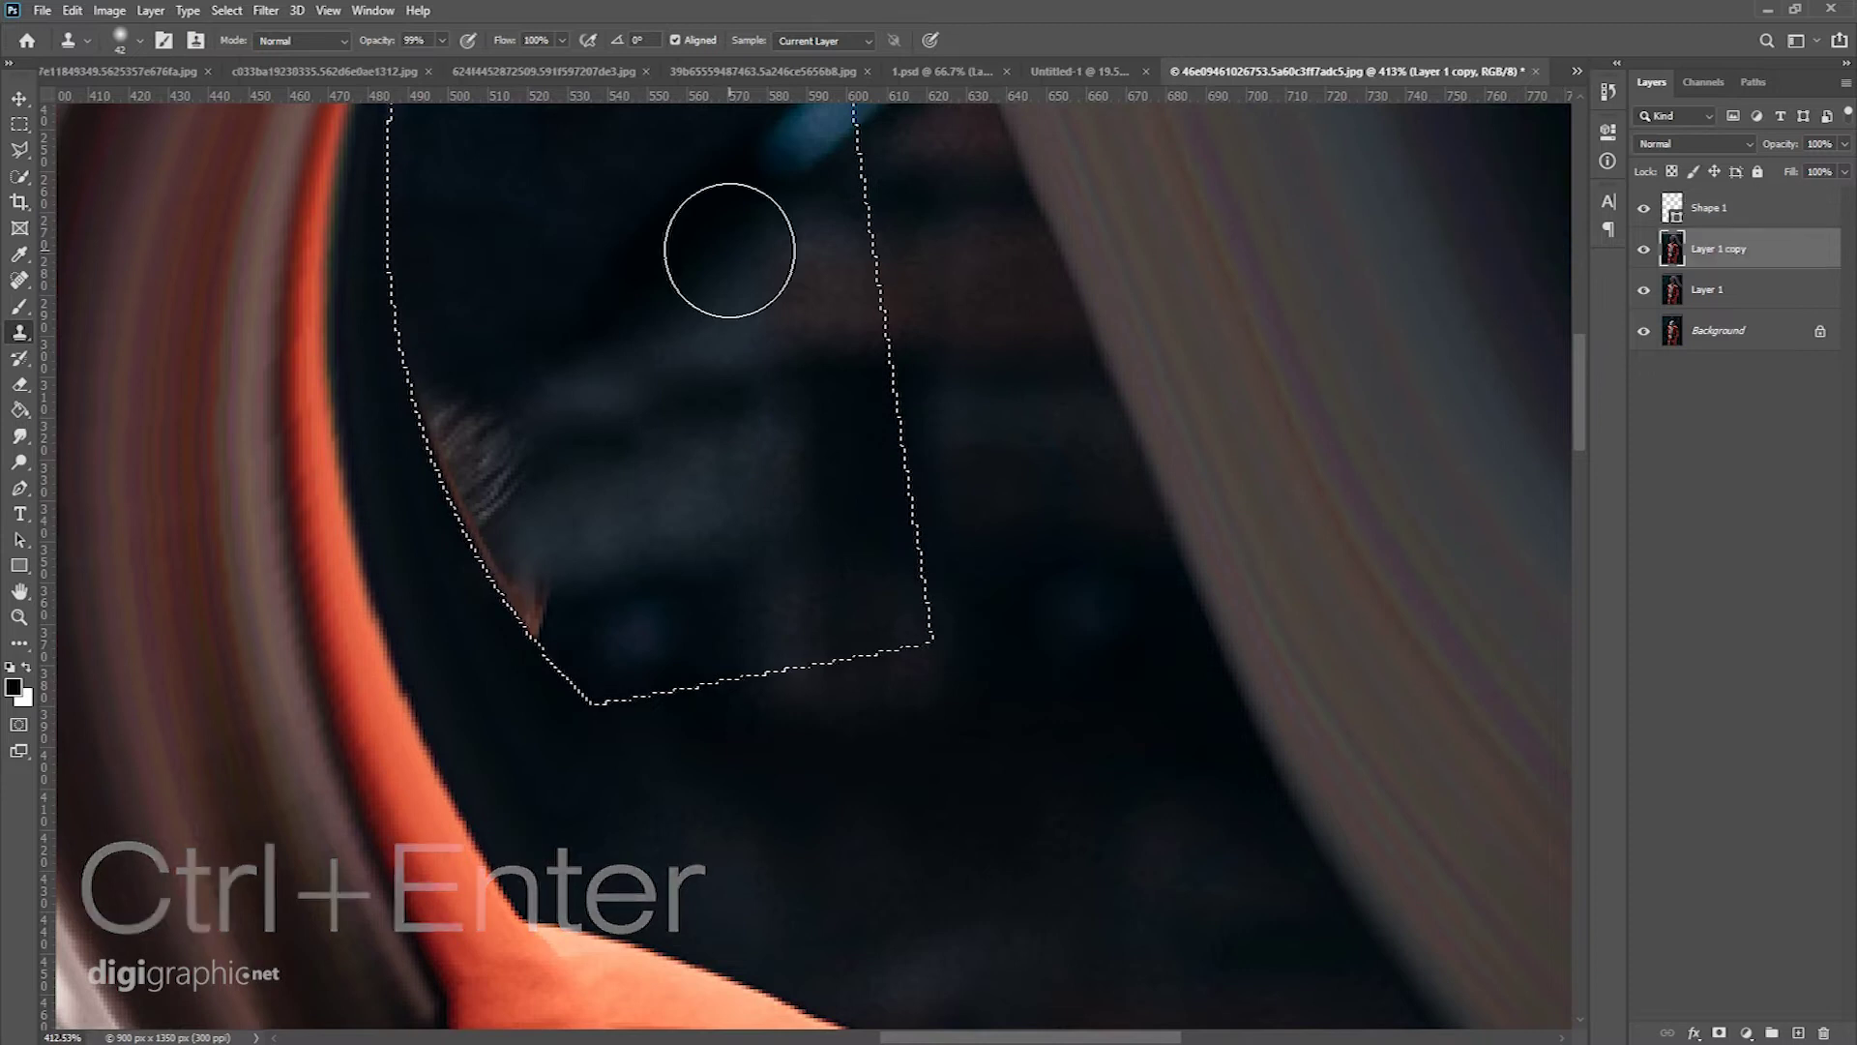
left_click(567, 259, "alt")
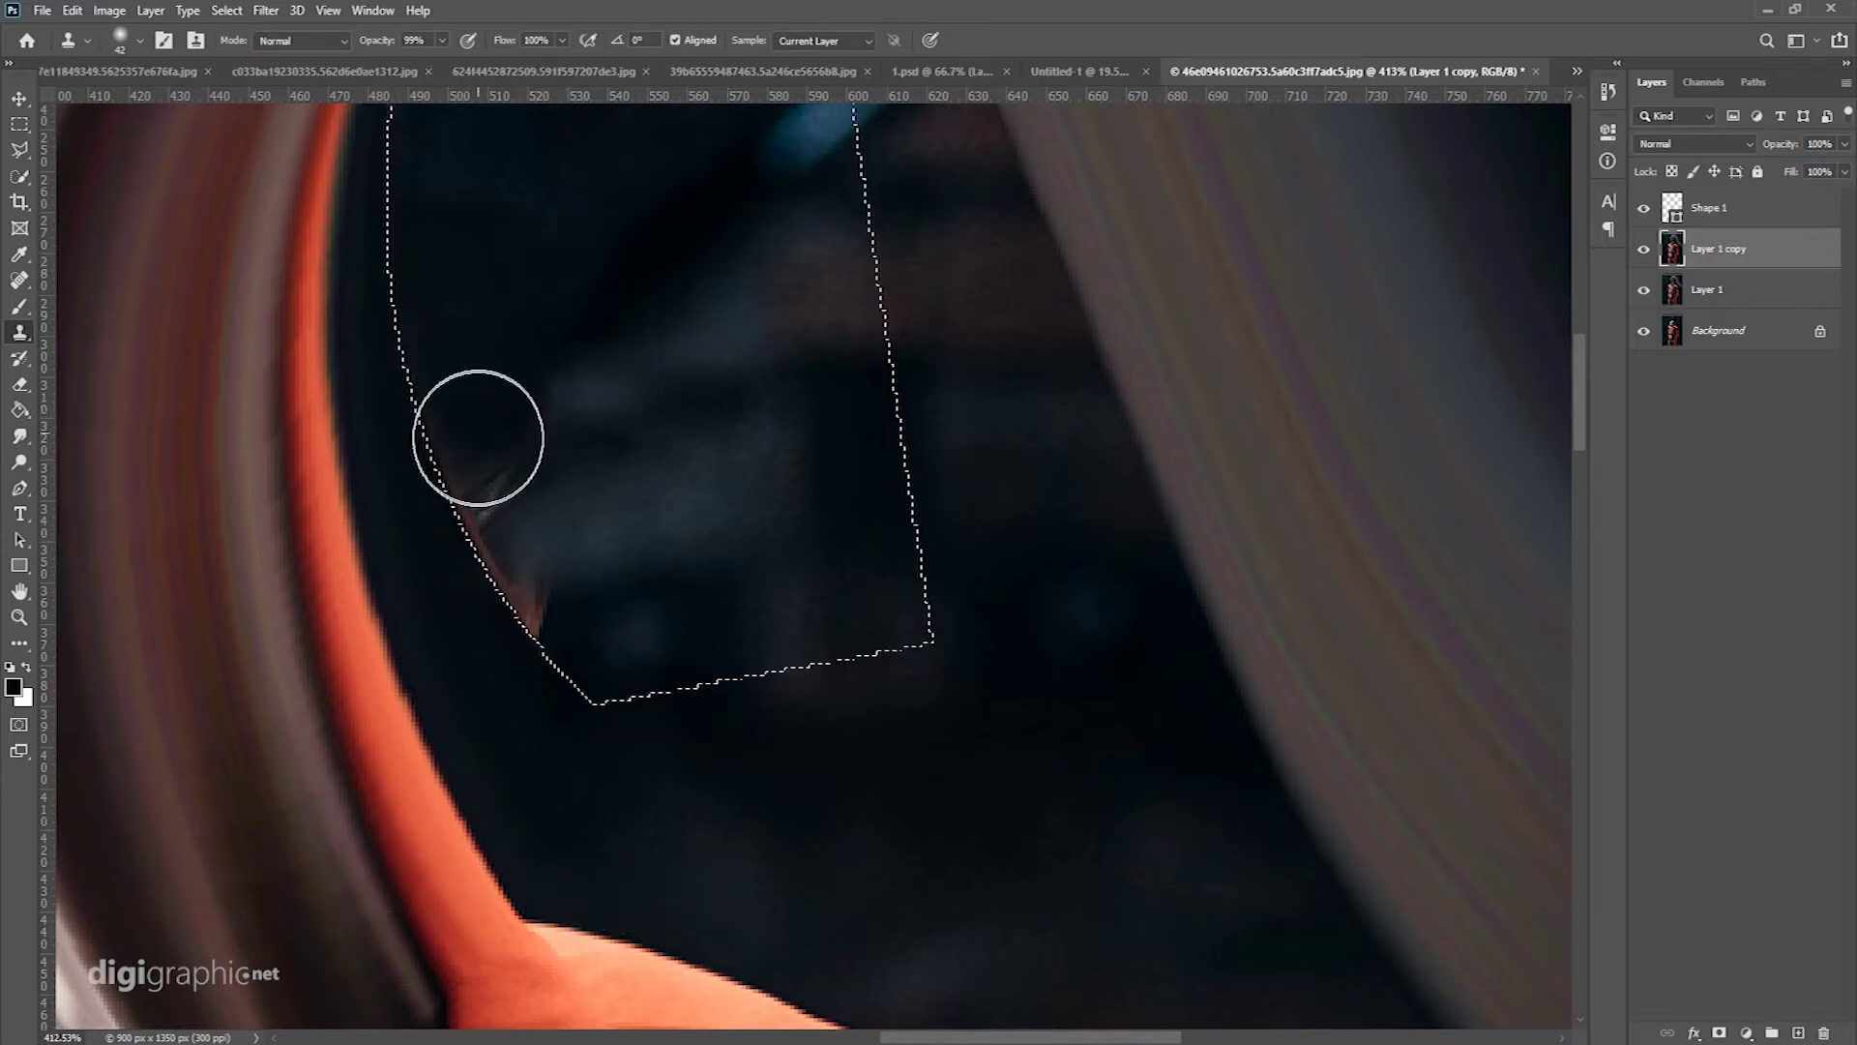
mouse_move(477, 427)
left_mouse_down()
mouse_move(496, 495)
mouse_move(567, 419)
mouse_move(529, 551)
mouse_move(568, 542)
mouse_move(582, 635)
left_mouse_up()
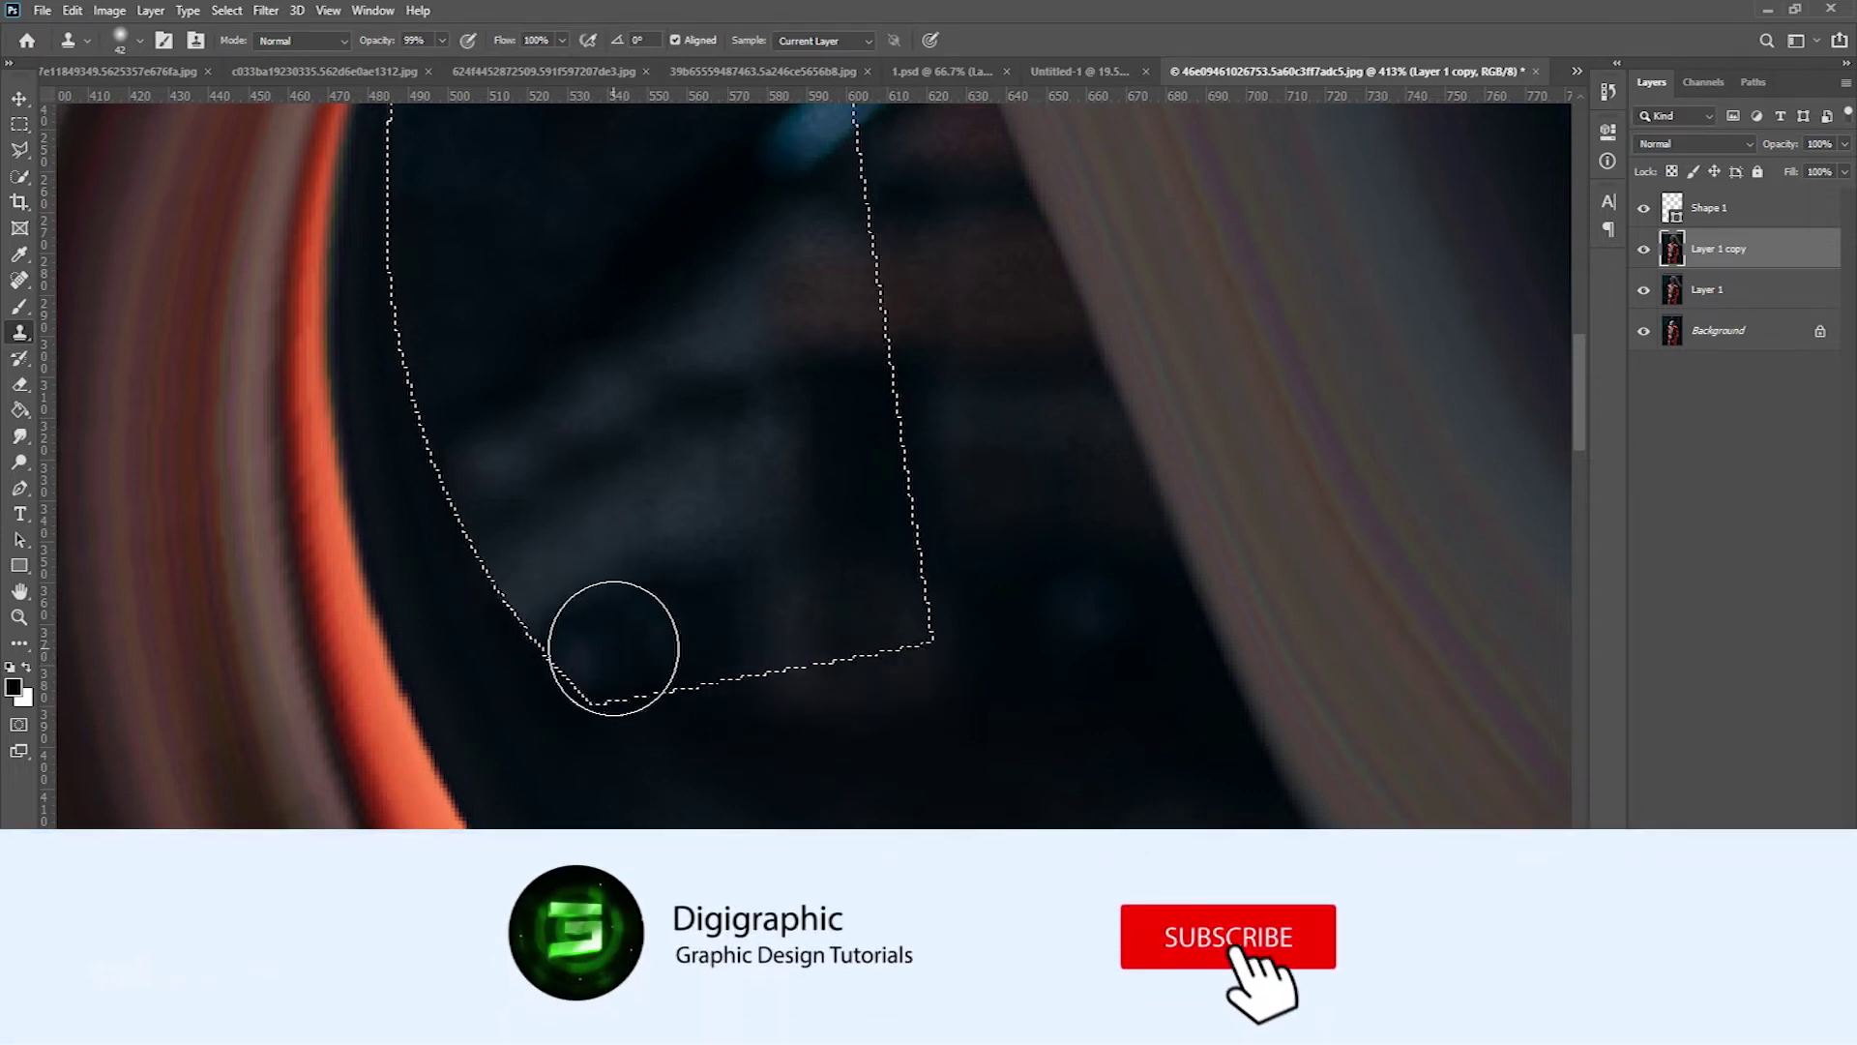
key("ctrl+d")
Step: Select the Blur tool and zoom out and pan to show the whole photo
scroll(872, 671, "down", 3)
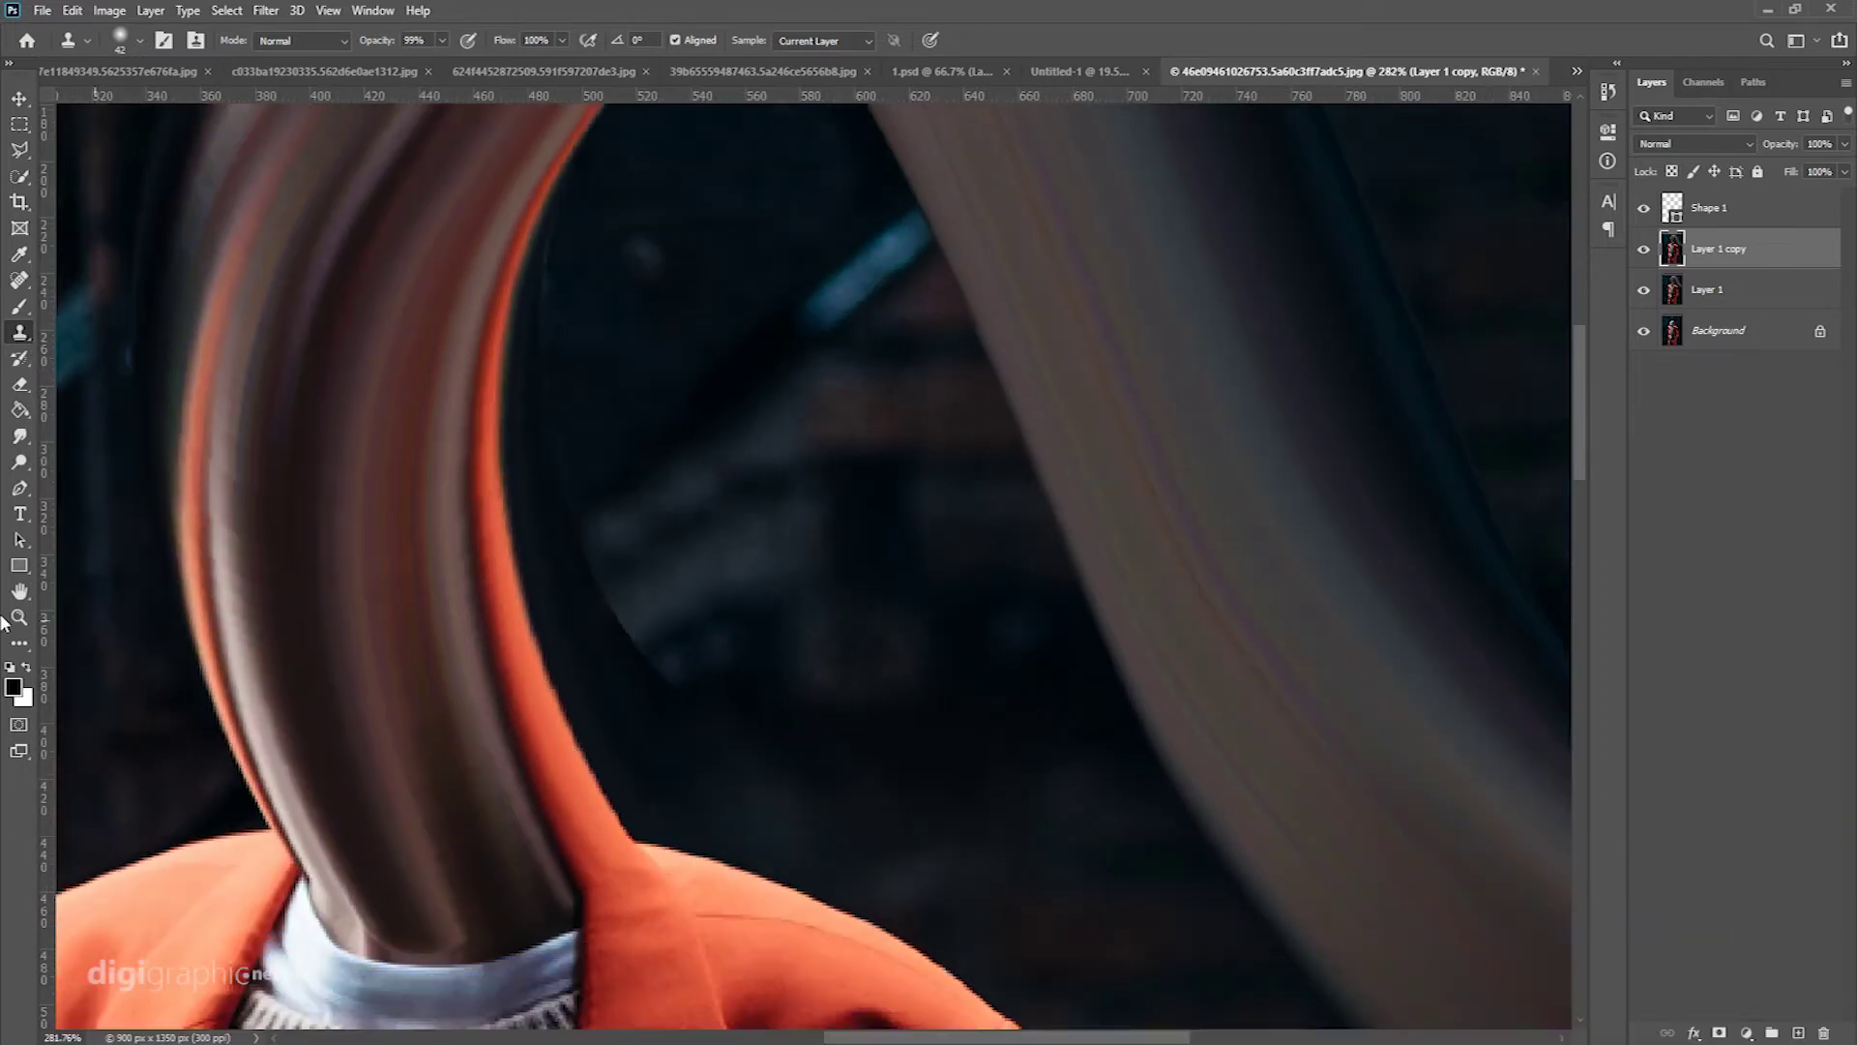
left_click(20, 440)
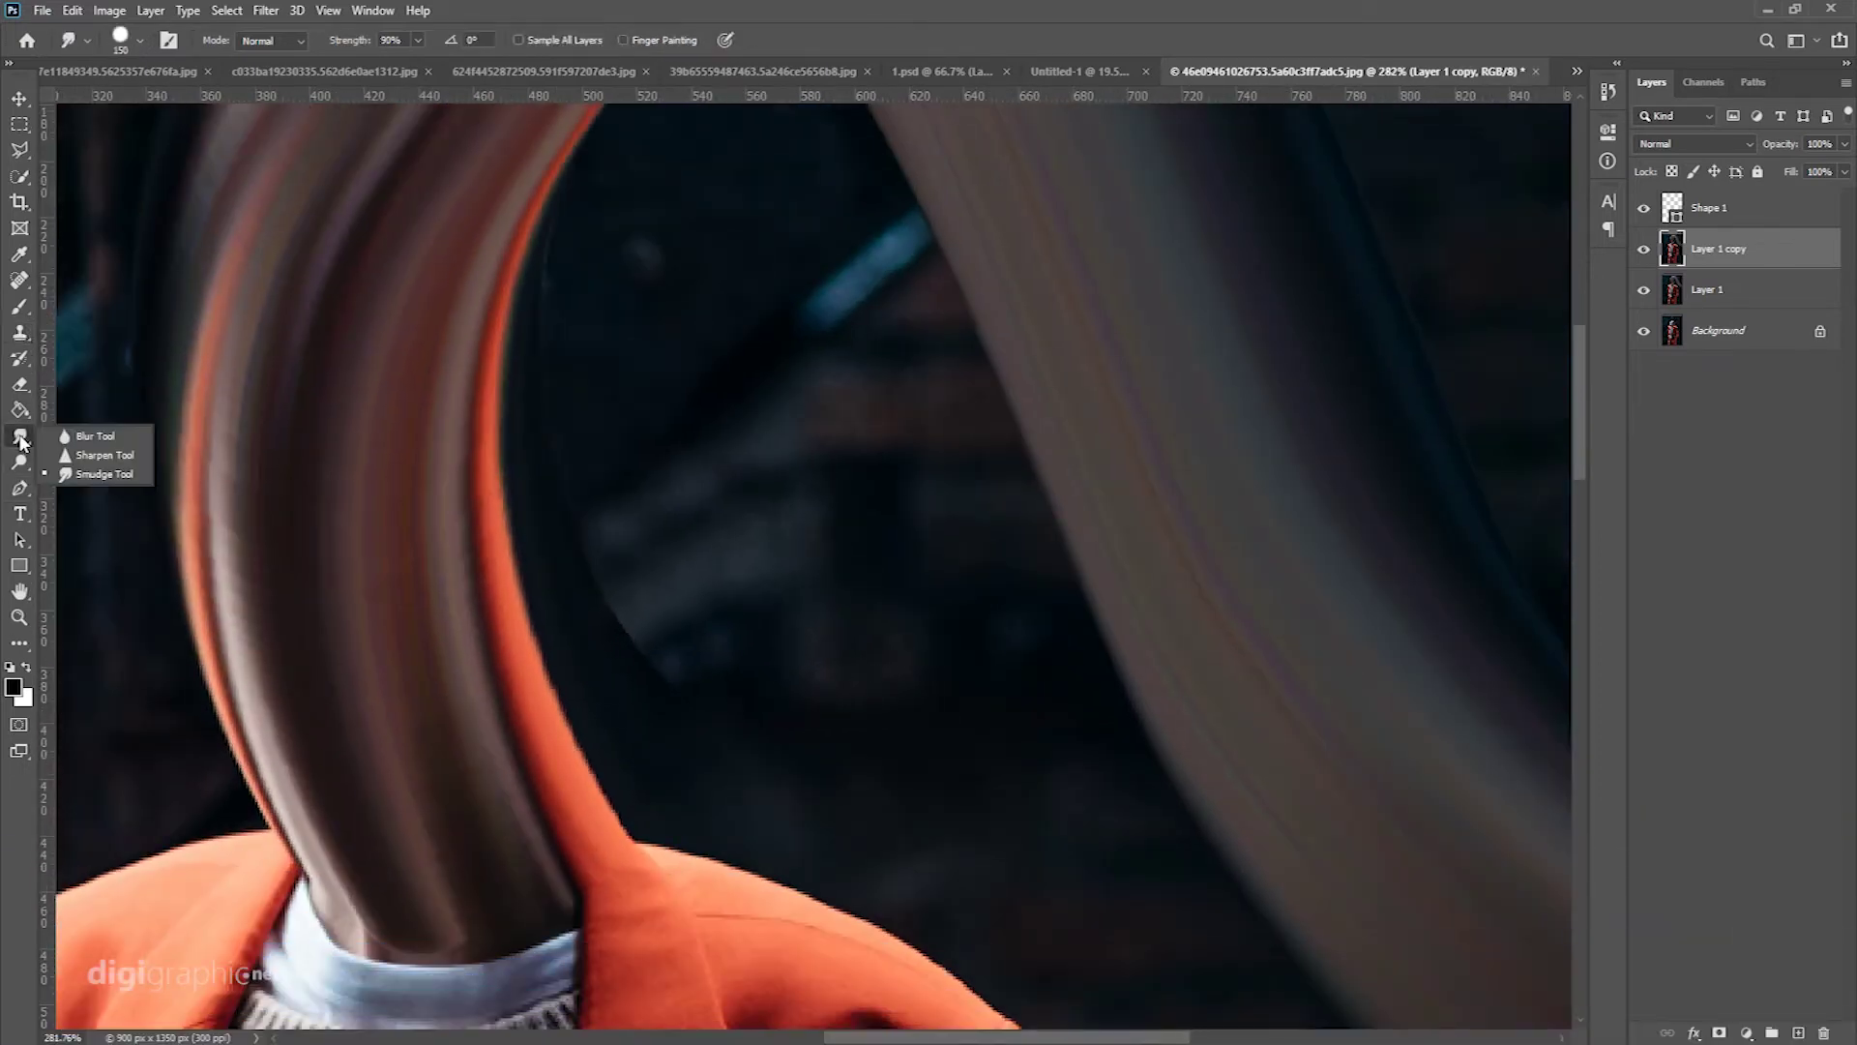
left_click(83, 437)
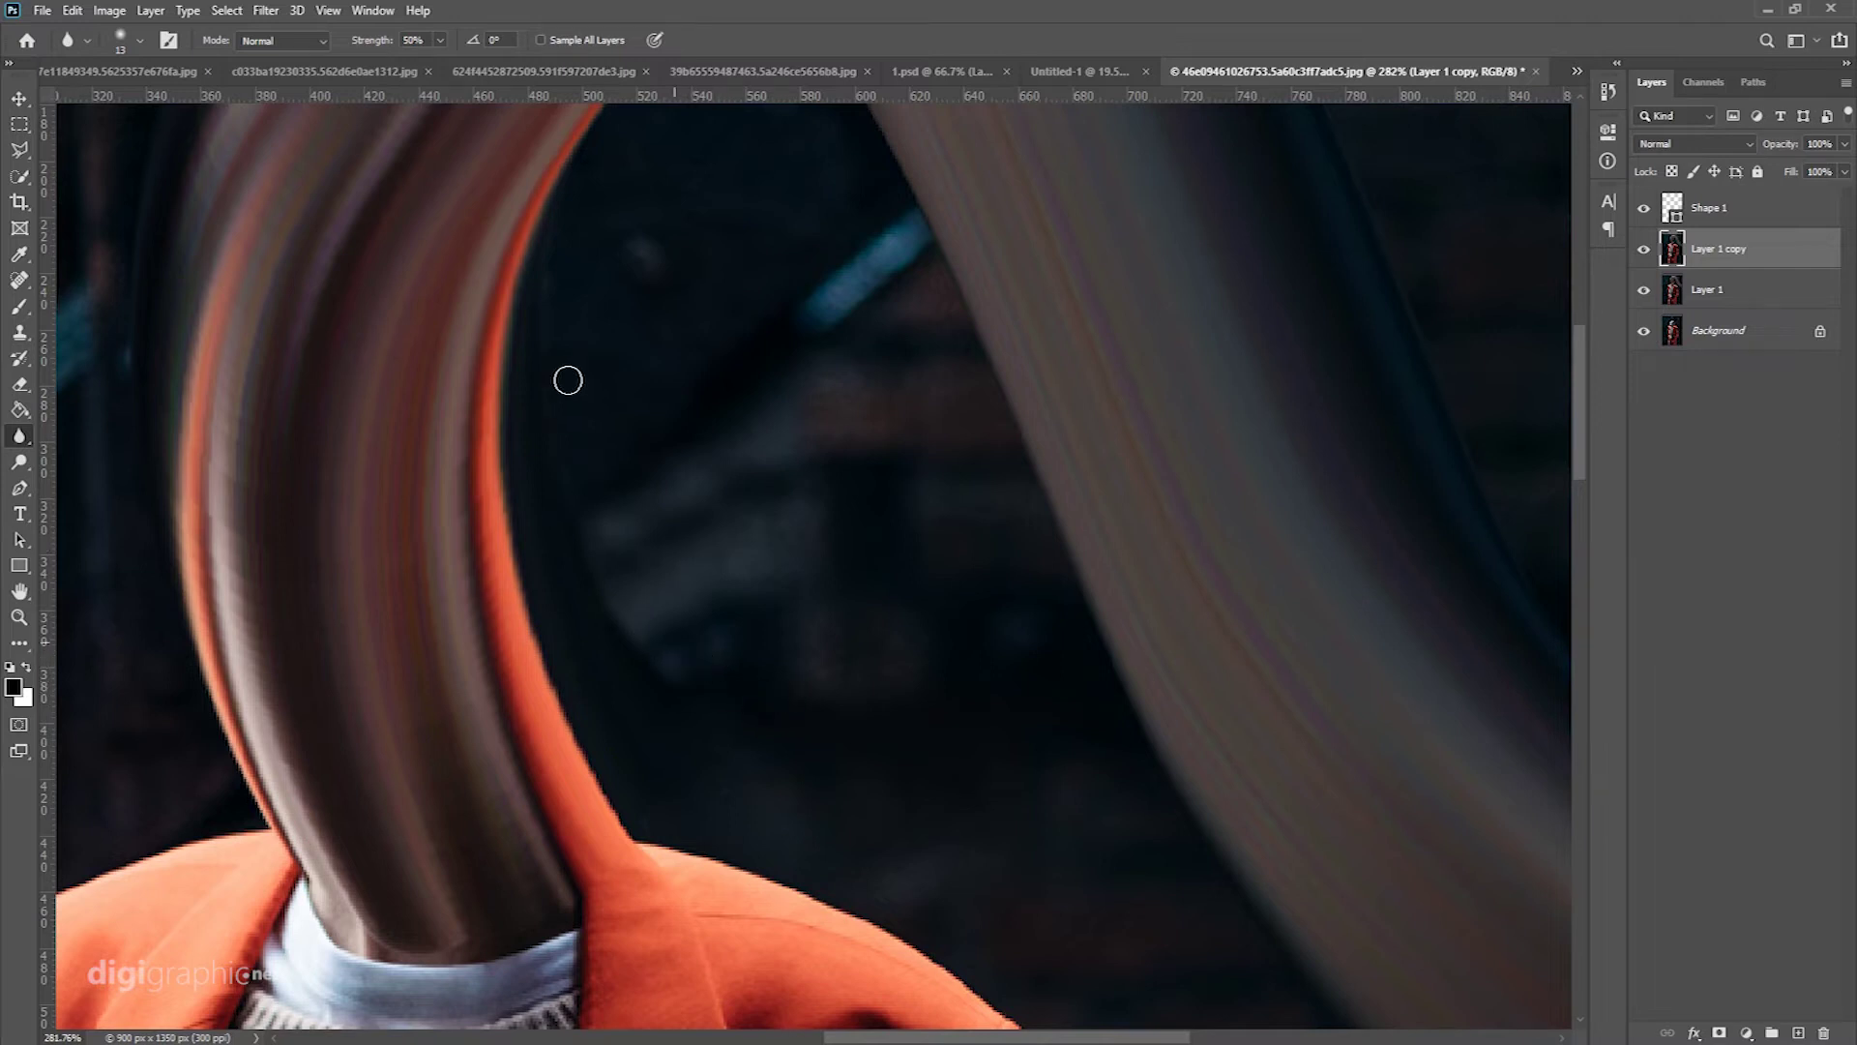
scroll(754, 305, "down", 3)
scroll(735, 527, "down", 3)
scroll(725, 527, "down", 2)
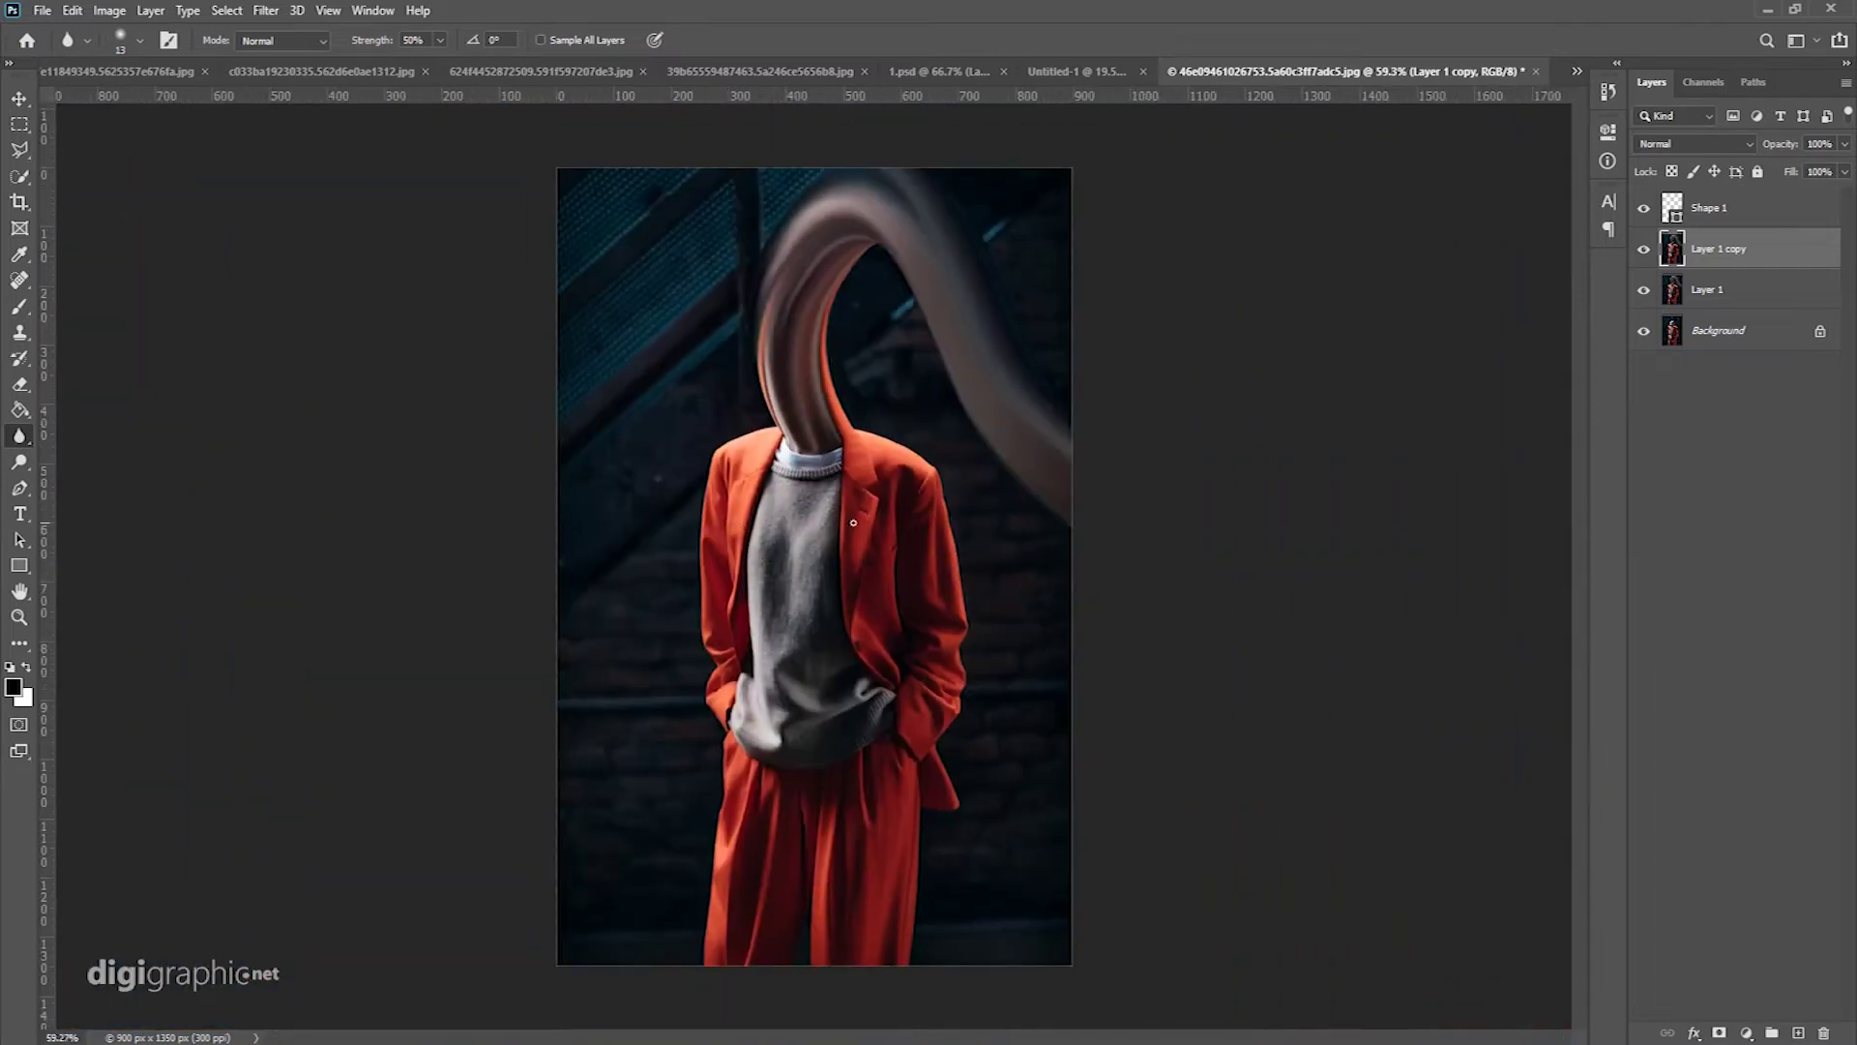
scroll(887, 524, "up", 1)
scroll(933, 479, "up", 1)
left_click_drag(985, 285, 802, 385)
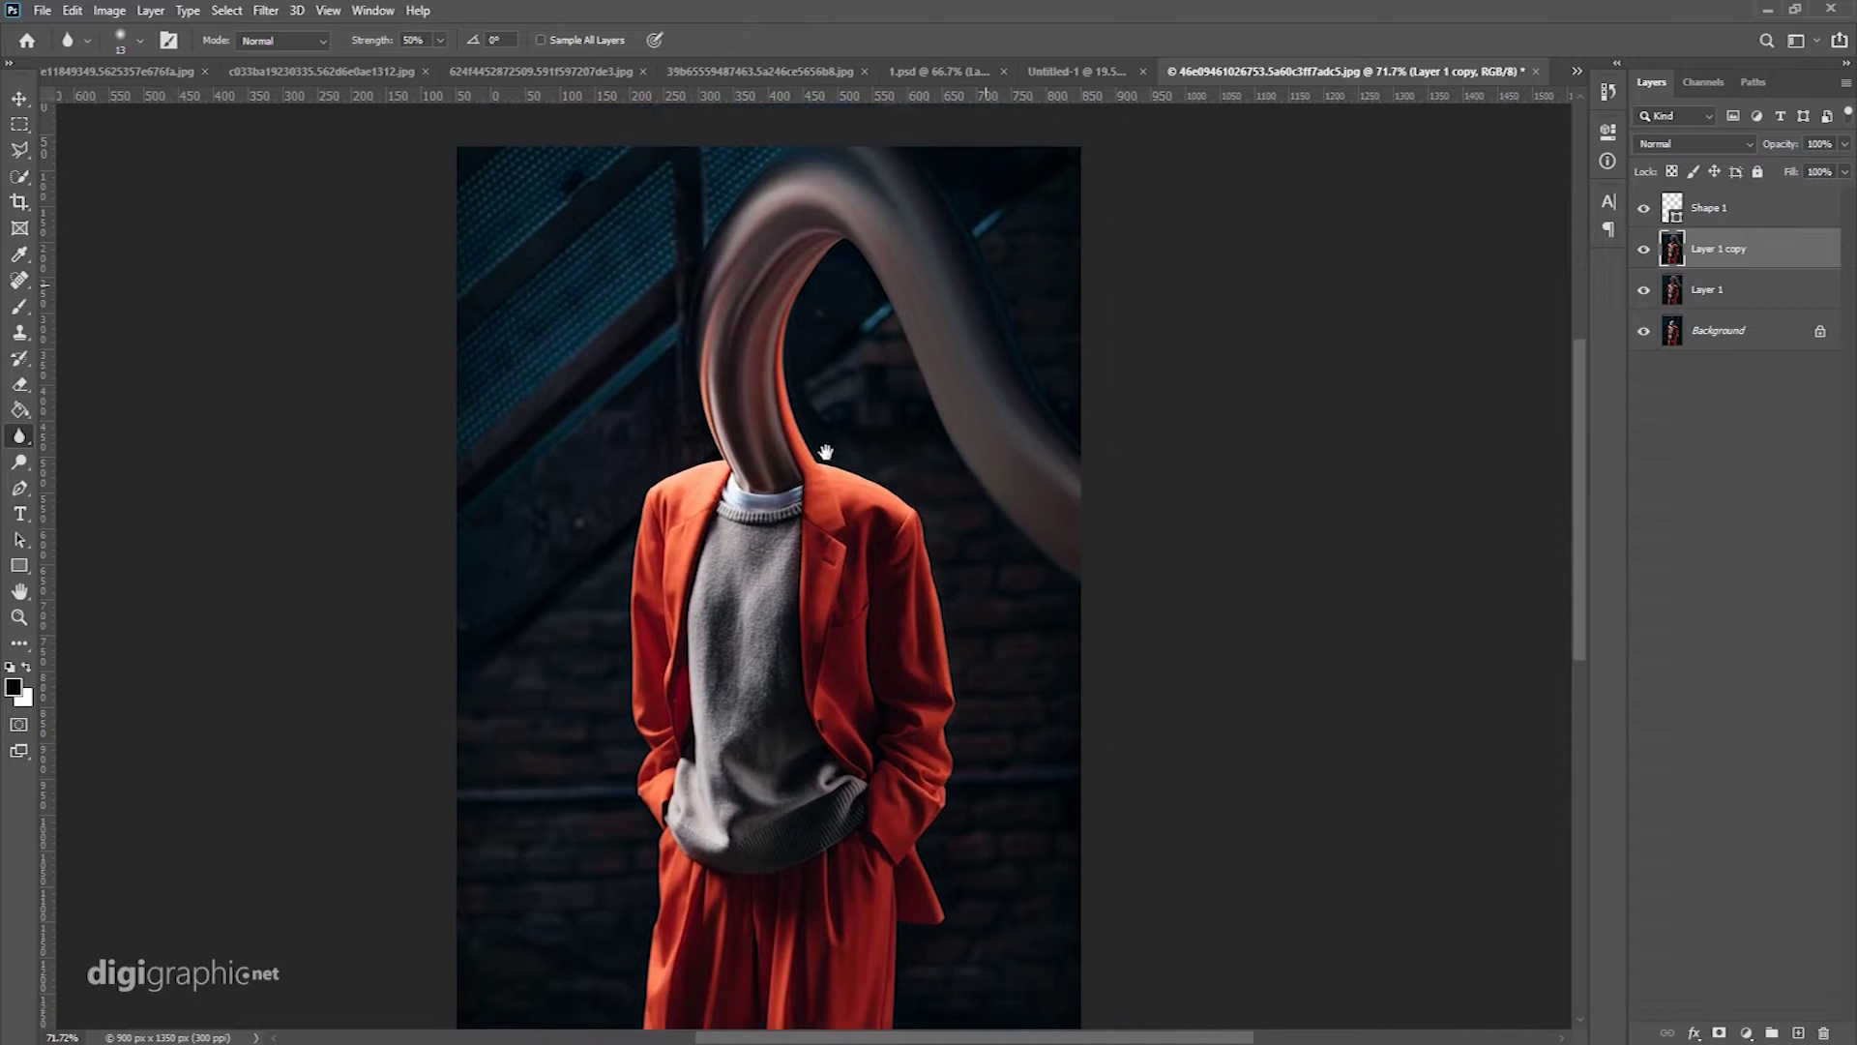
Step: Add a new empty layer and delete the Shape 1 layer
left_click(18, 100)
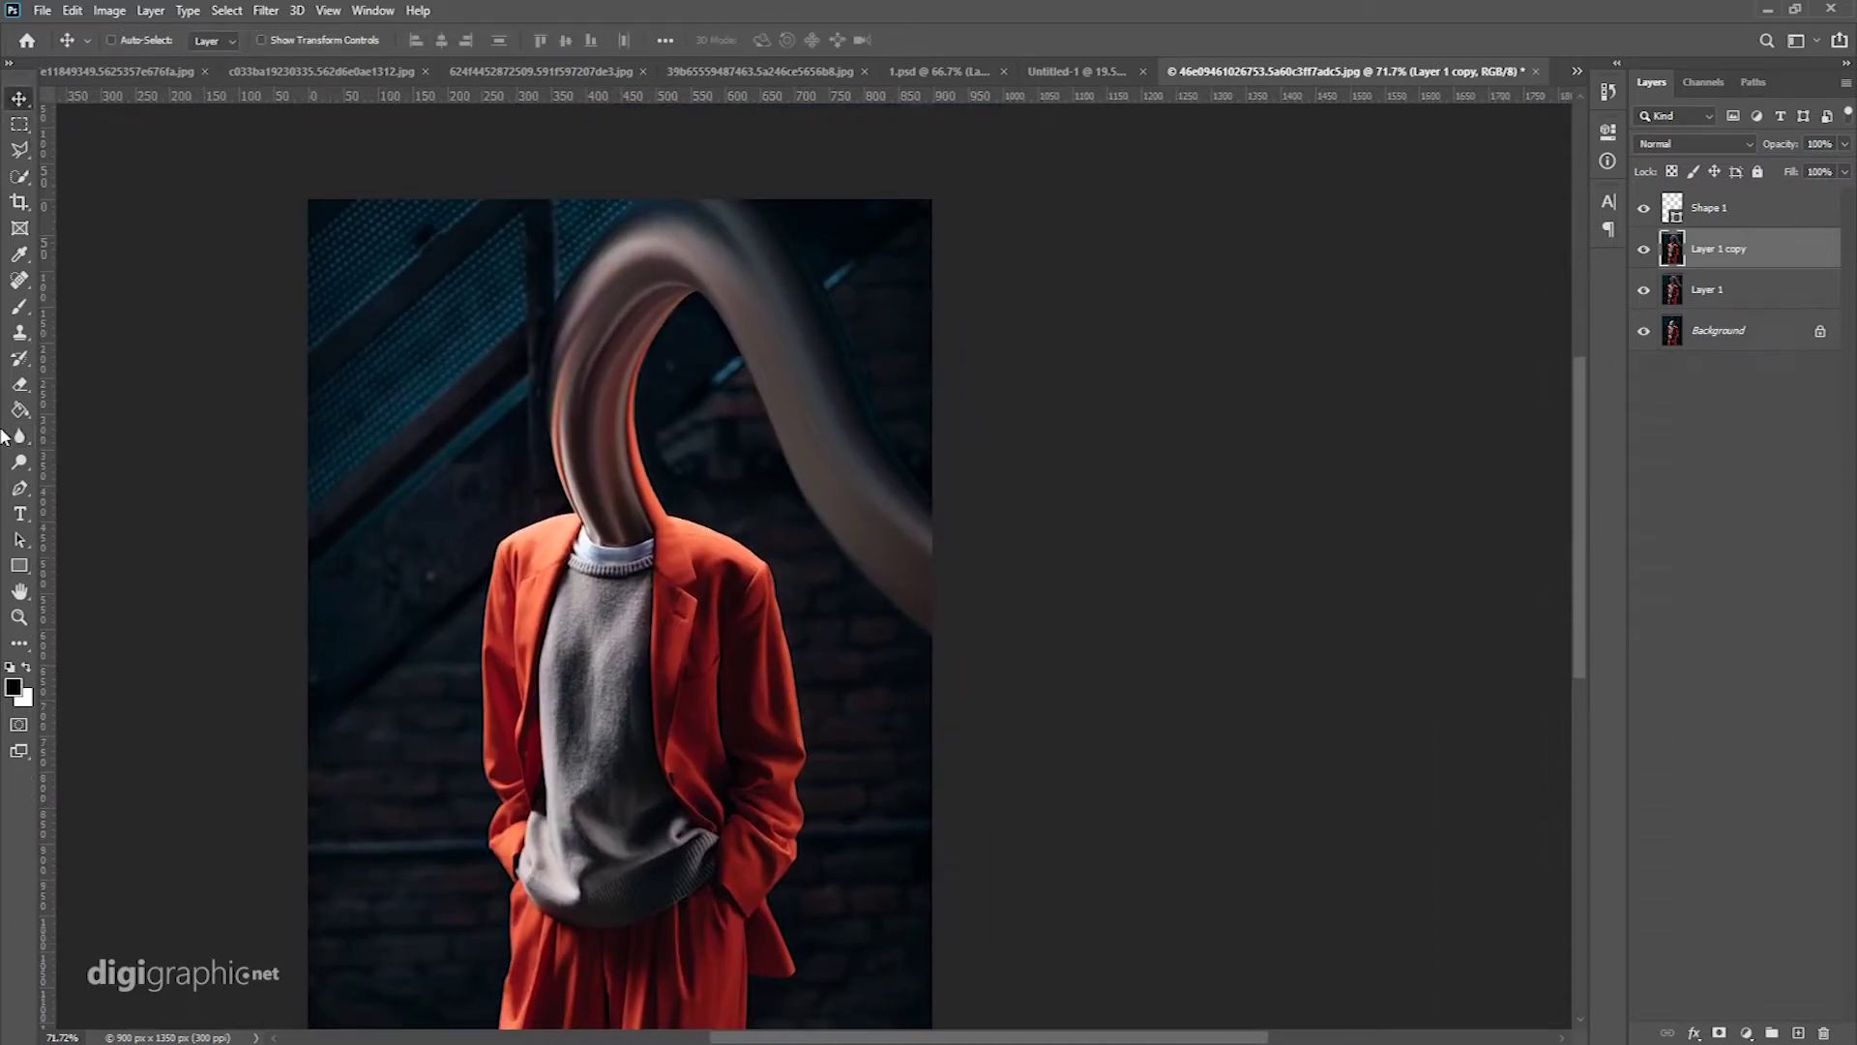
left_click(1799, 1033)
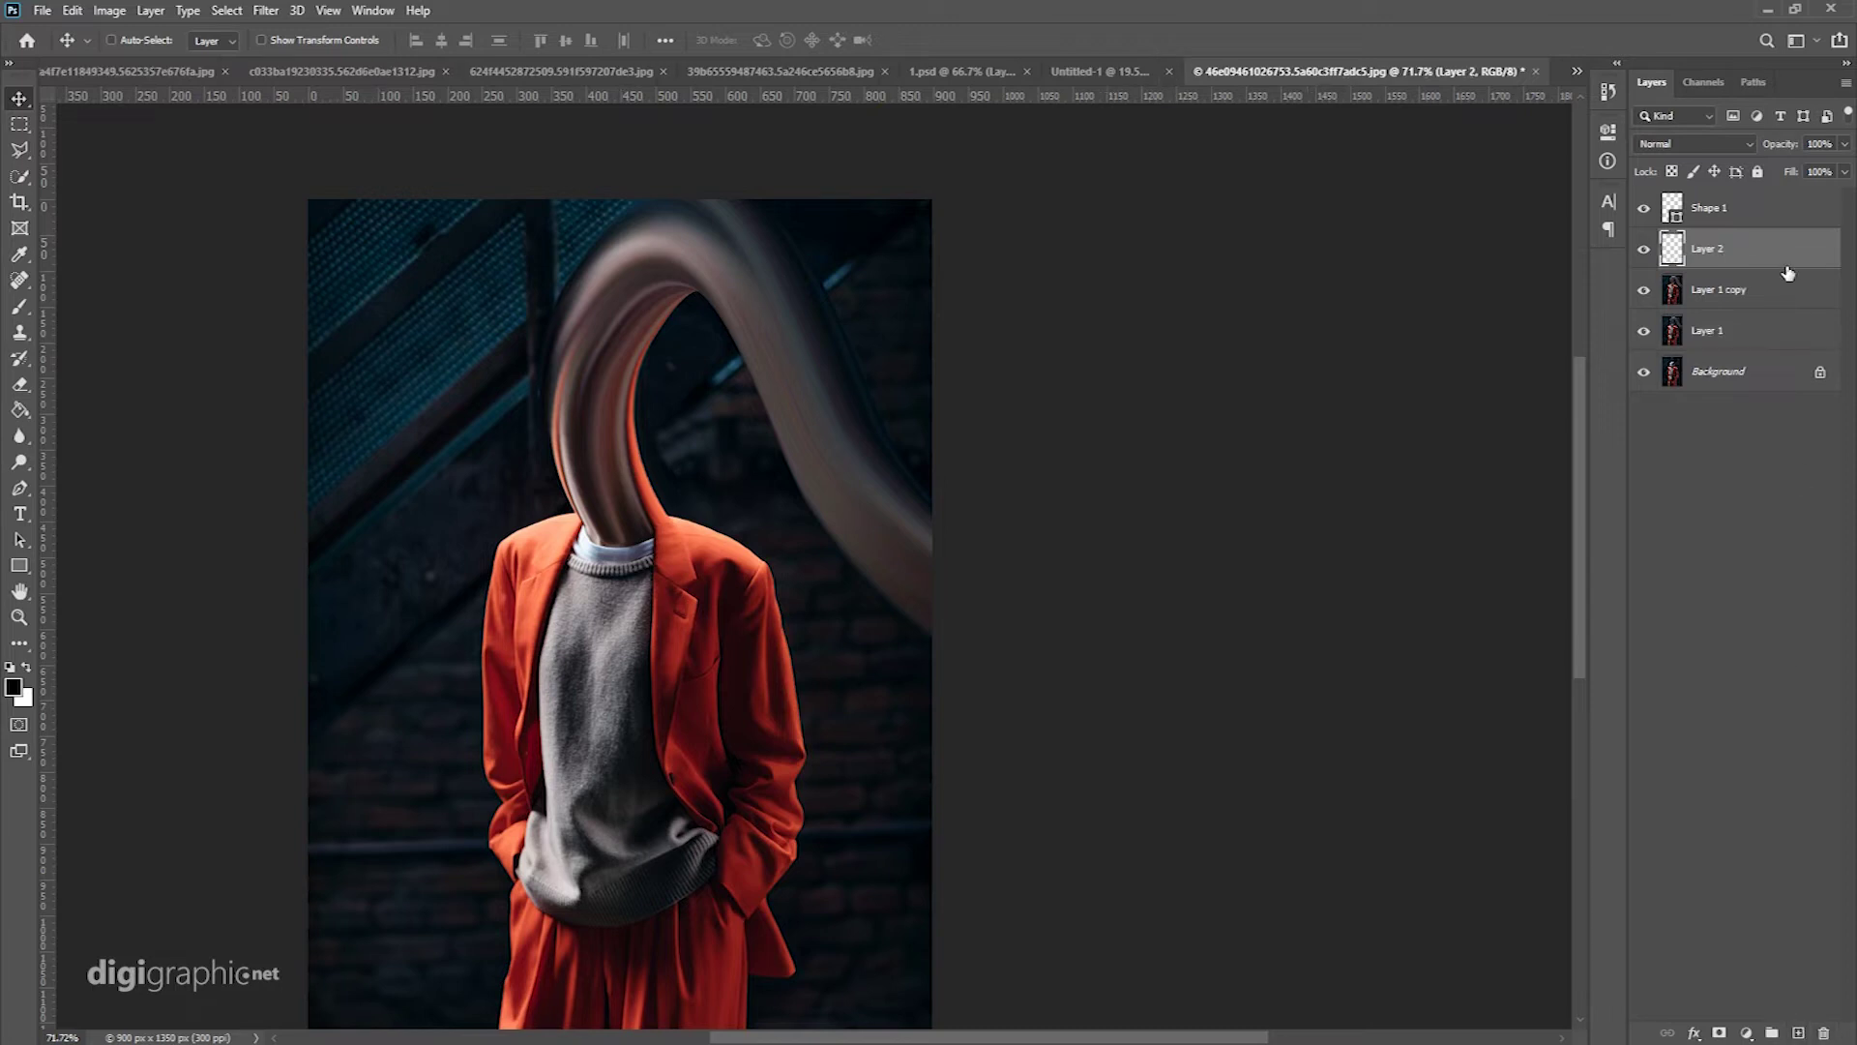
left_click(1779, 207)
key("Delete")
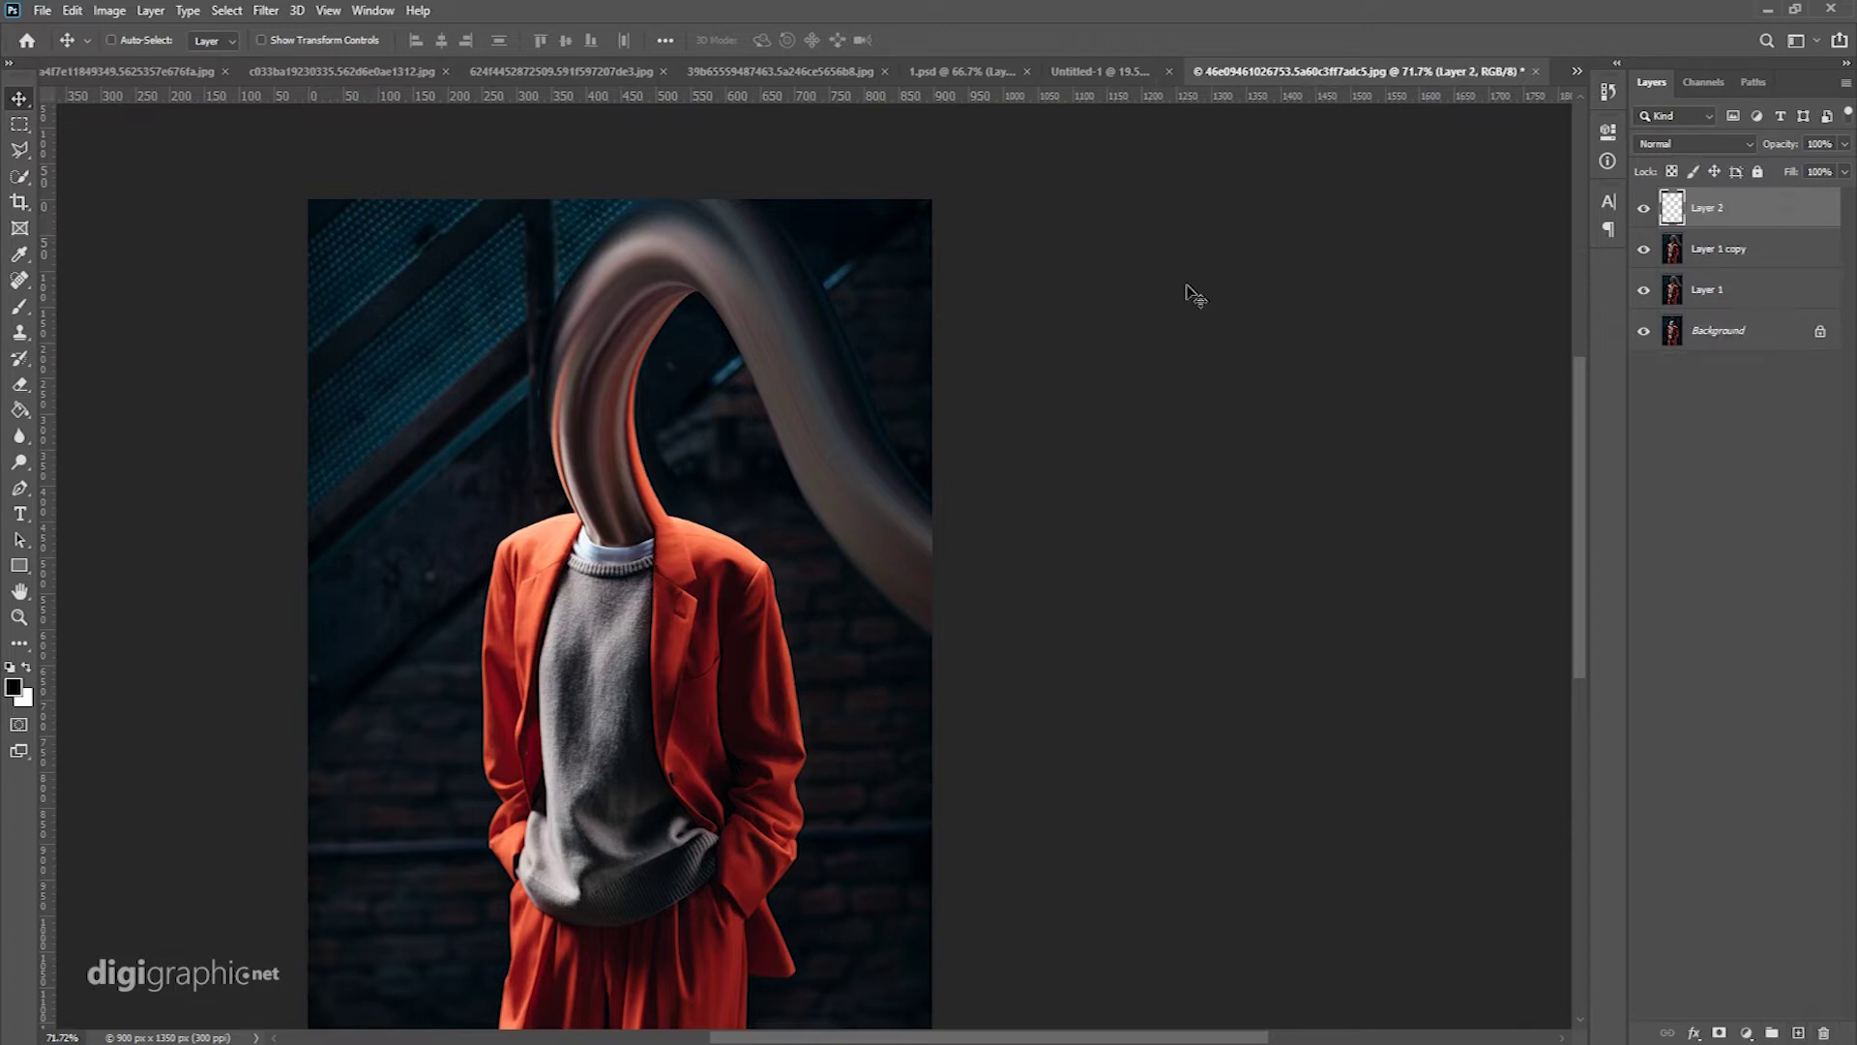
Step: With a smaller soft Brush, paint orange up the neck into the curve
left_click(21, 308)
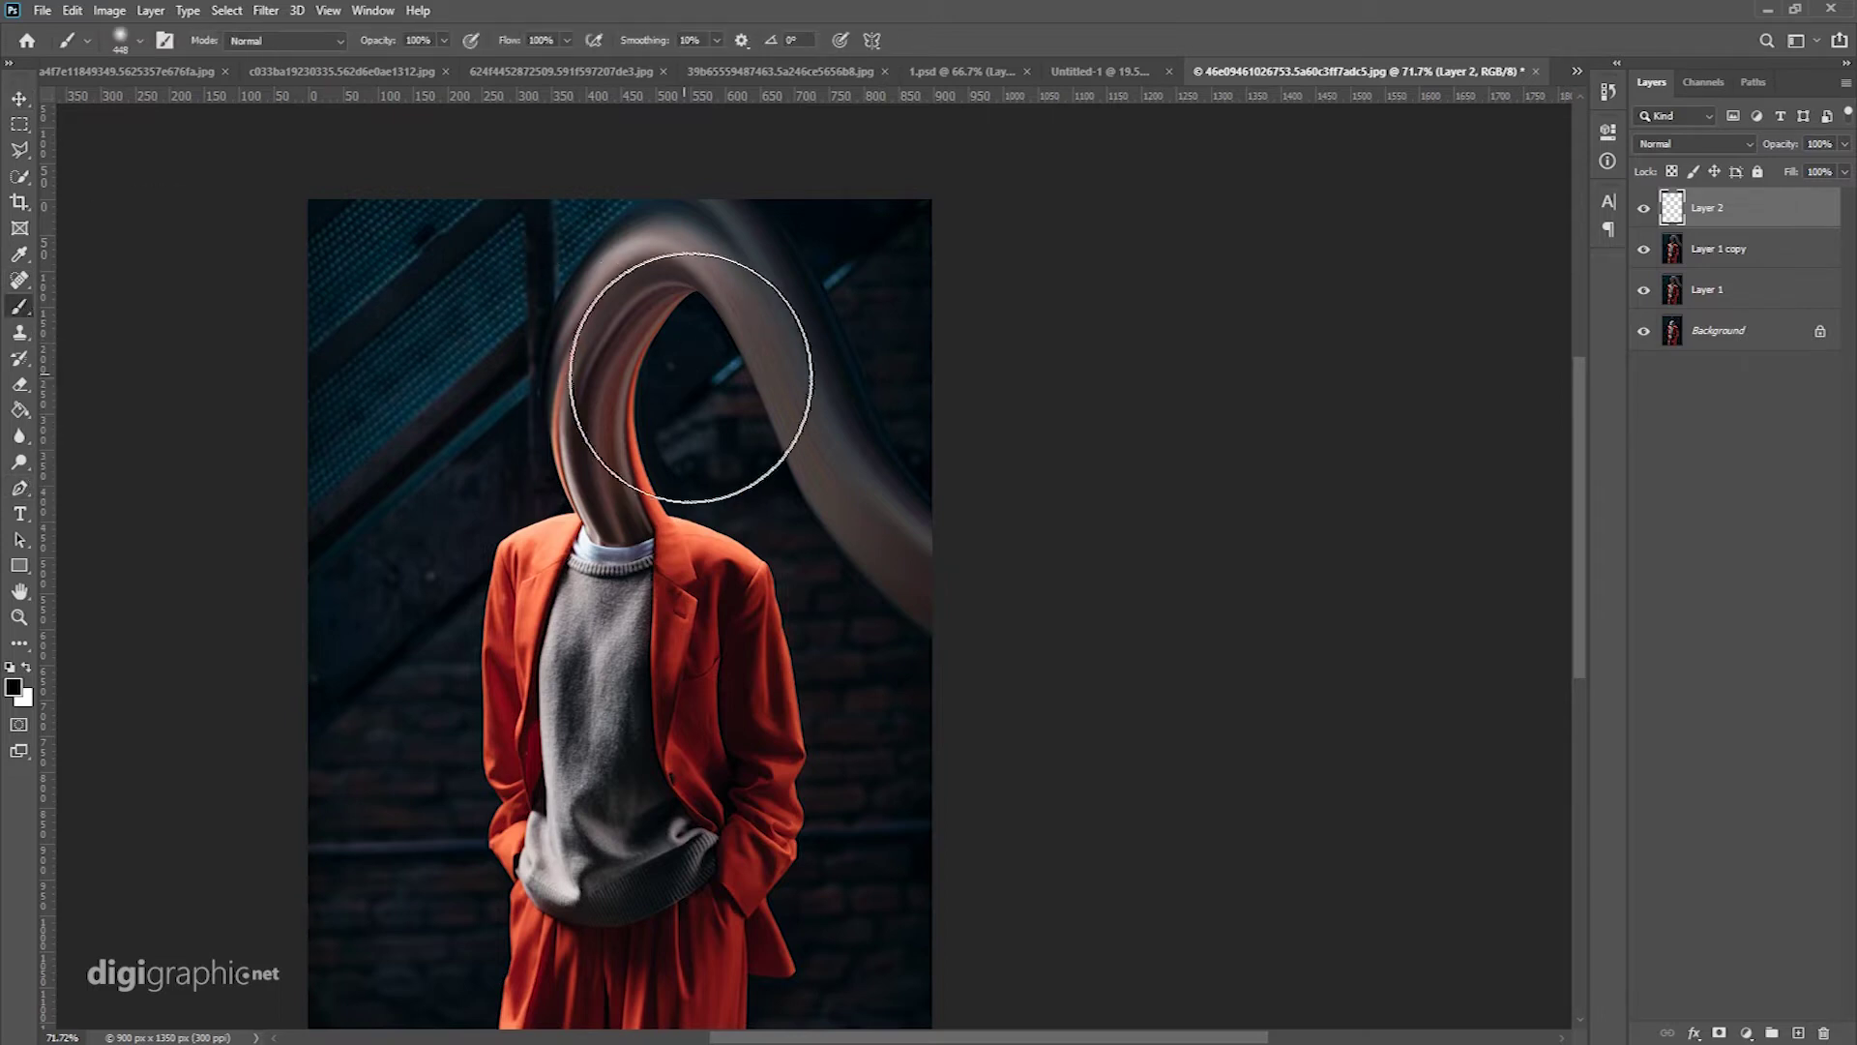
right_click(687, 414)
left_click(842, 463)
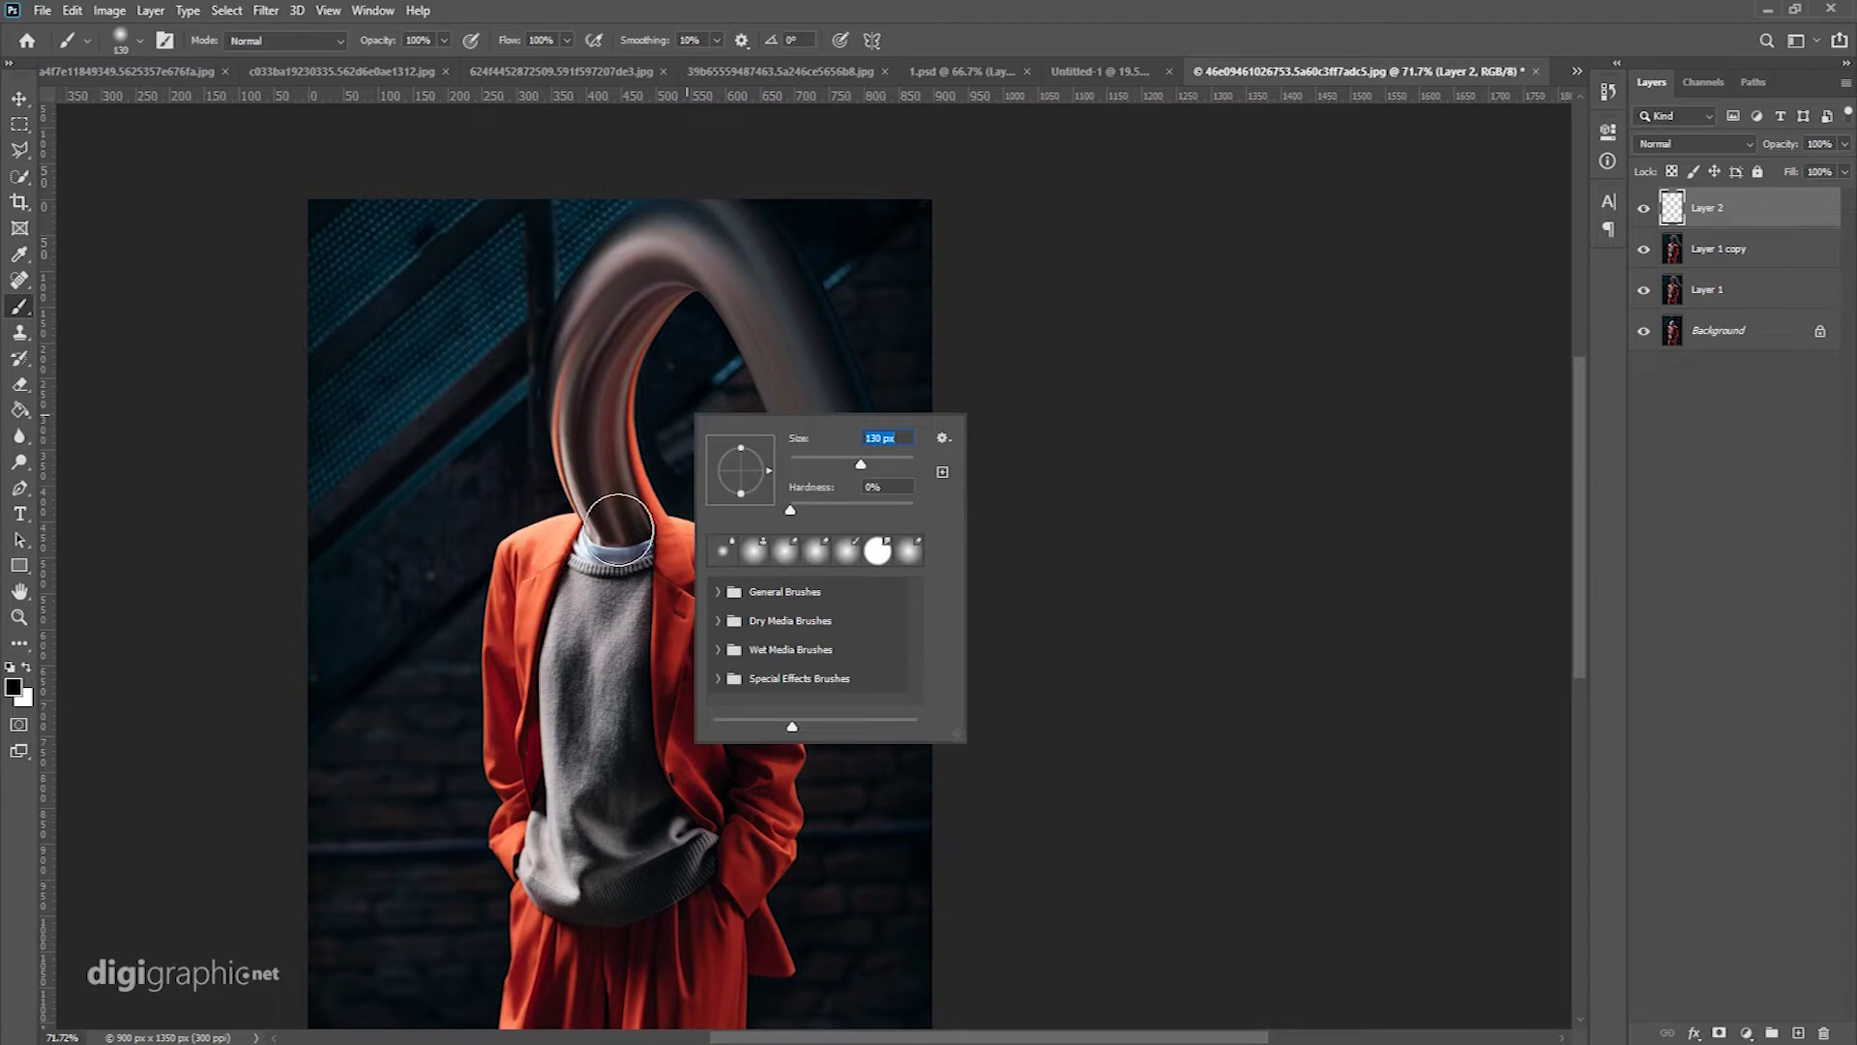
key("Return")
left_click(673, 514, "alt")
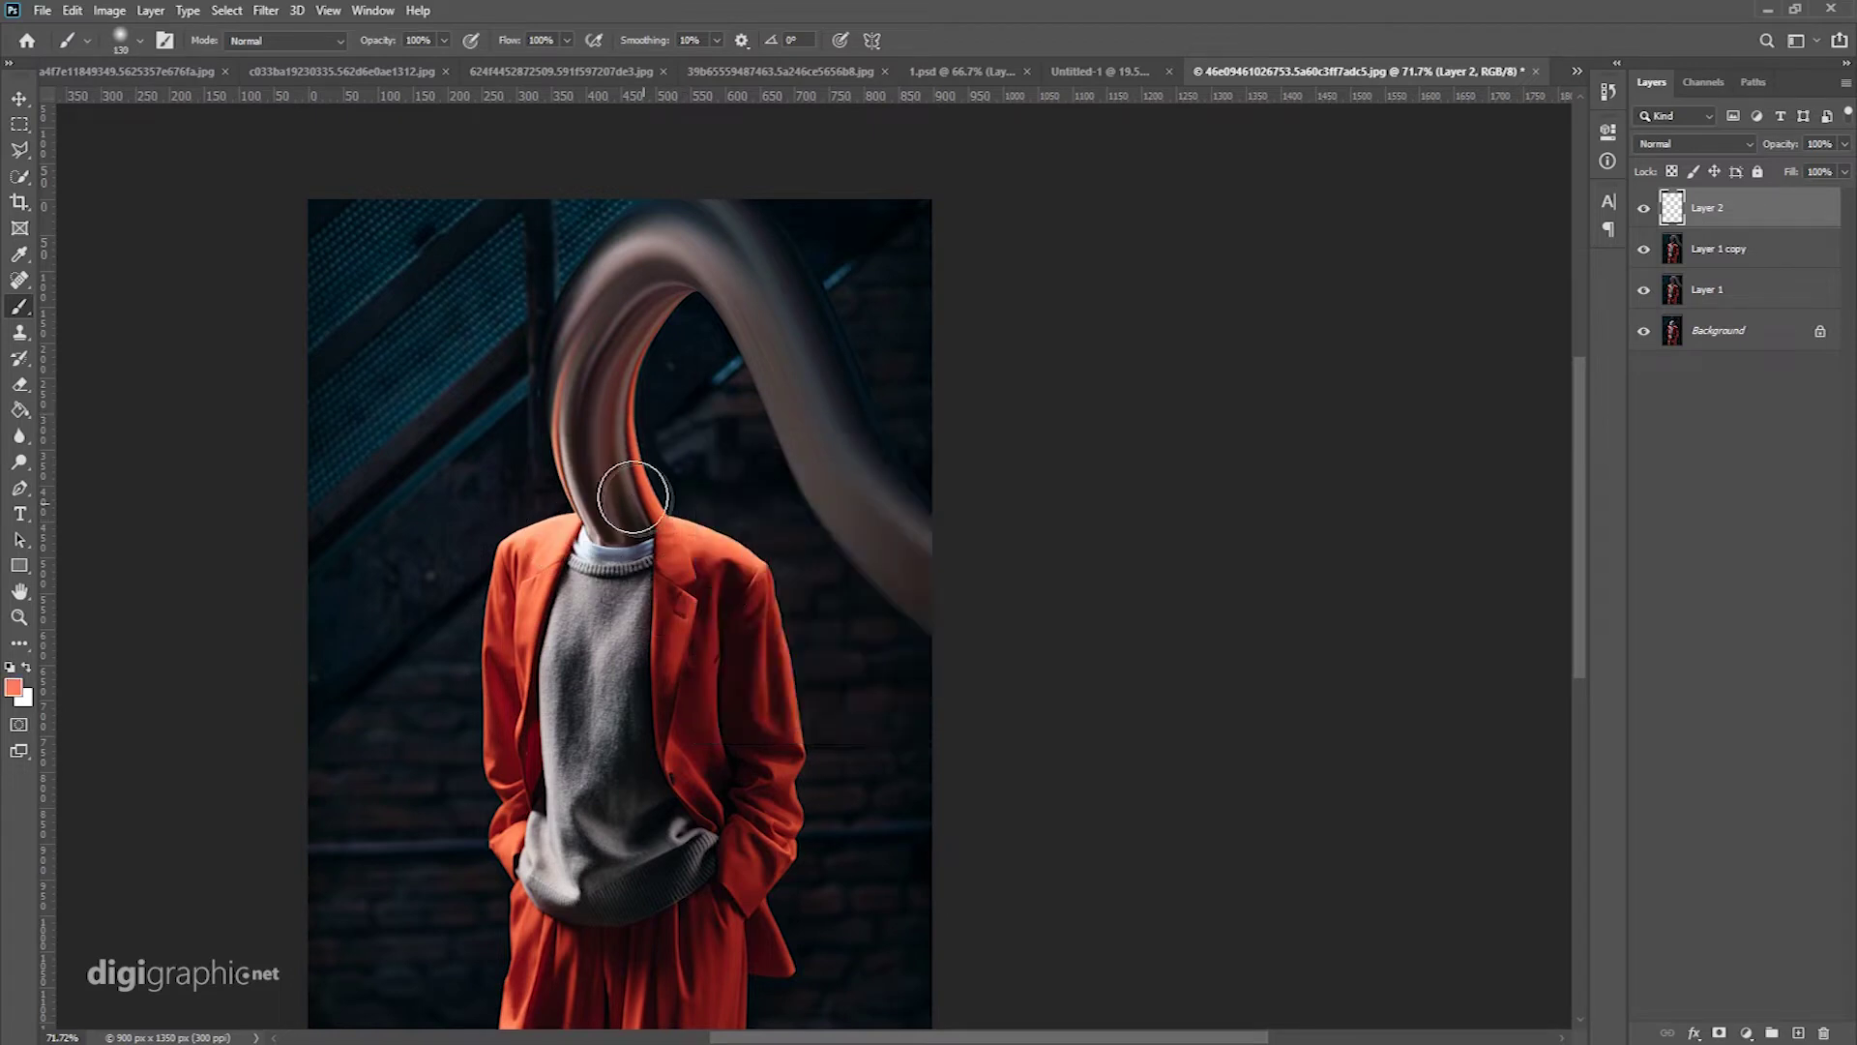
left_click(592, 443)
key("ctrl+z")
right_click(612, 453)
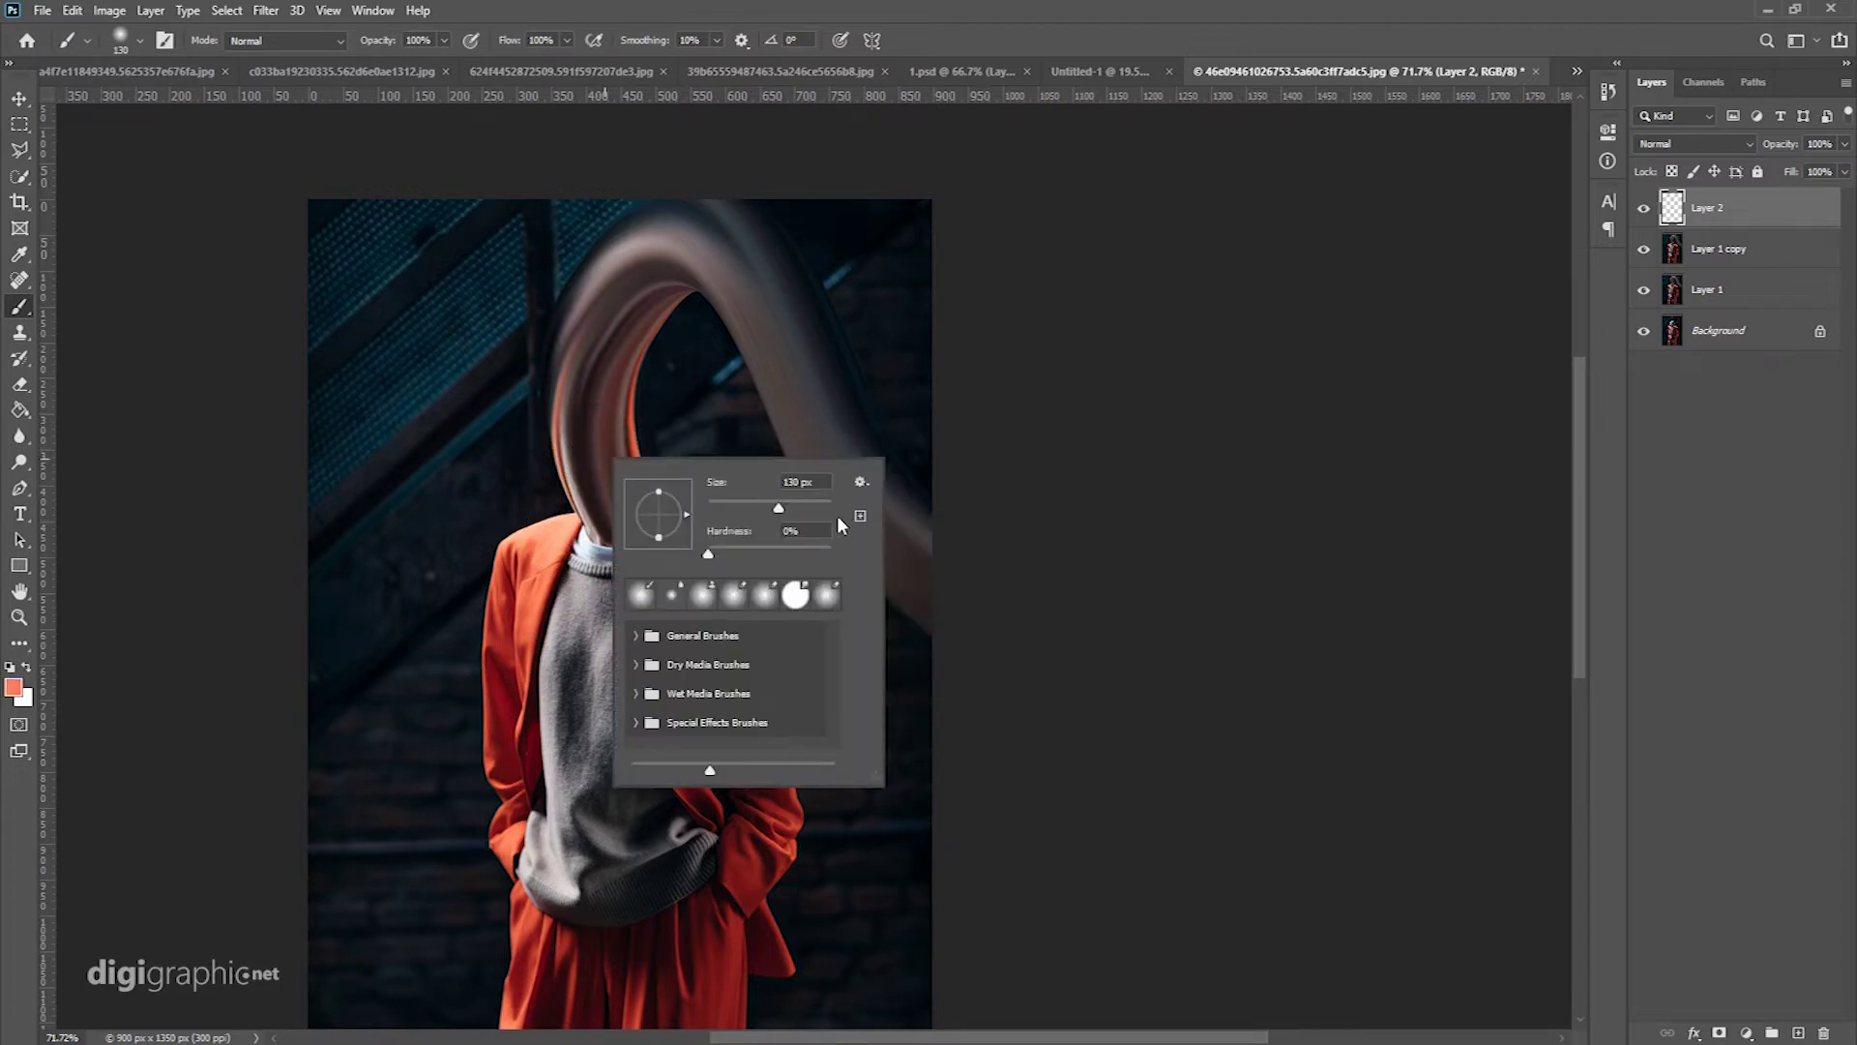
key("Return")
left_click_drag(598, 484, 616, 346)
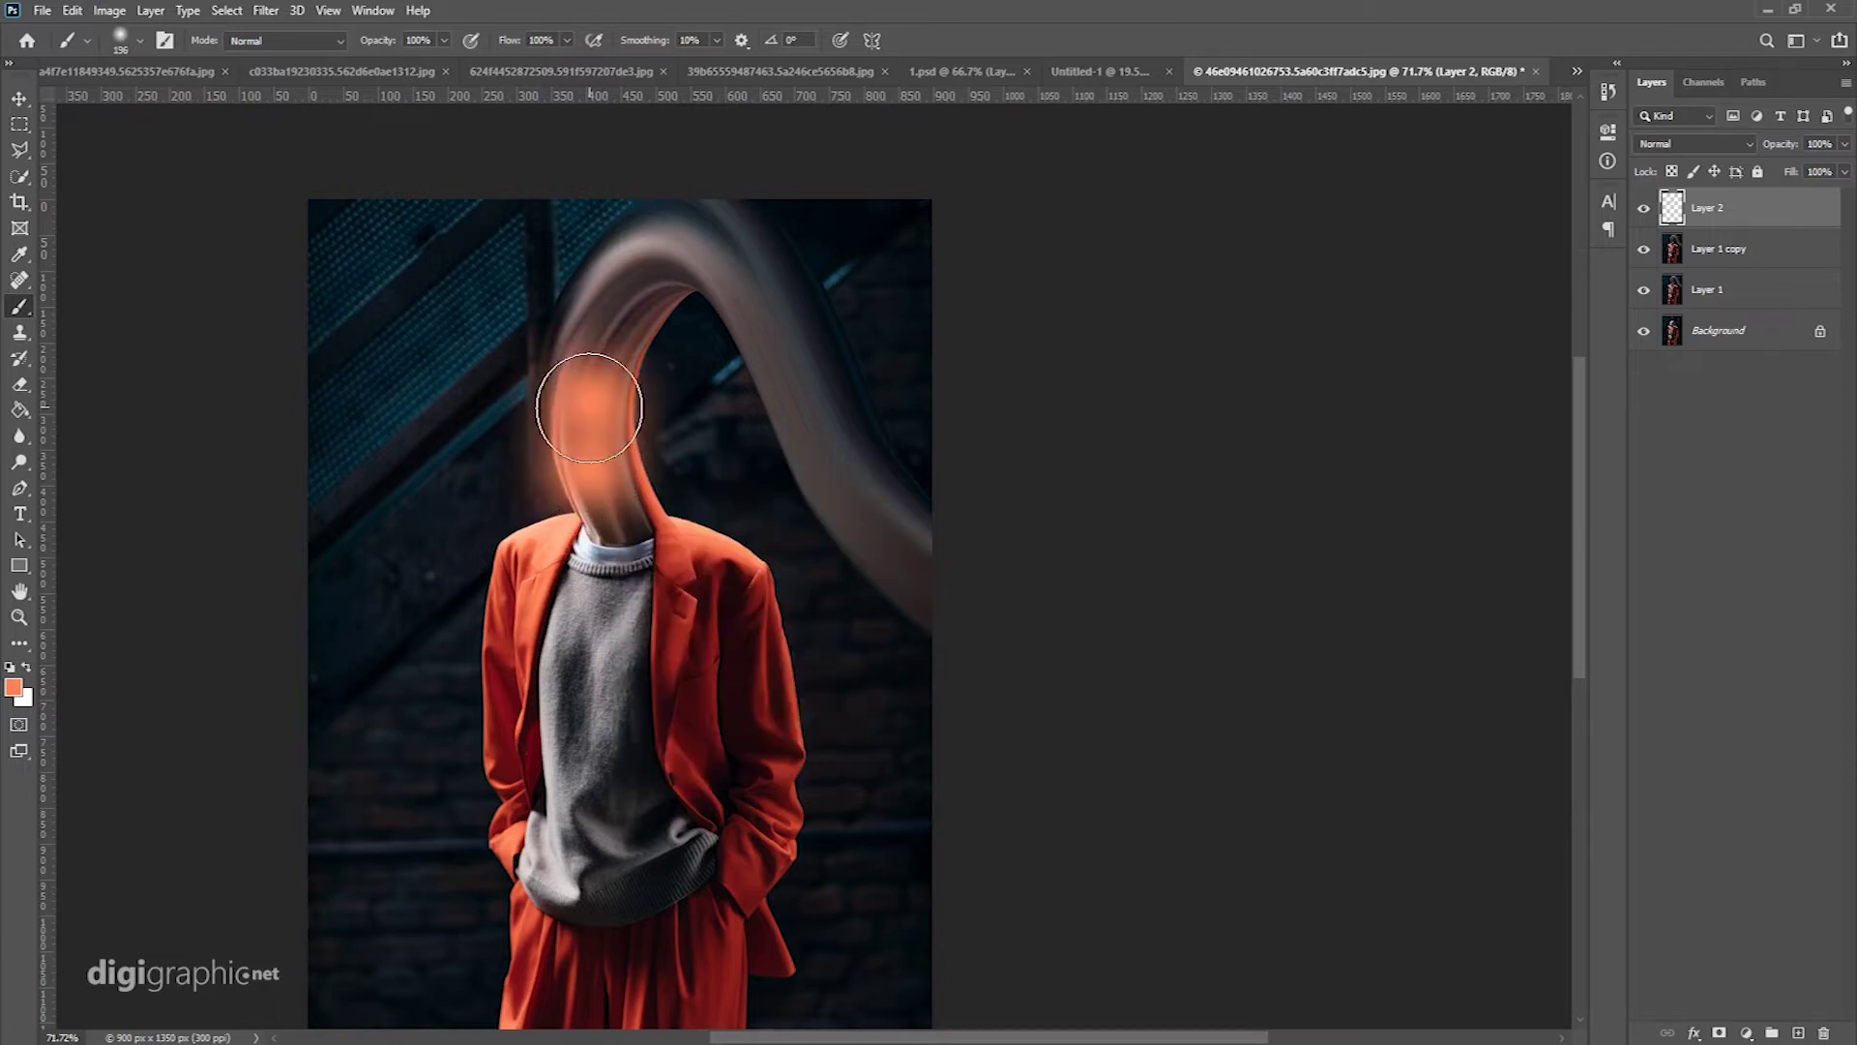
Step: Blend the orange layer with Screen at 53% opacity and paint along the upper arc
left_click(1742, 147)
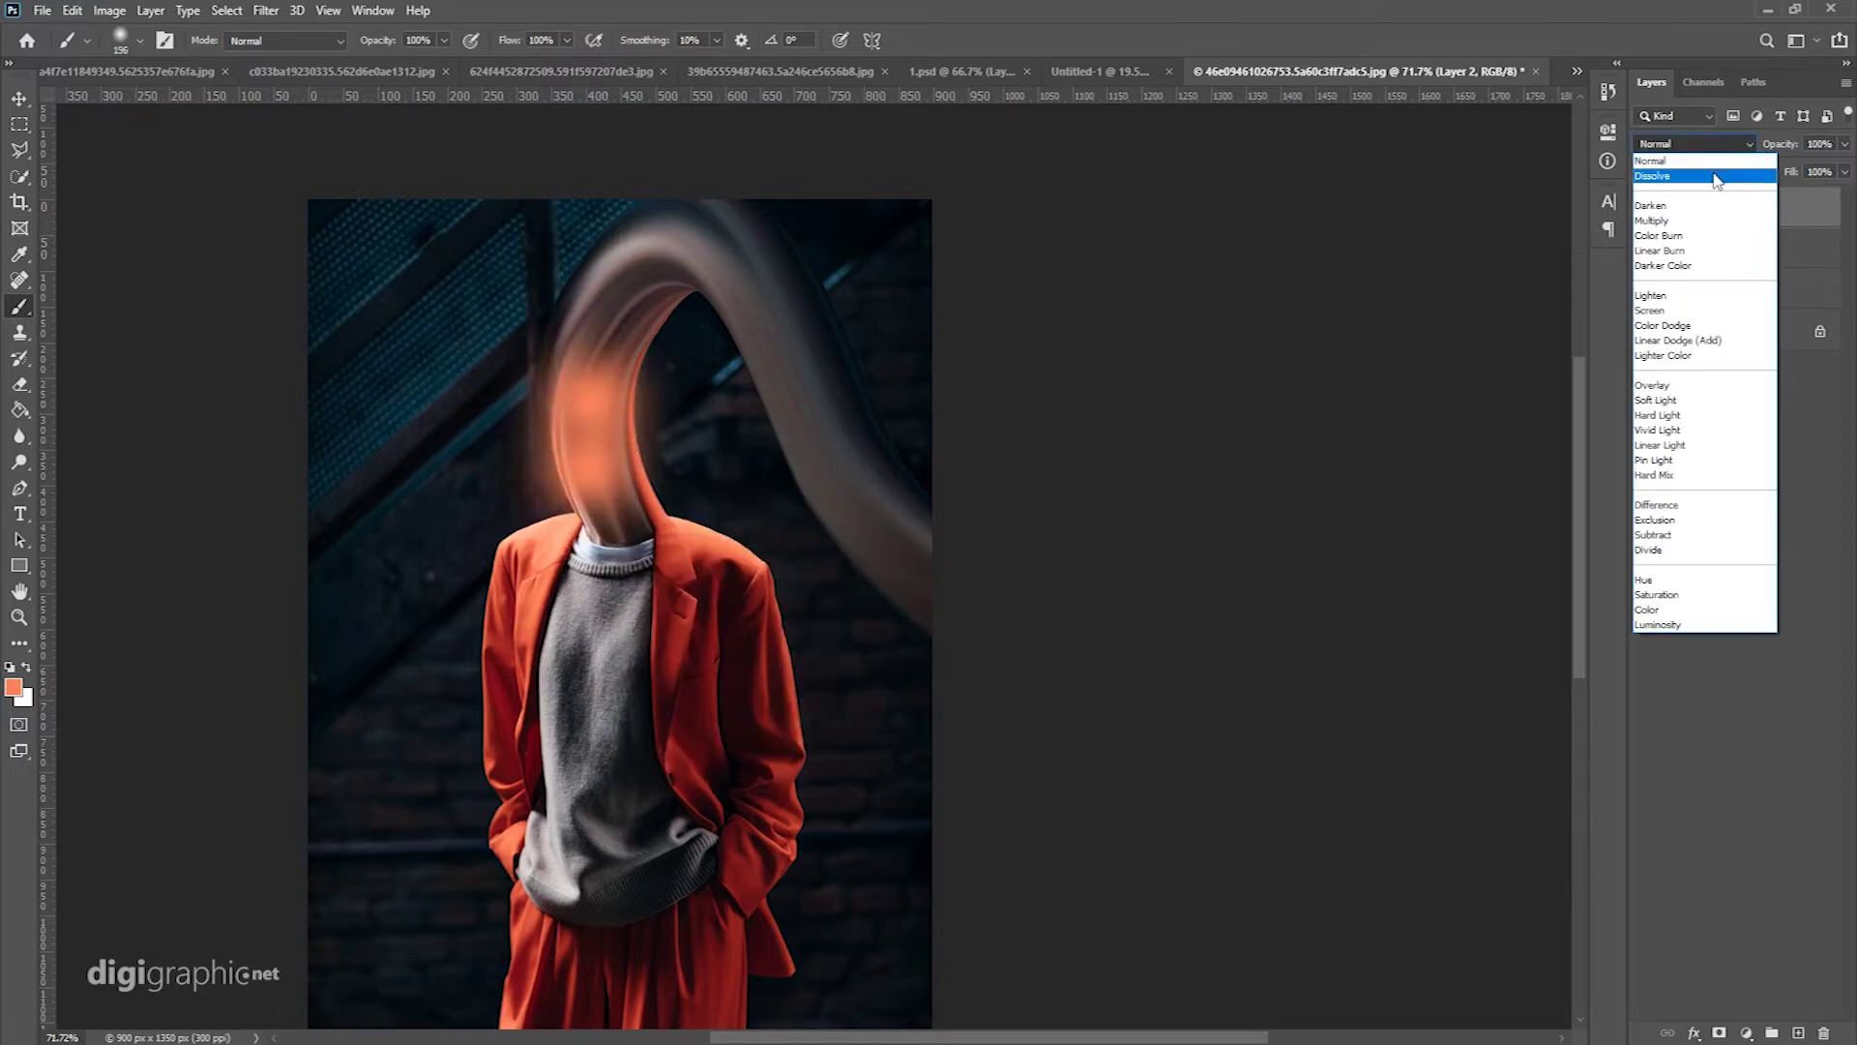
left_click(1711, 317)
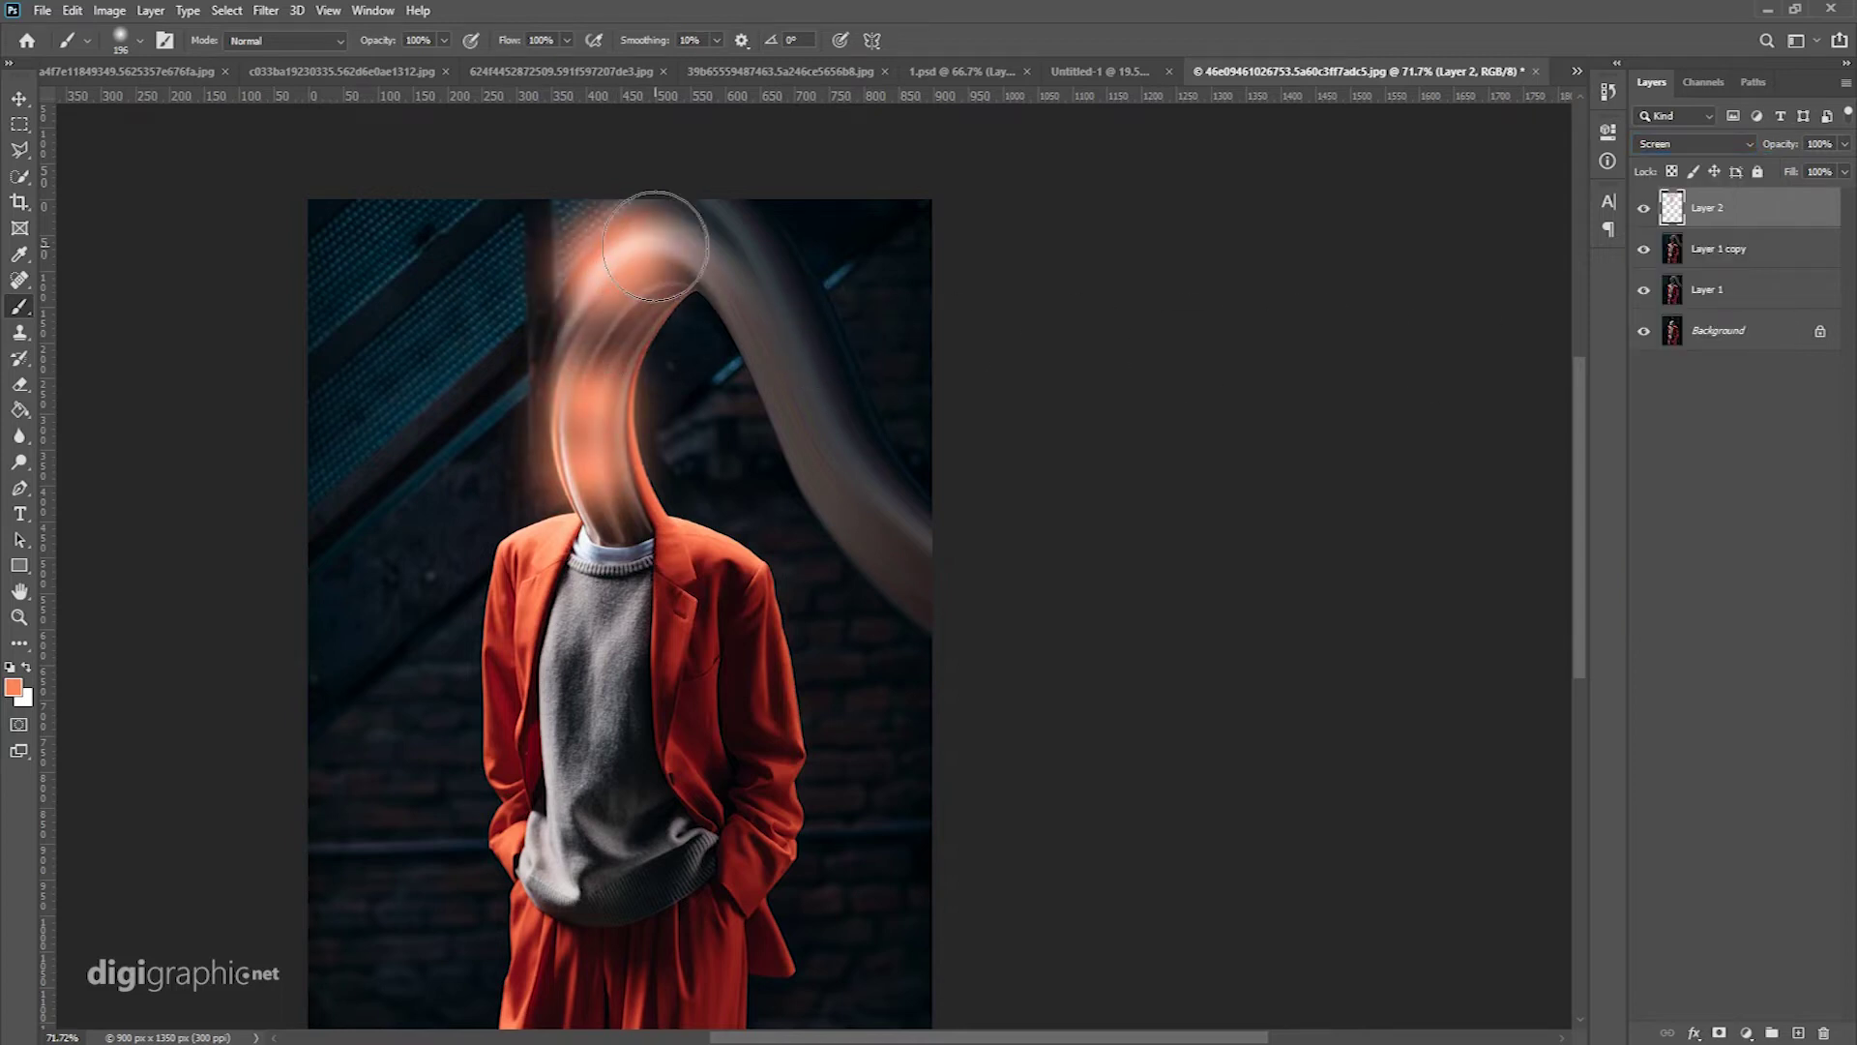
left_click_drag(588, 307, 755, 215)
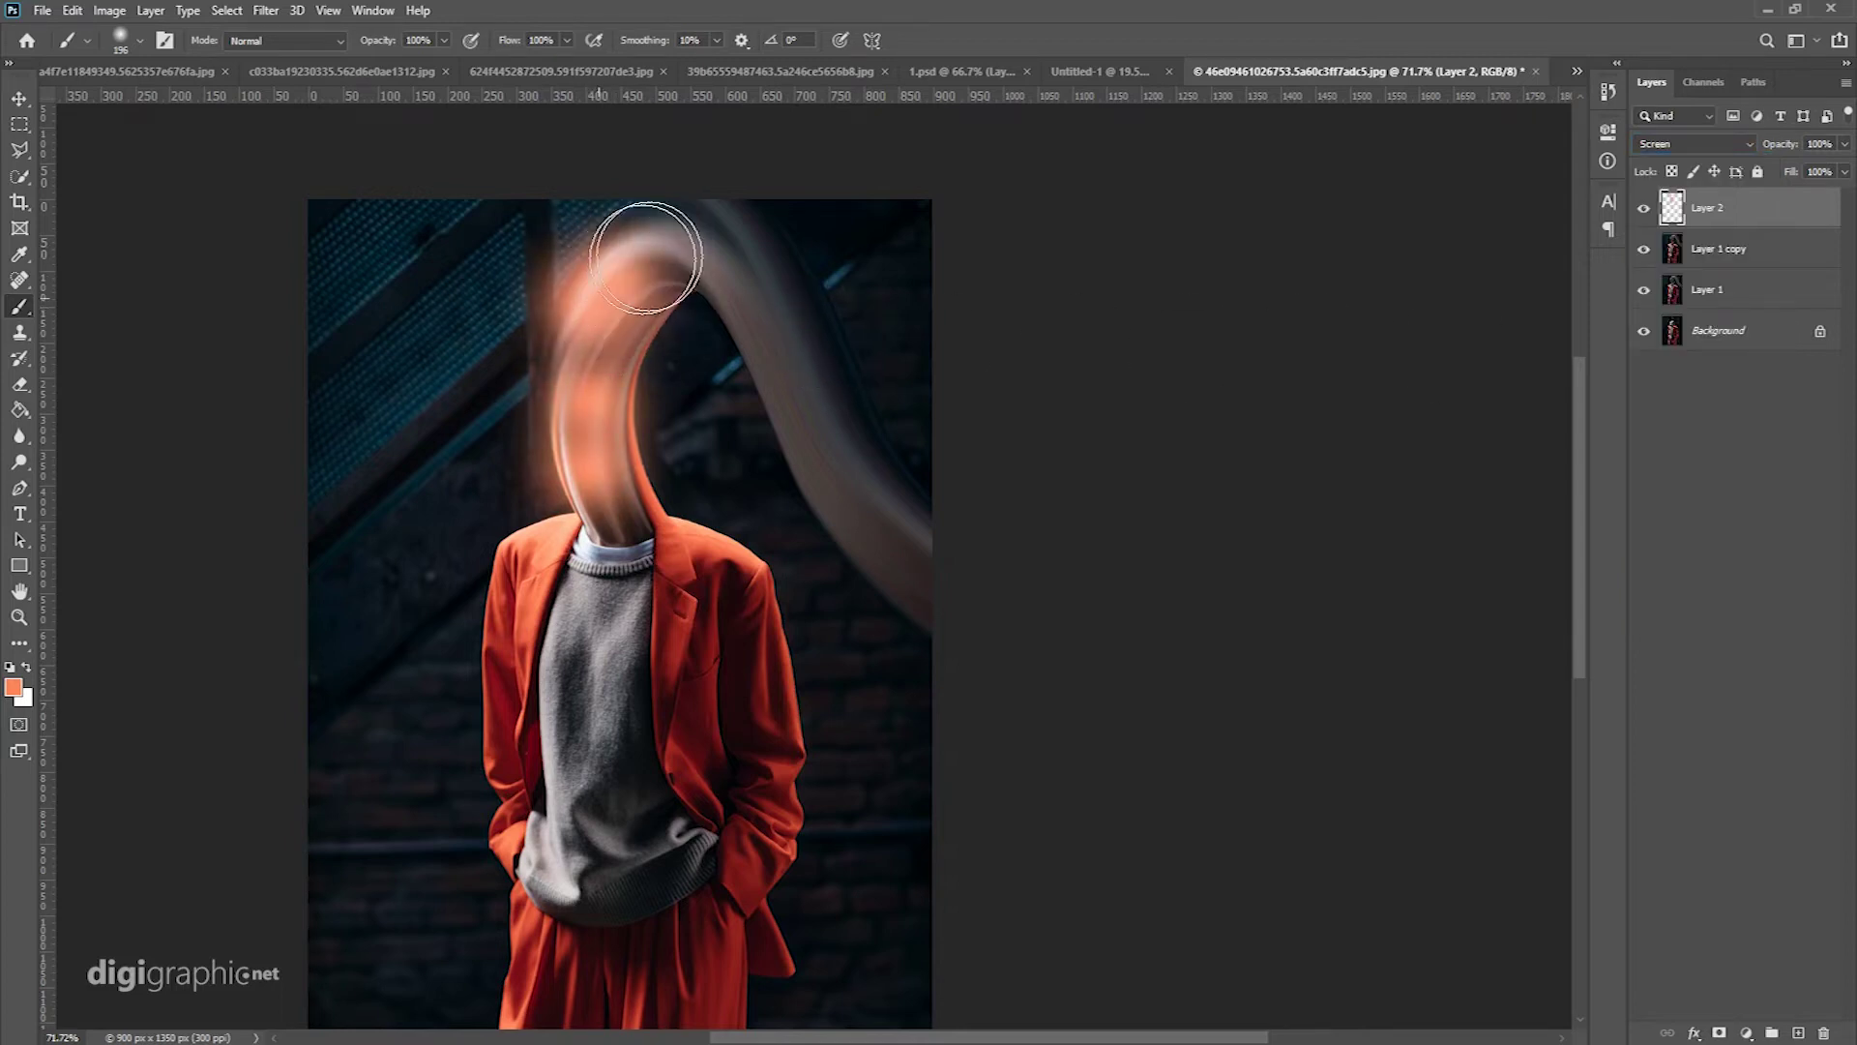
left_click(1846, 144)
left_click(1799, 168)
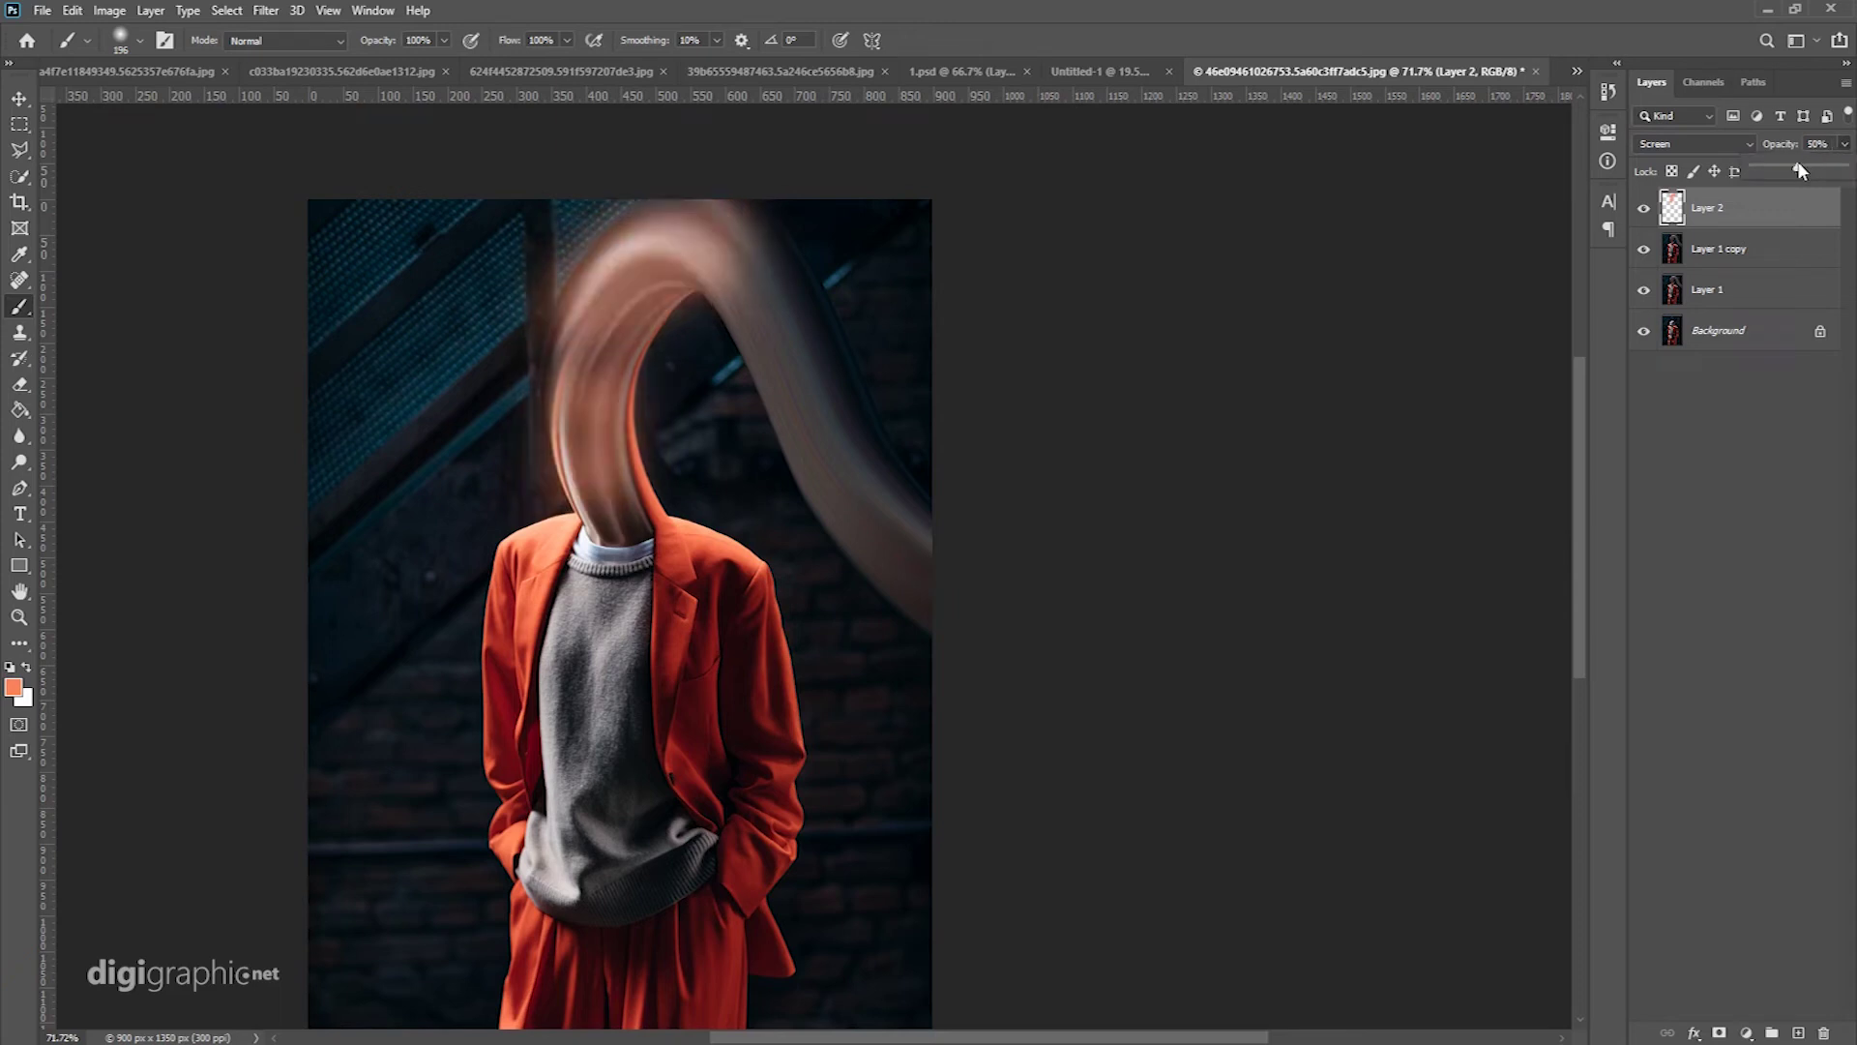
left_click(787, 298)
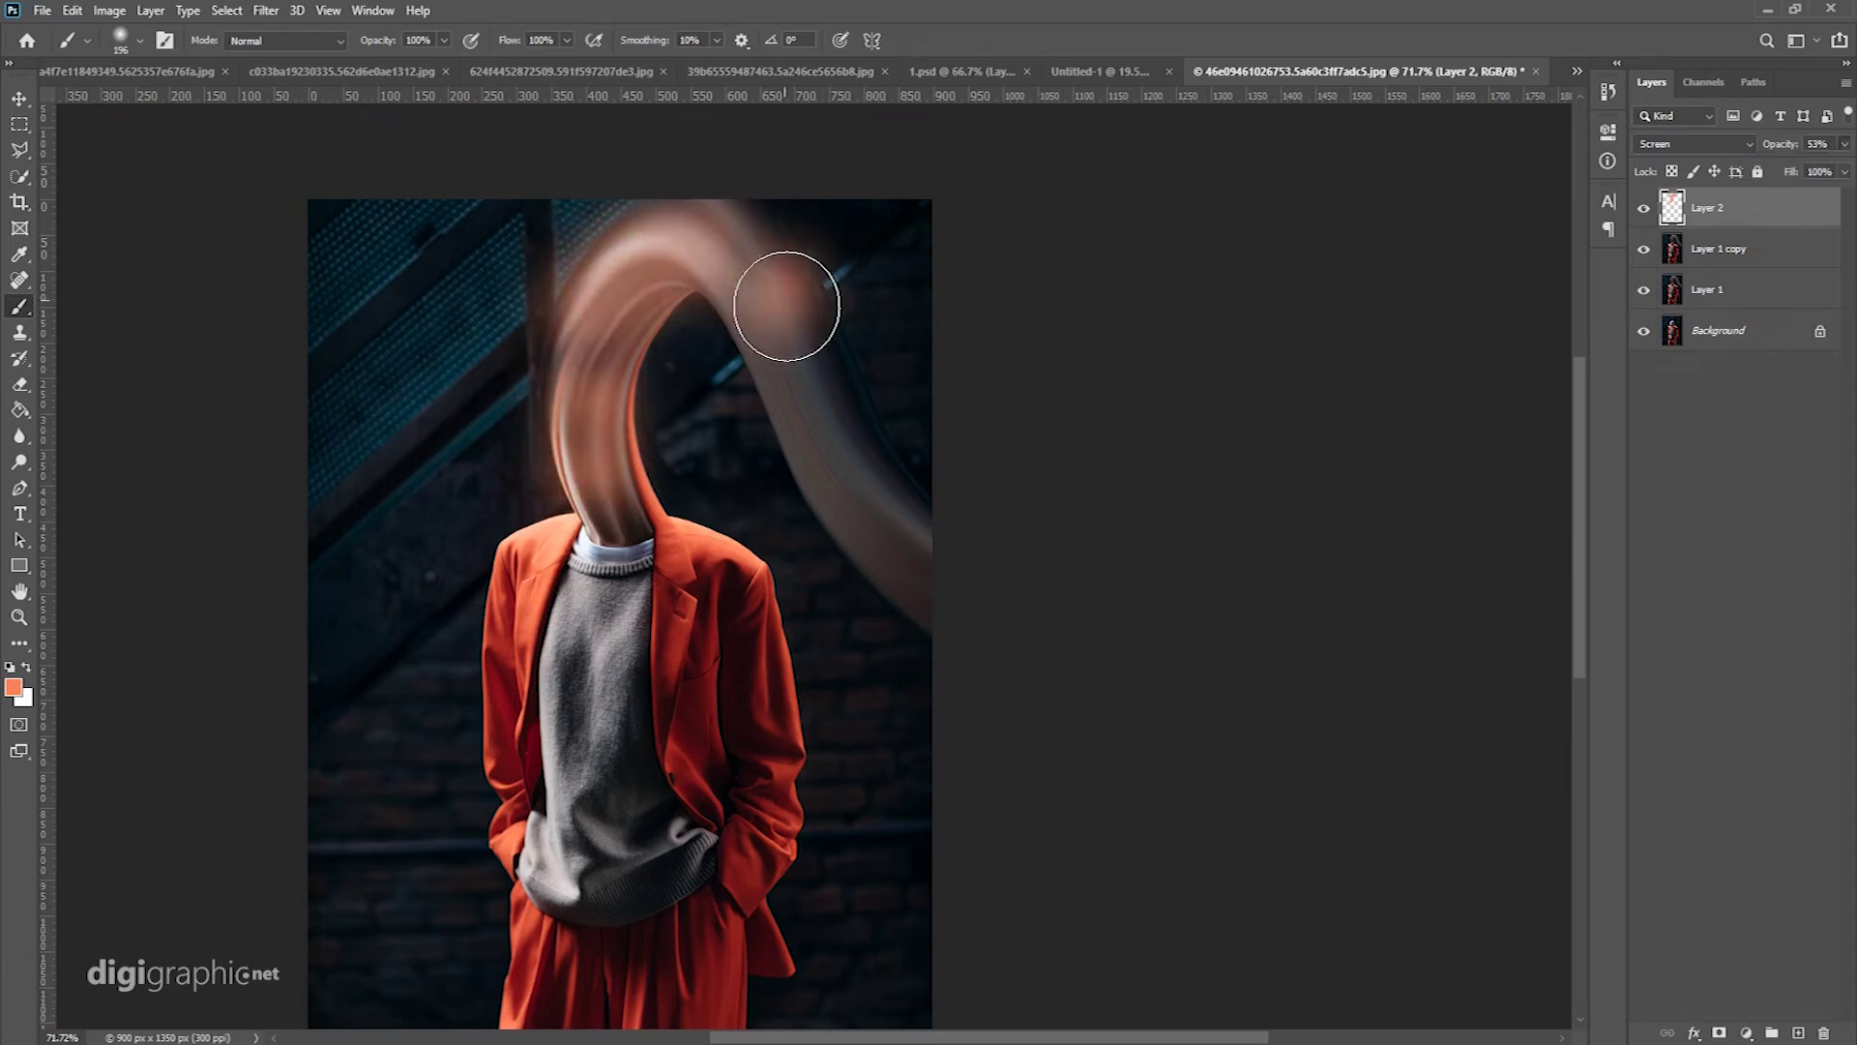
left_click_drag(908, 526, 1181, 597)
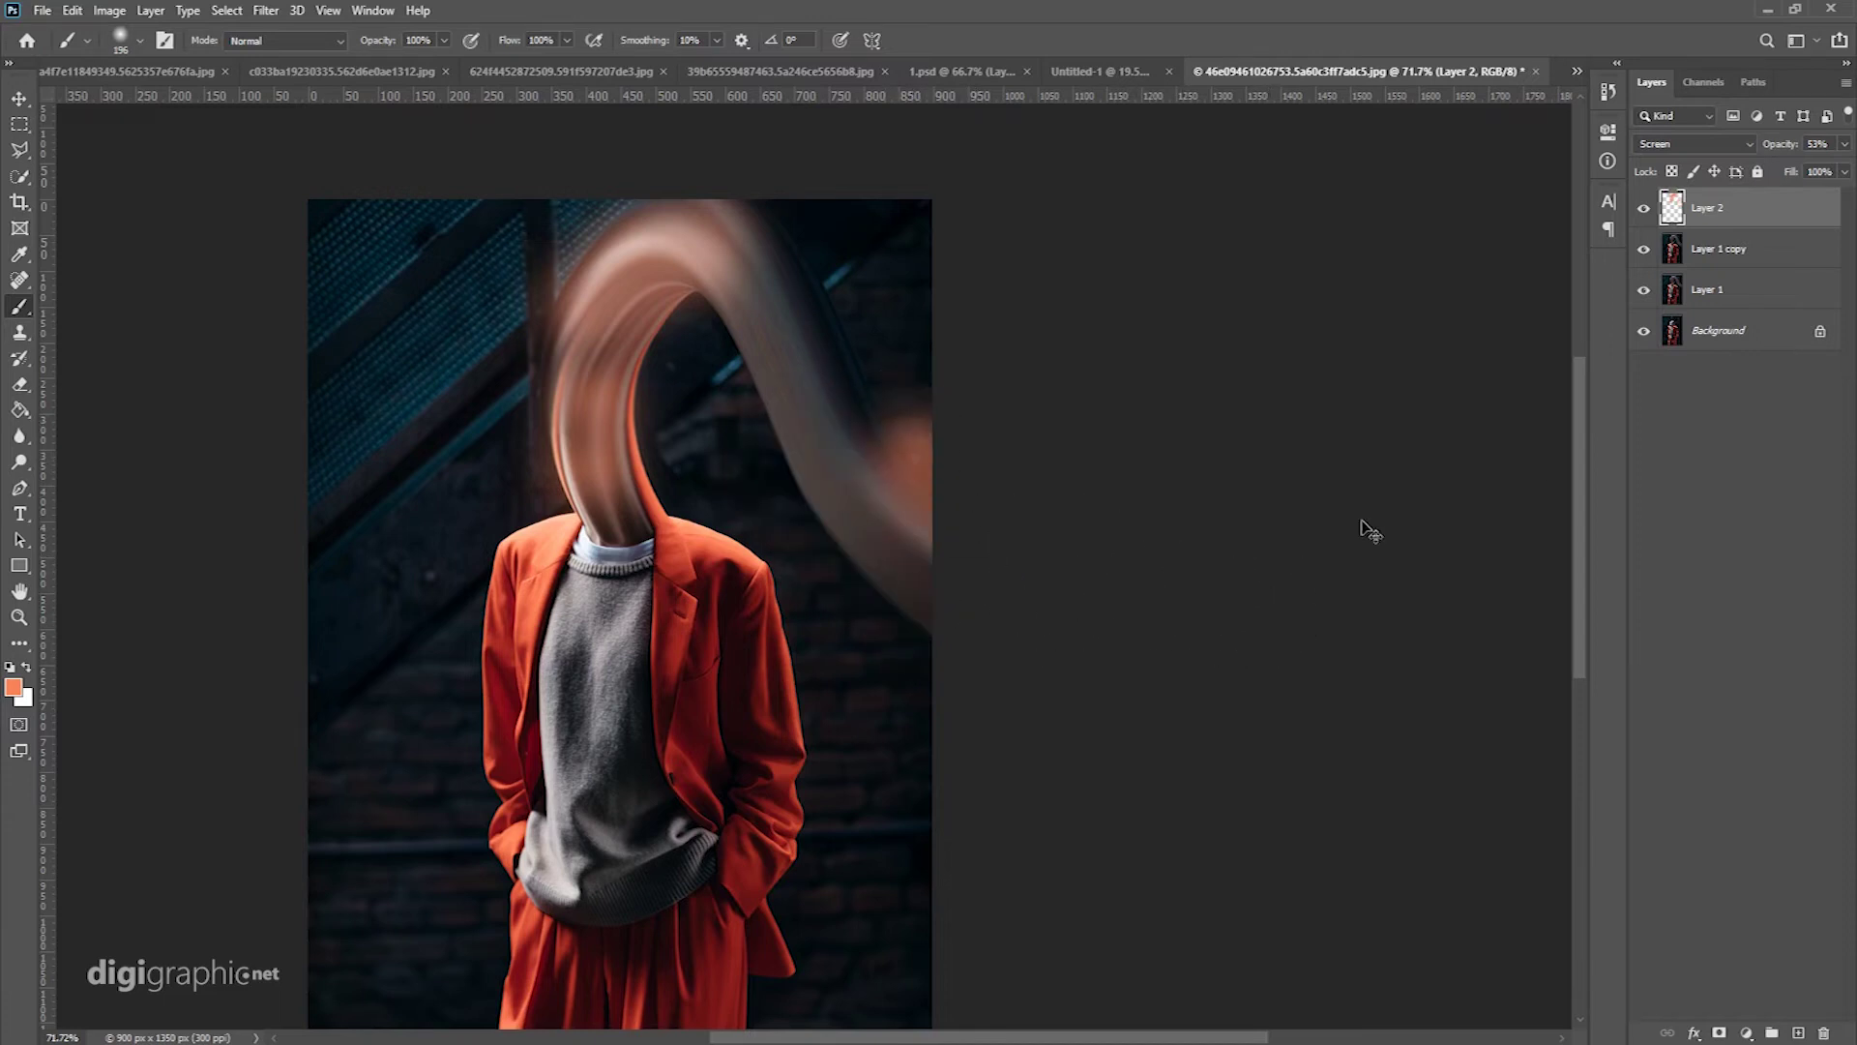
key("ctrl+z")
Step: On a new Layer 3, paint an orange streak down the trail to the right edge
left_click(1797, 1033)
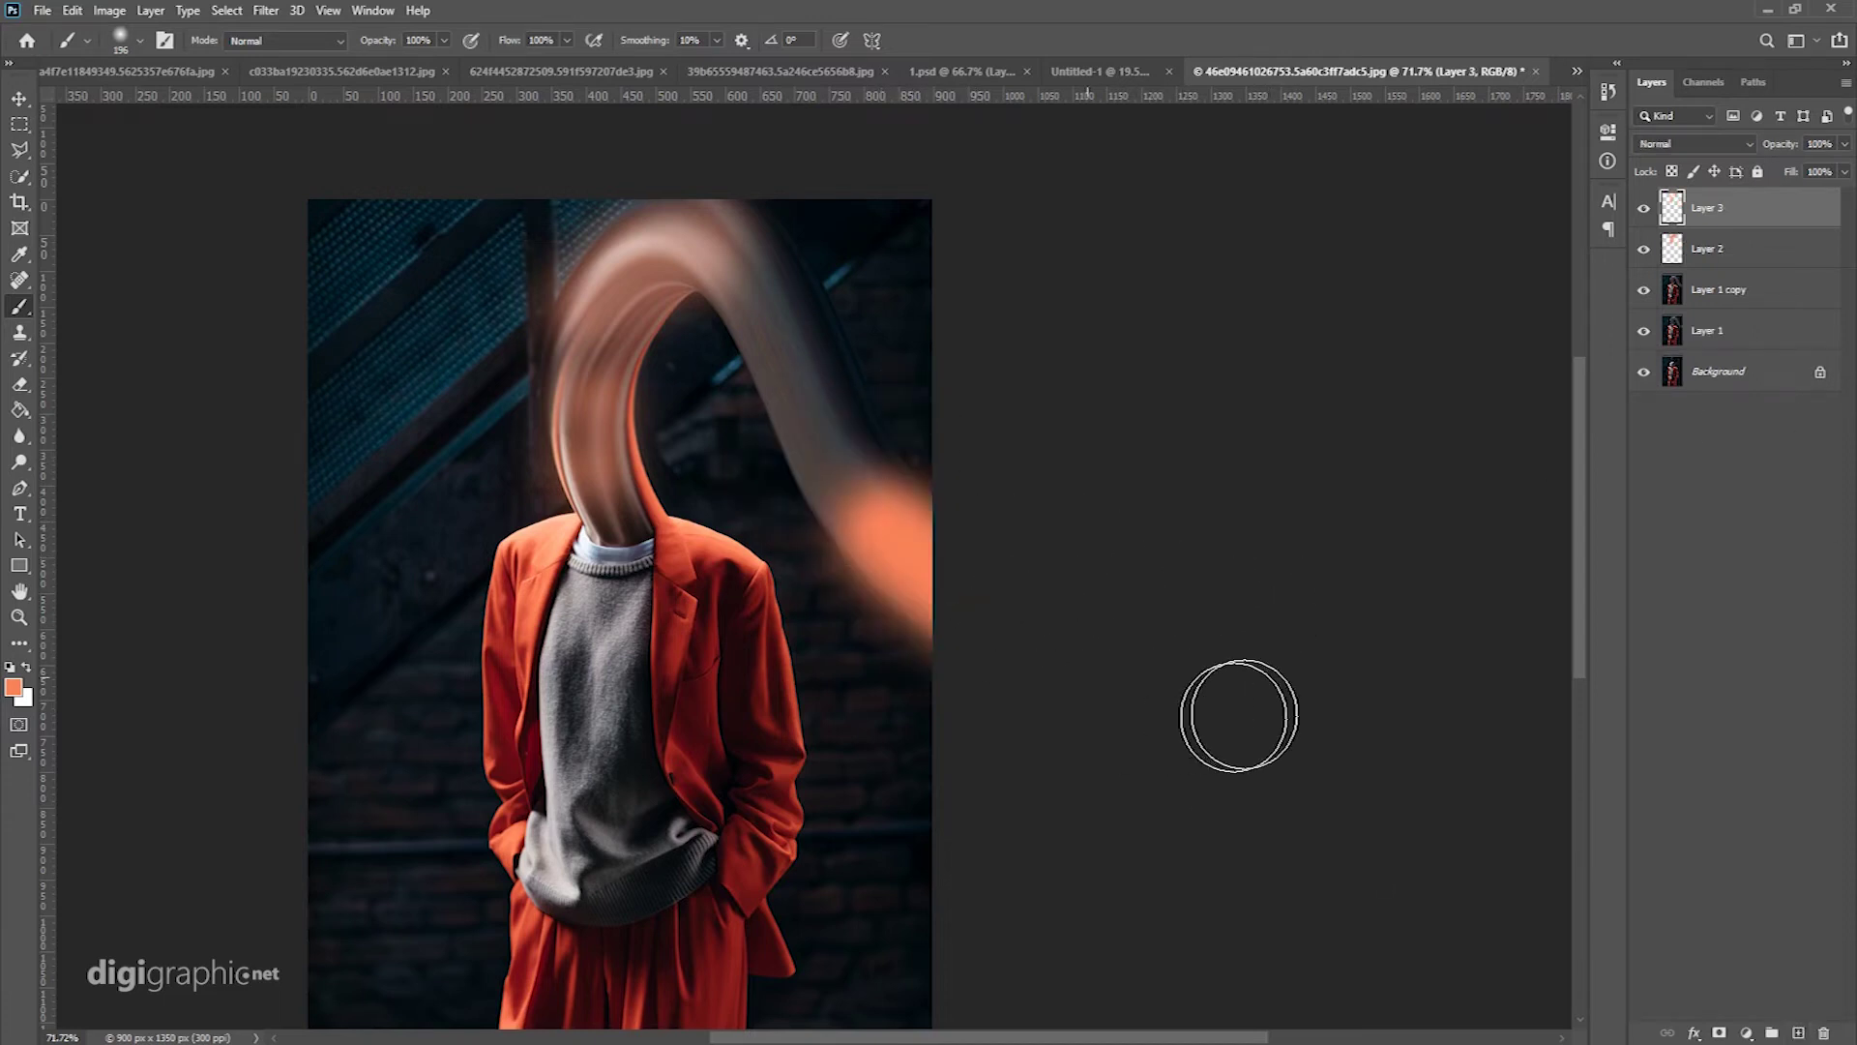
left_click_drag(804, 324, 1173, 610)
mouse_move(961, 474)
left_mouse_down()
mouse_move(813, 361)
mouse_move(851, 339)
left_mouse_up()
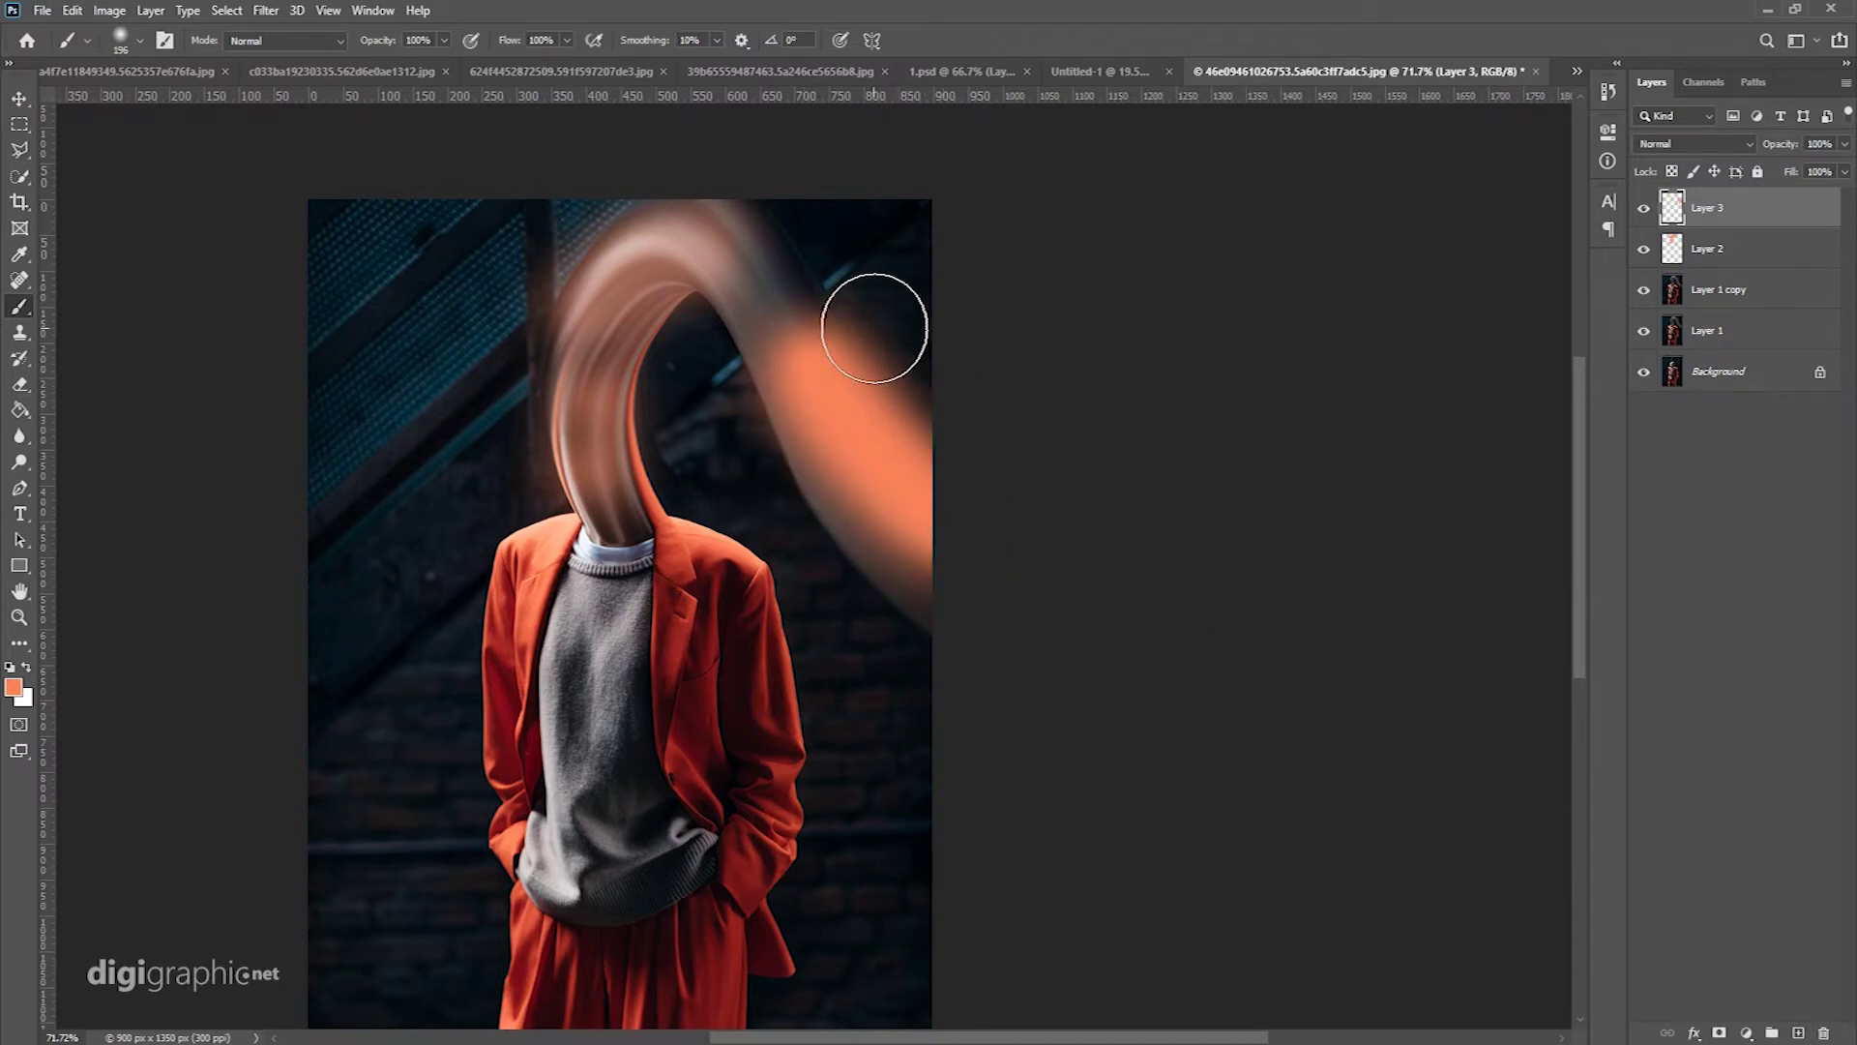
Step: Erase the upper-right part of the orange ribbon with a 354 px, 0% hardness eraser
key("e")
right_click(886, 318)
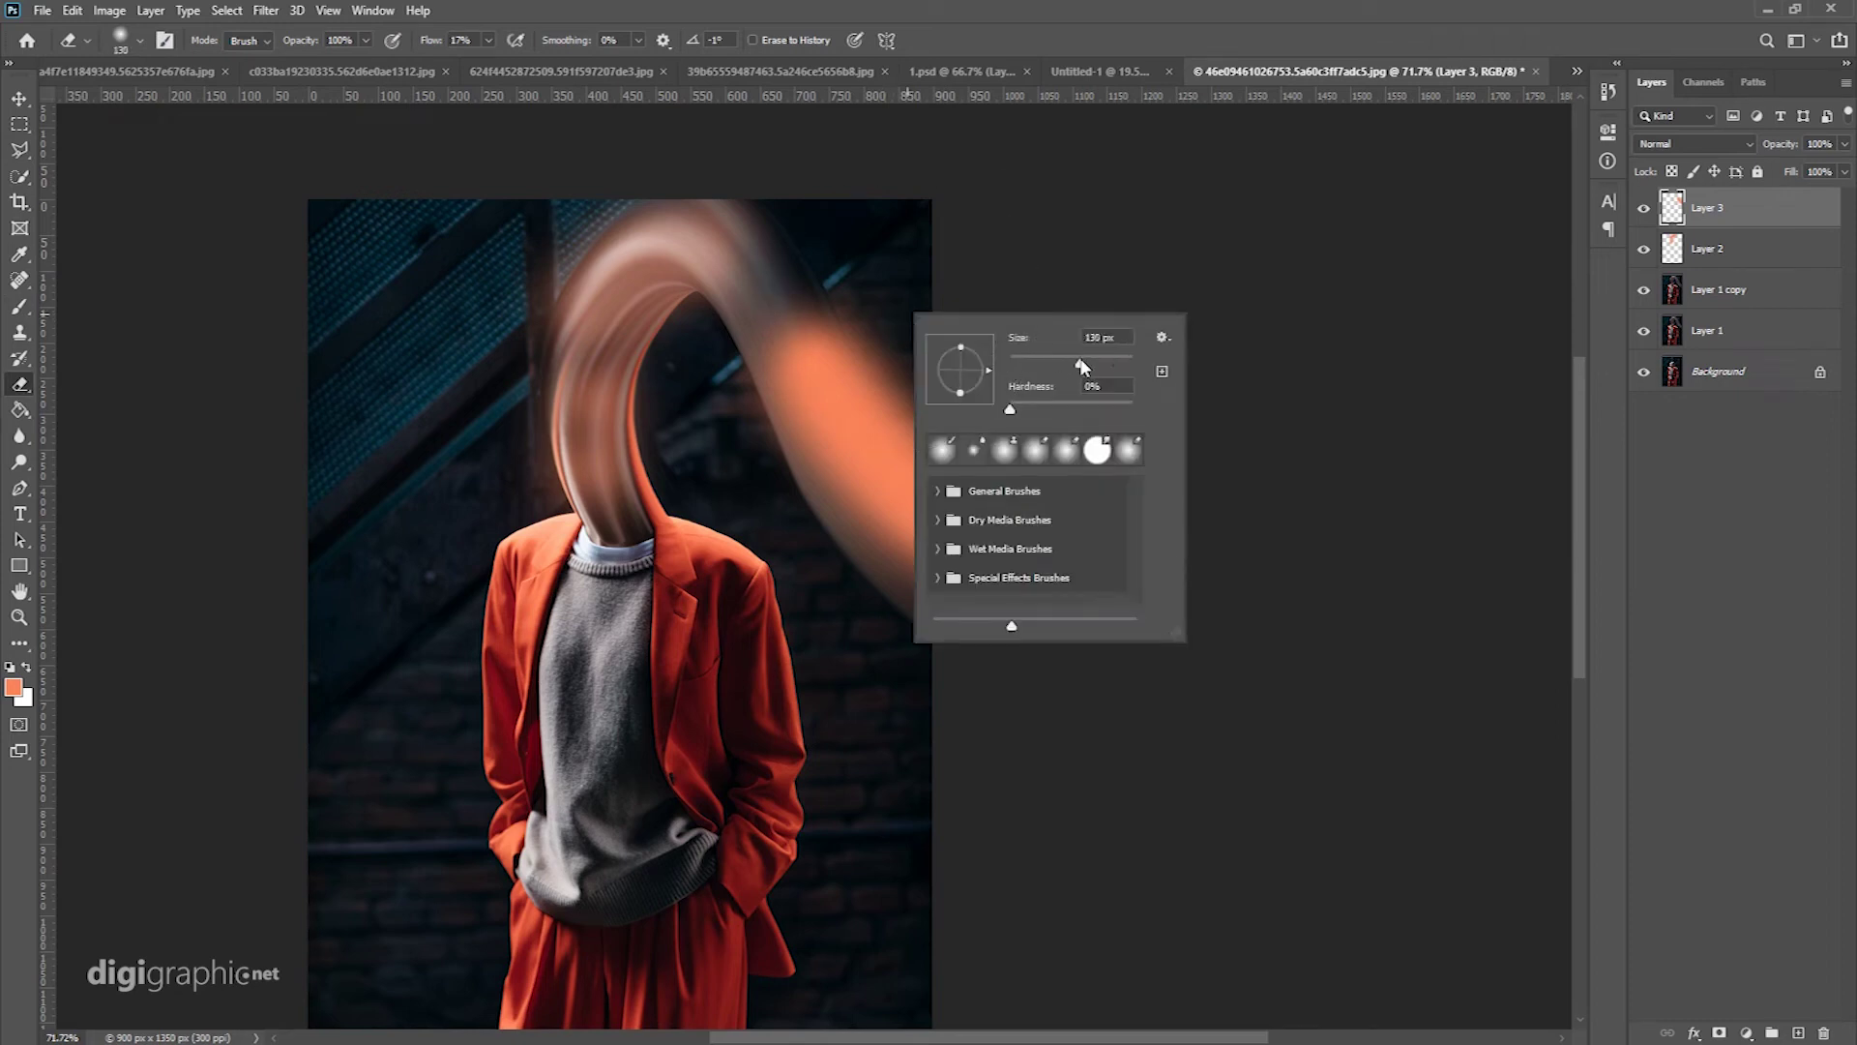
left_click_drag(1083, 366, 1098, 357)
key("Return")
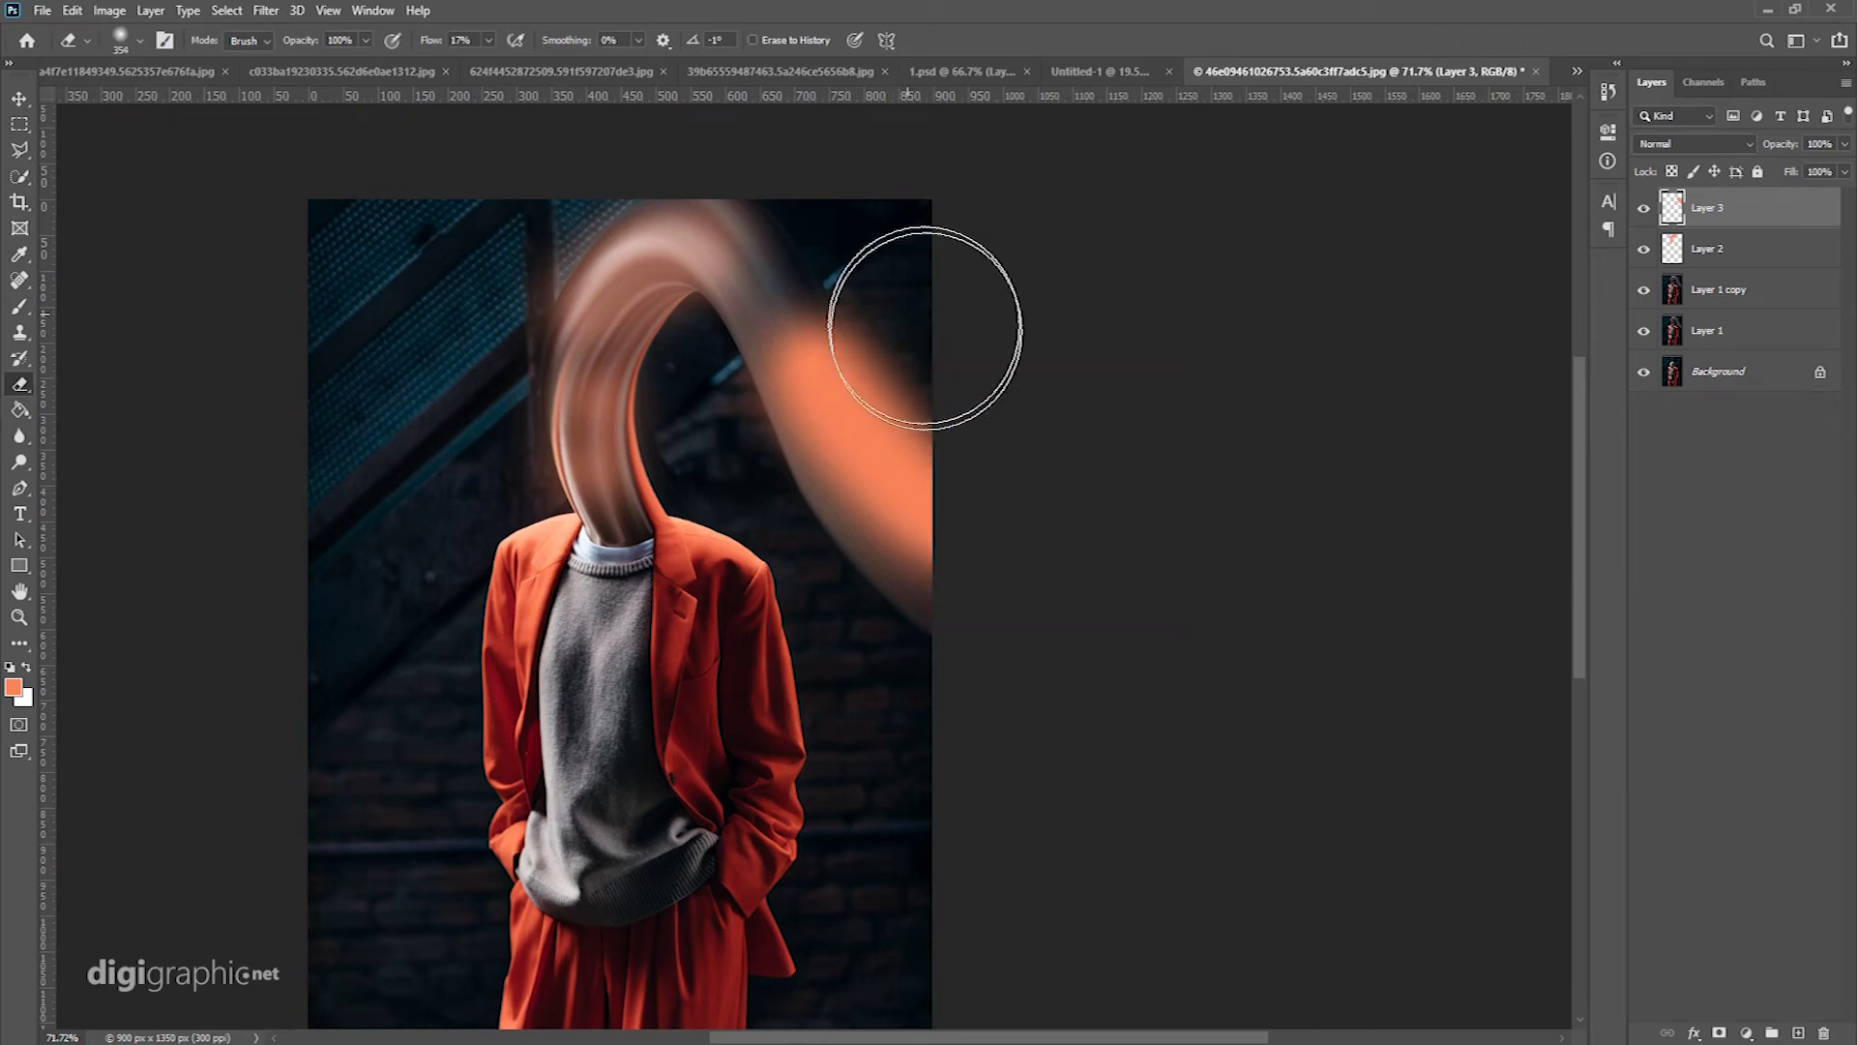
right_click(920, 334)
left_click_drag(1104, 438, 1074, 437)
key("Return")
mouse_move(928, 293)
left_mouse_down()
mouse_move(745, 374)
mouse_move(787, 560)
mouse_move(919, 746)
mouse_move(933, 682)
left_mouse_up()
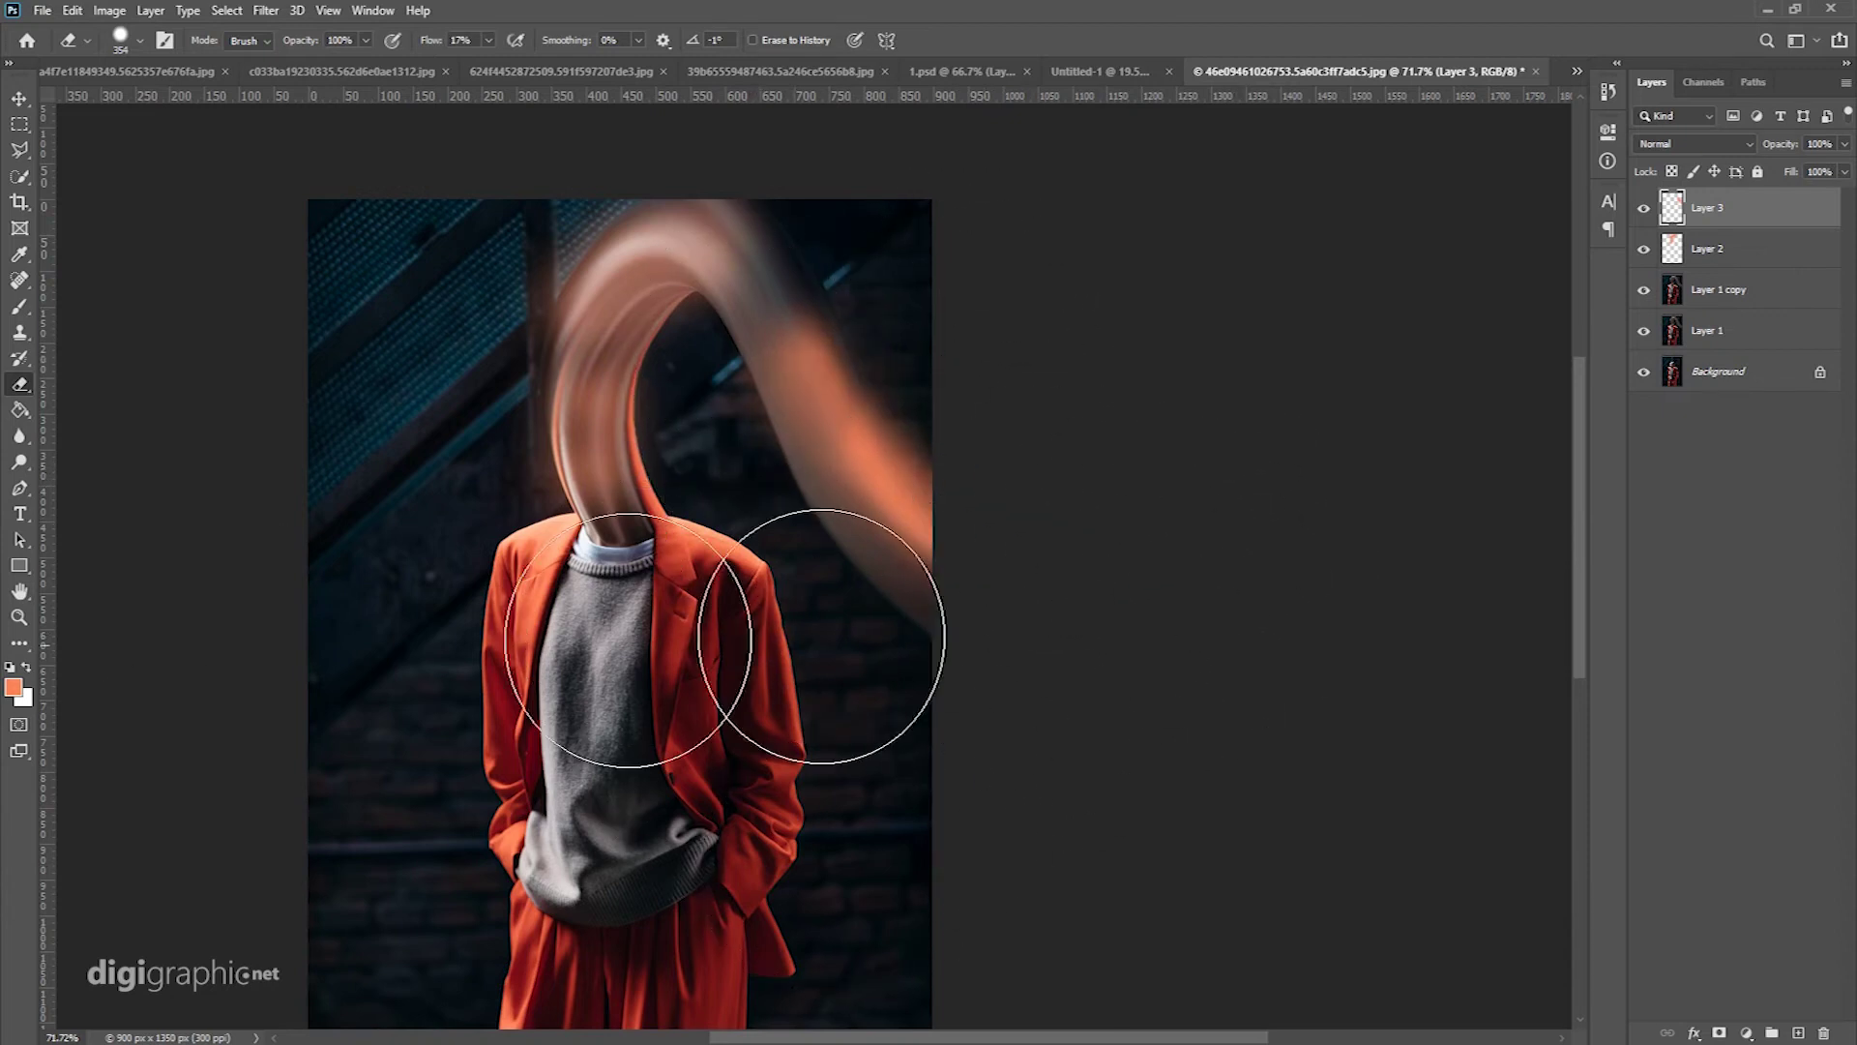
key("ctrl+z")
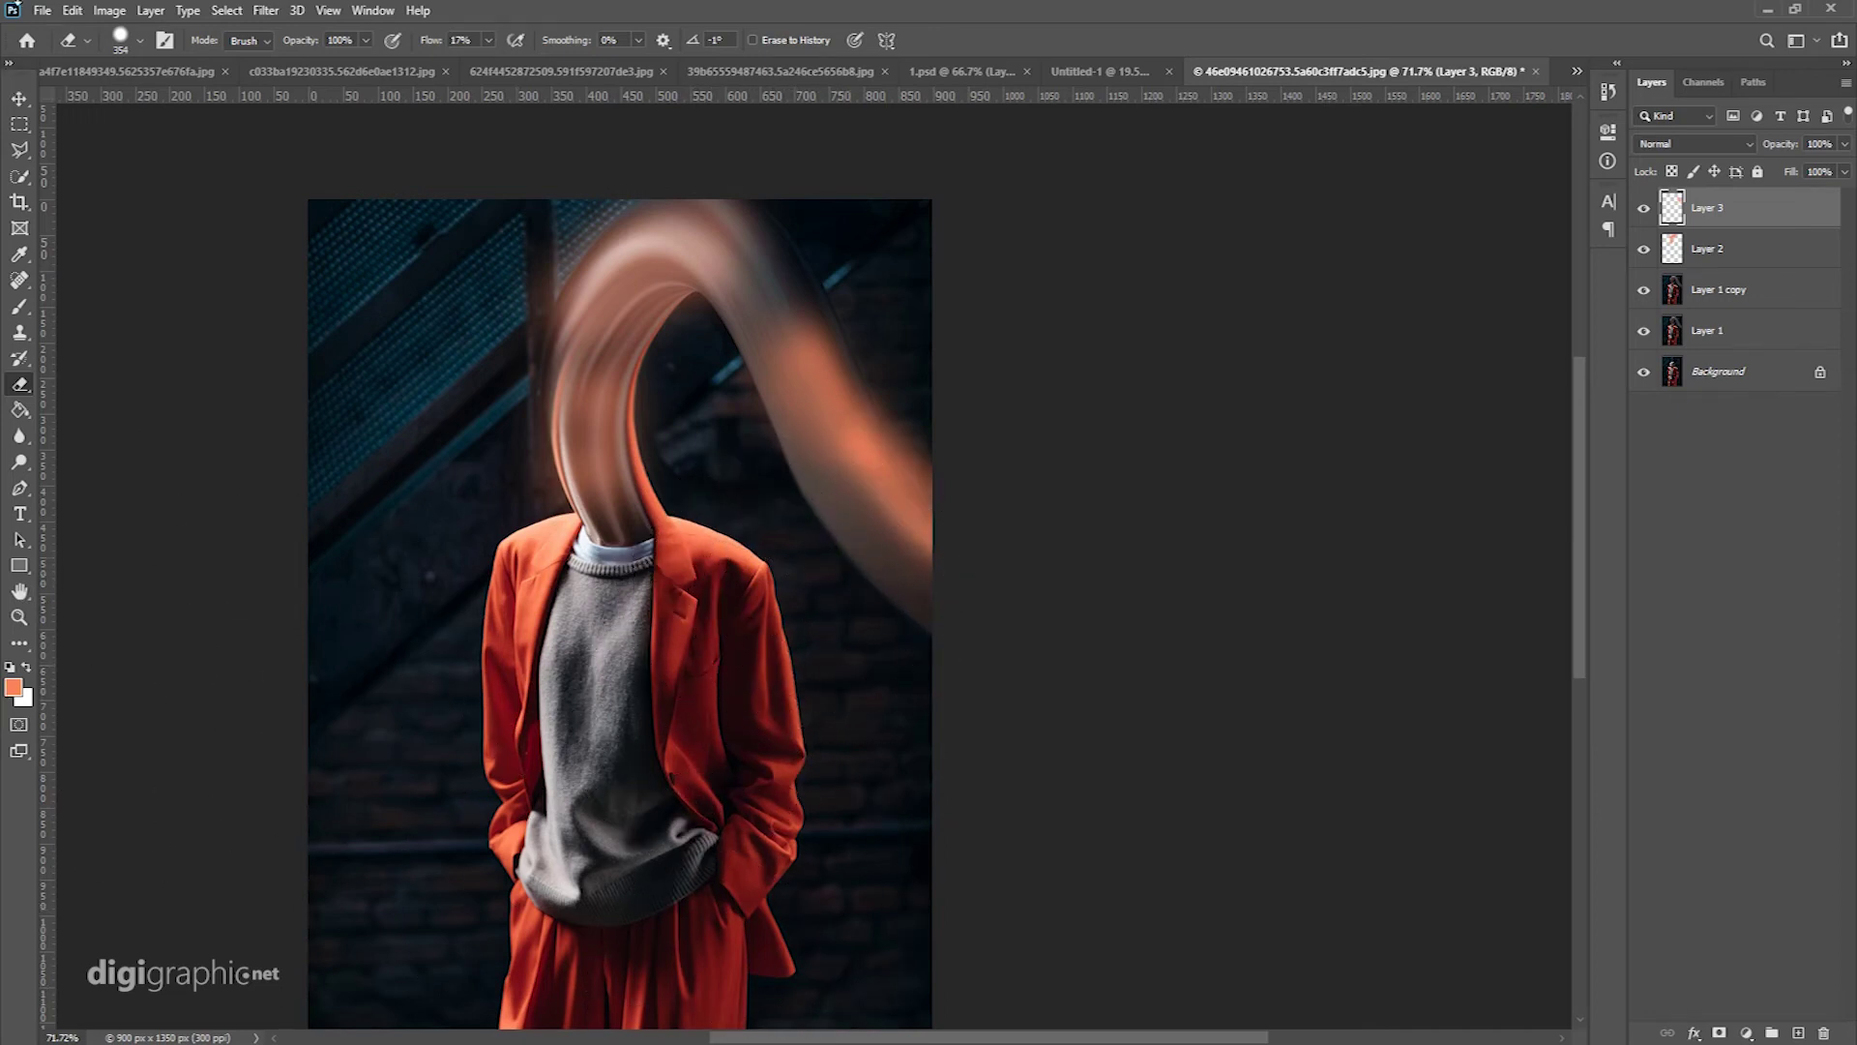
left_click(19, 99)
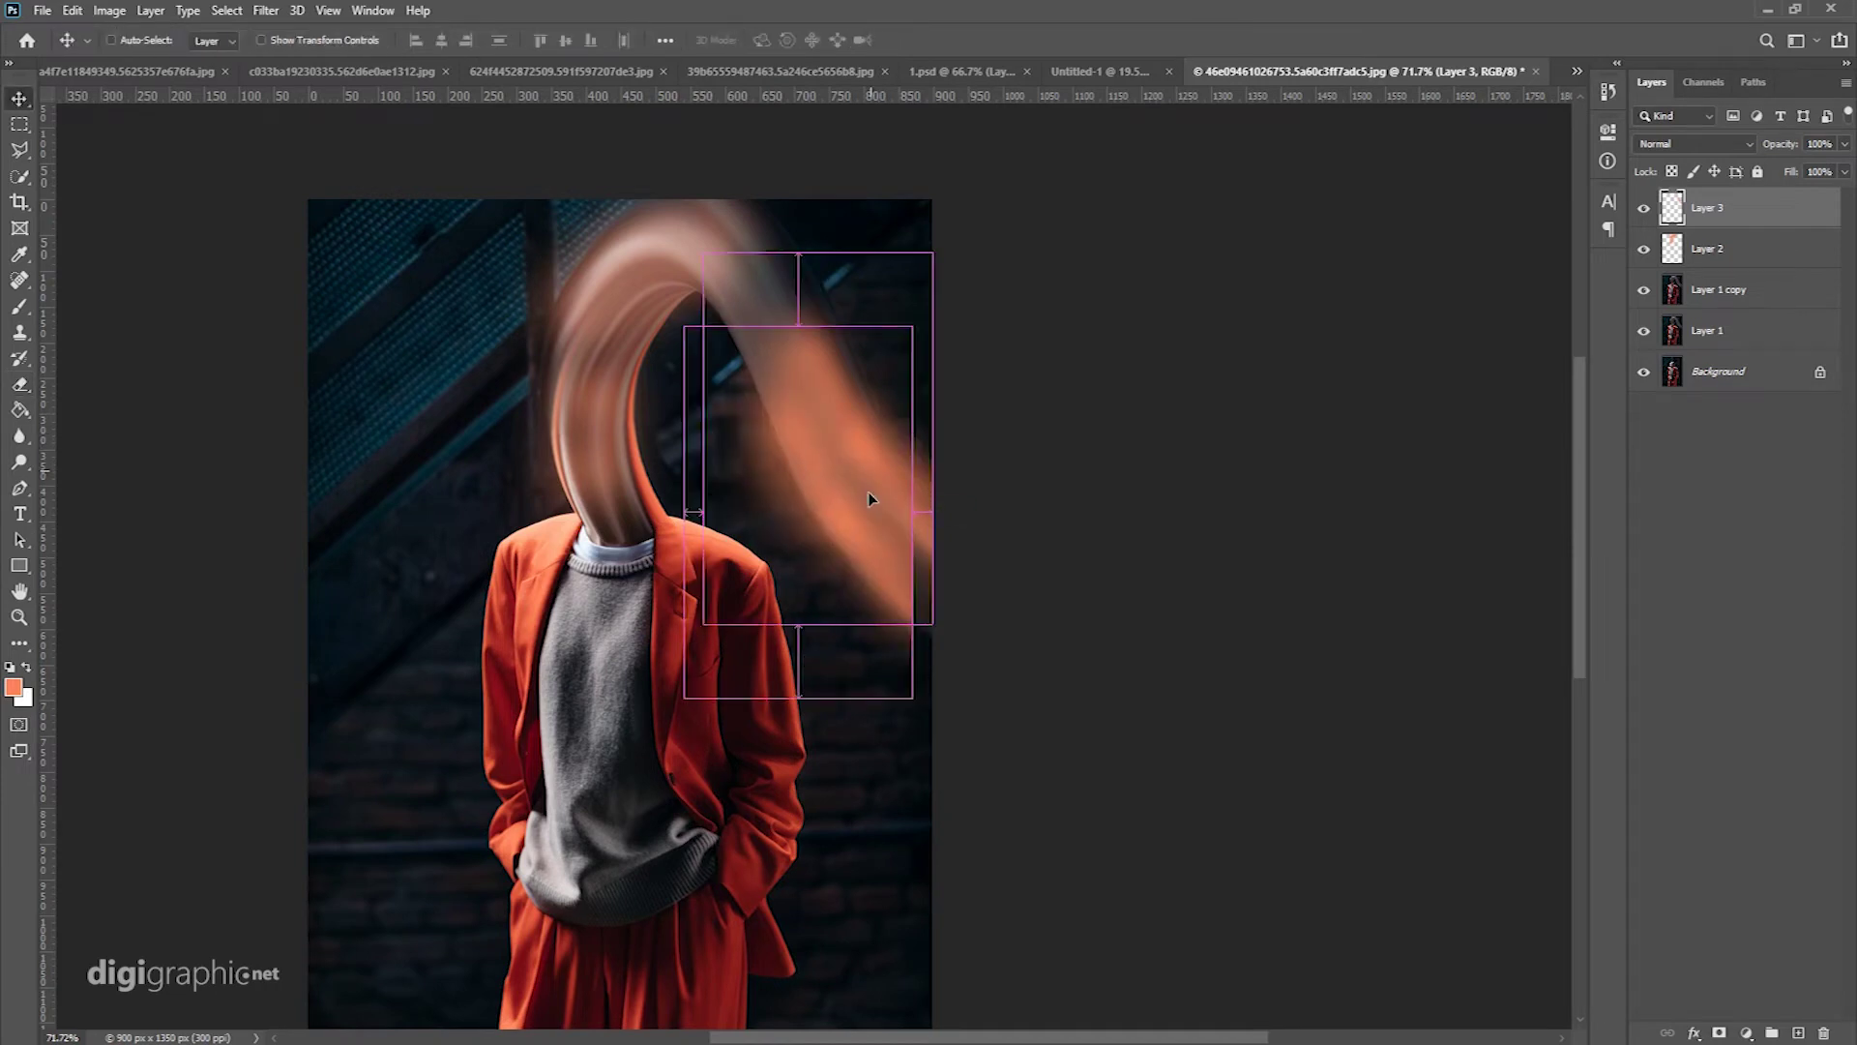
Step: Duplicate the ribbon, then shrink the copy by half and rotate it about 39° over the head
key("ctrl+j")
key("ctrl+j")
left_click(261, 39)
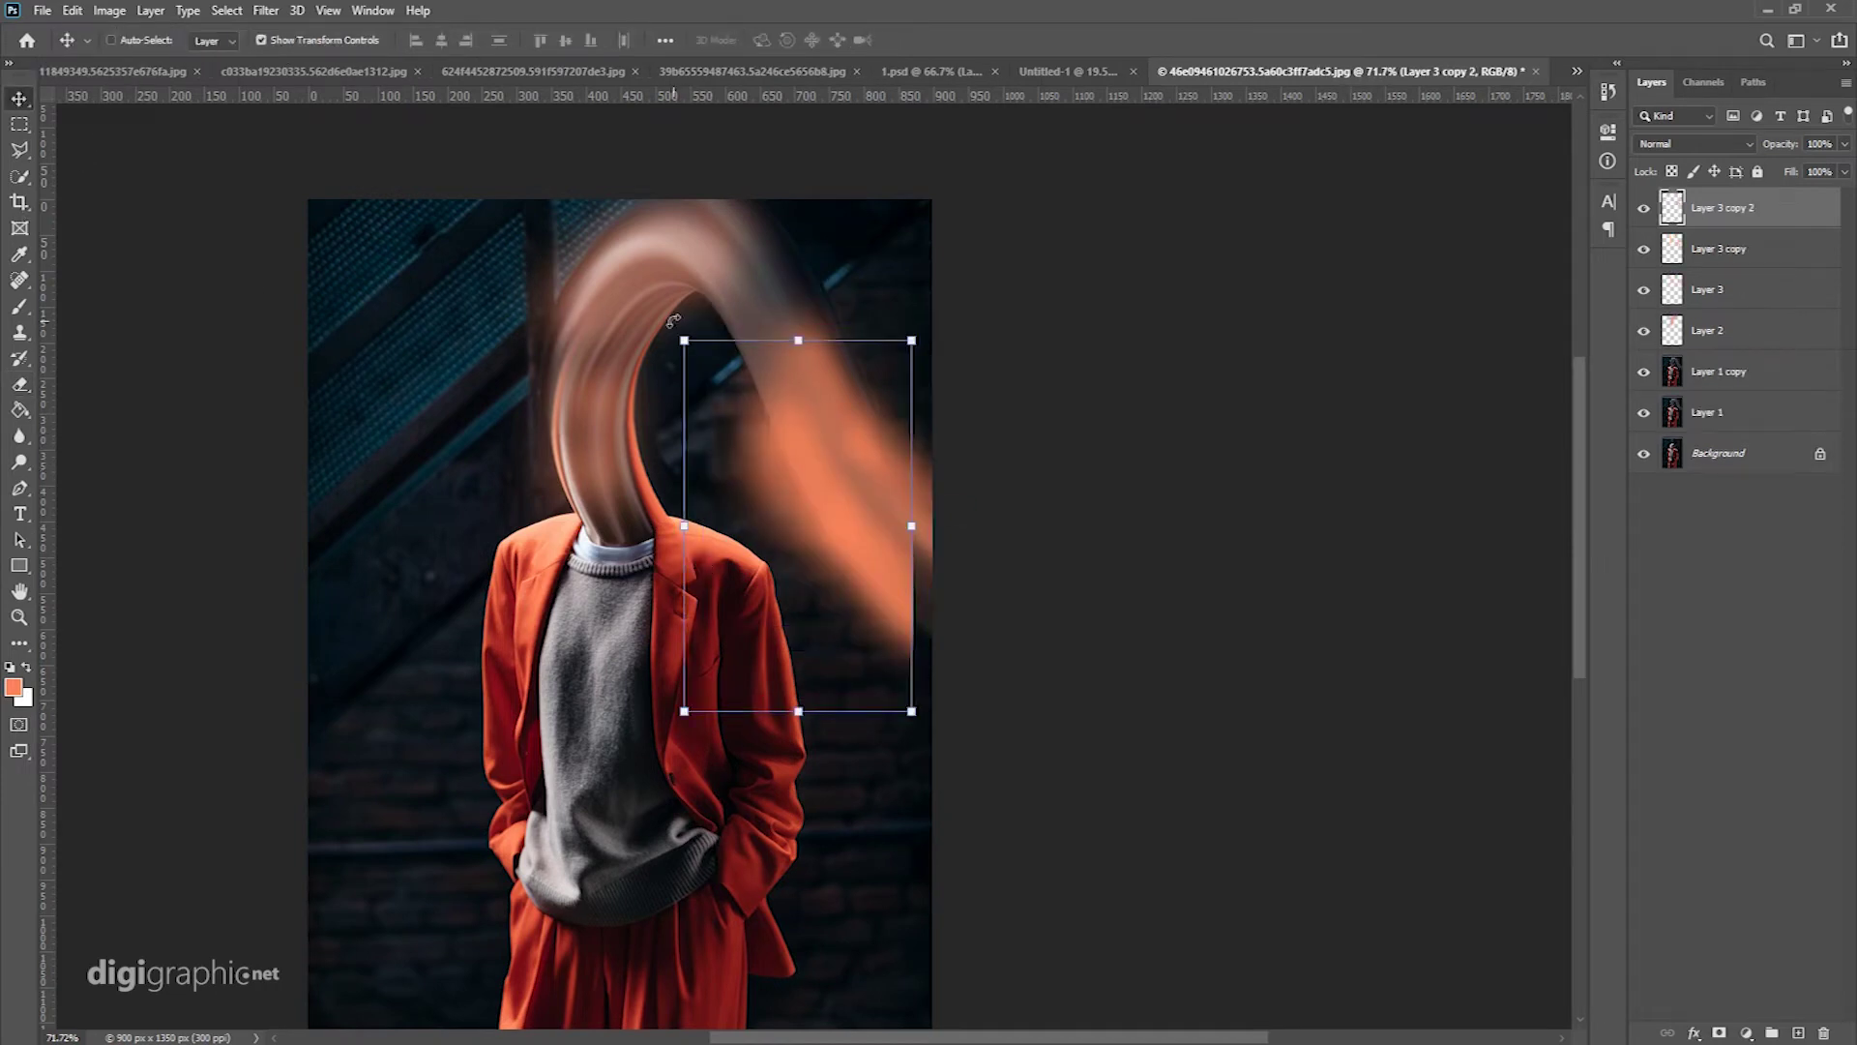
left_click_drag(684, 341, 808, 544)
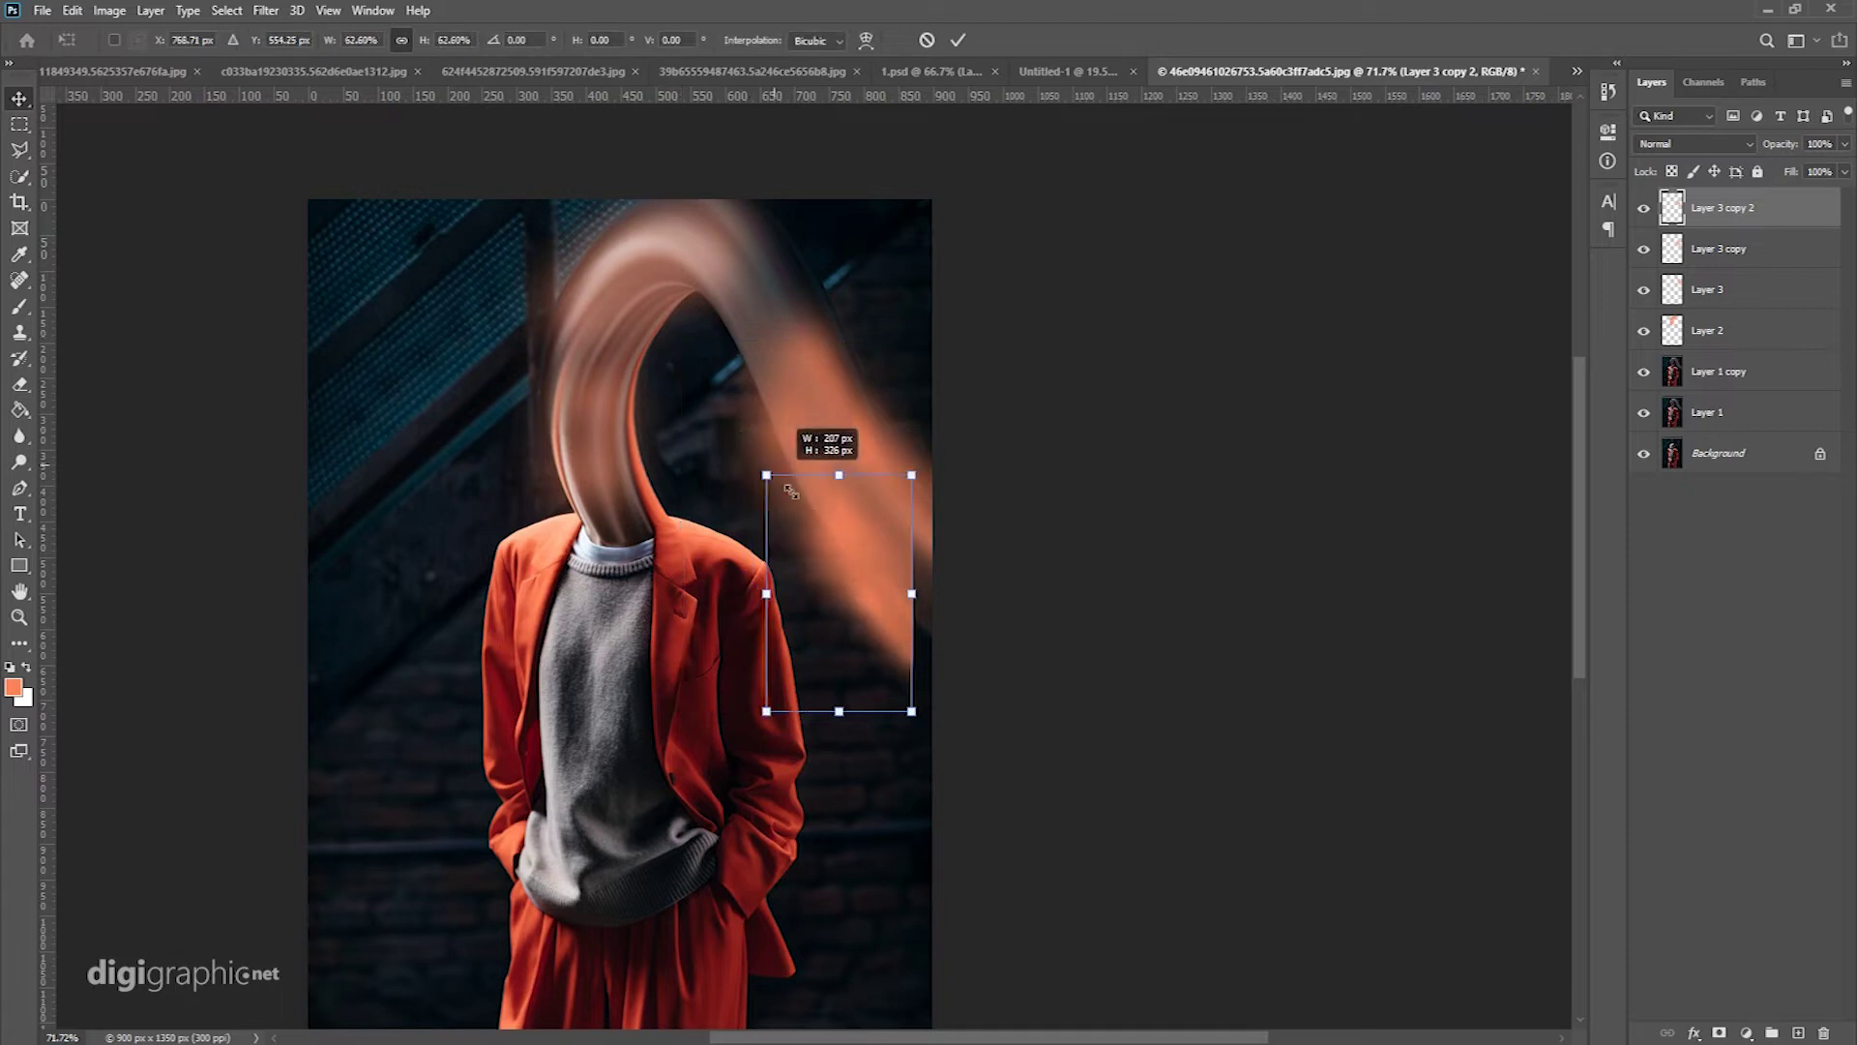
left_click_drag(870, 596, 590, 407)
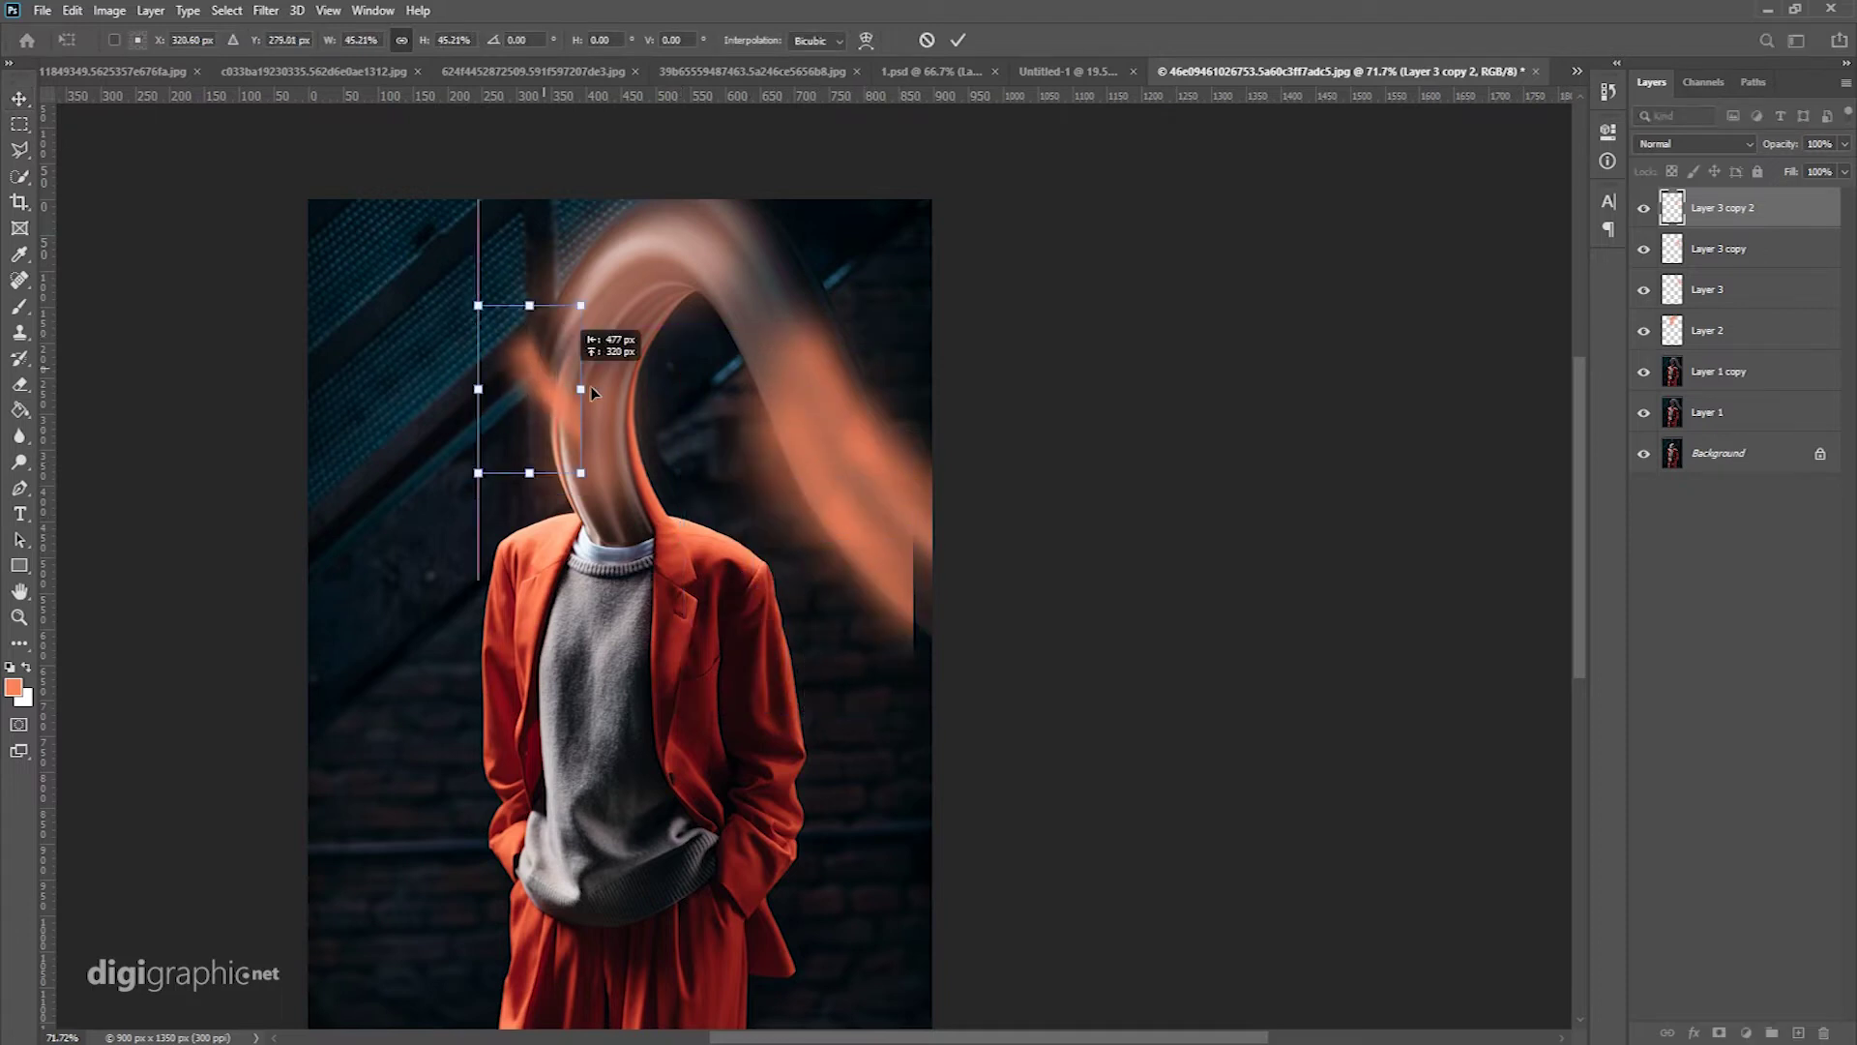
left_click_drag(667, 349, 723, 400)
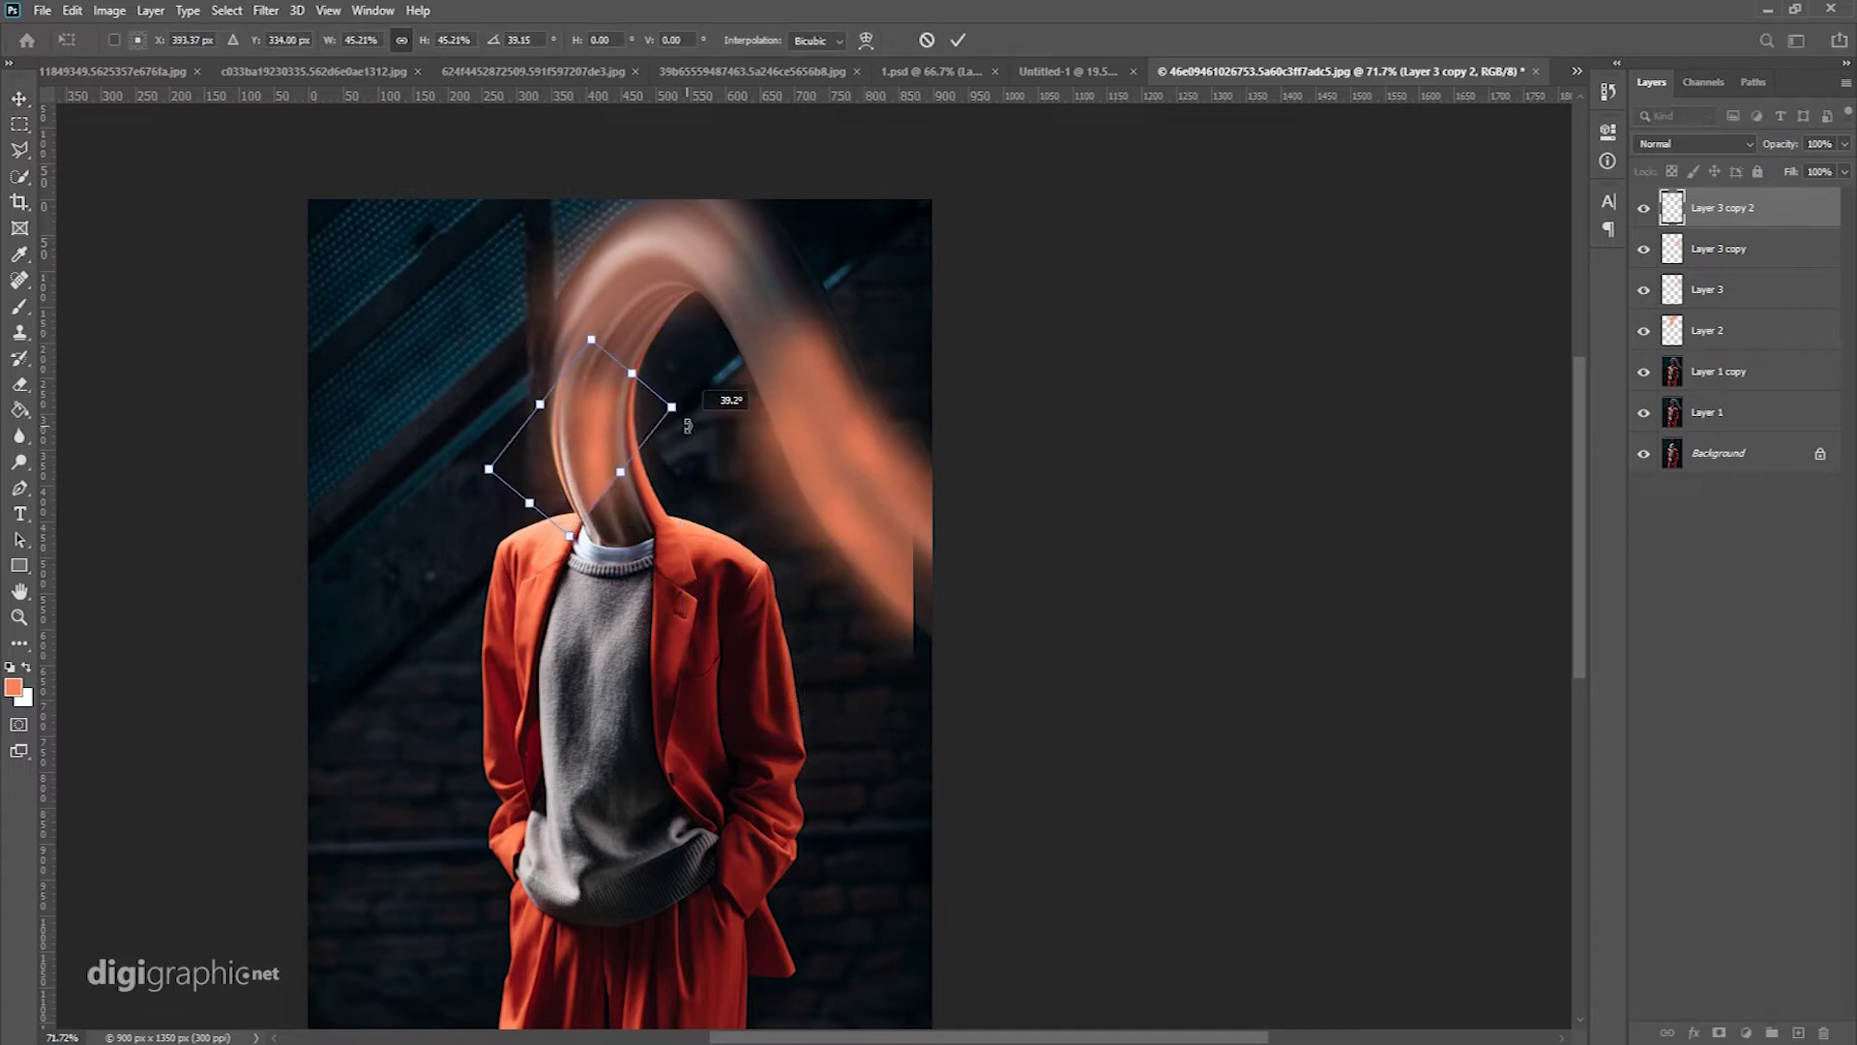
key("Return")
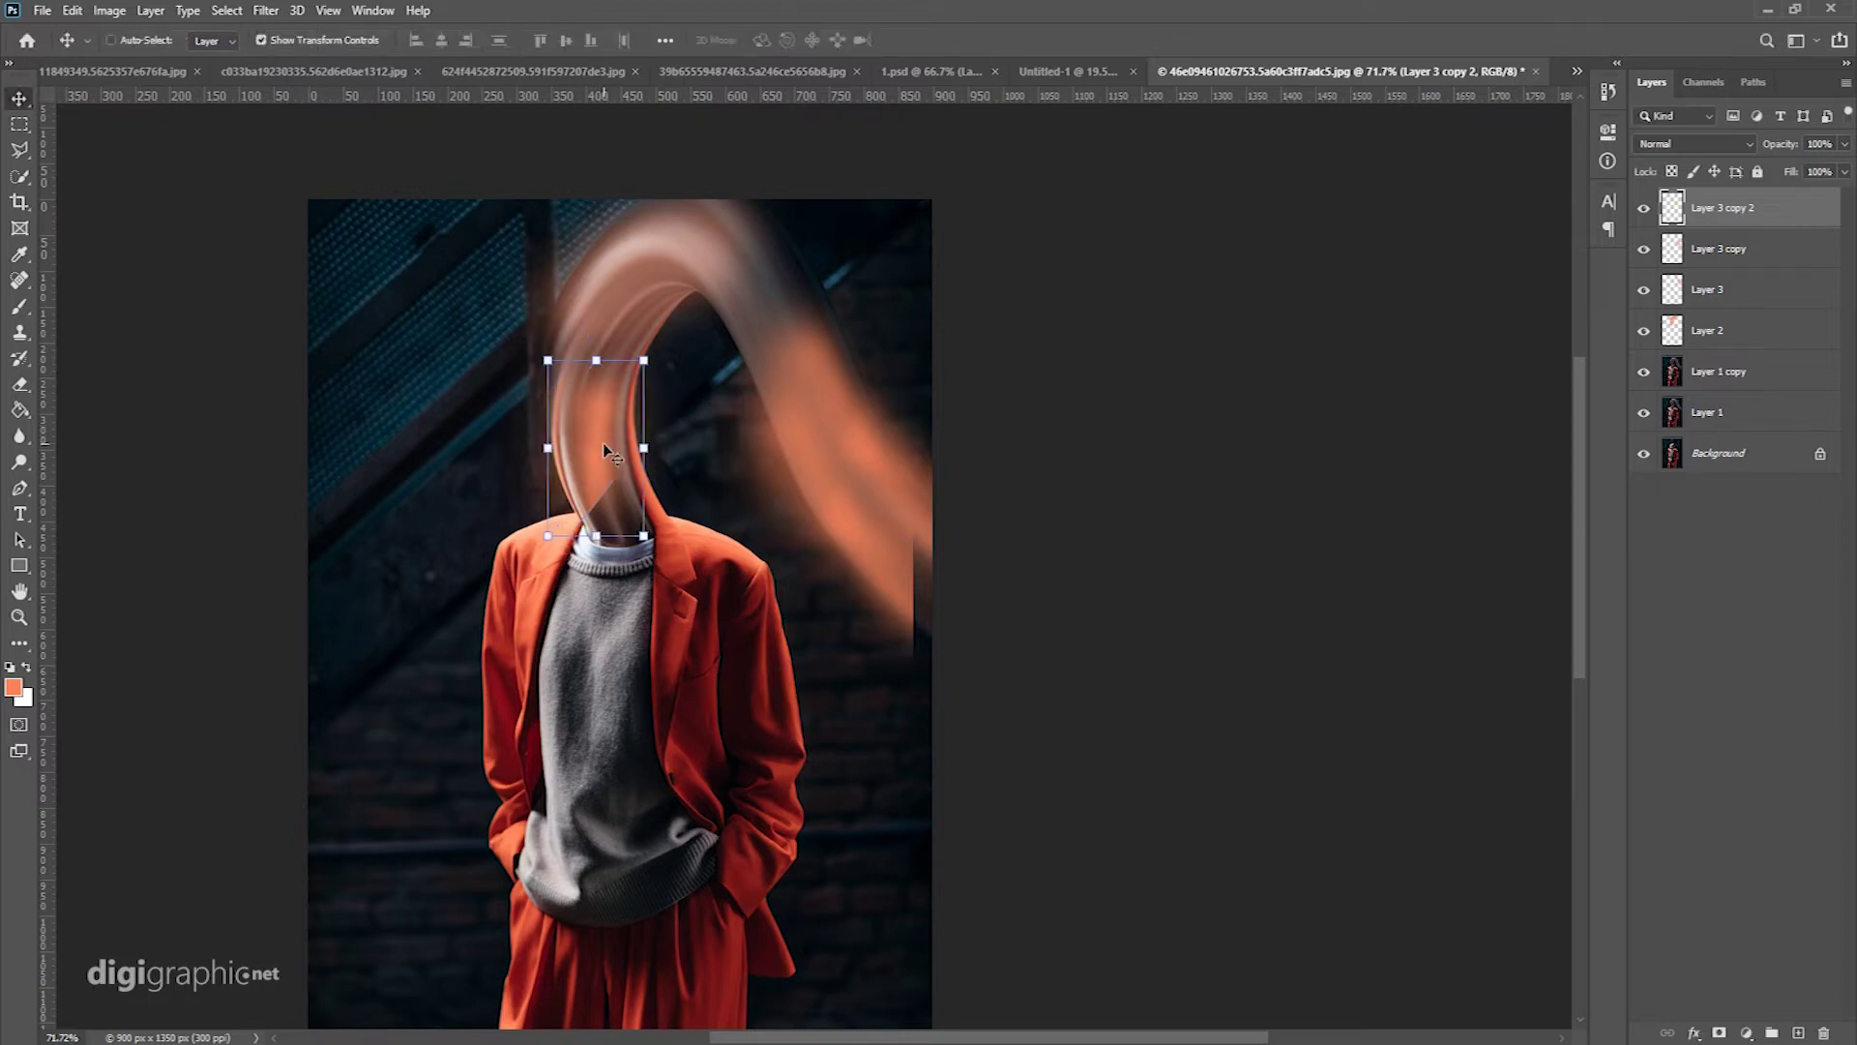
Step: Warp the ribbon copy so it curves up from the neck and stretches out to the shoulder
right_click(603, 447)
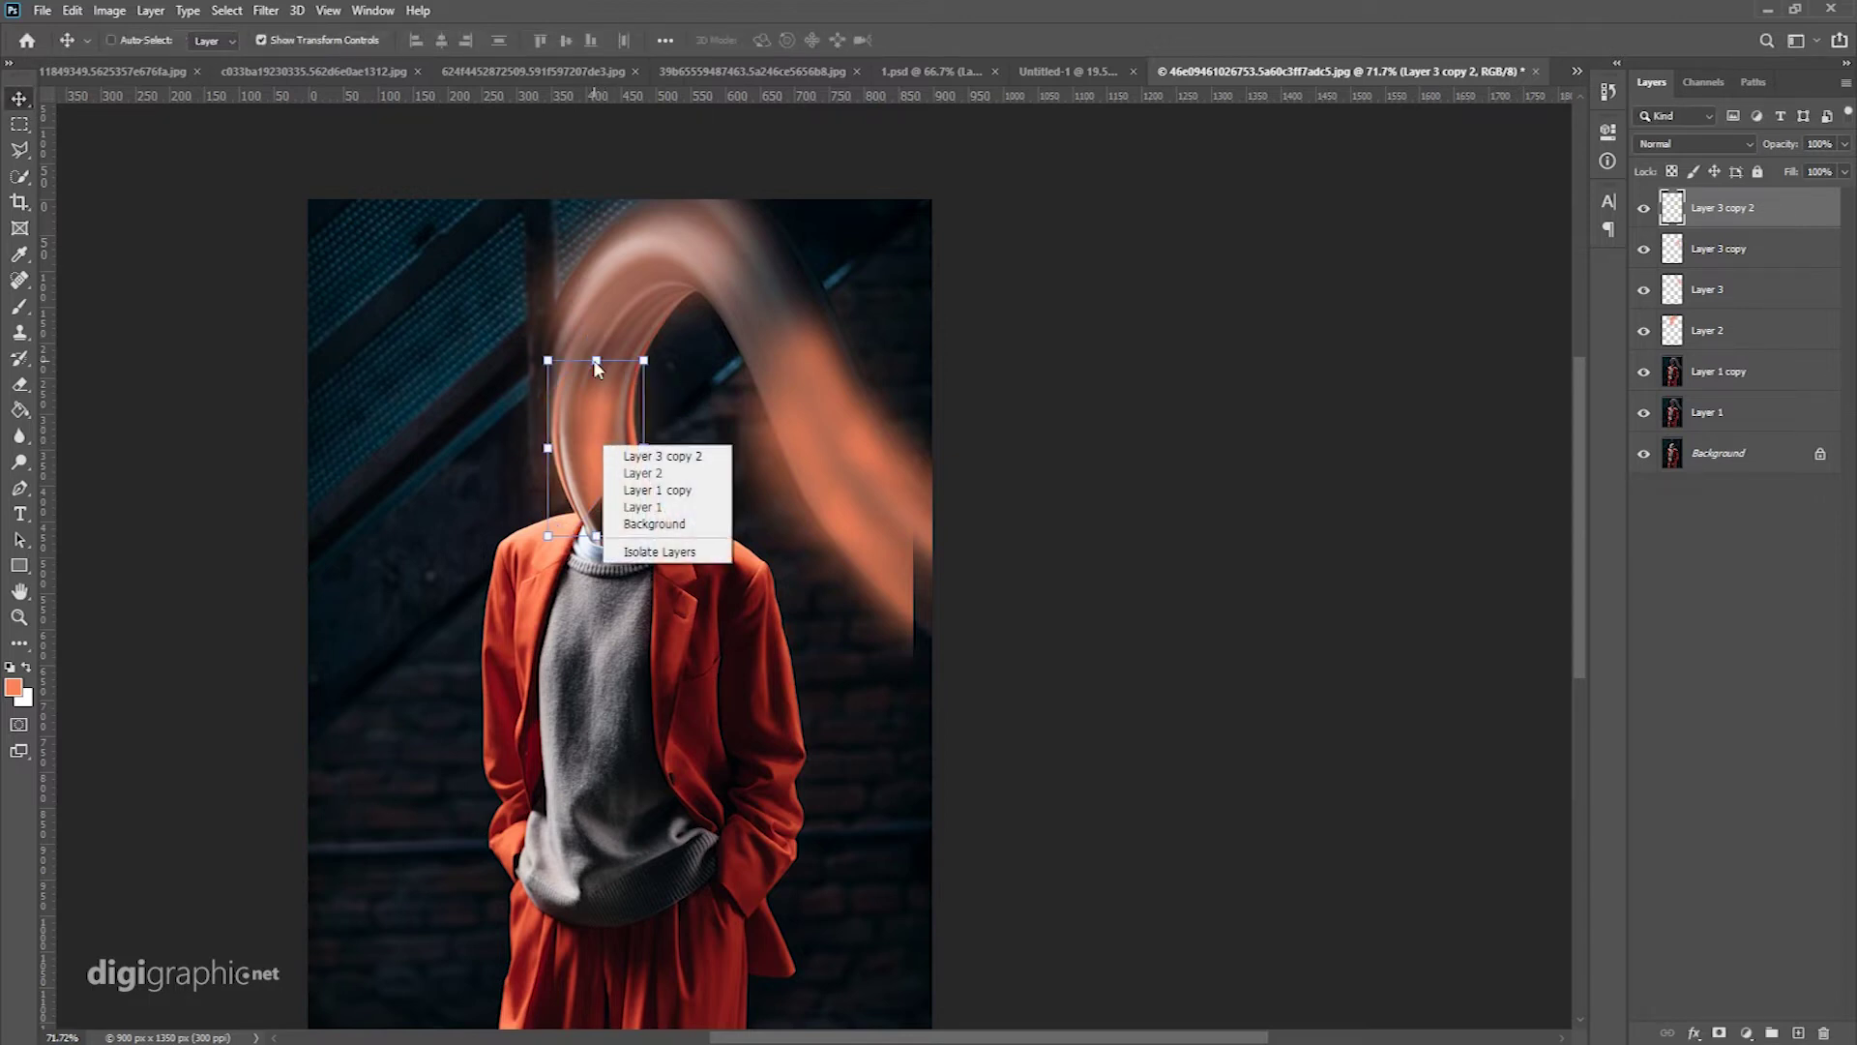
key("Escape")
right_click(894, 304)
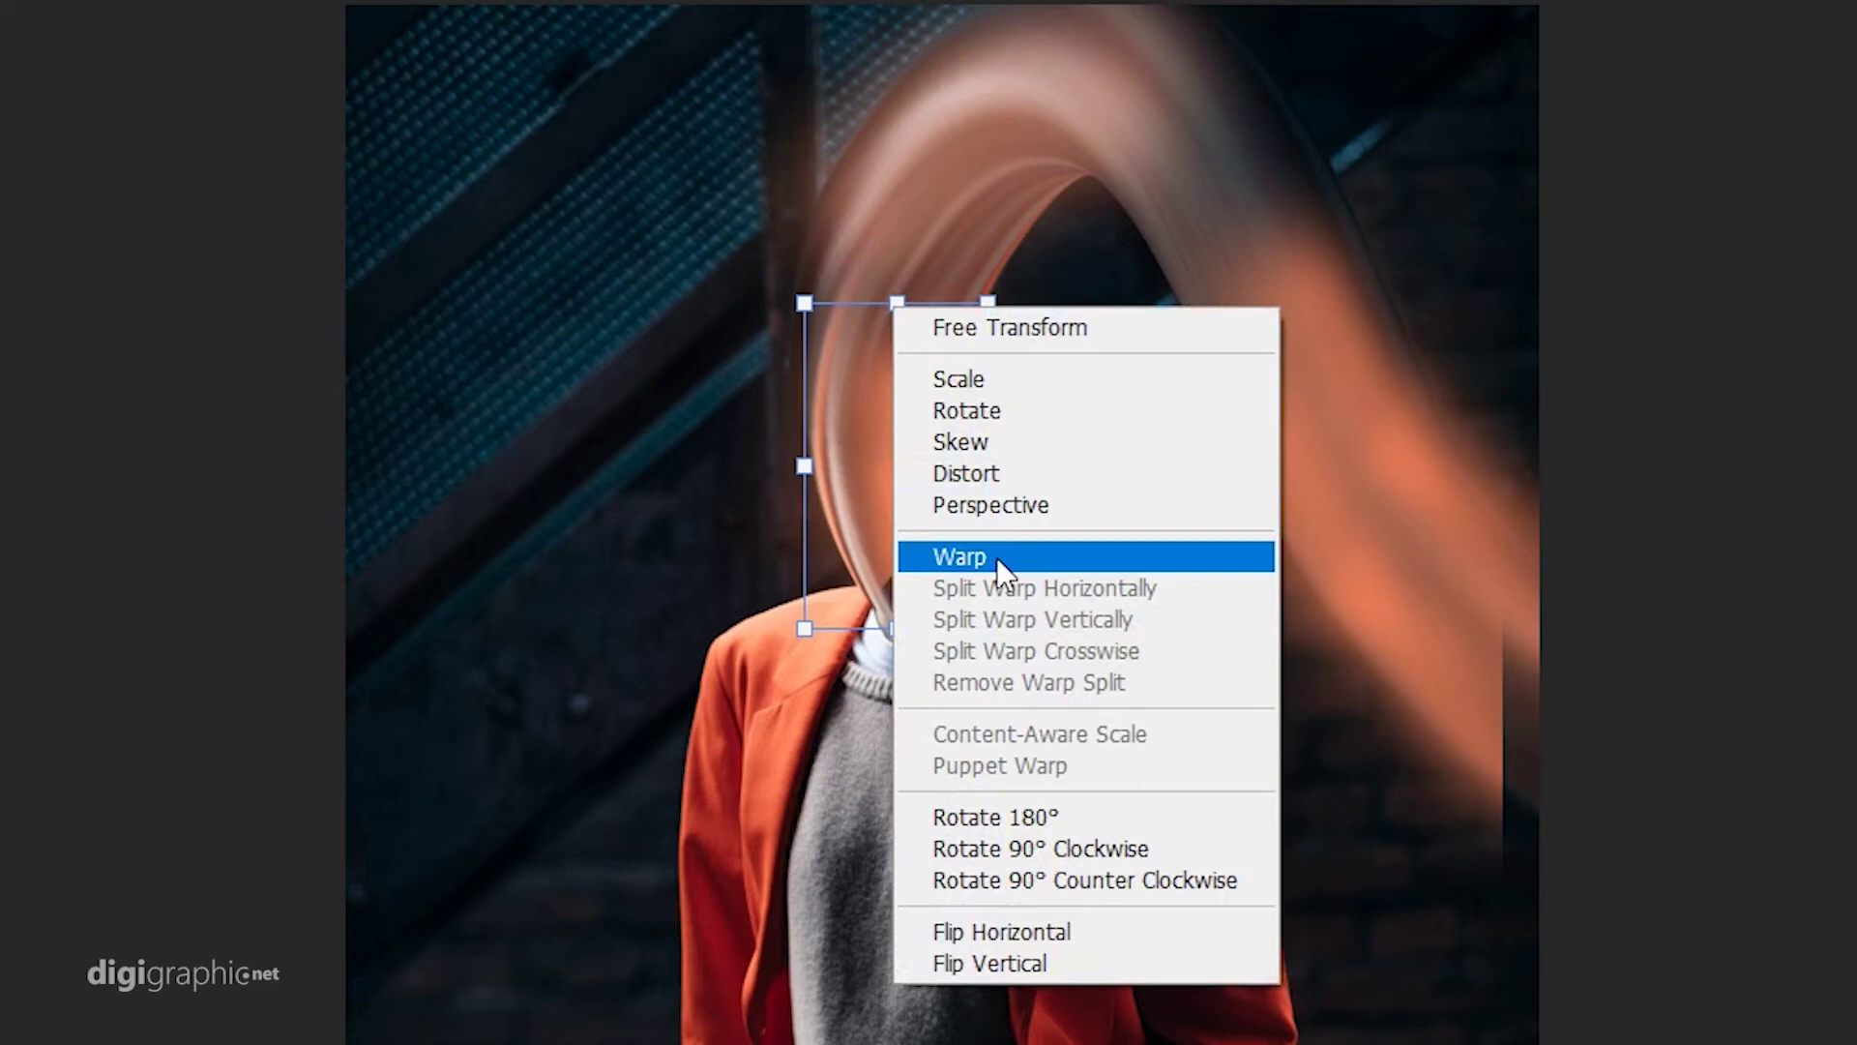
left_click(996, 557)
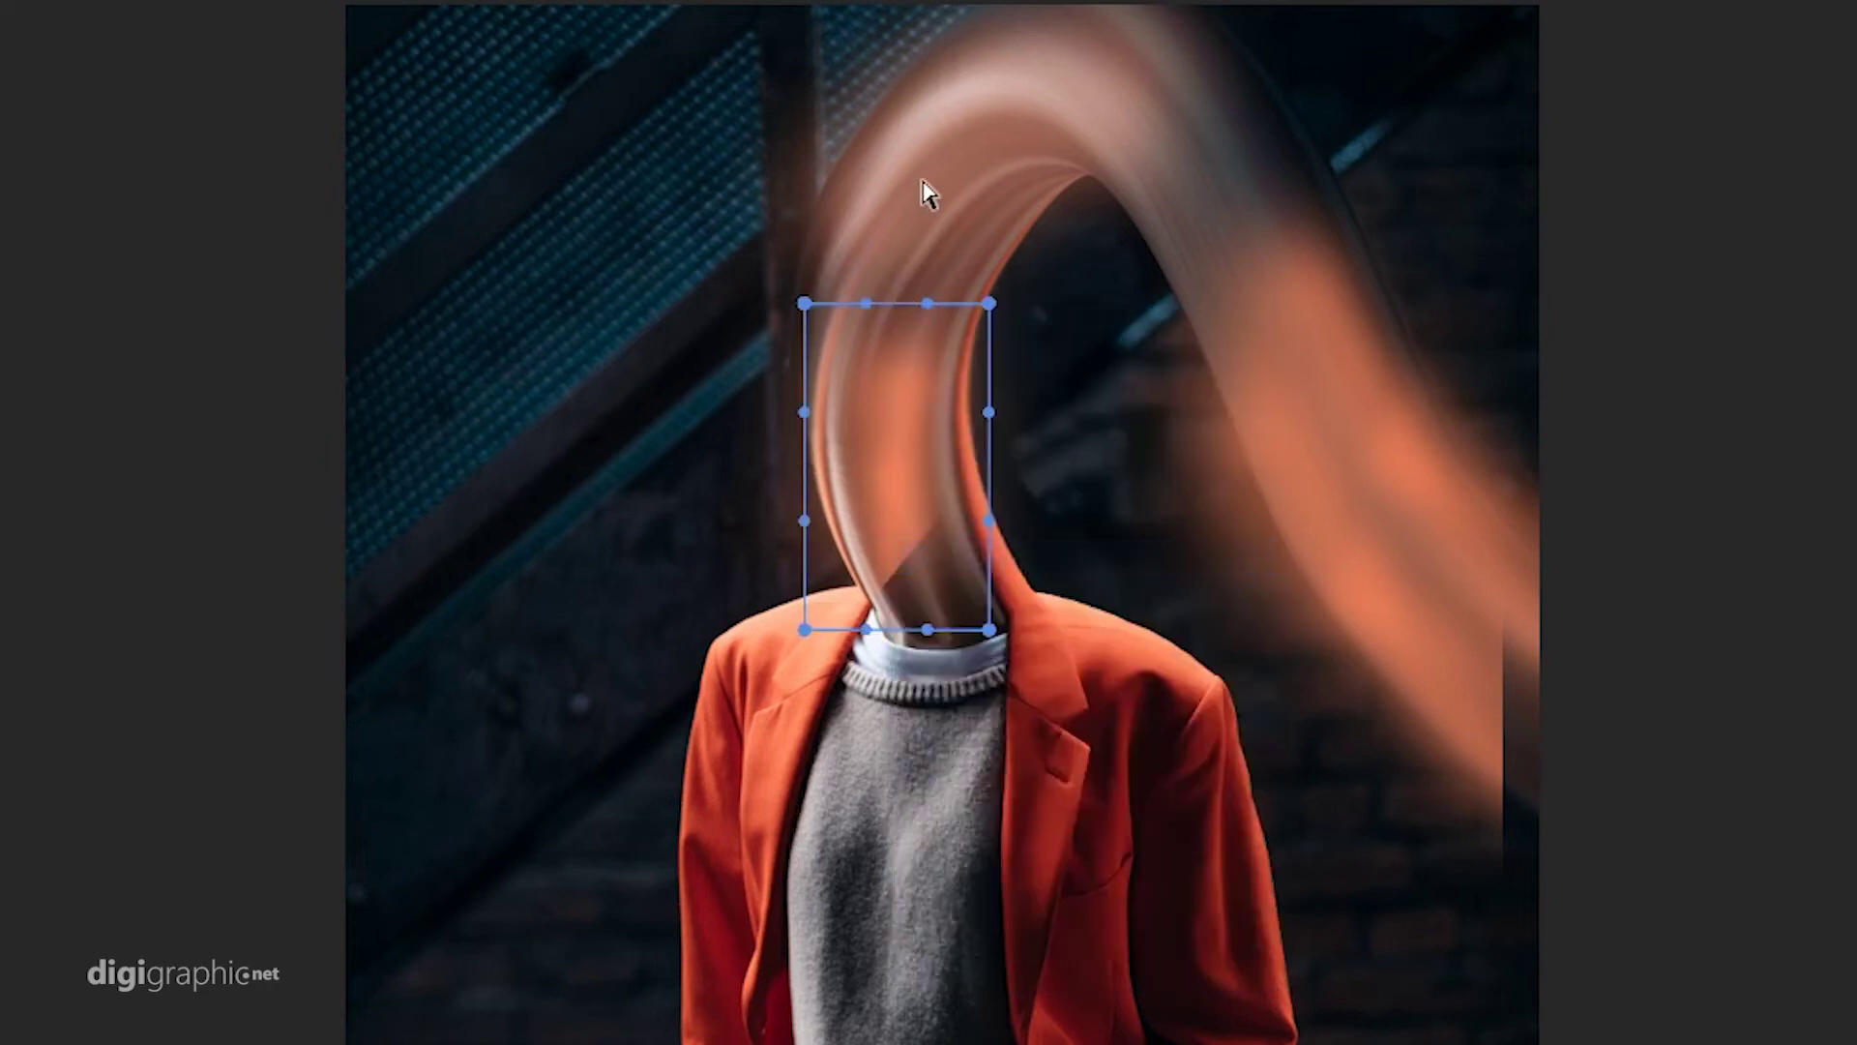
left_click_drag(865, 303, 929, 77)
left_click_drag(1006, 14, 1006, 3)
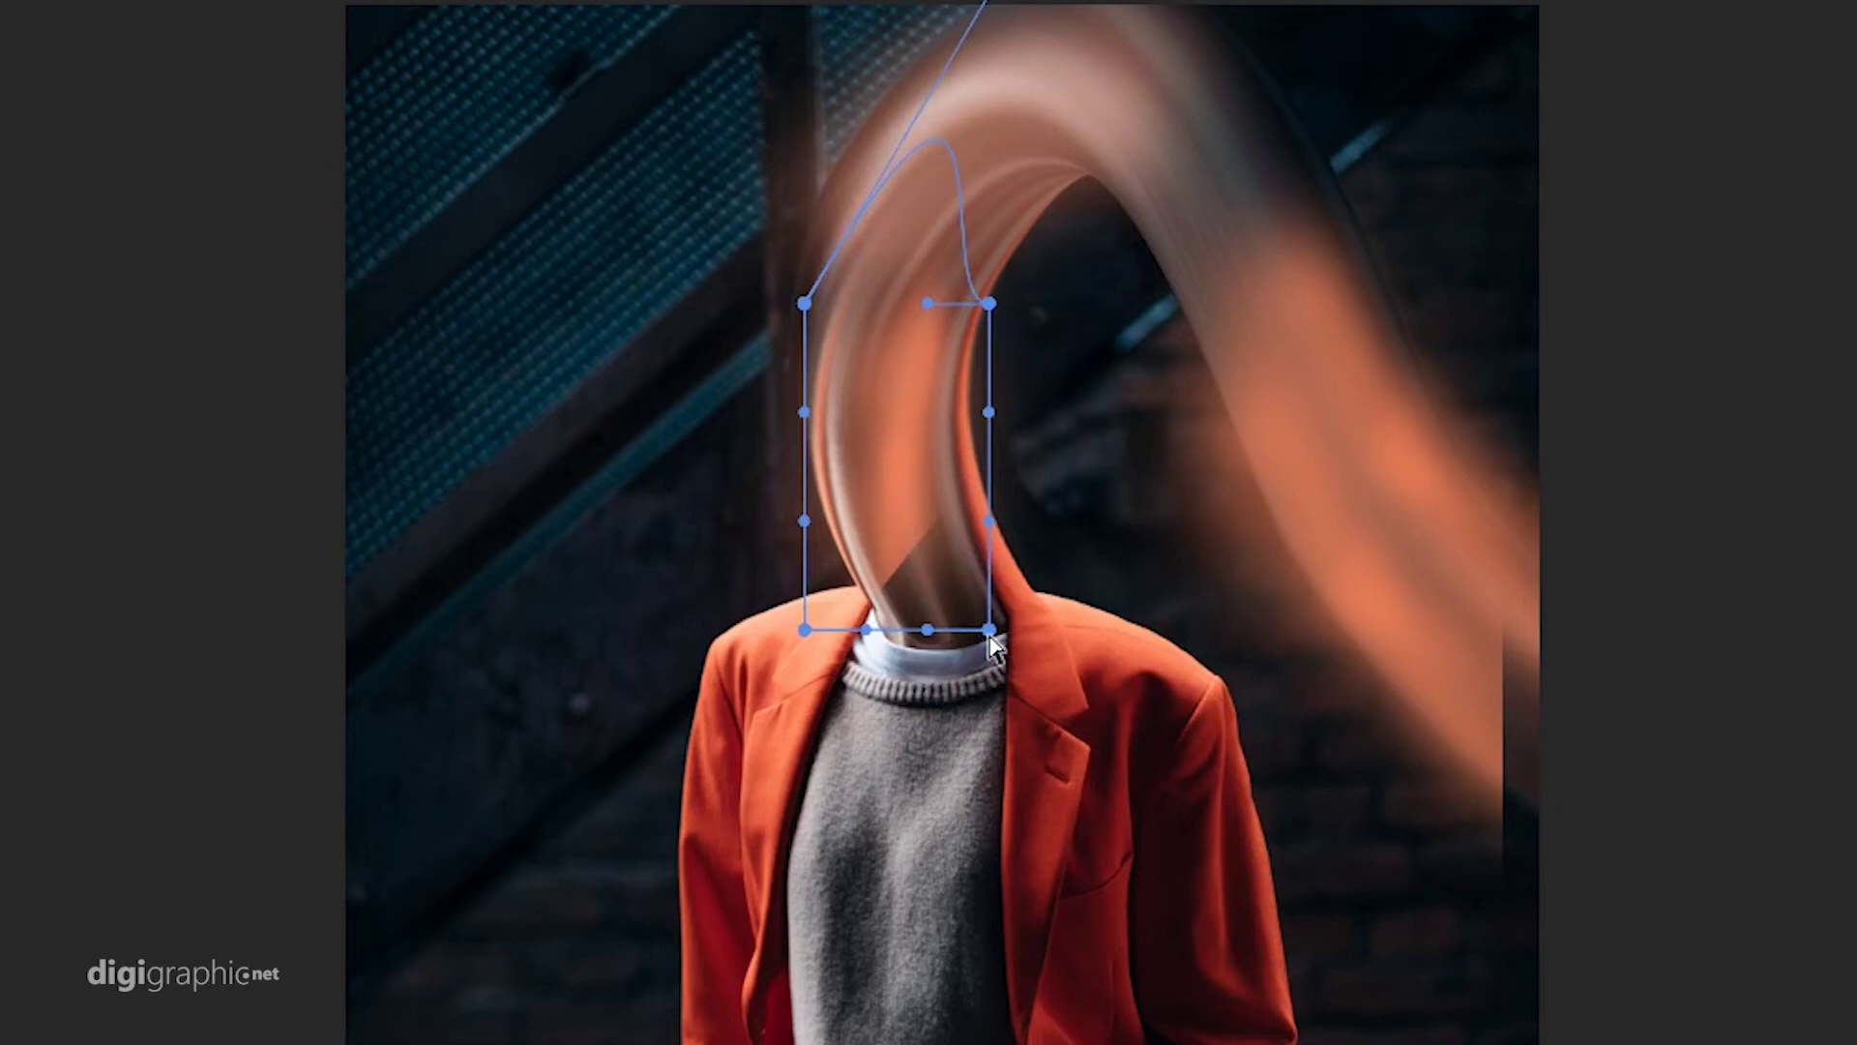
left_click_drag(988, 630, 1179, 693)
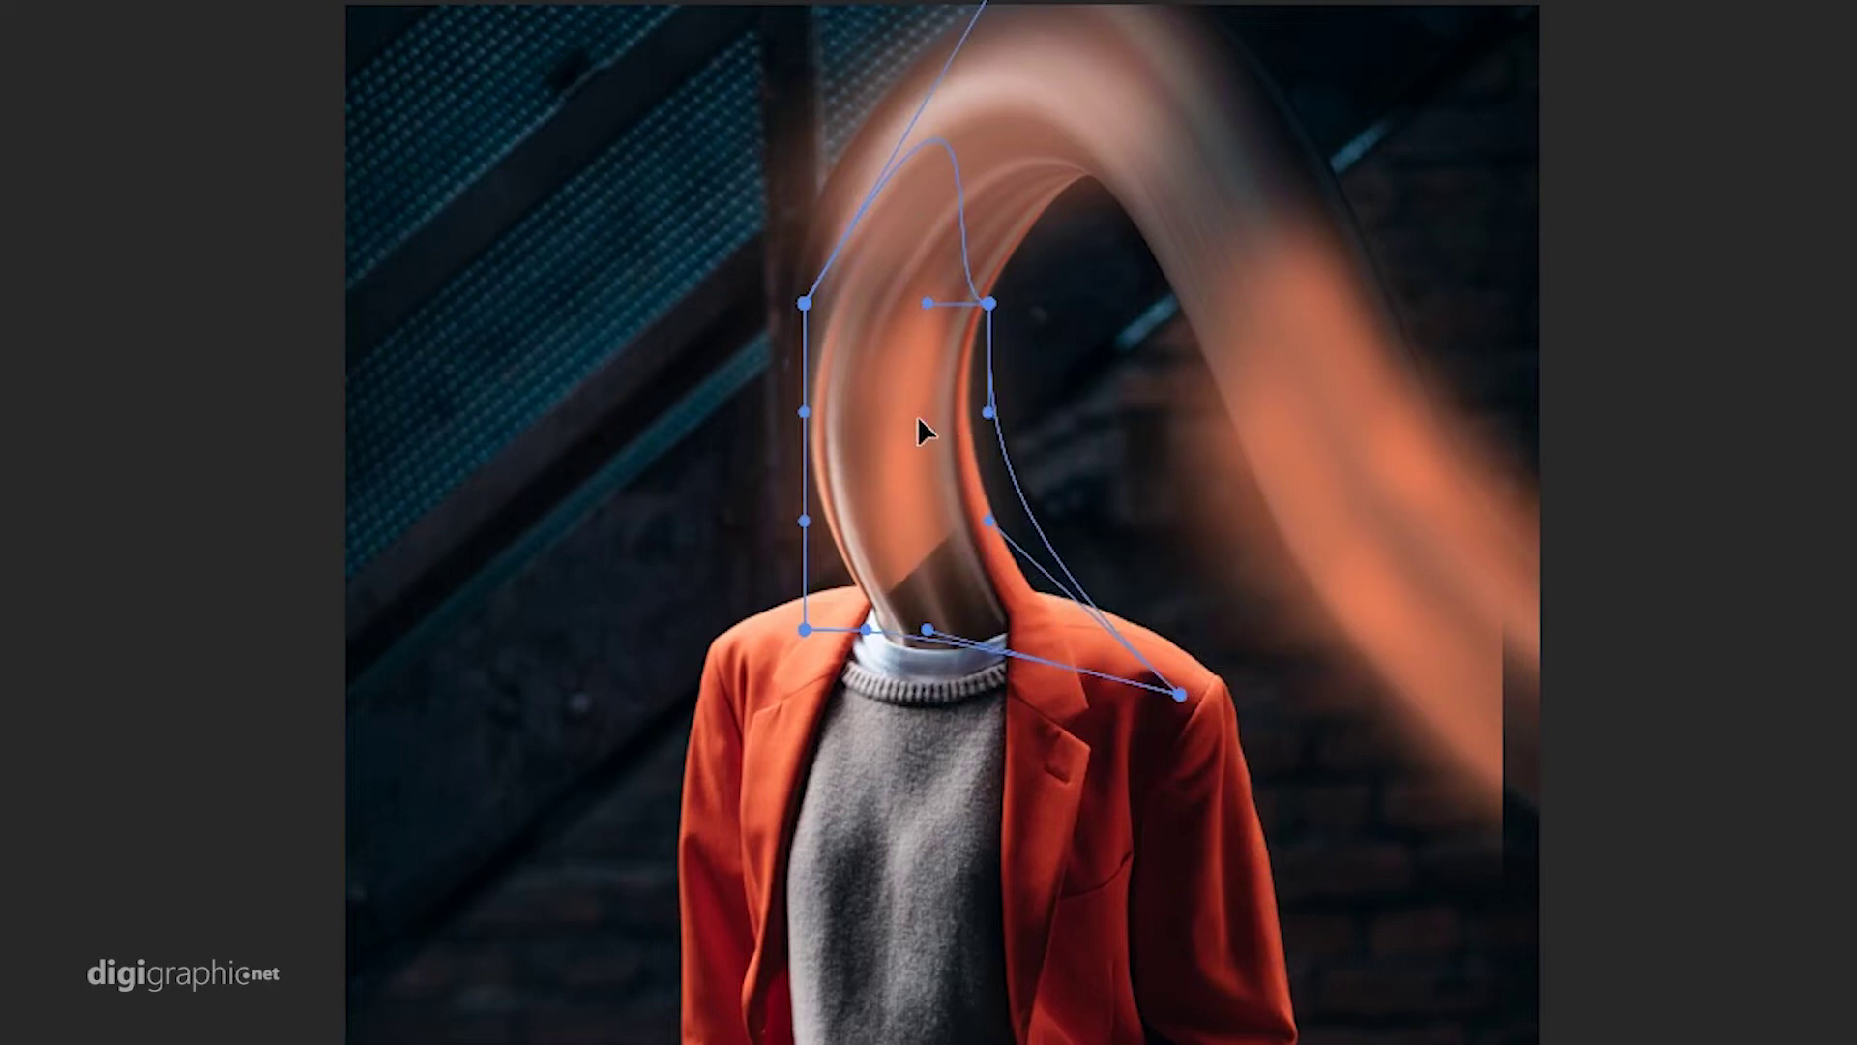
left_click_drag(999, 414, 998, 401)
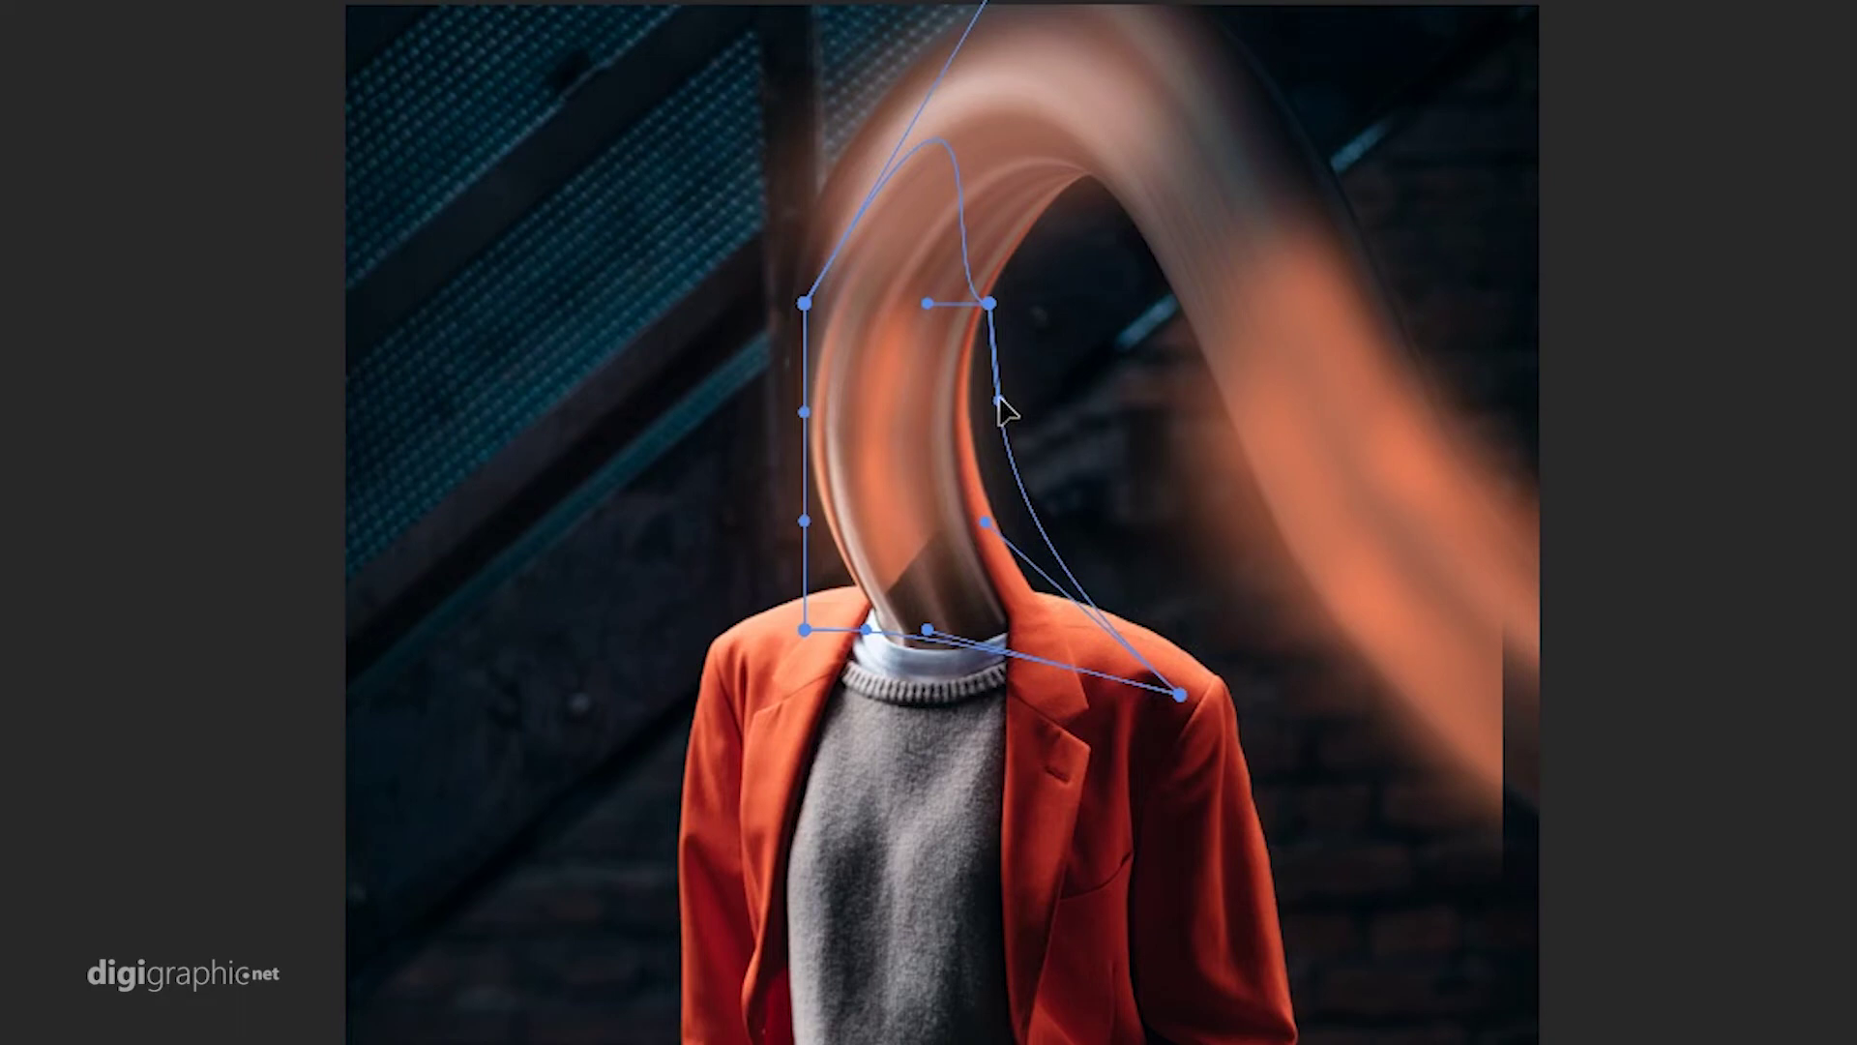
left_click_drag(884, 329, 890, 230)
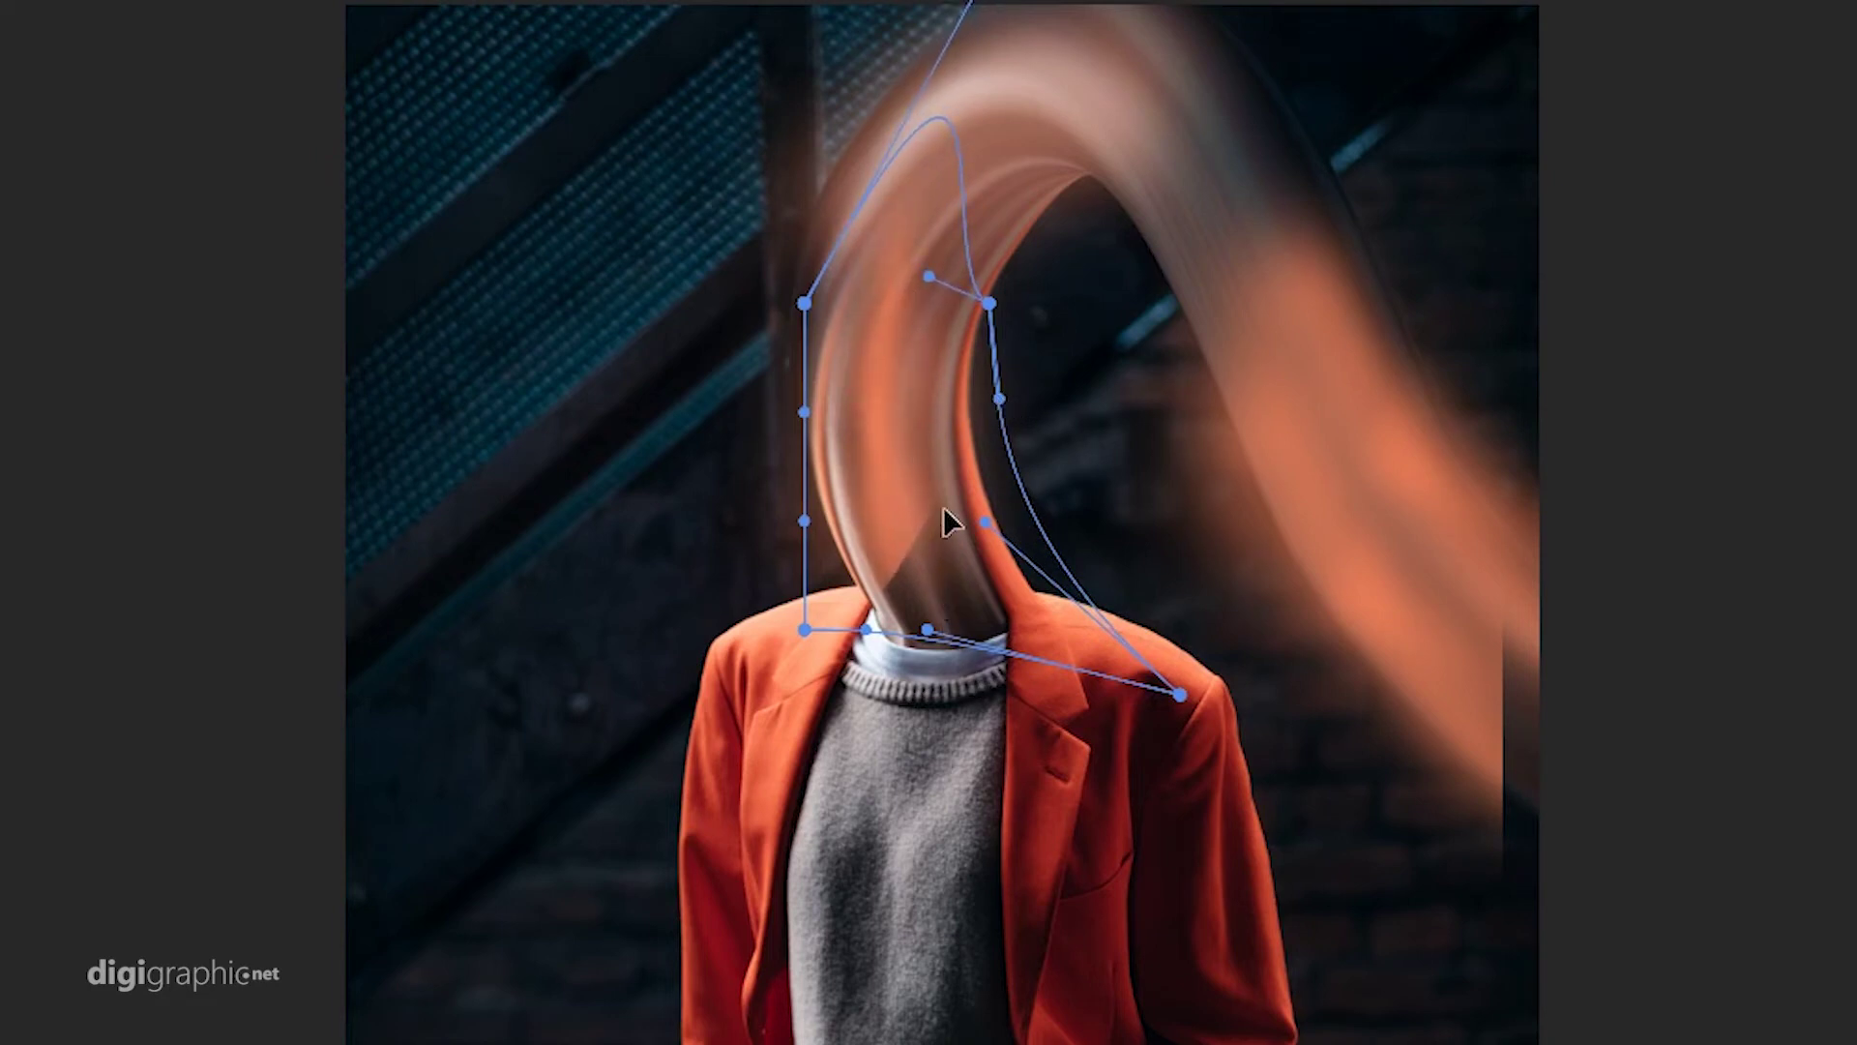
key("Return")
Step: Pick a smaller eraser brush size
key("Return")
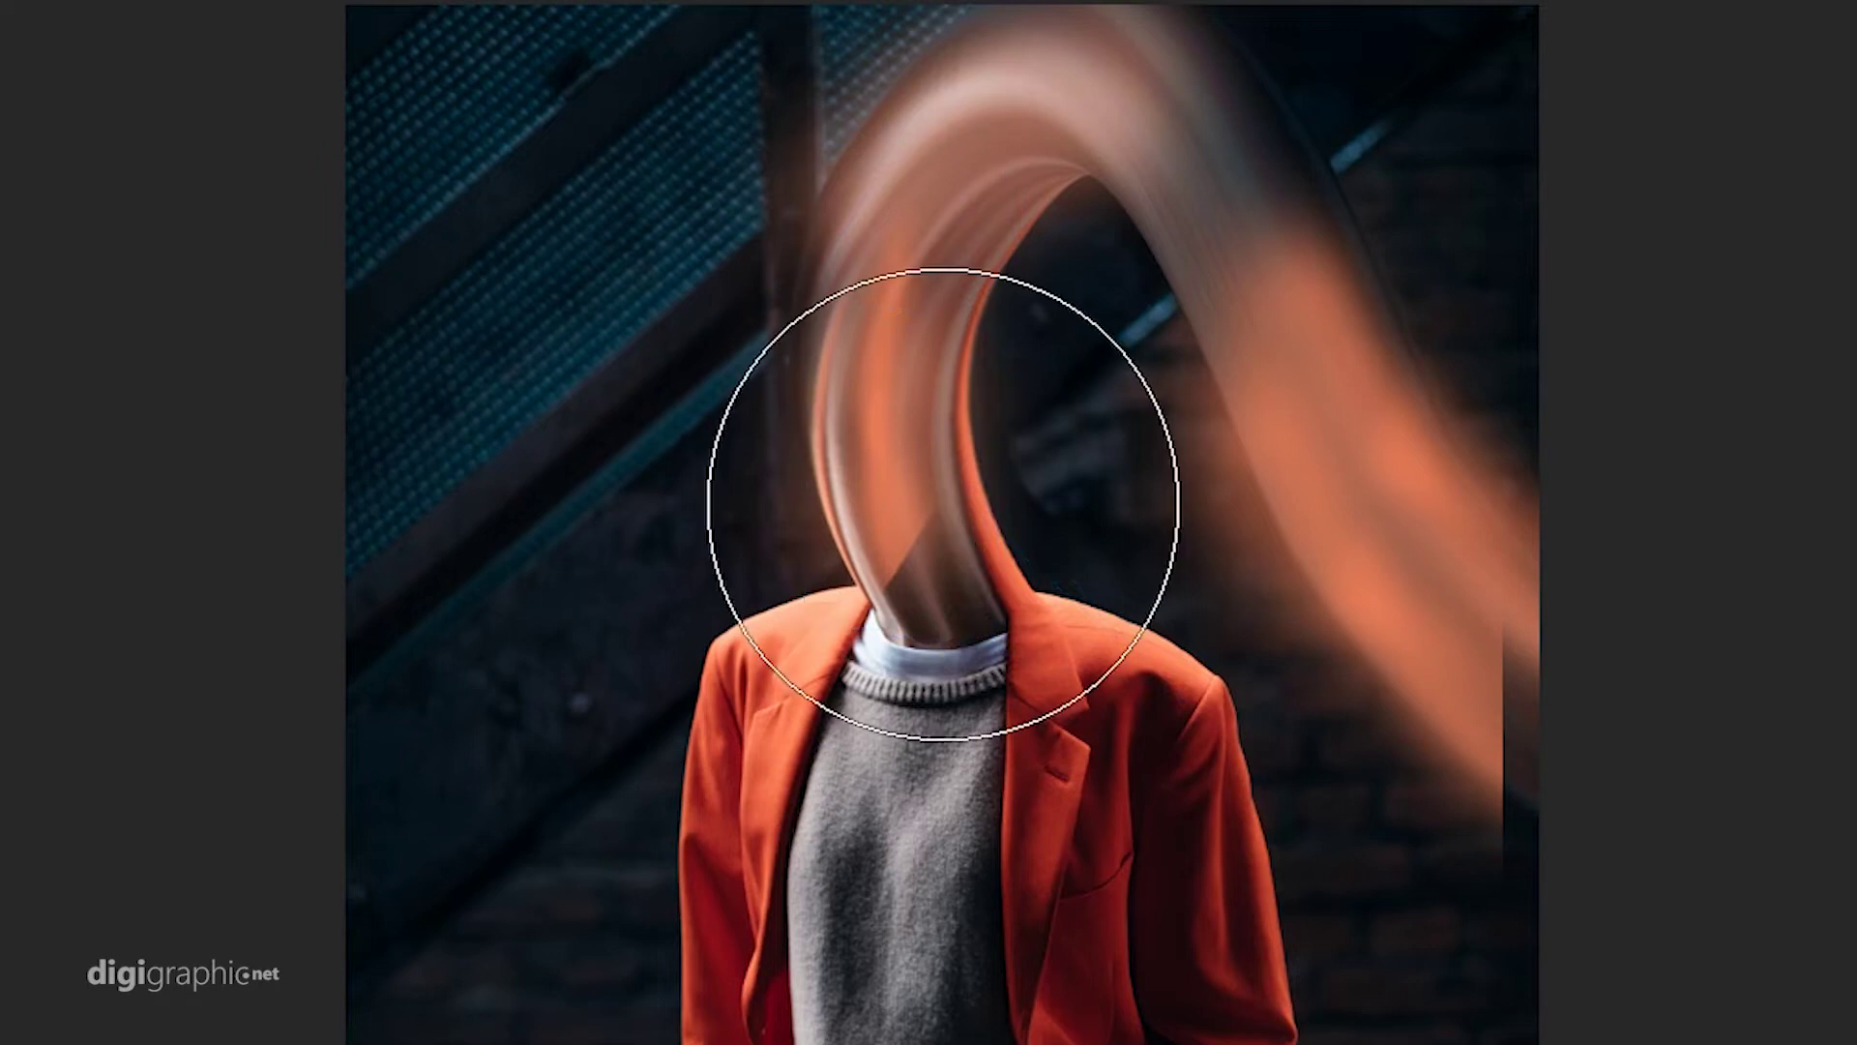
right_click(1006, 484)
left_click(1250, 586)
key("Return")
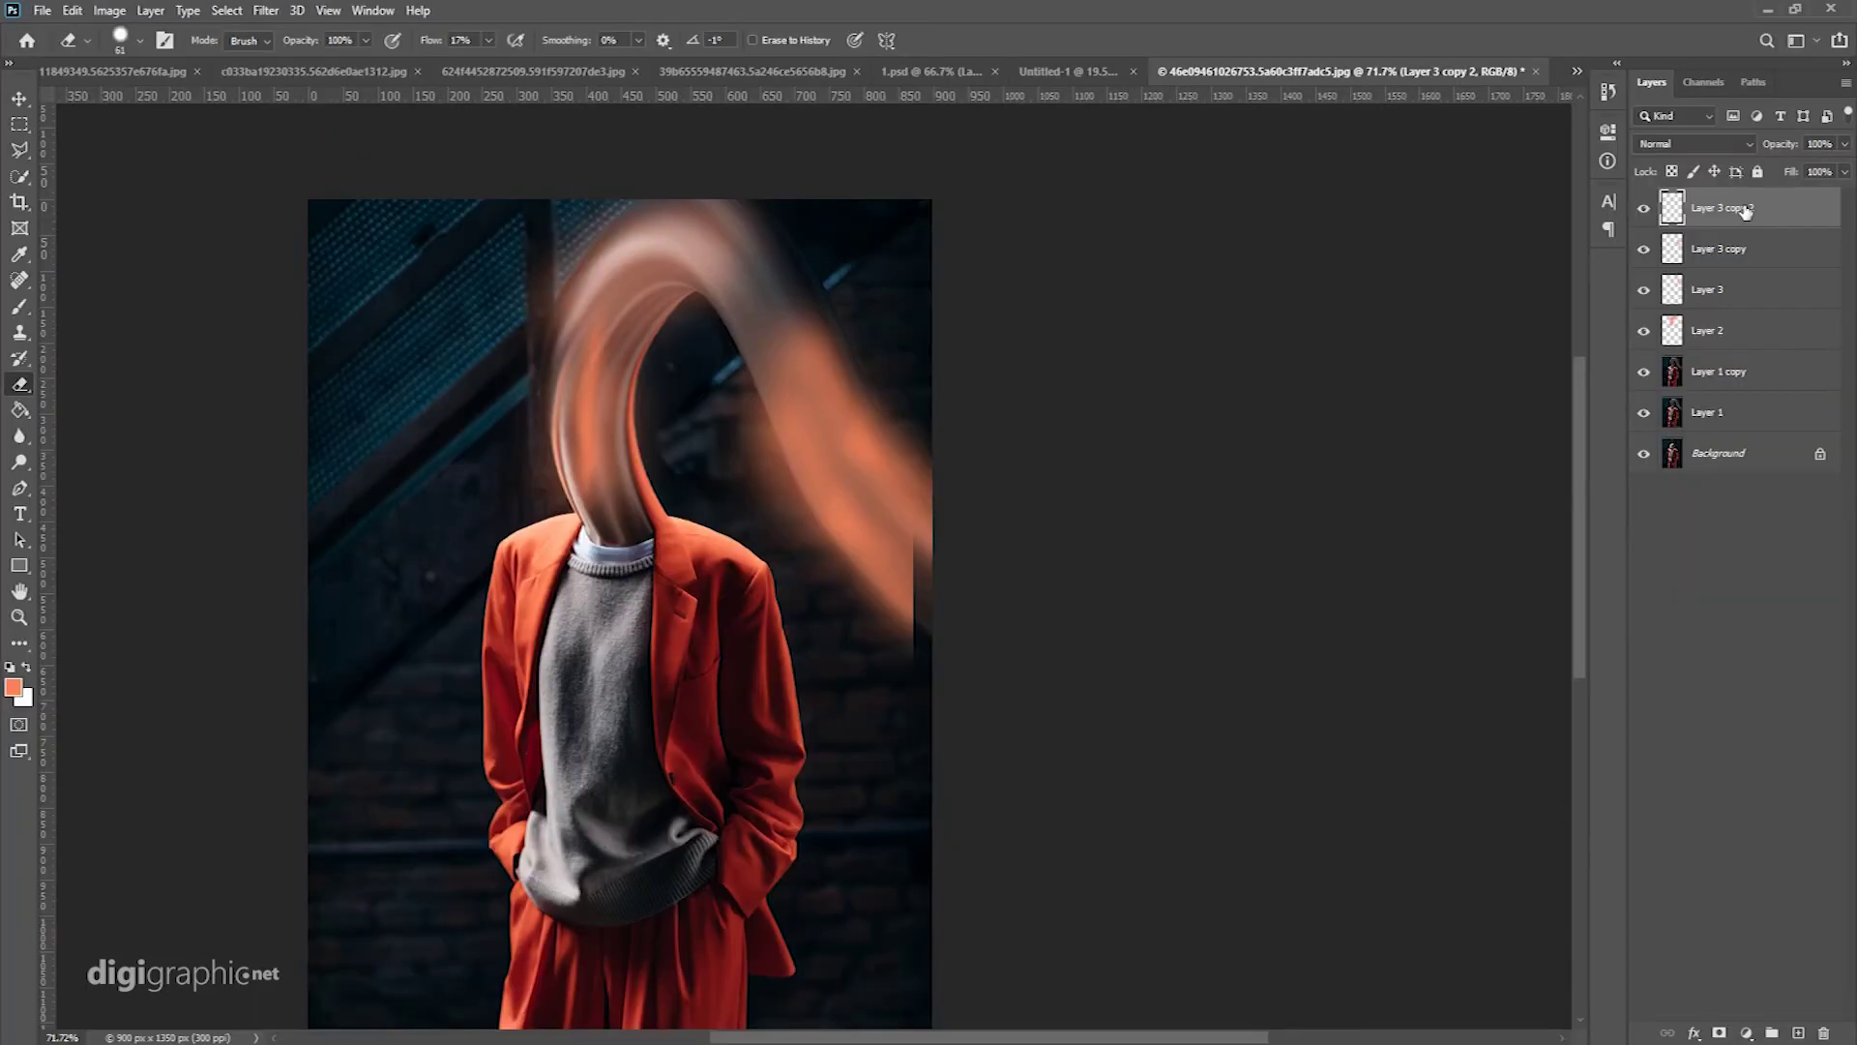
Step: Blend Layer 3 copy 2 in Screen mode and nudge Layer 3 copy slightly into place
left_click(1712, 145)
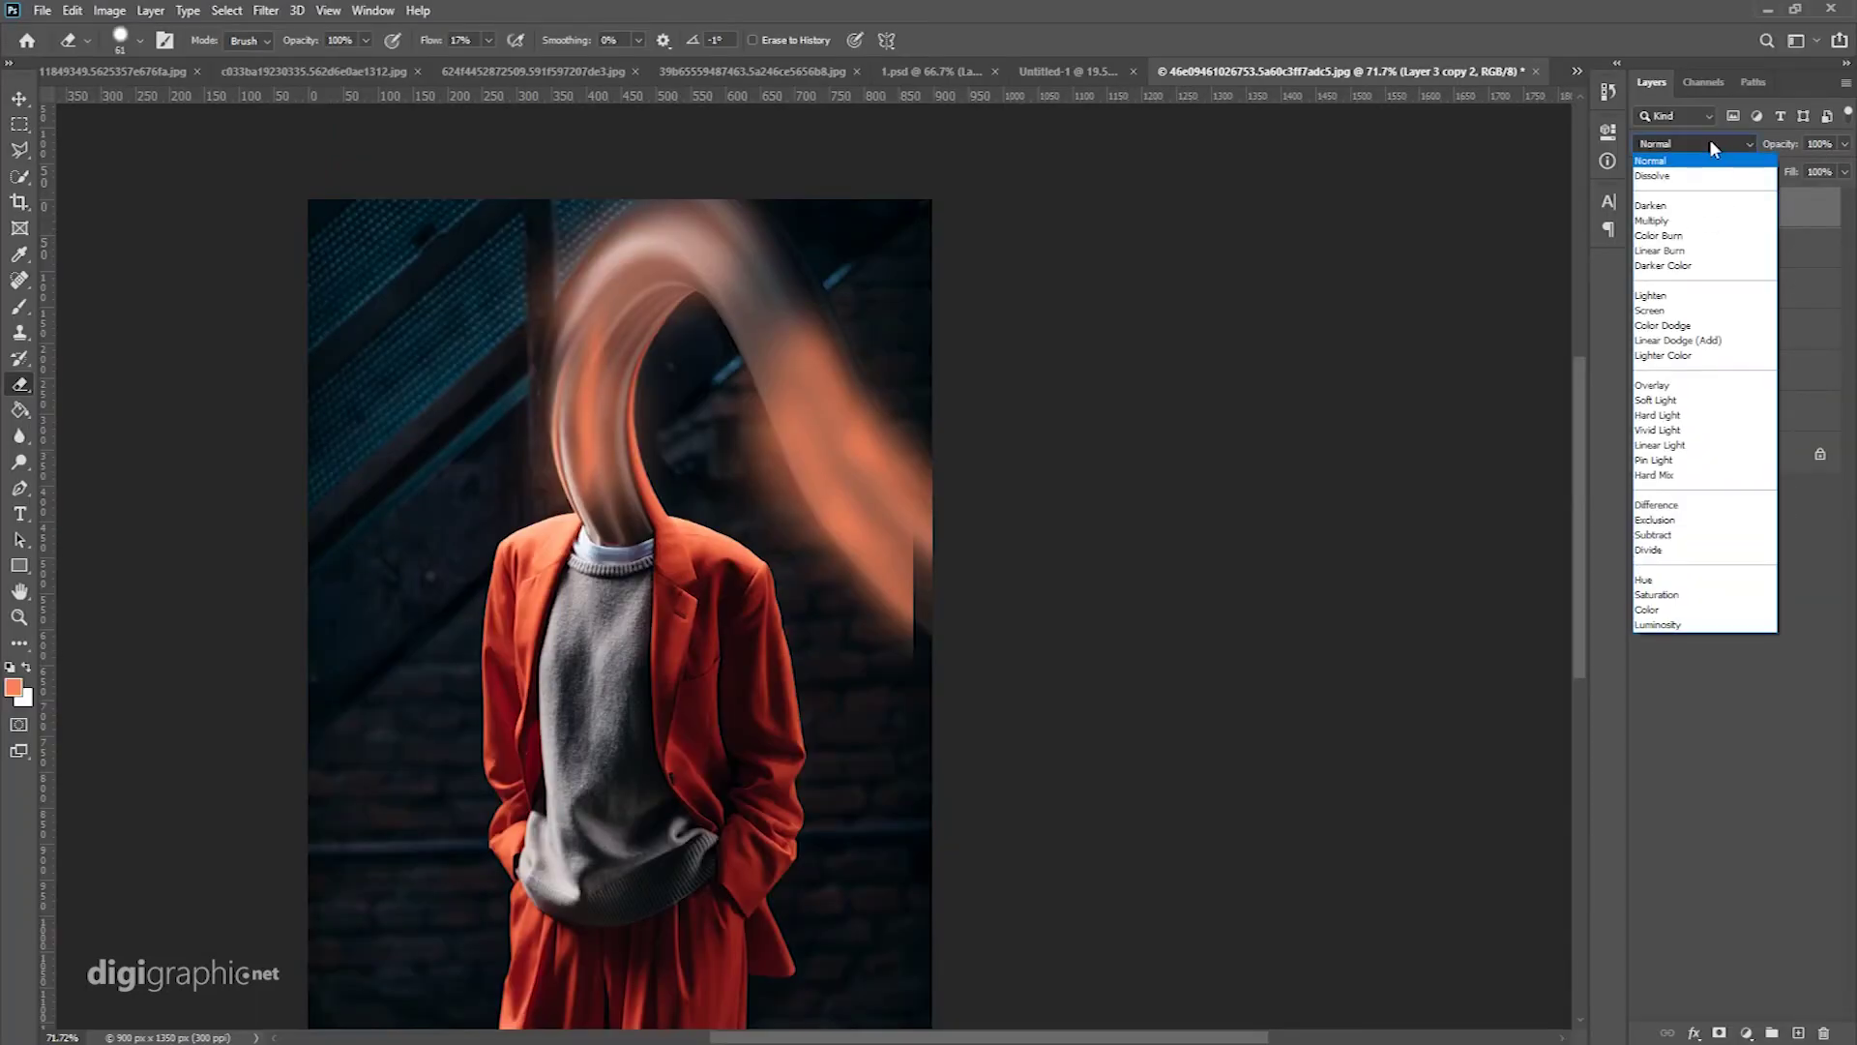
left_click(1680, 312)
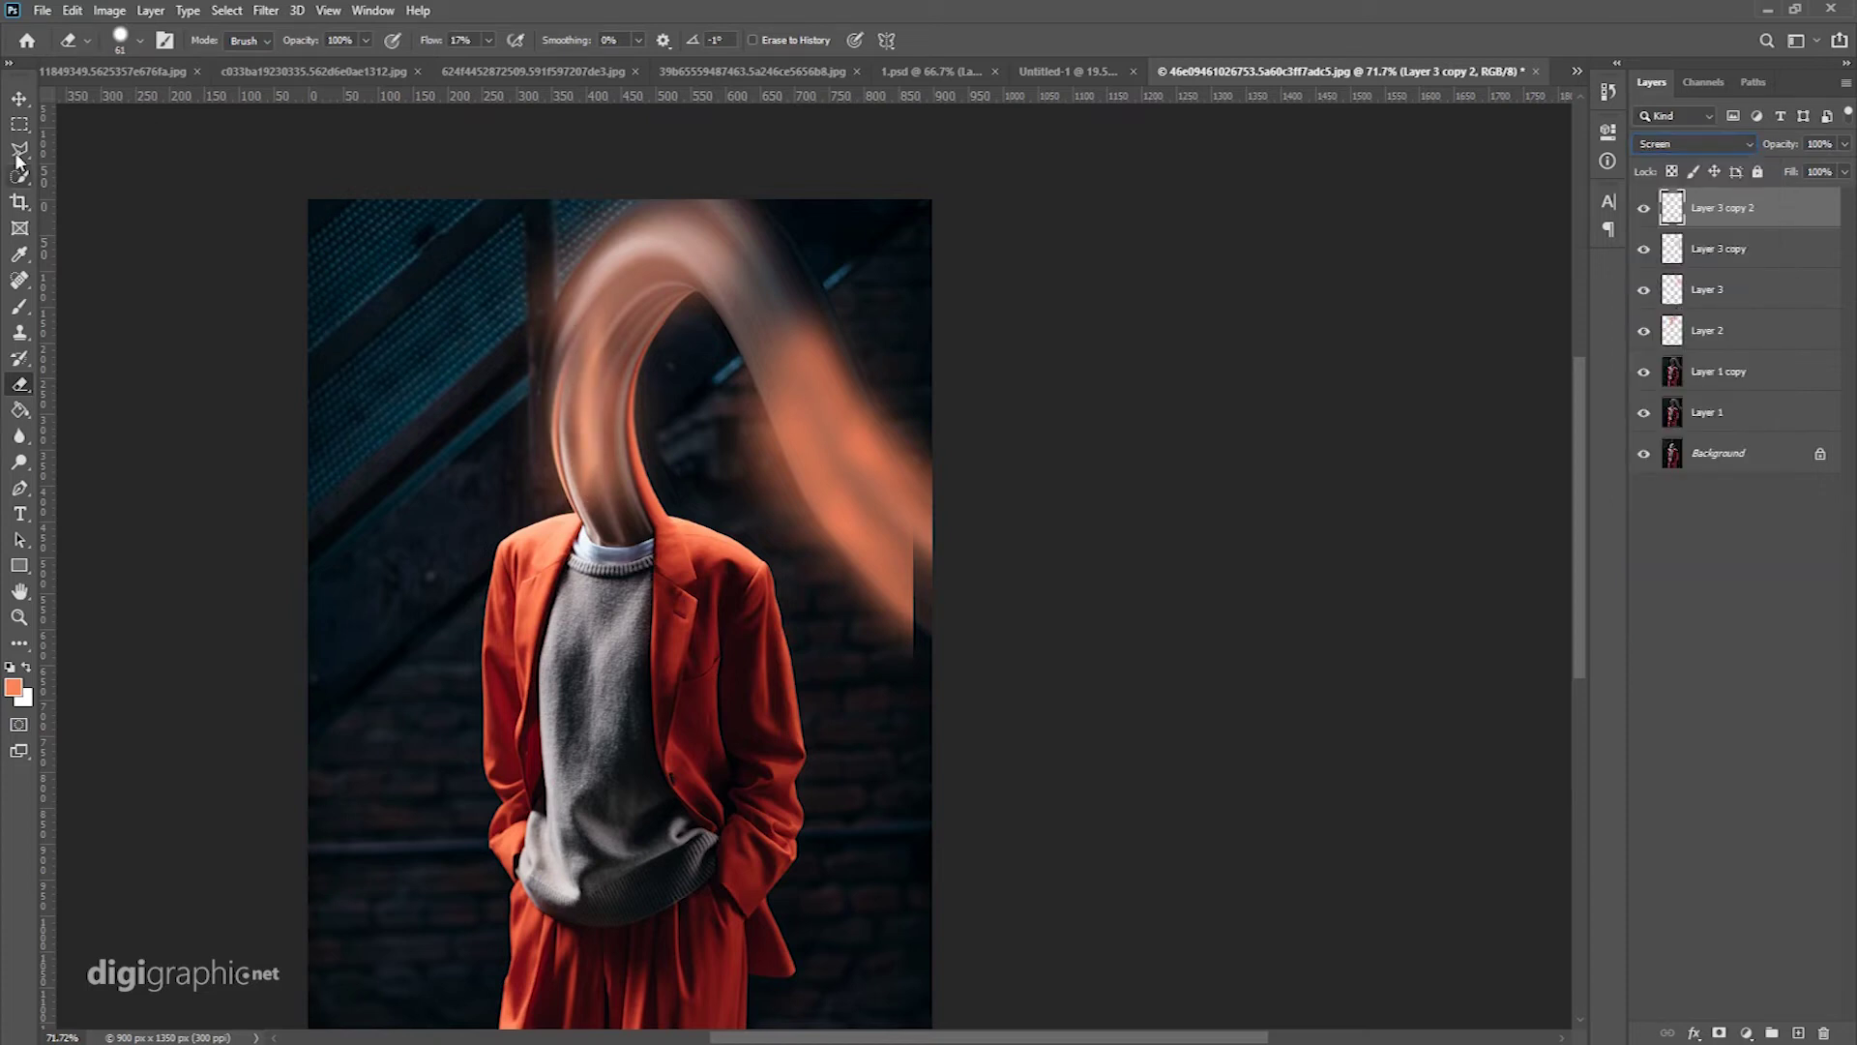
left_click(16, 100)
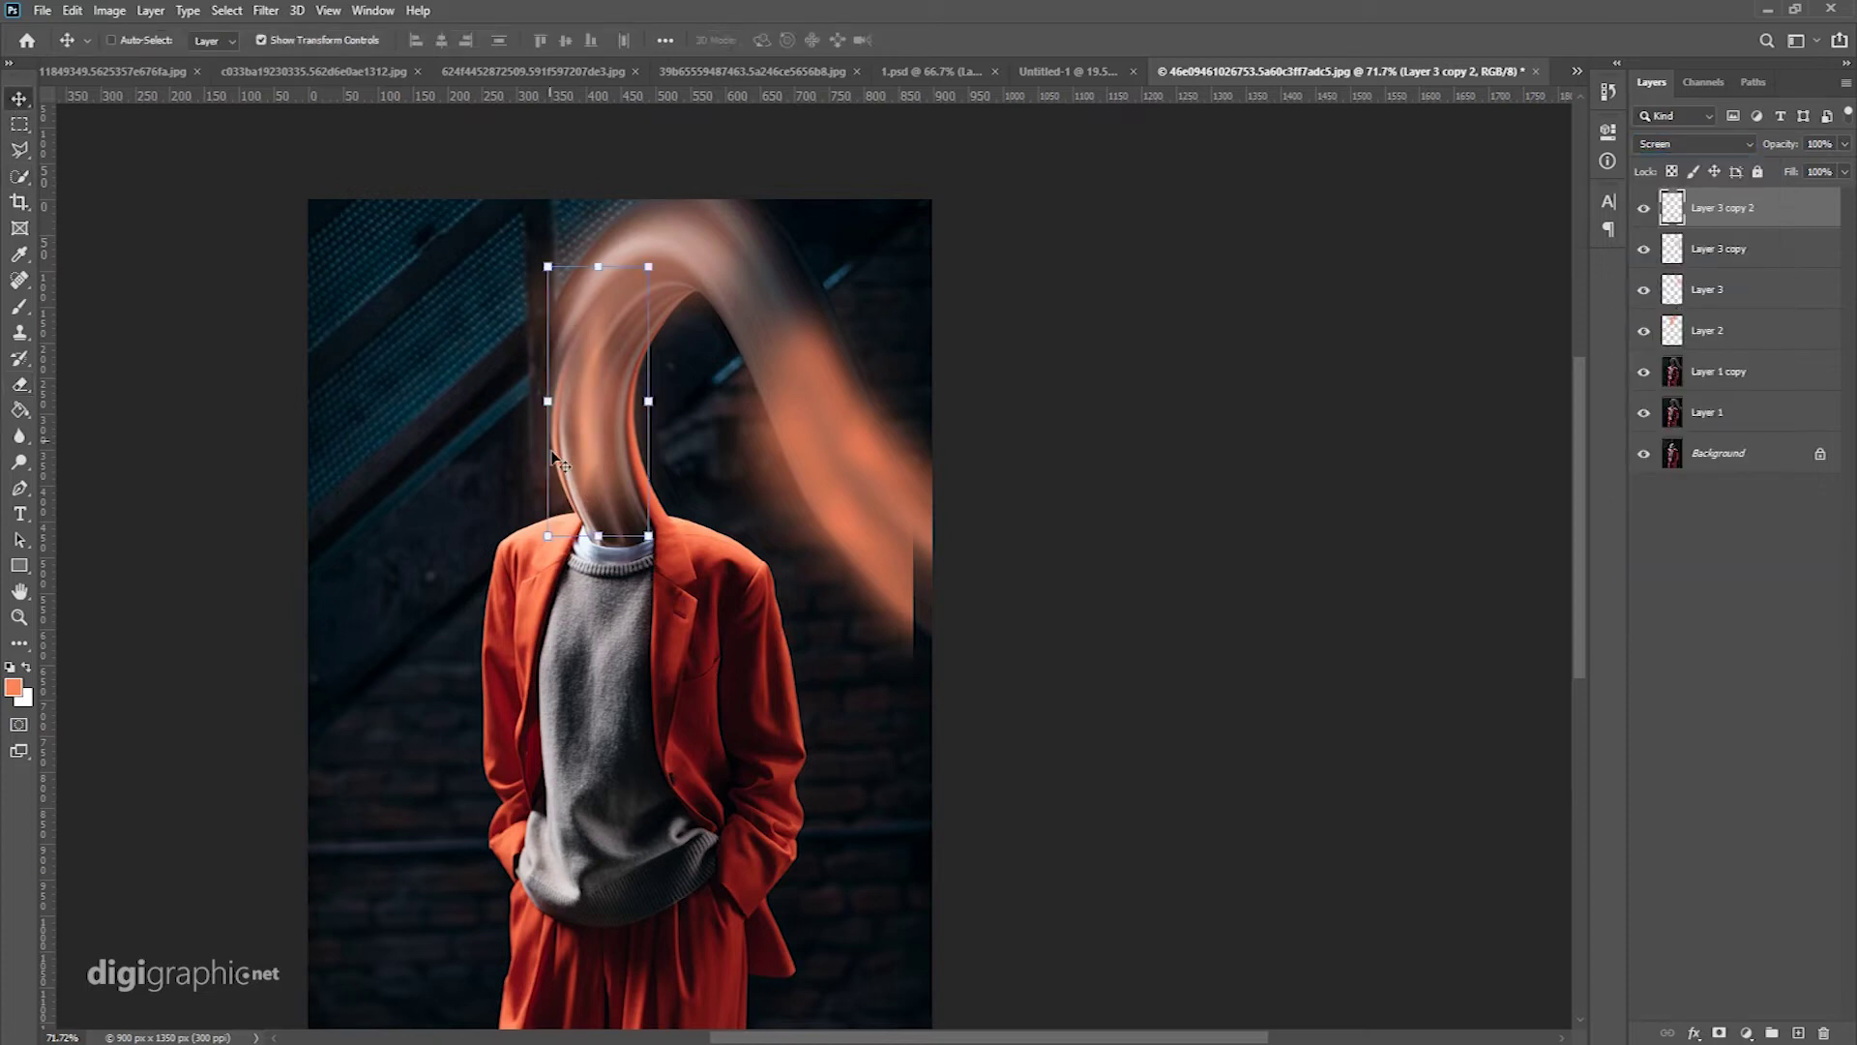
left_click(260, 39)
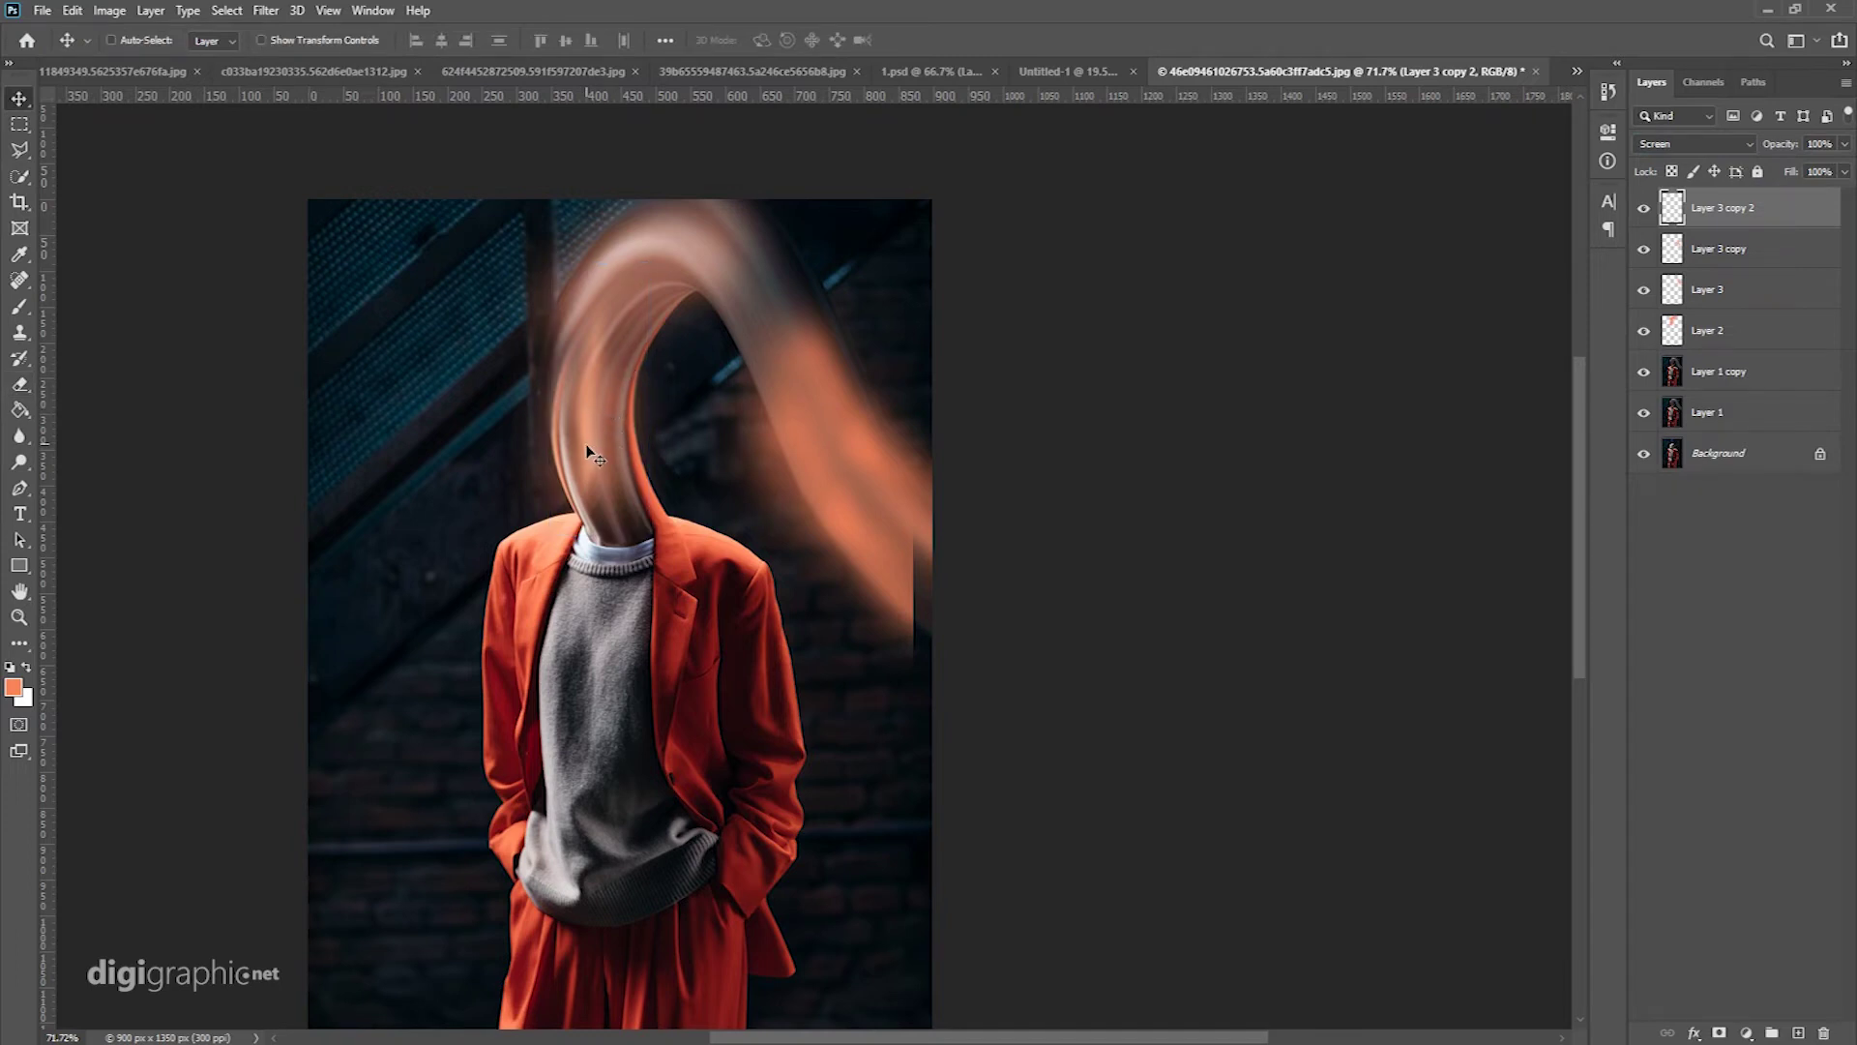
left_click_drag(906, 604, 917, 619)
Step: Lower Layer 3 copy's opacity to 52%
key("alt+bracketleft")
left_click(1846, 171)
left_click(1793, 168)
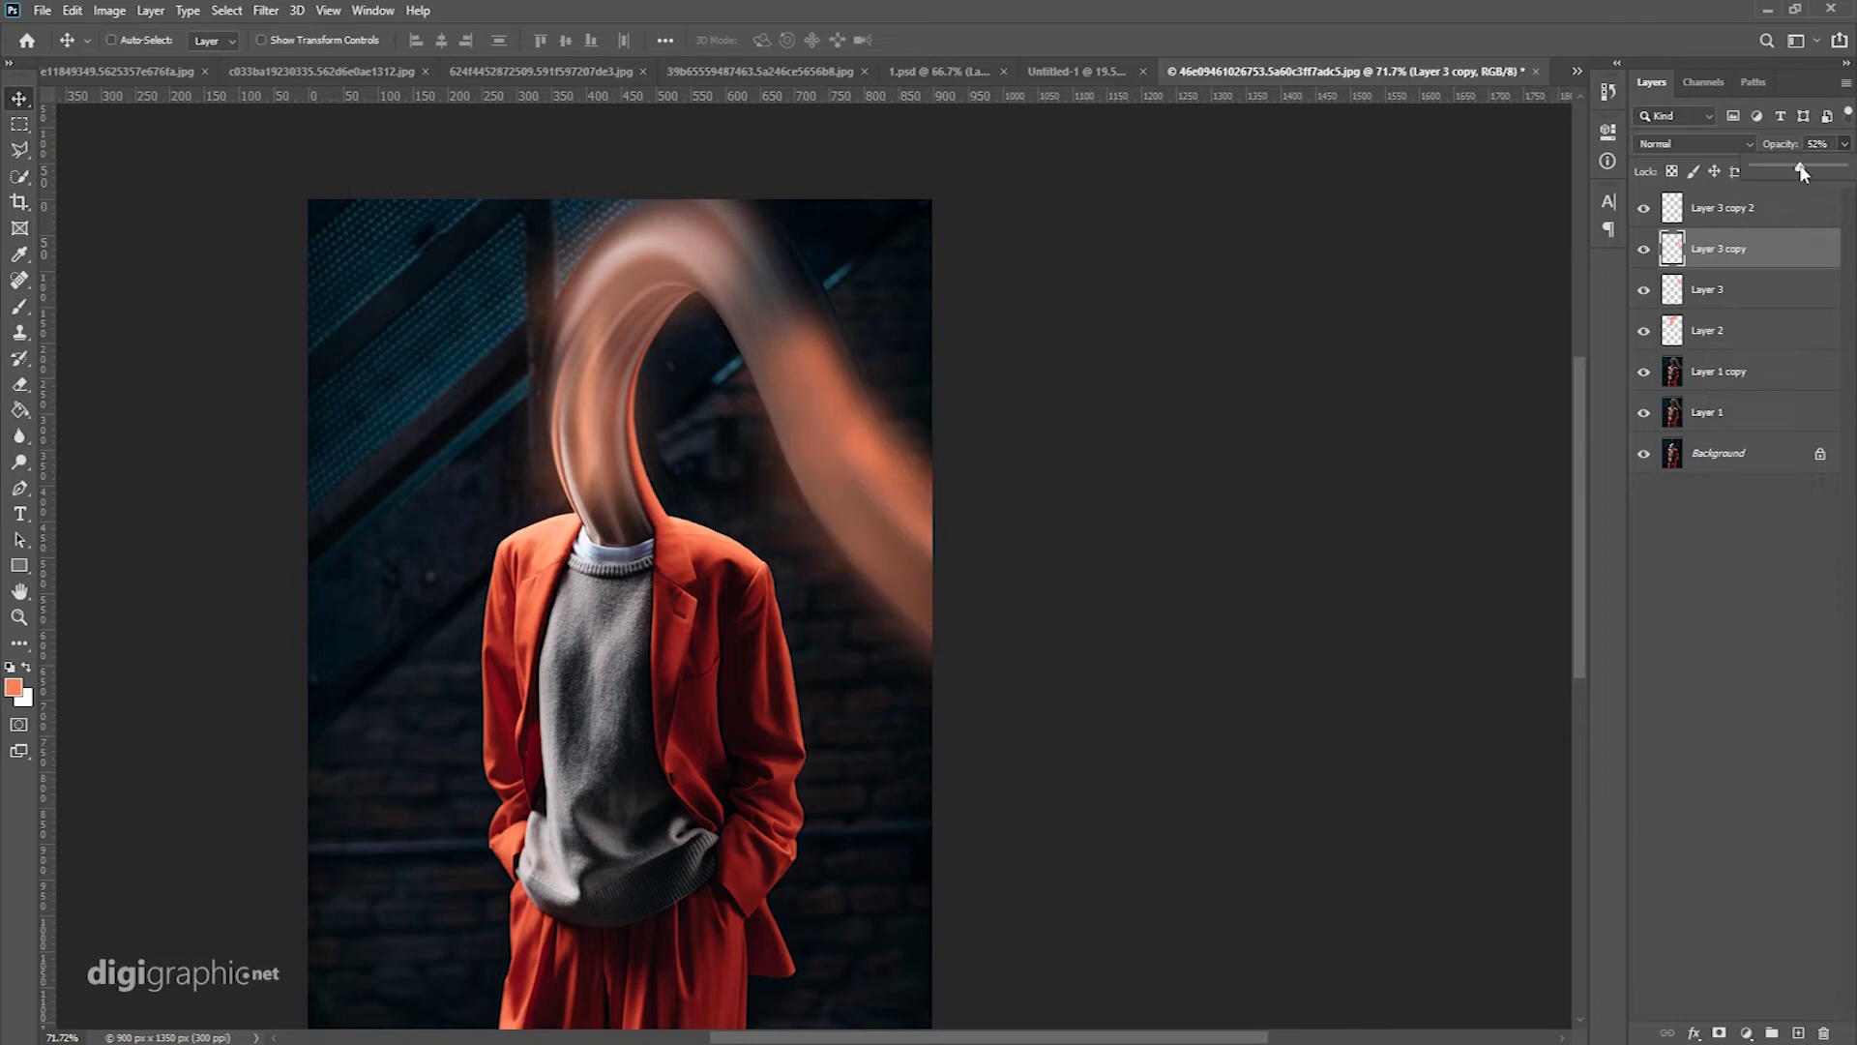
left_click(735, 449)
scroll(677, 455, "down", 4)
scroll(695, 461, "up", 2)
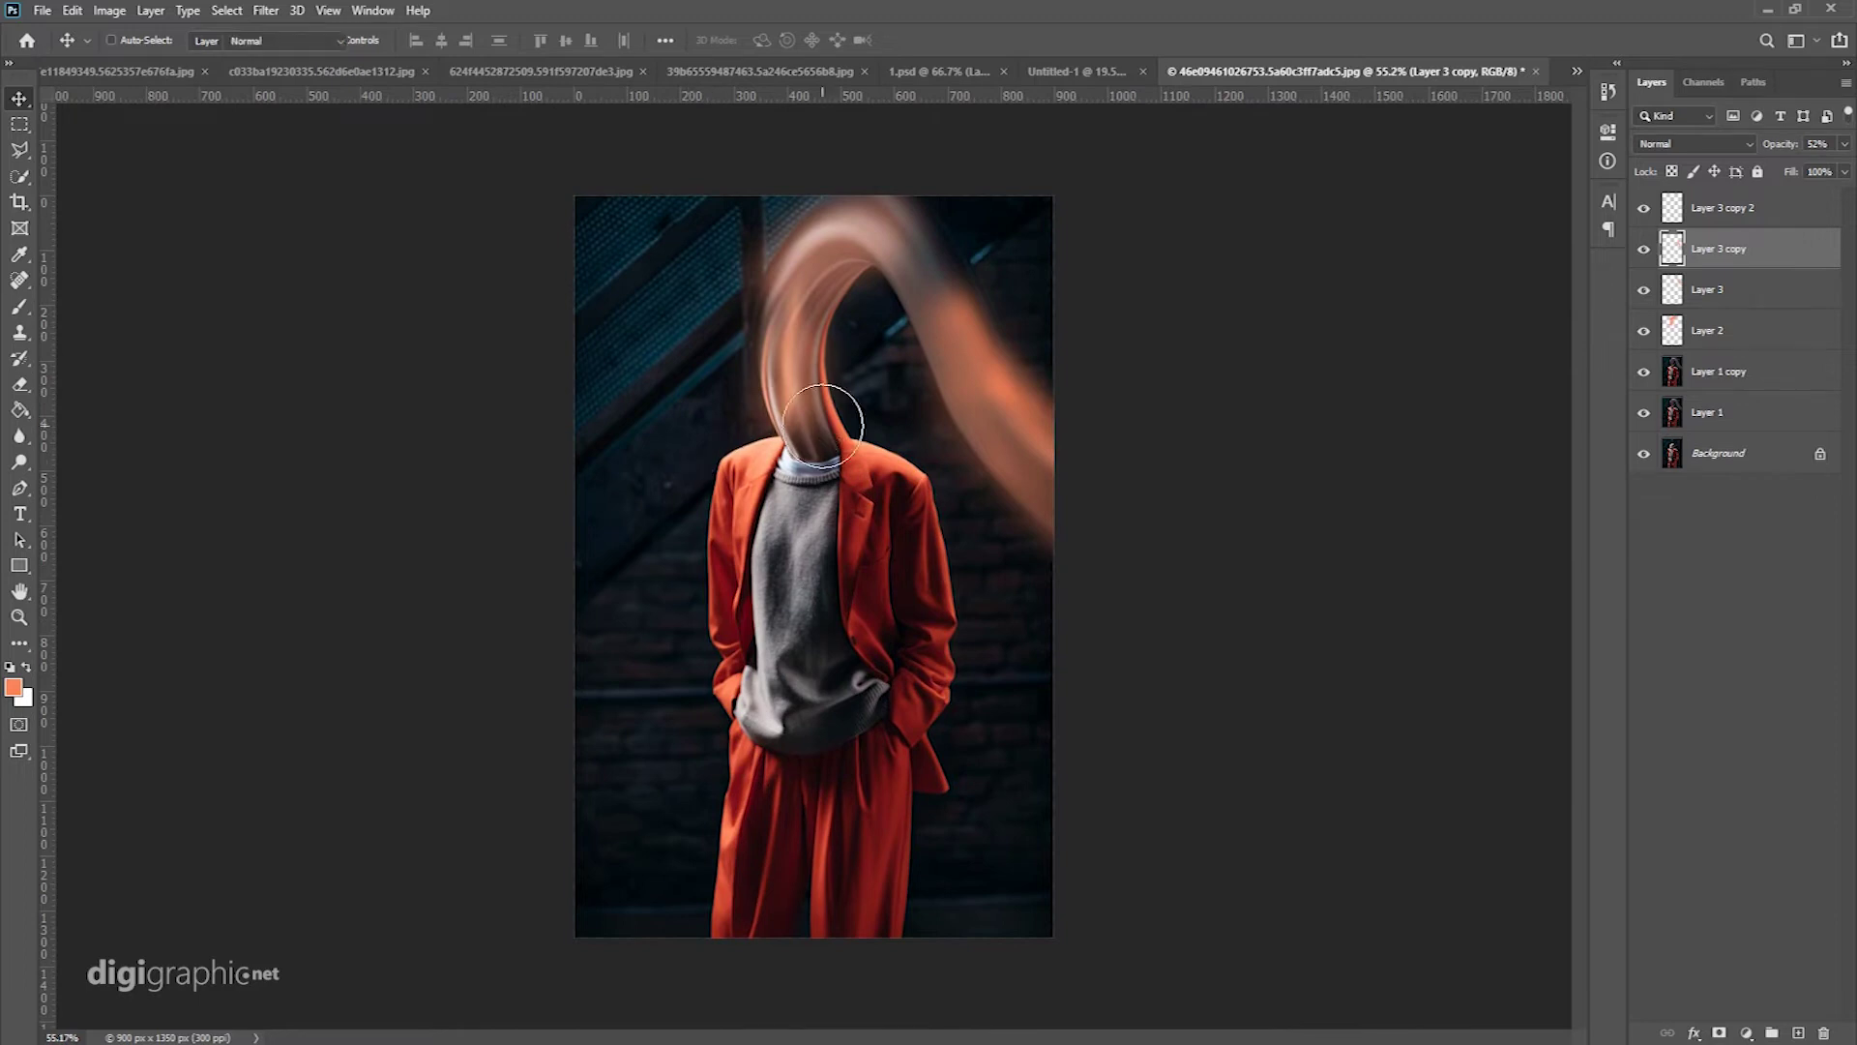
Step: On a new Layer 4, paint a white dab over the head, blended as Overlay at 96% opacity
key("b")
left_click(1798, 1032)
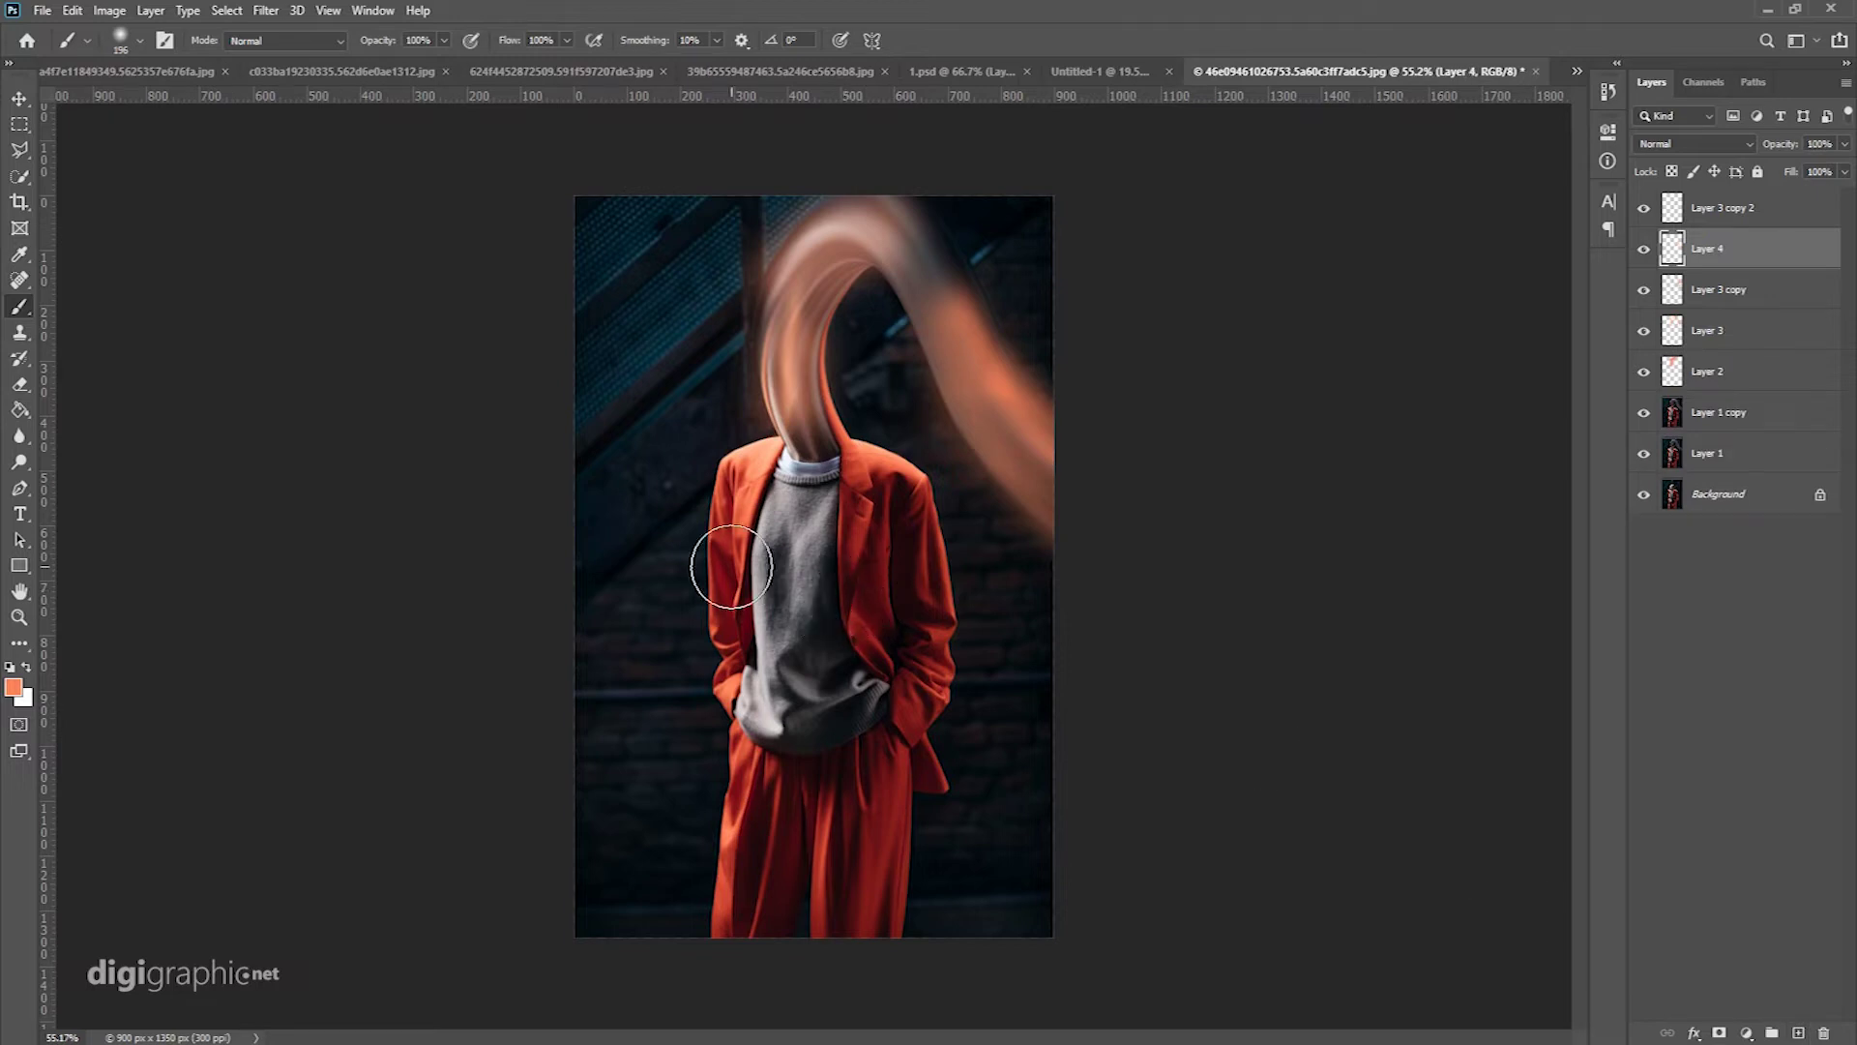
left_click(27, 666)
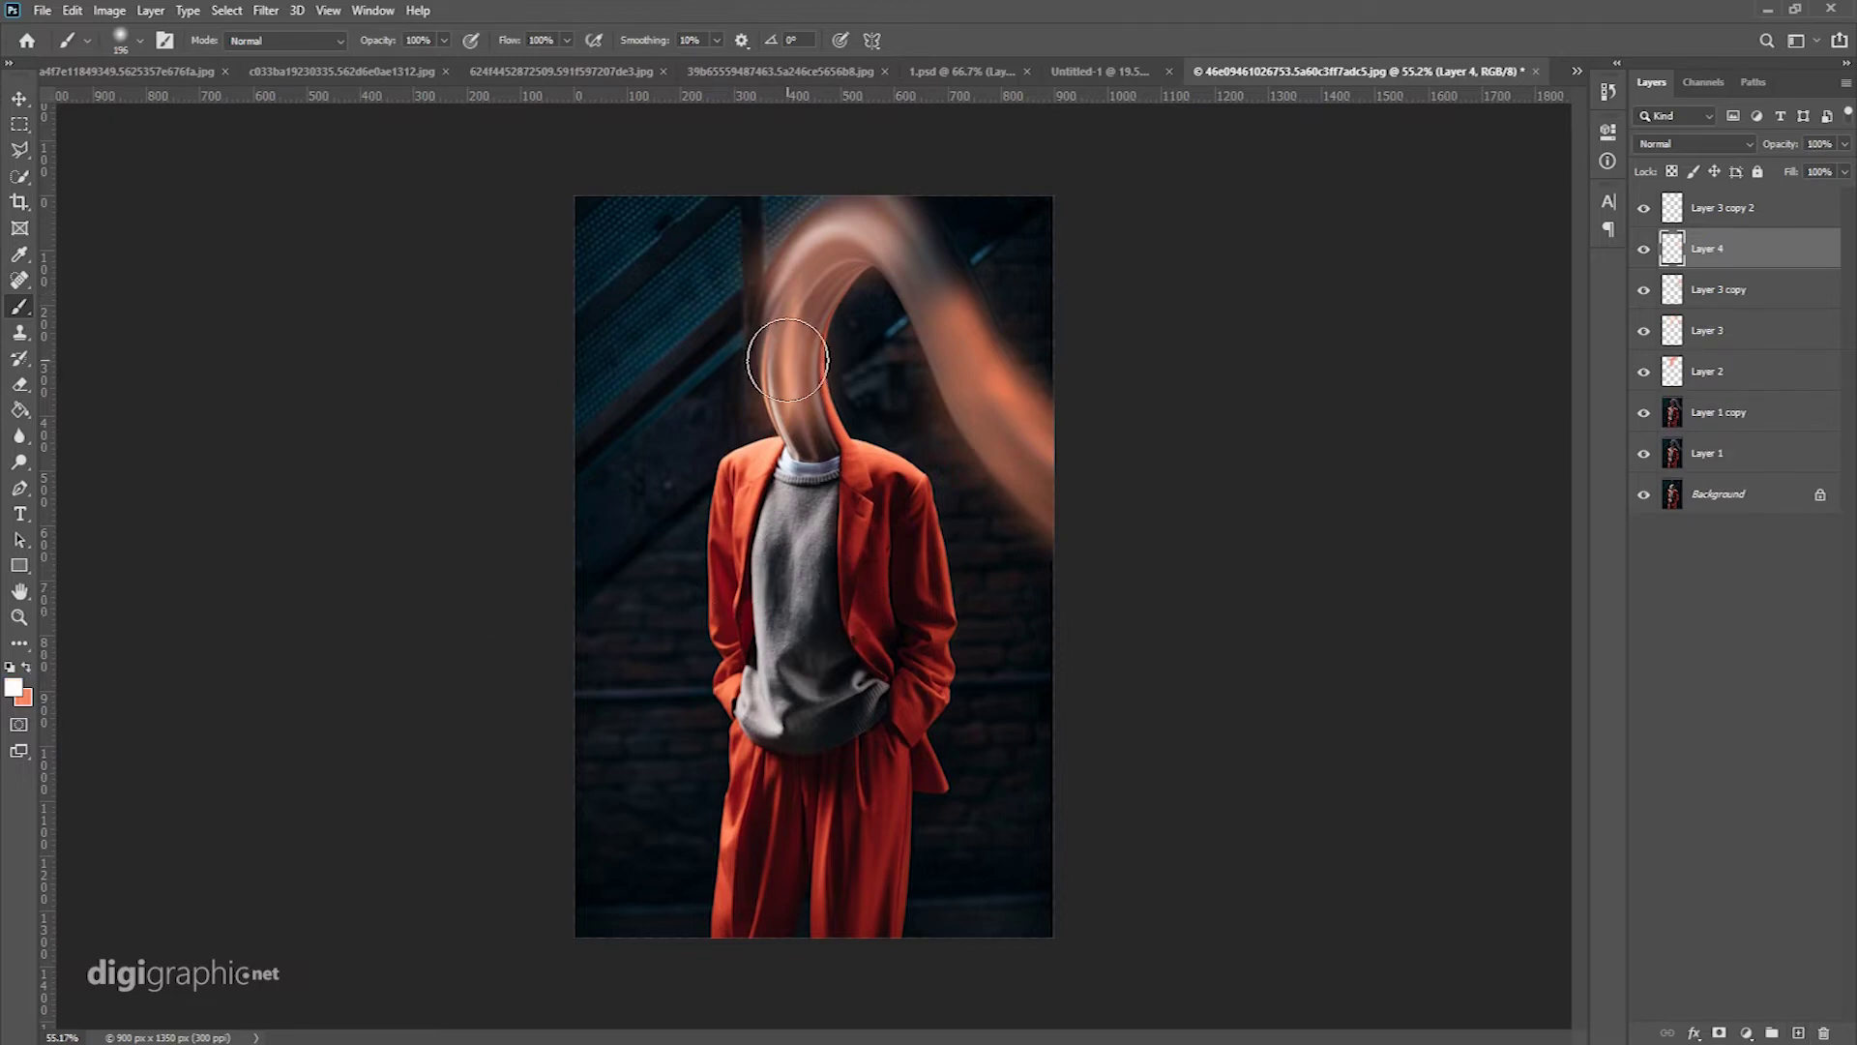
left_click(788, 324)
left_click(1842, 144)
left_click(1790, 170)
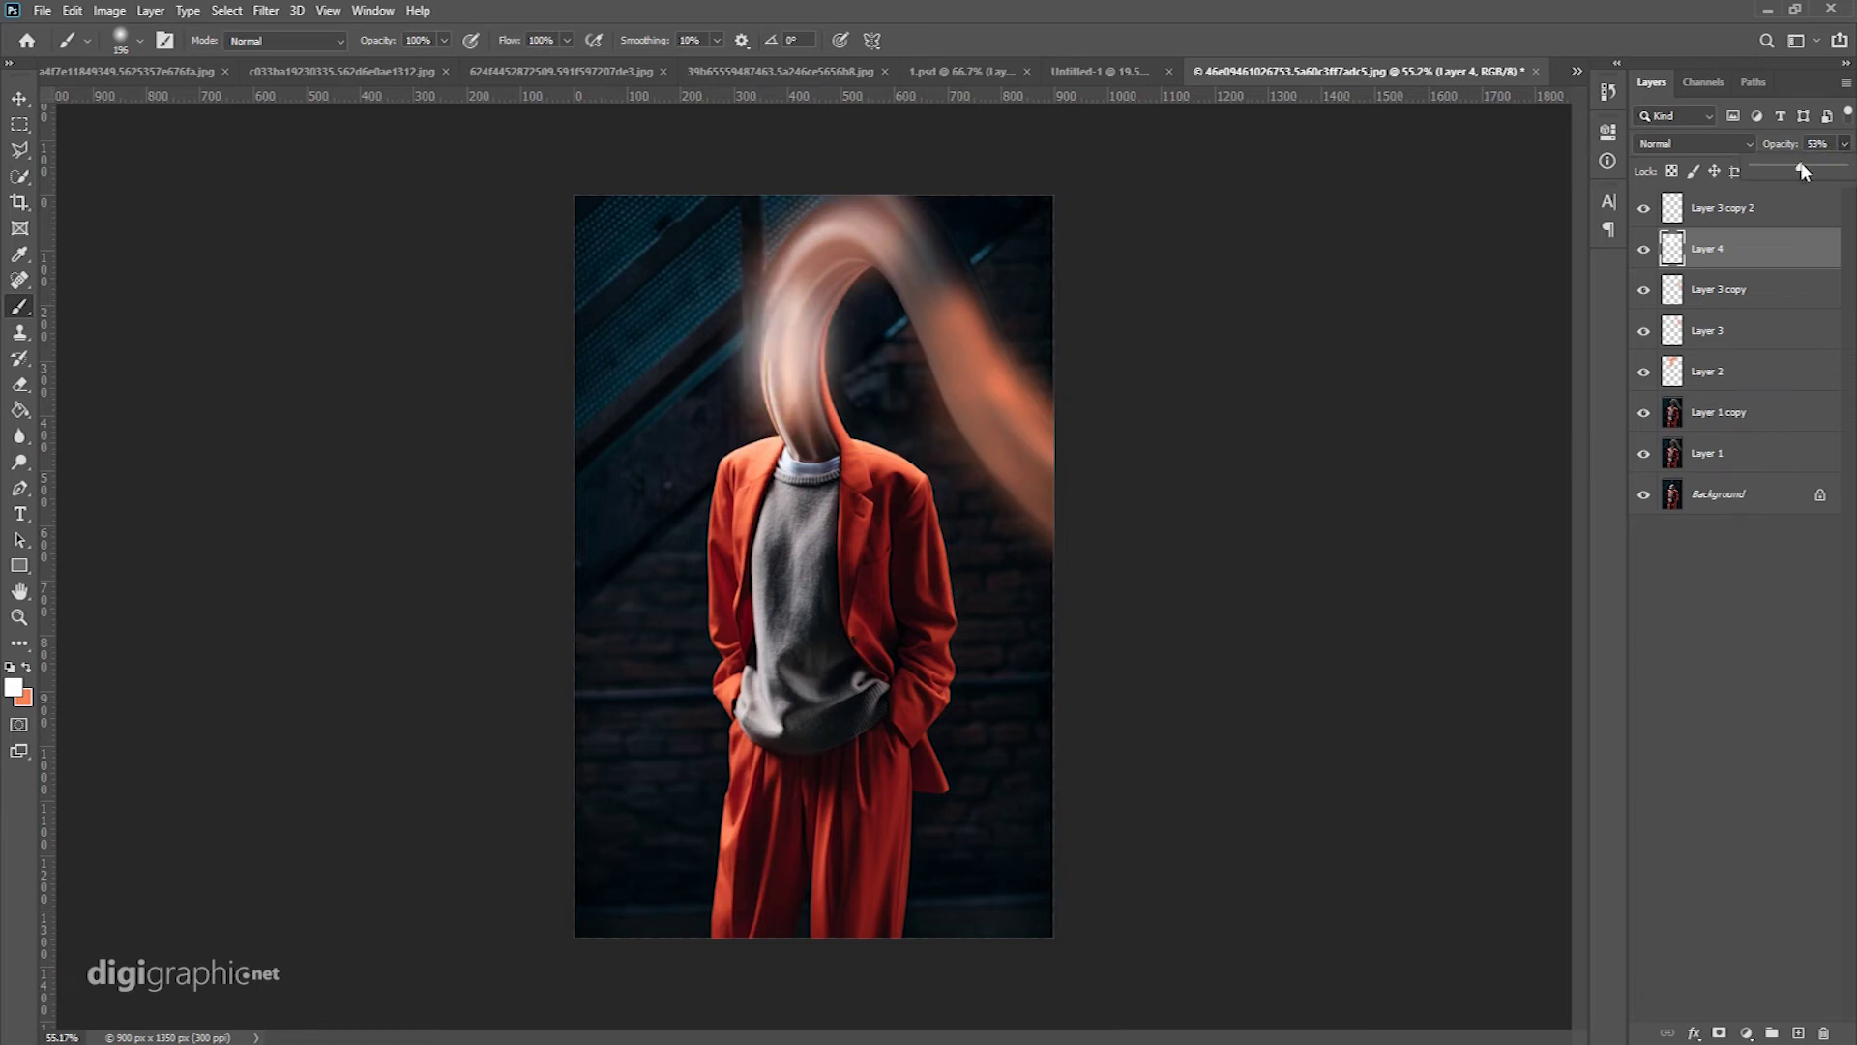
left_click(1738, 143)
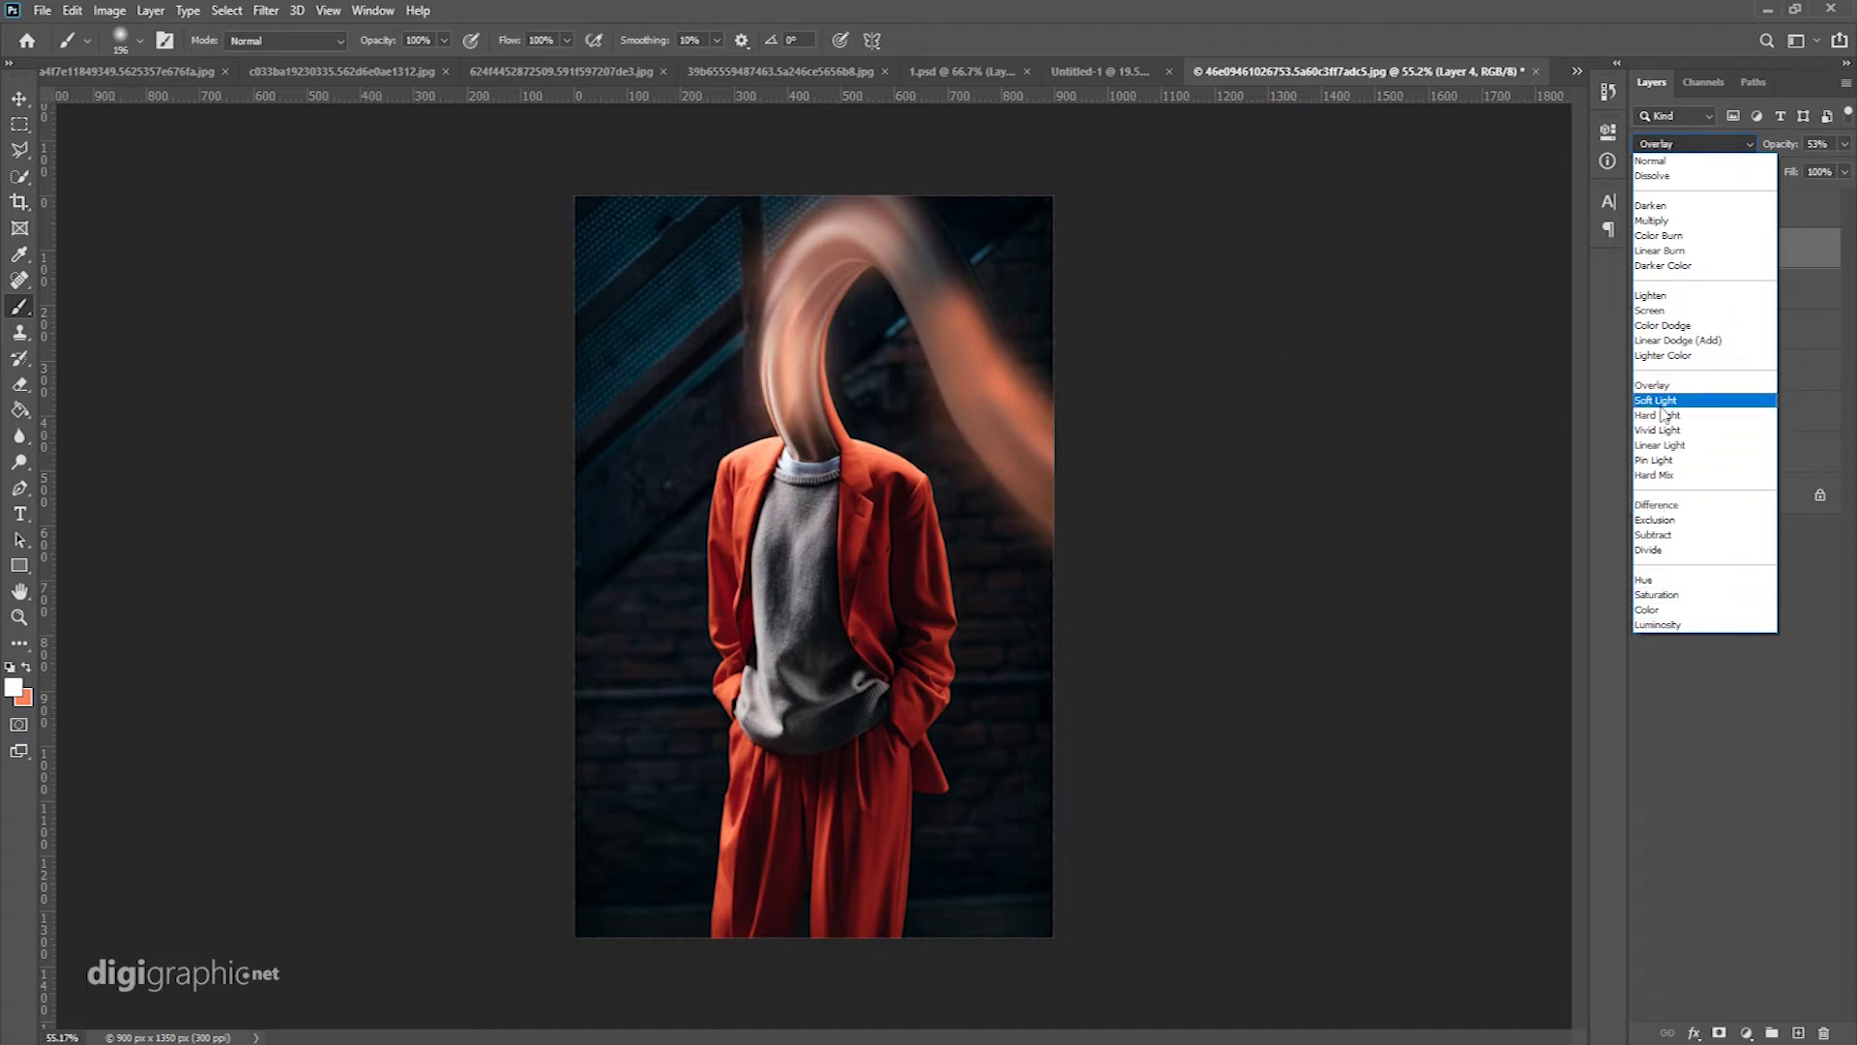
left_click(1663, 388)
left_click(1844, 145)
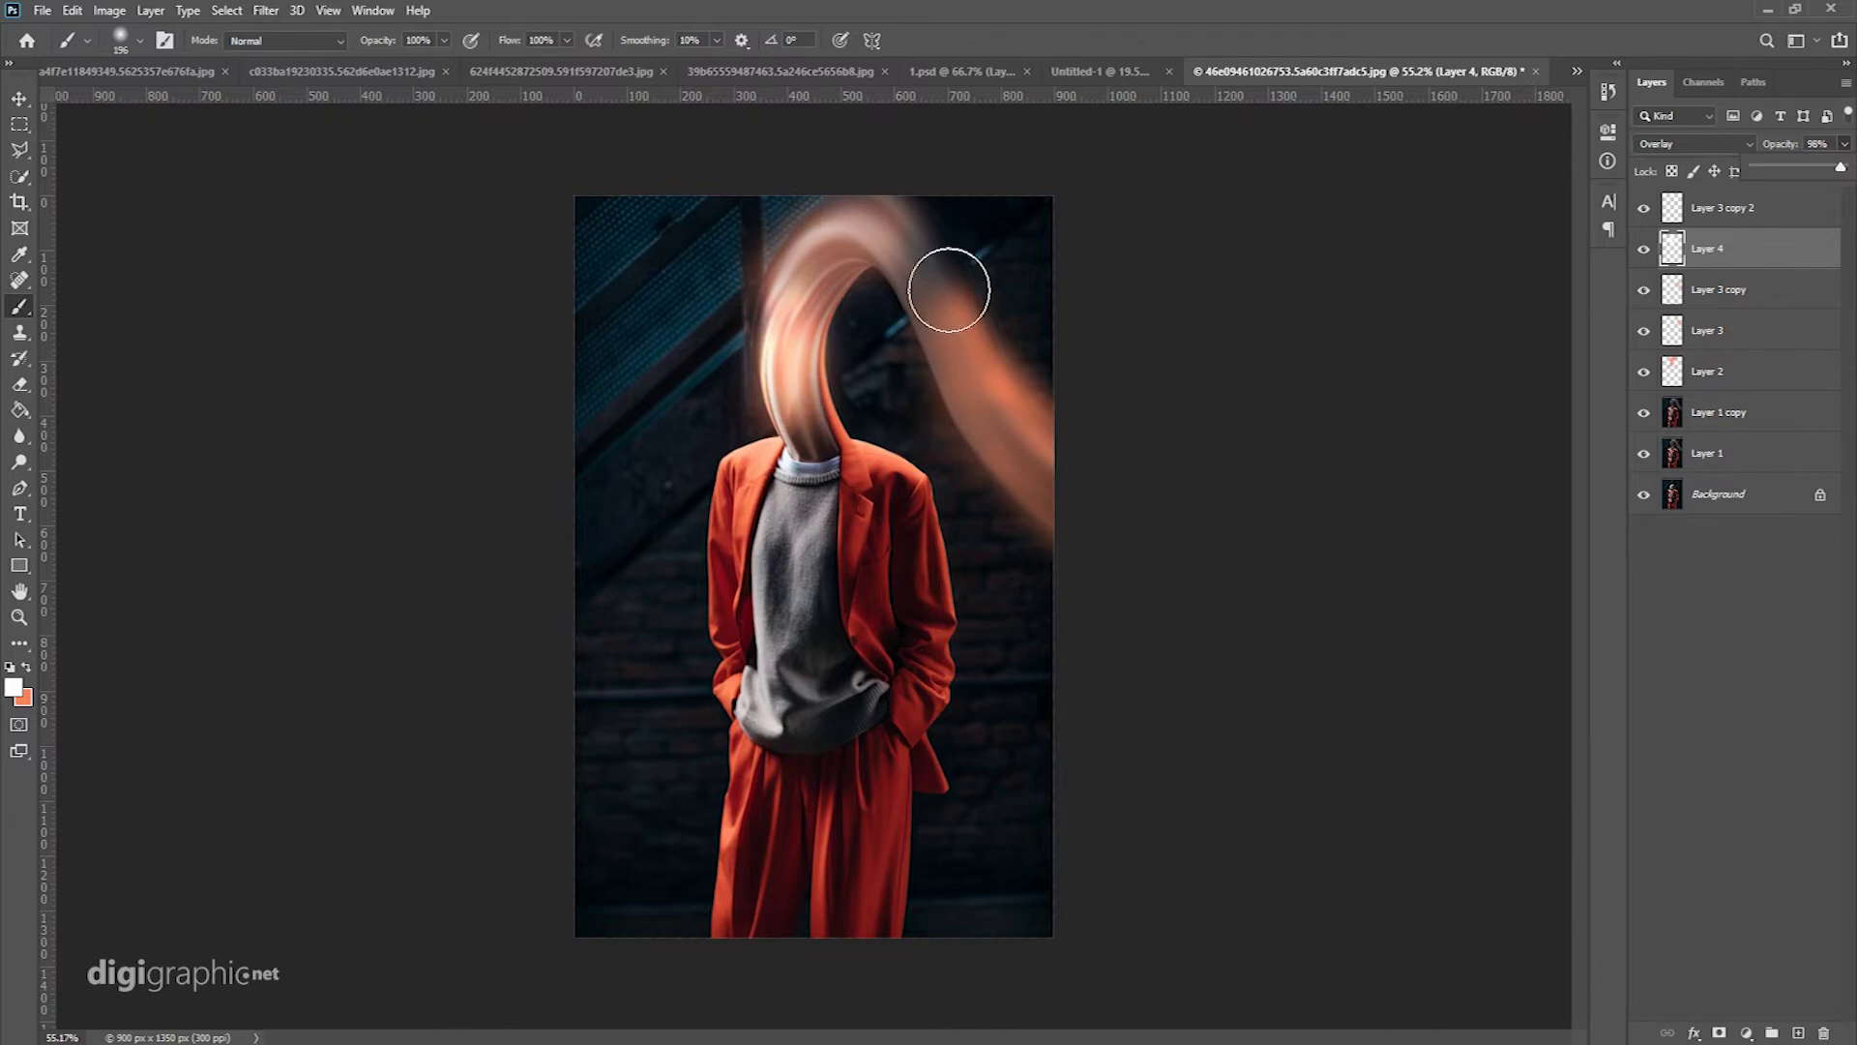
Step: Paint white over the right ribbon stroke, redo it once, then lightly erase its left edge
left_click_drag(952, 290, 1048, 455)
key("ctrl+z")
mouse_move(936, 228)
left_mouse_down()
mouse_move(986, 414)
mouse_move(1116, 484)
left_mouse_up()
left_click_drag(996, 298, 945, 248)
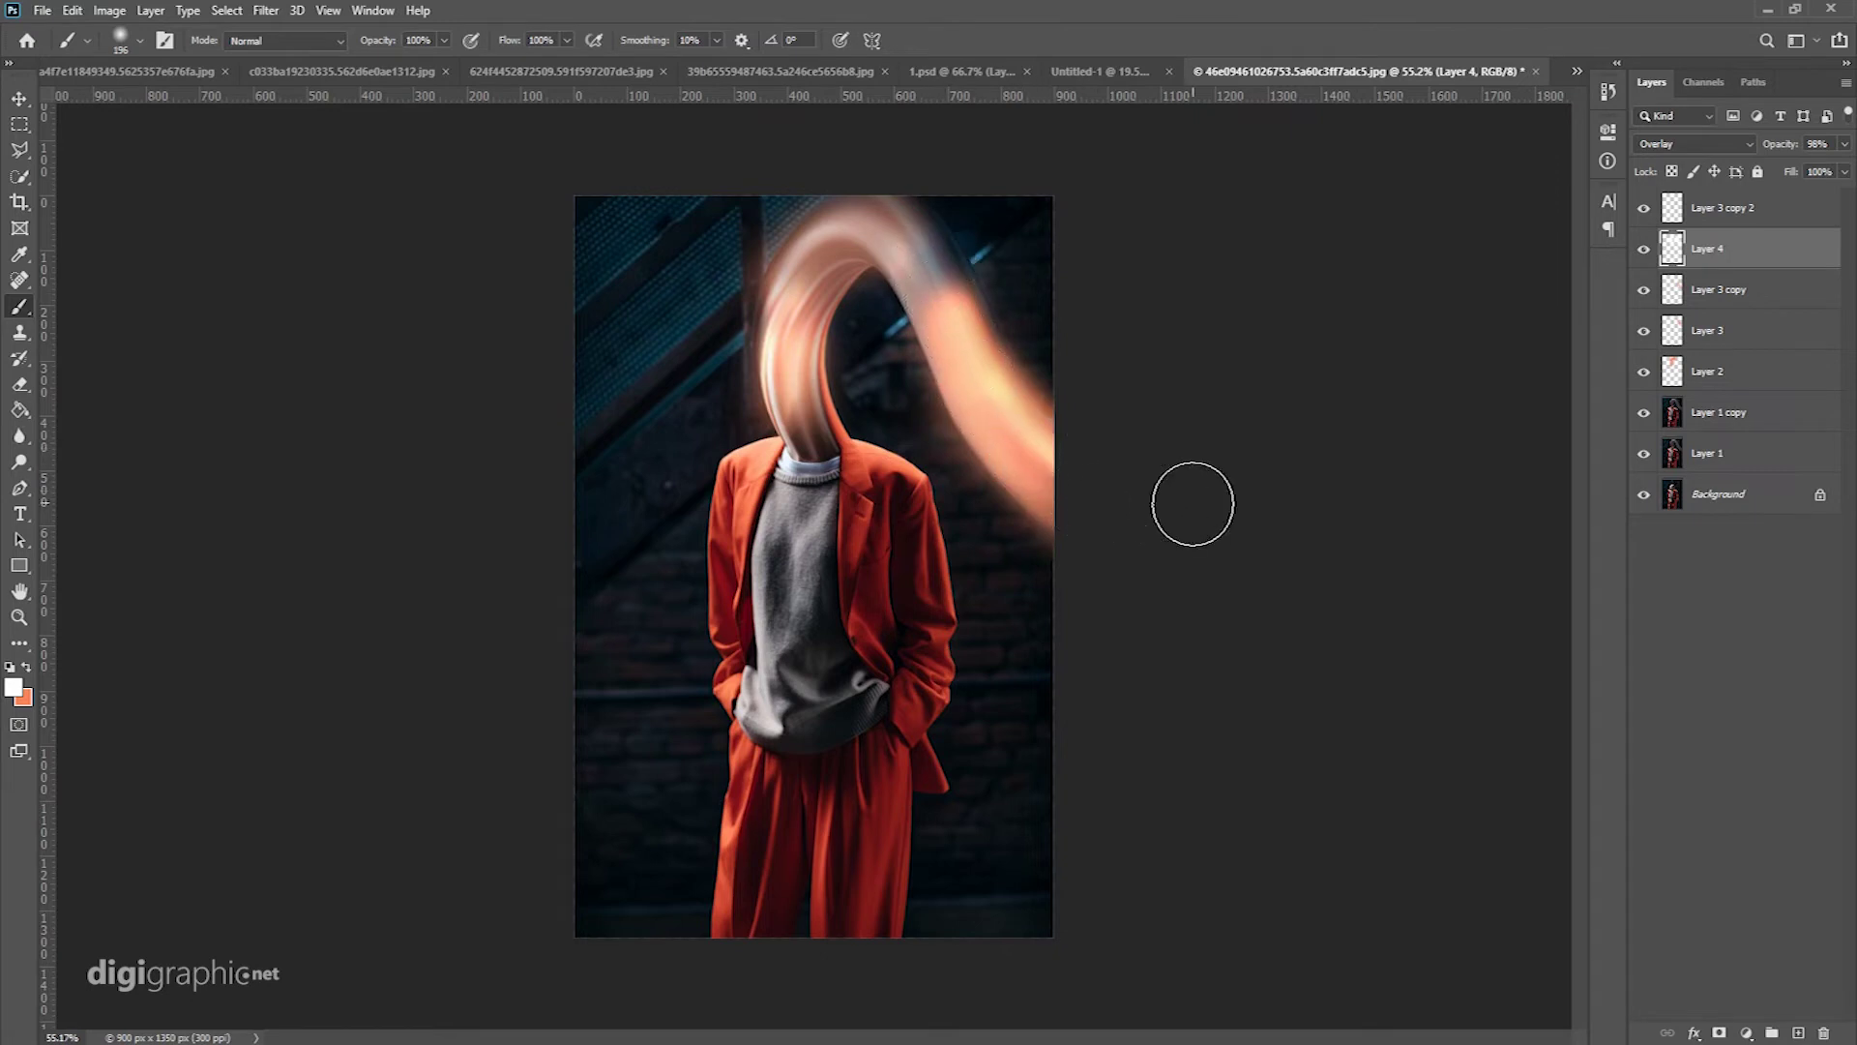
key("e")
left_click_drag(912, 381, 1079, 544)
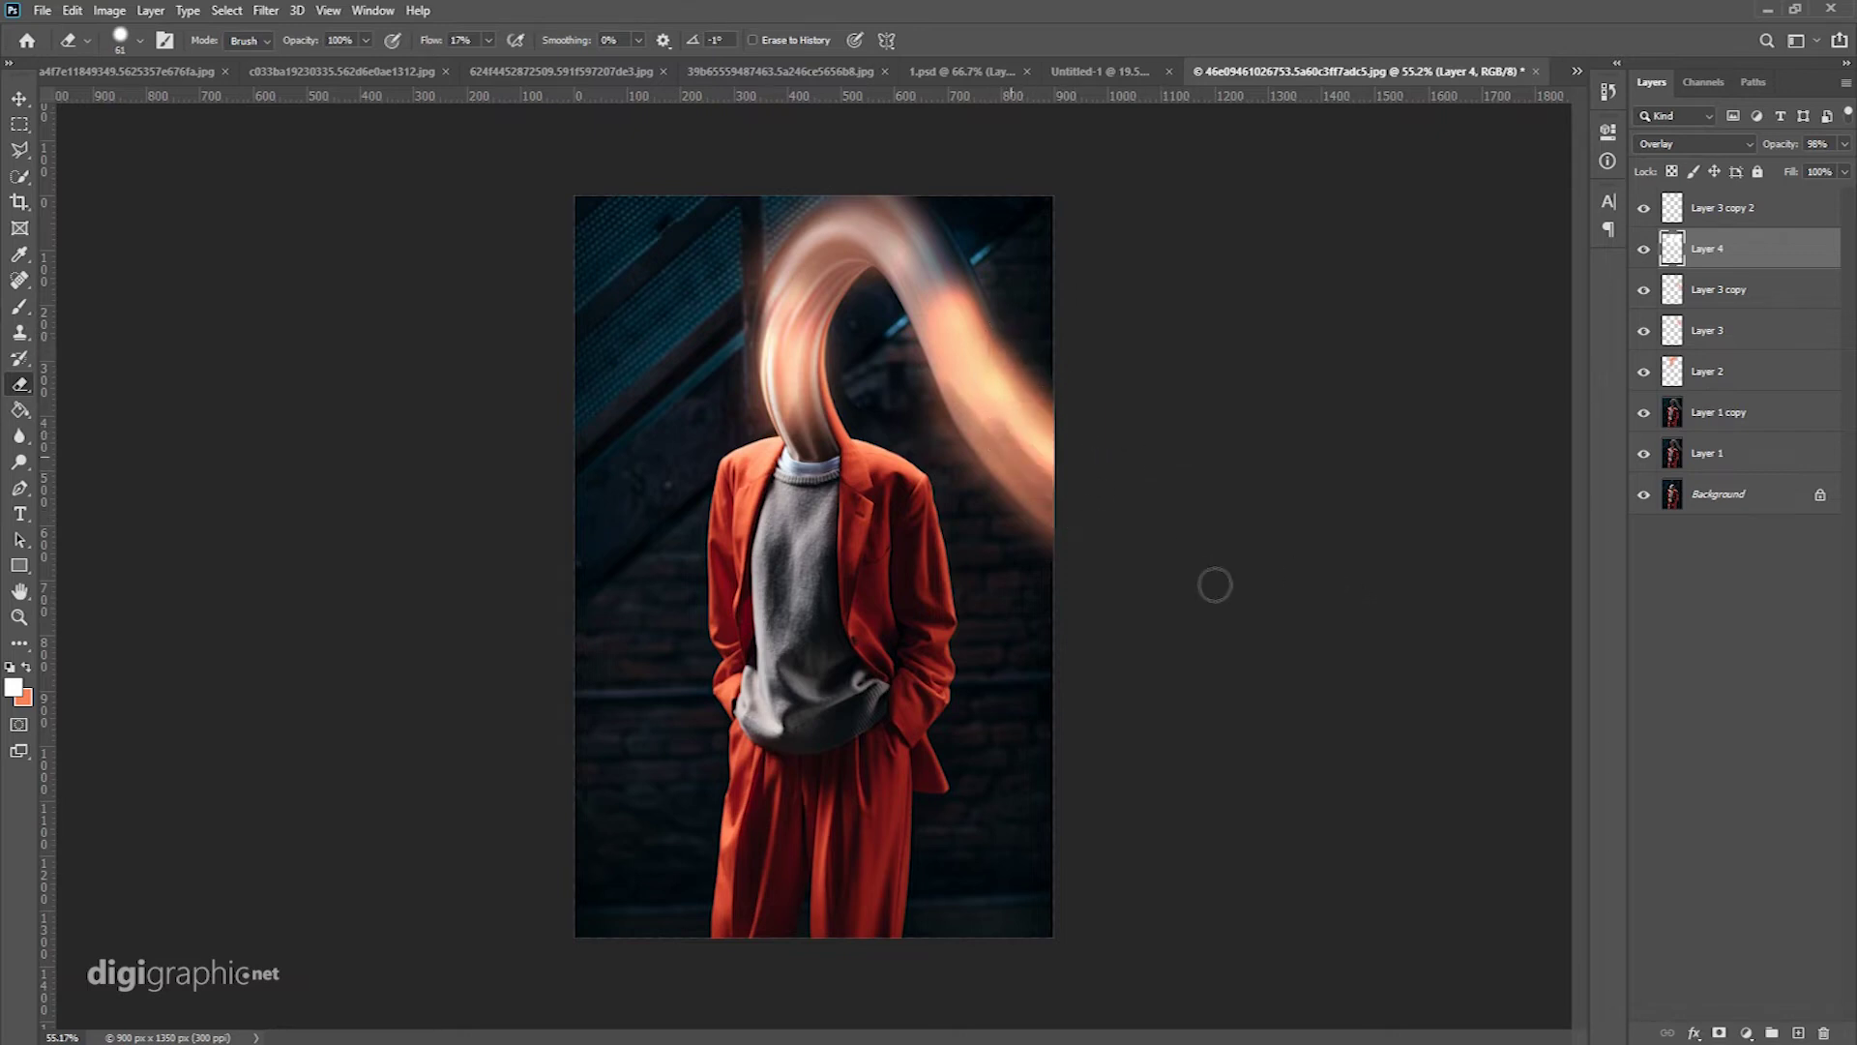
Step: Set the eraser to 105 px and try fading the right light trail, then undo
right_click(1041, 466)
double_click(1170, 448)
type("105")
key("Tab")
key("Return")
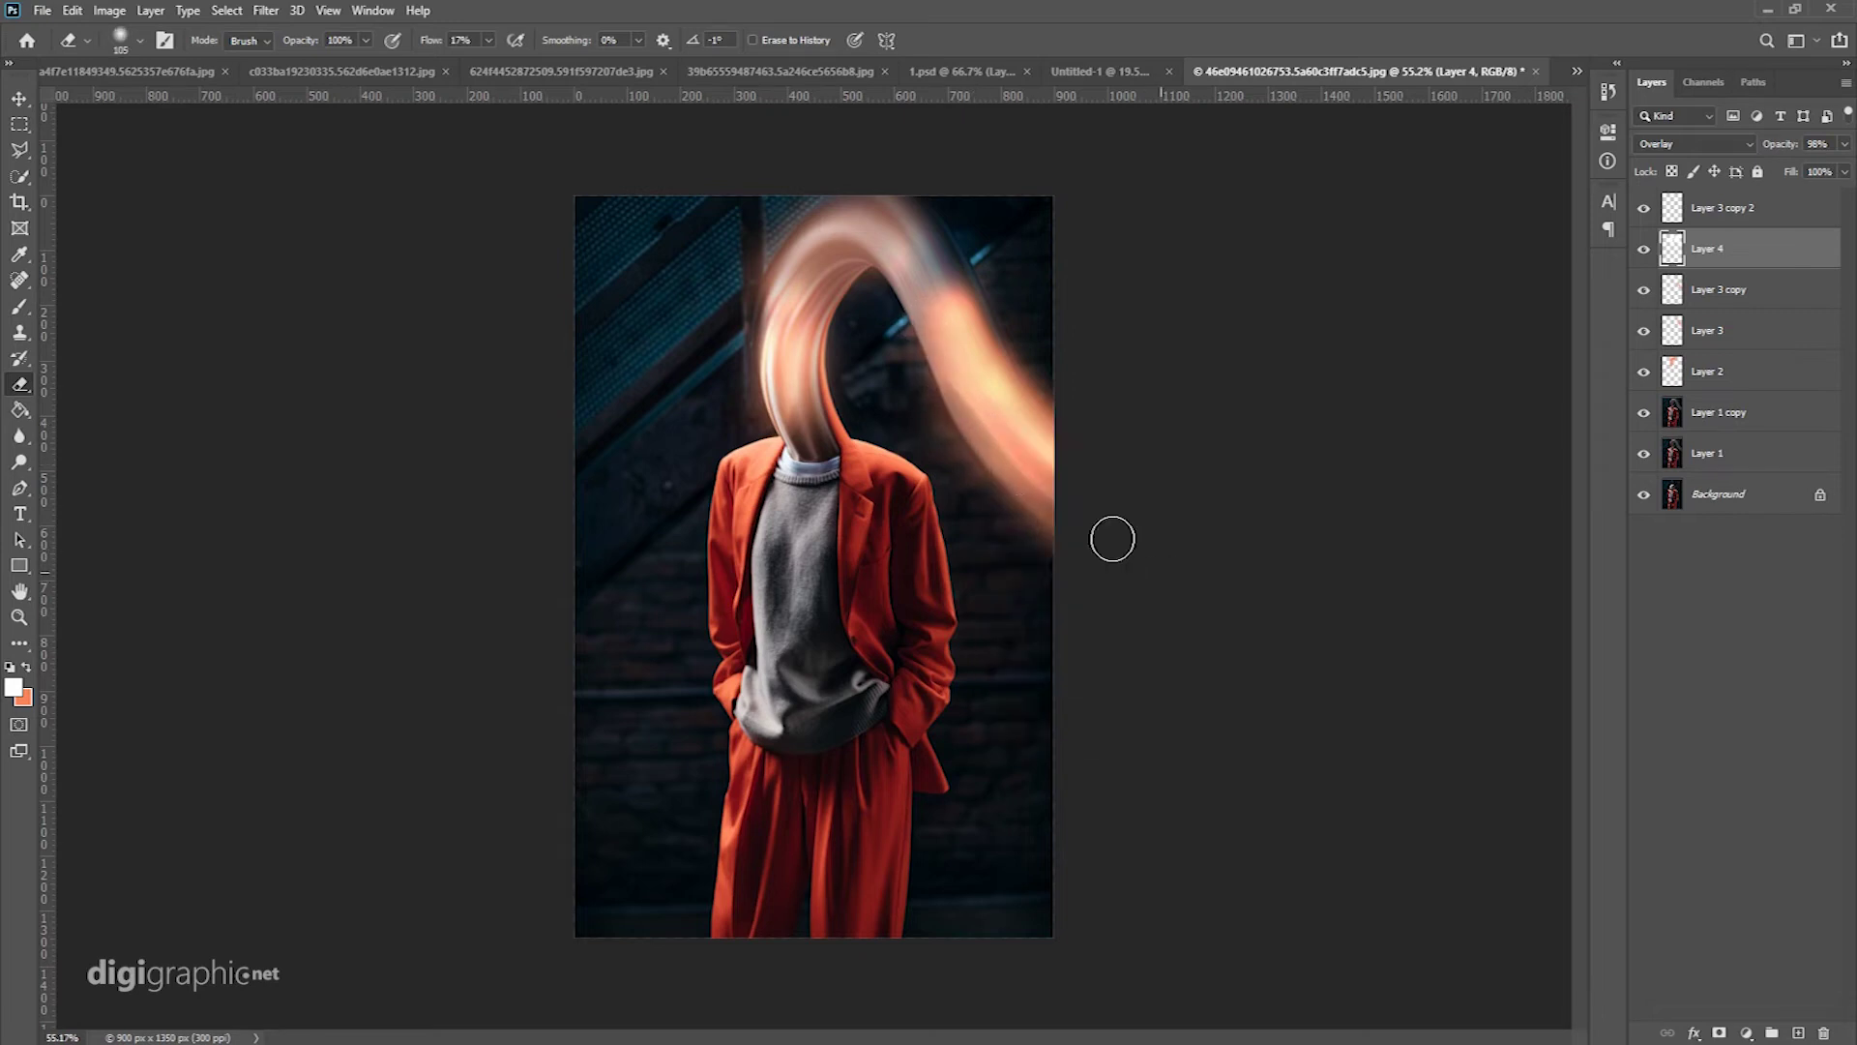
left_click_drag(973, 451, 1049, 387)
key("ctrl+z")
key("ctrl+z")
key("ctrl+z")
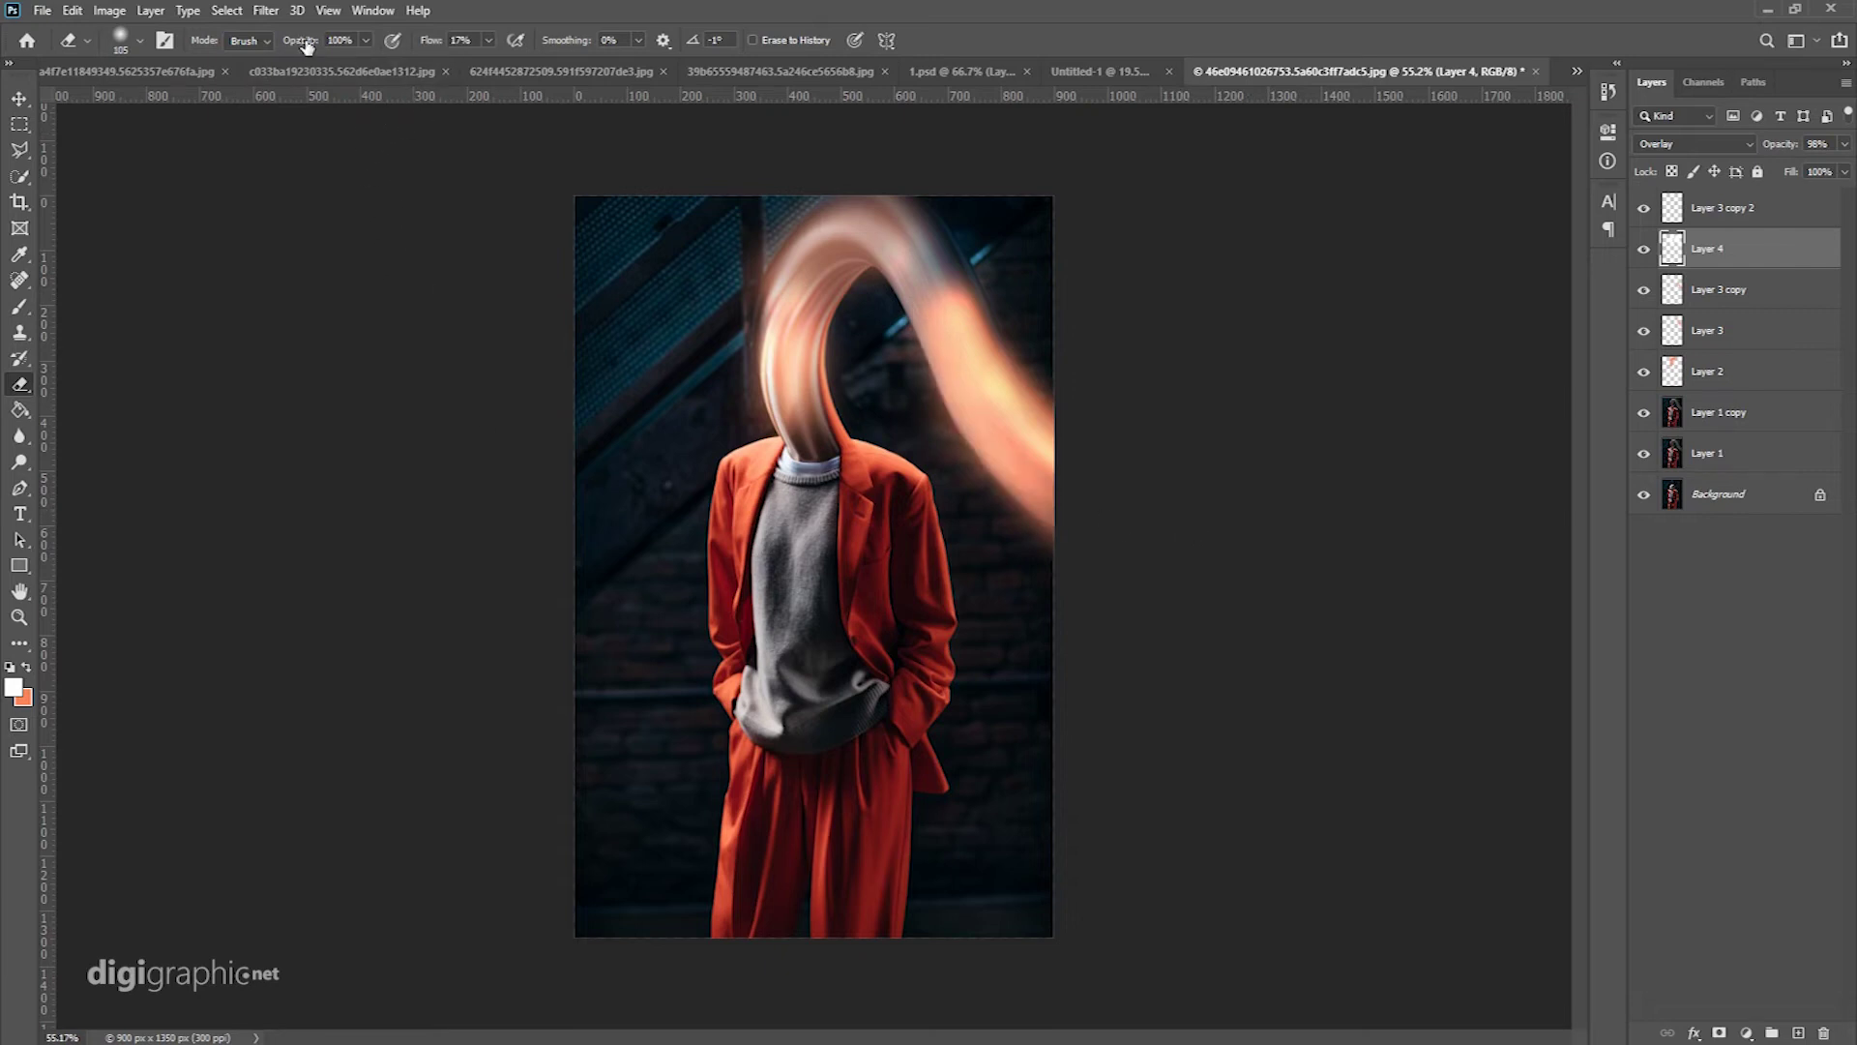
Step: Enlarge the eraser to 243 px and fade the right part of the light streak
right_click(972, 324)
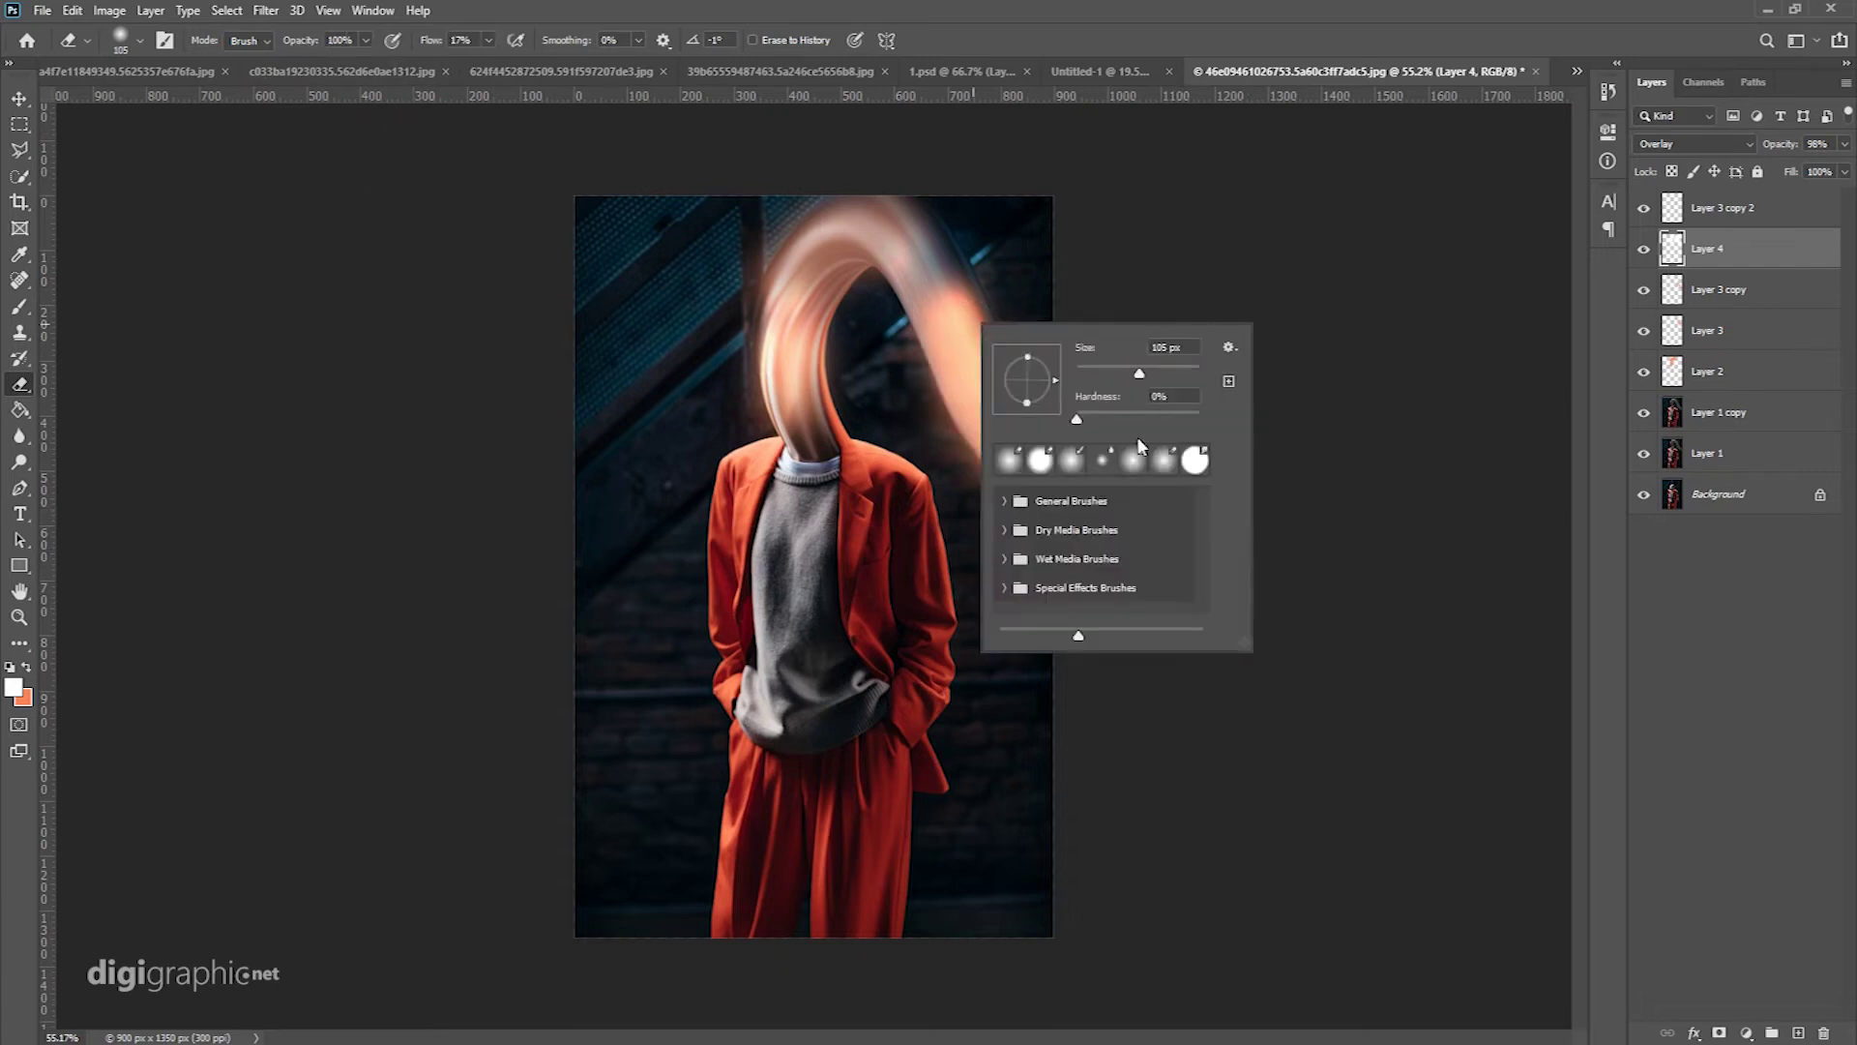
left_click_drag(1146, 369, 1174, 372)
key("Return")
left_click_drag(941, 329, 1080, 513)
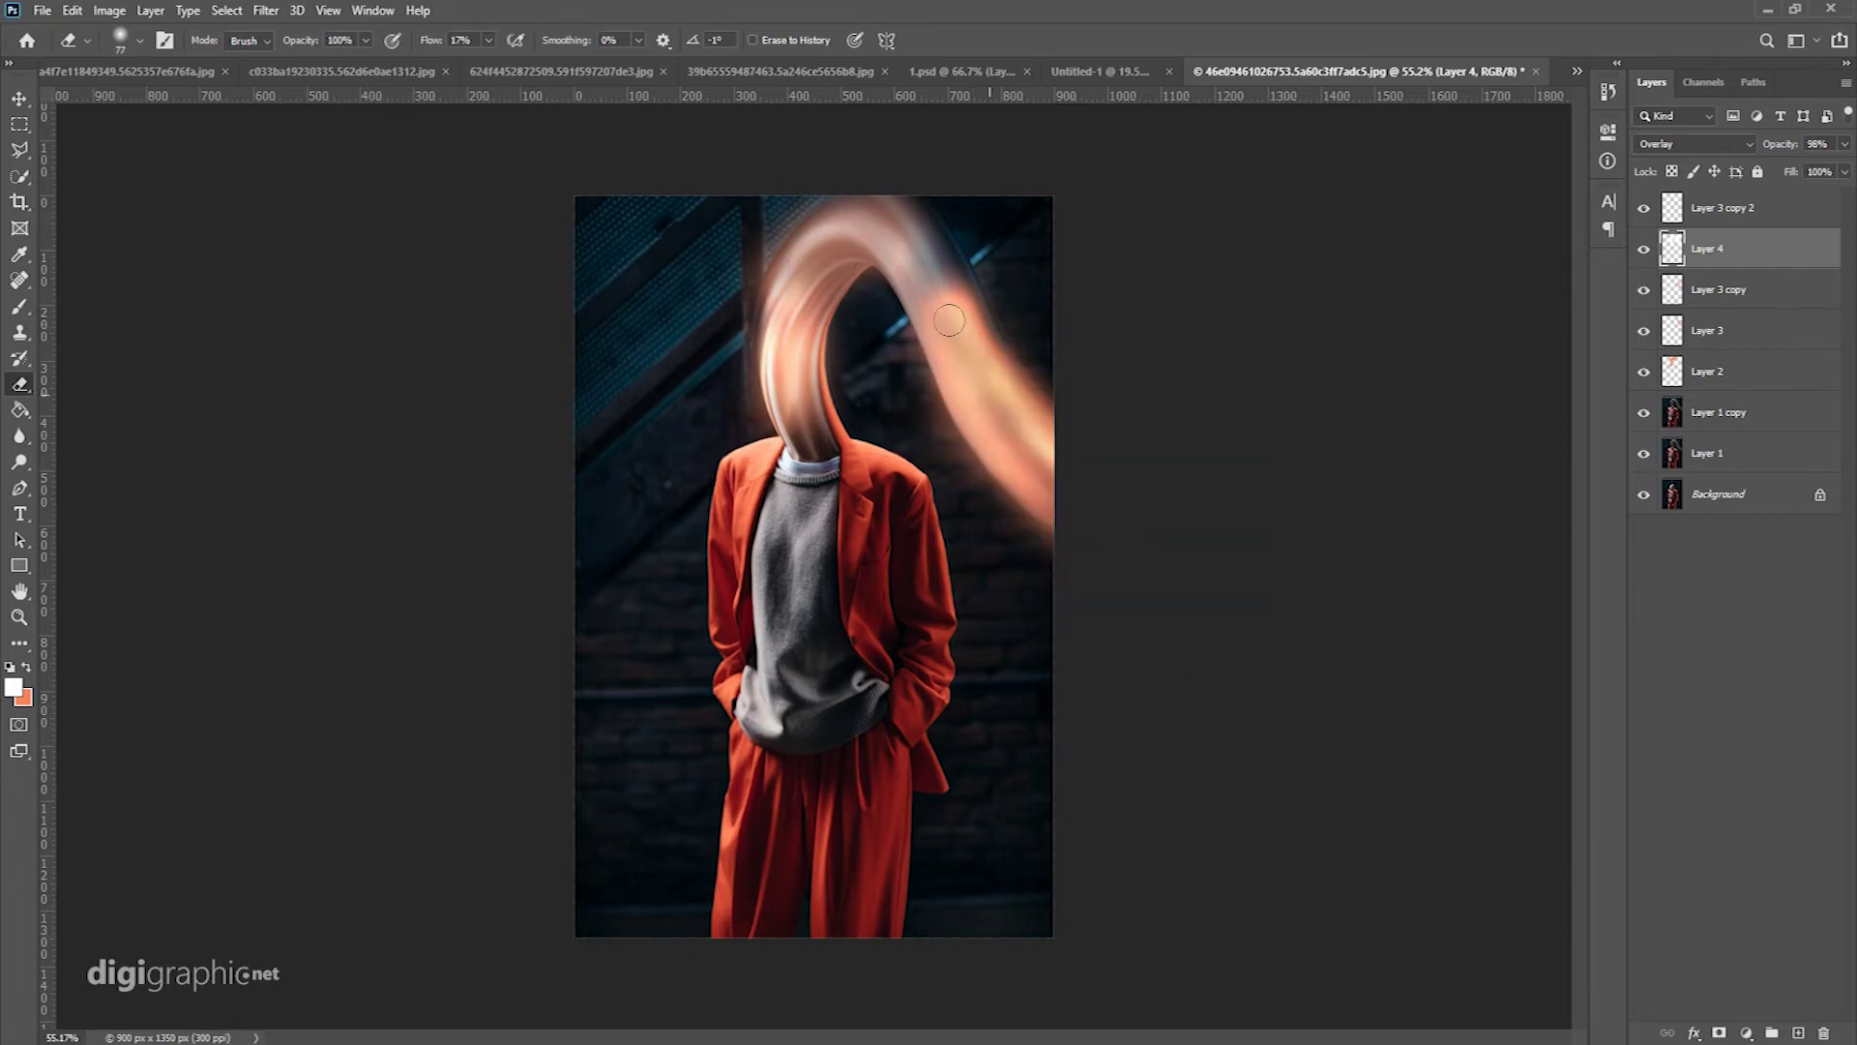
left_click_drag(931, 319, 1118, 541)
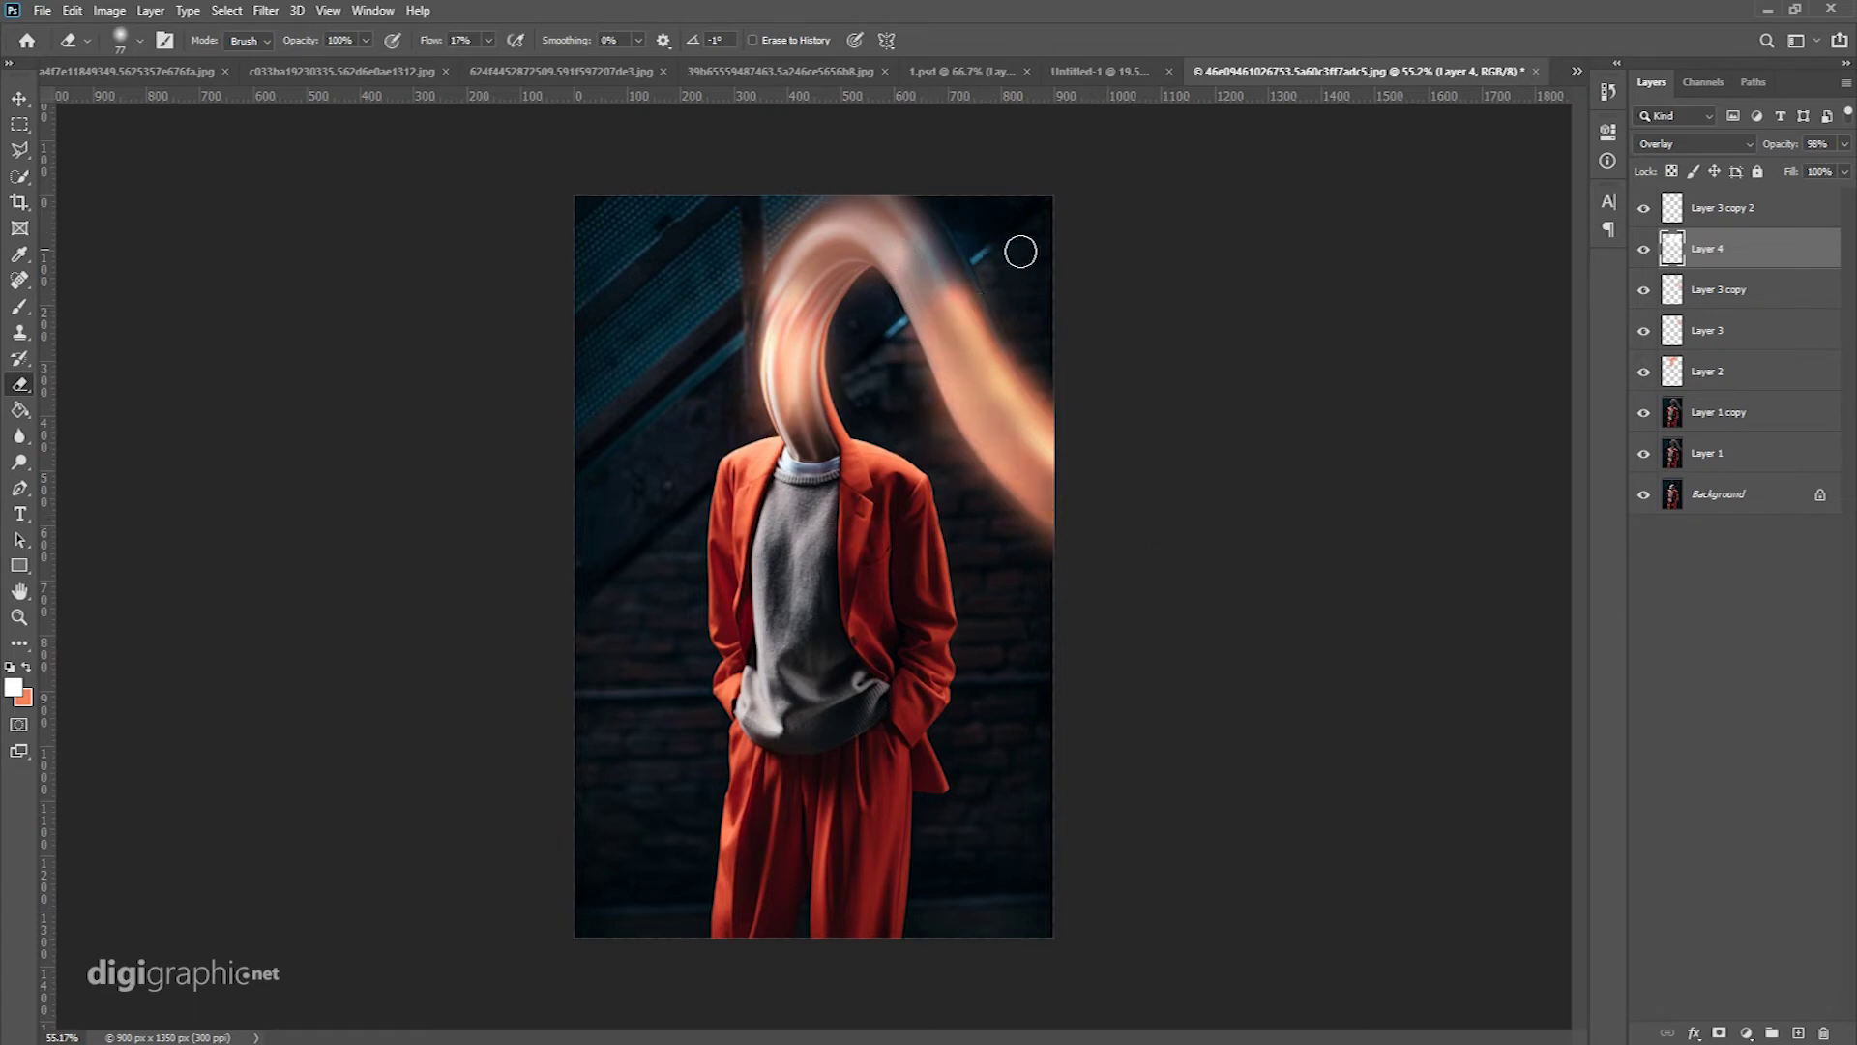
Step: Duplicate Layer 4 and erase the streak's upper right with a 369 px eraser
key("ctrl+j")
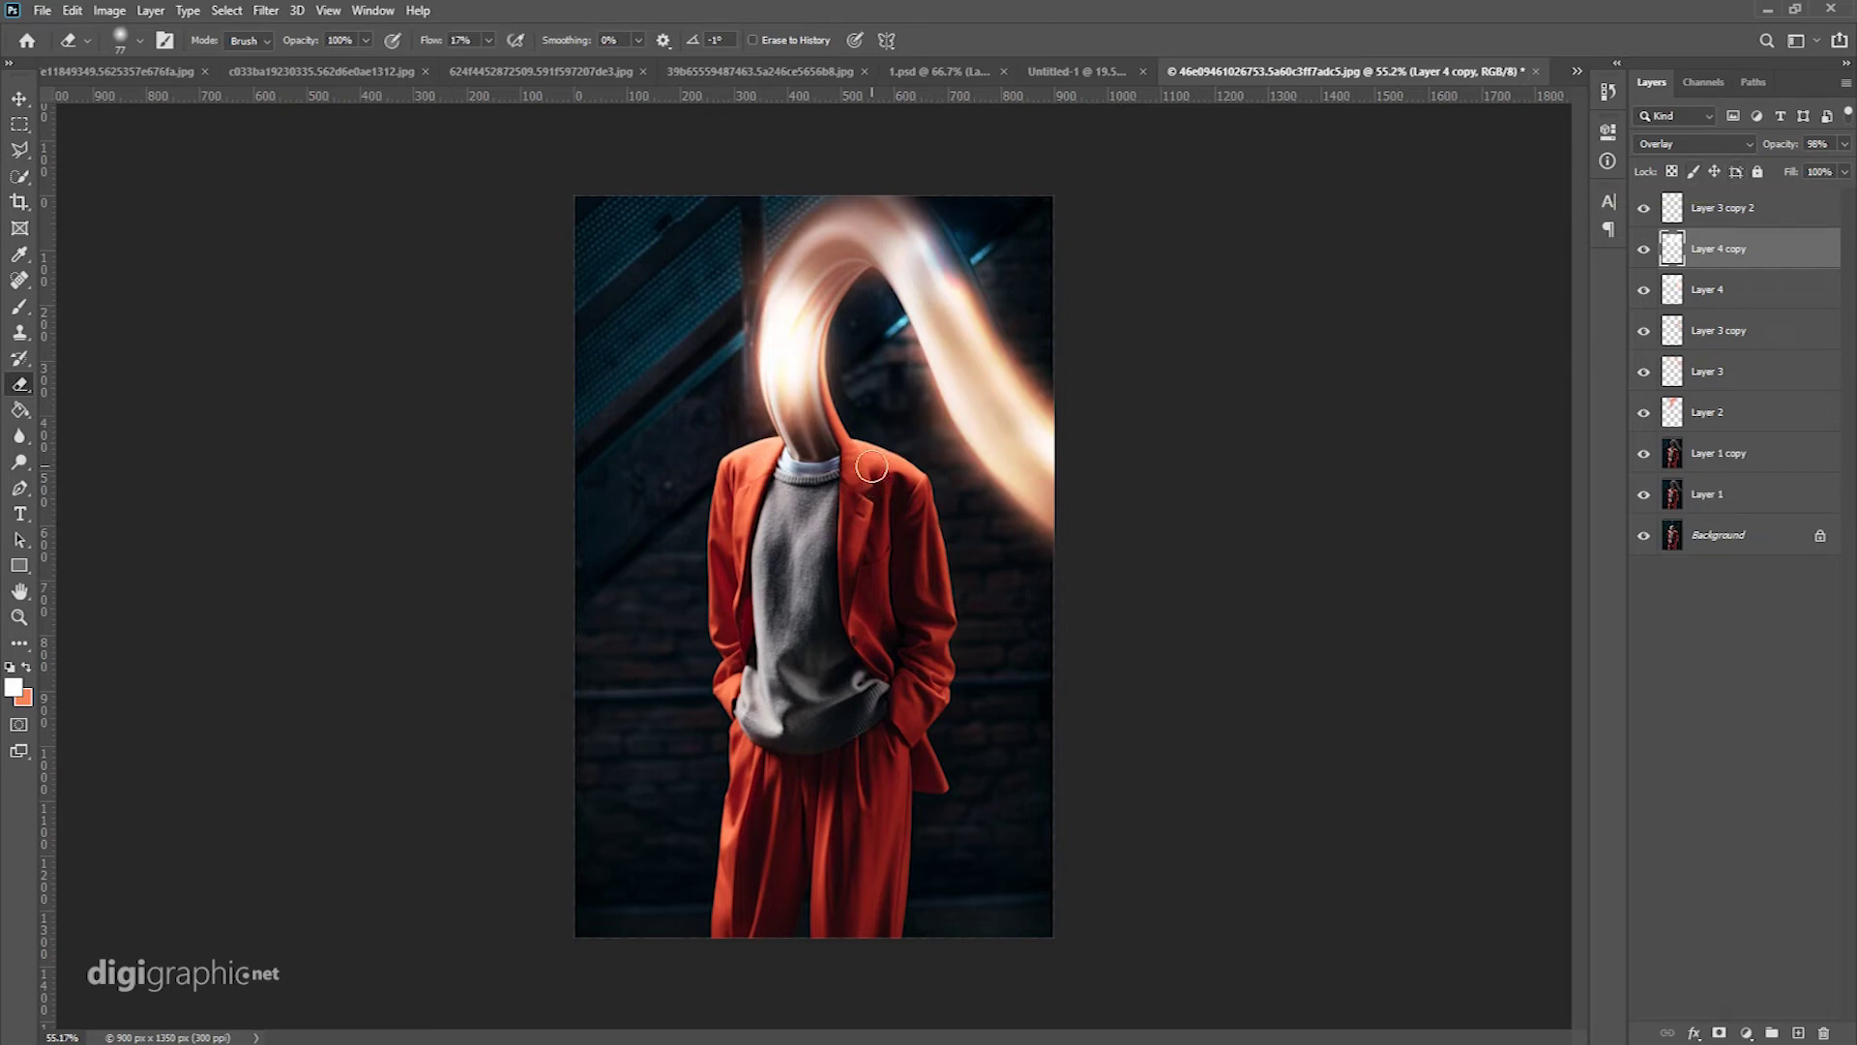
right_click(914, 463)
left_click_drag(1070, 510, 1126, 509)
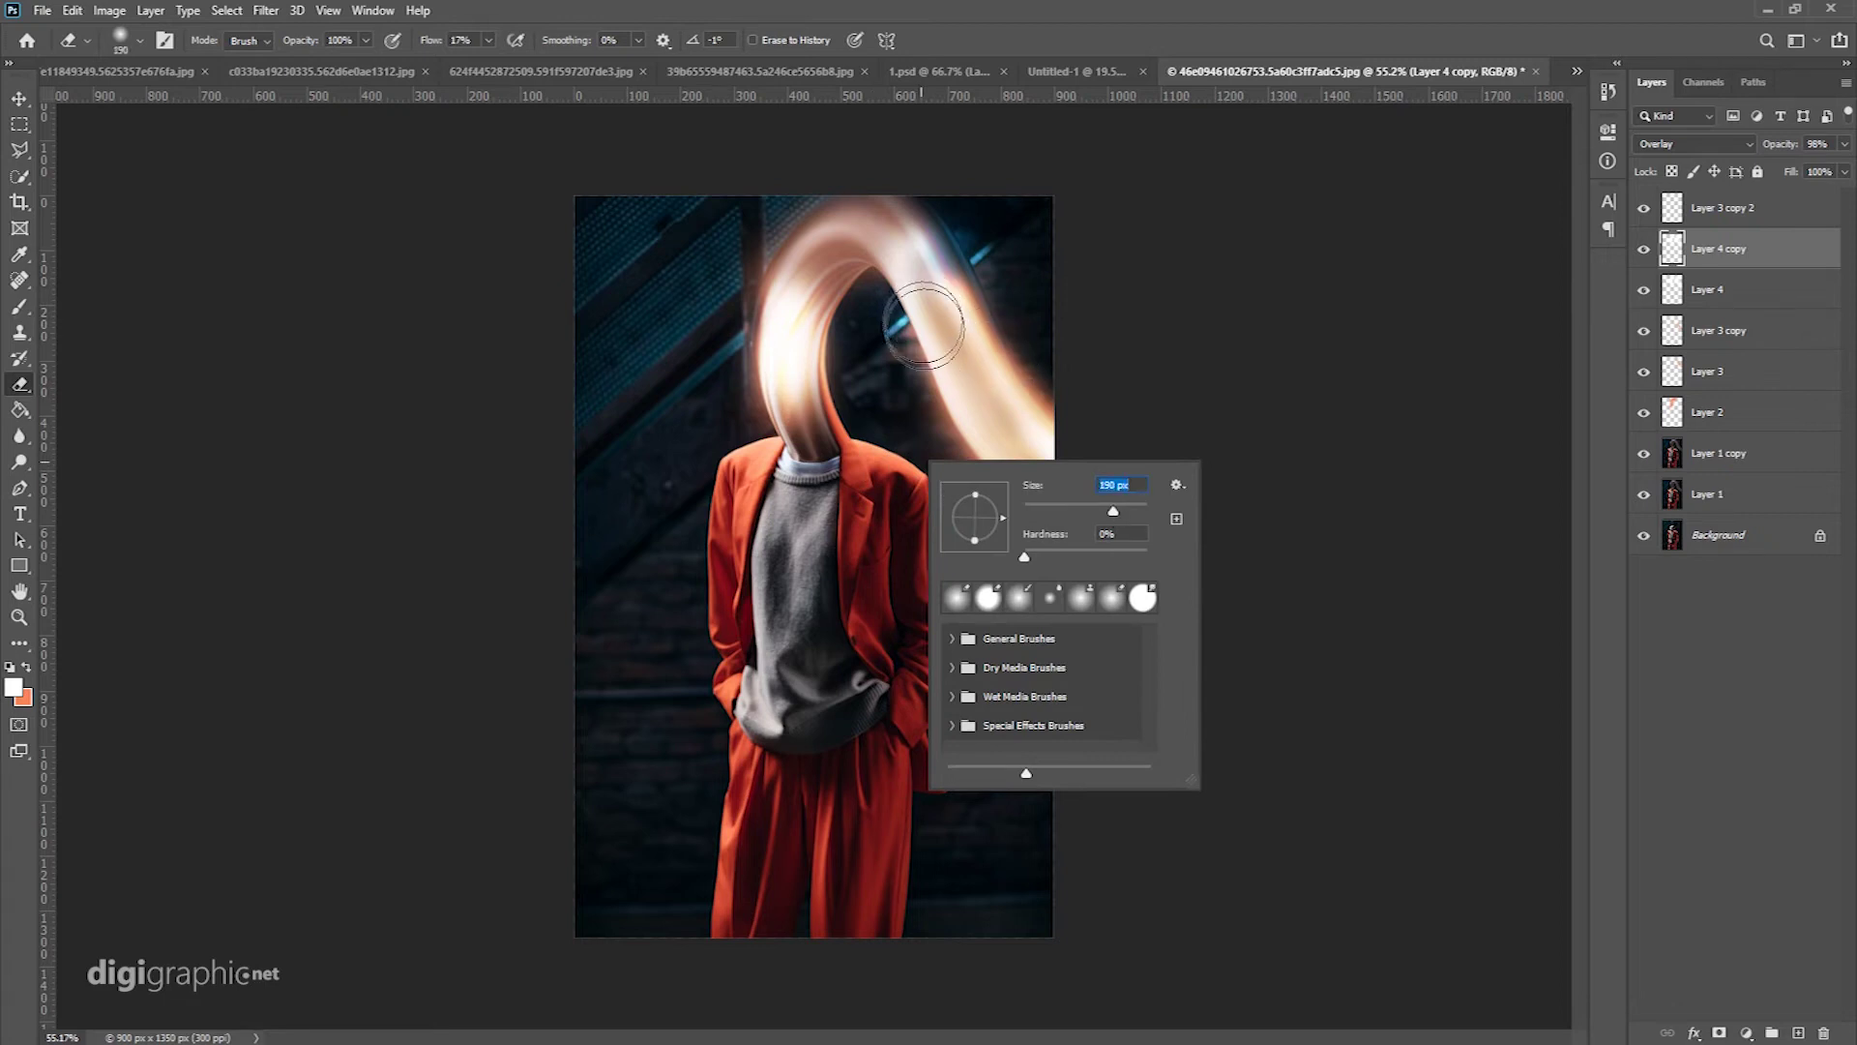
key("Return")
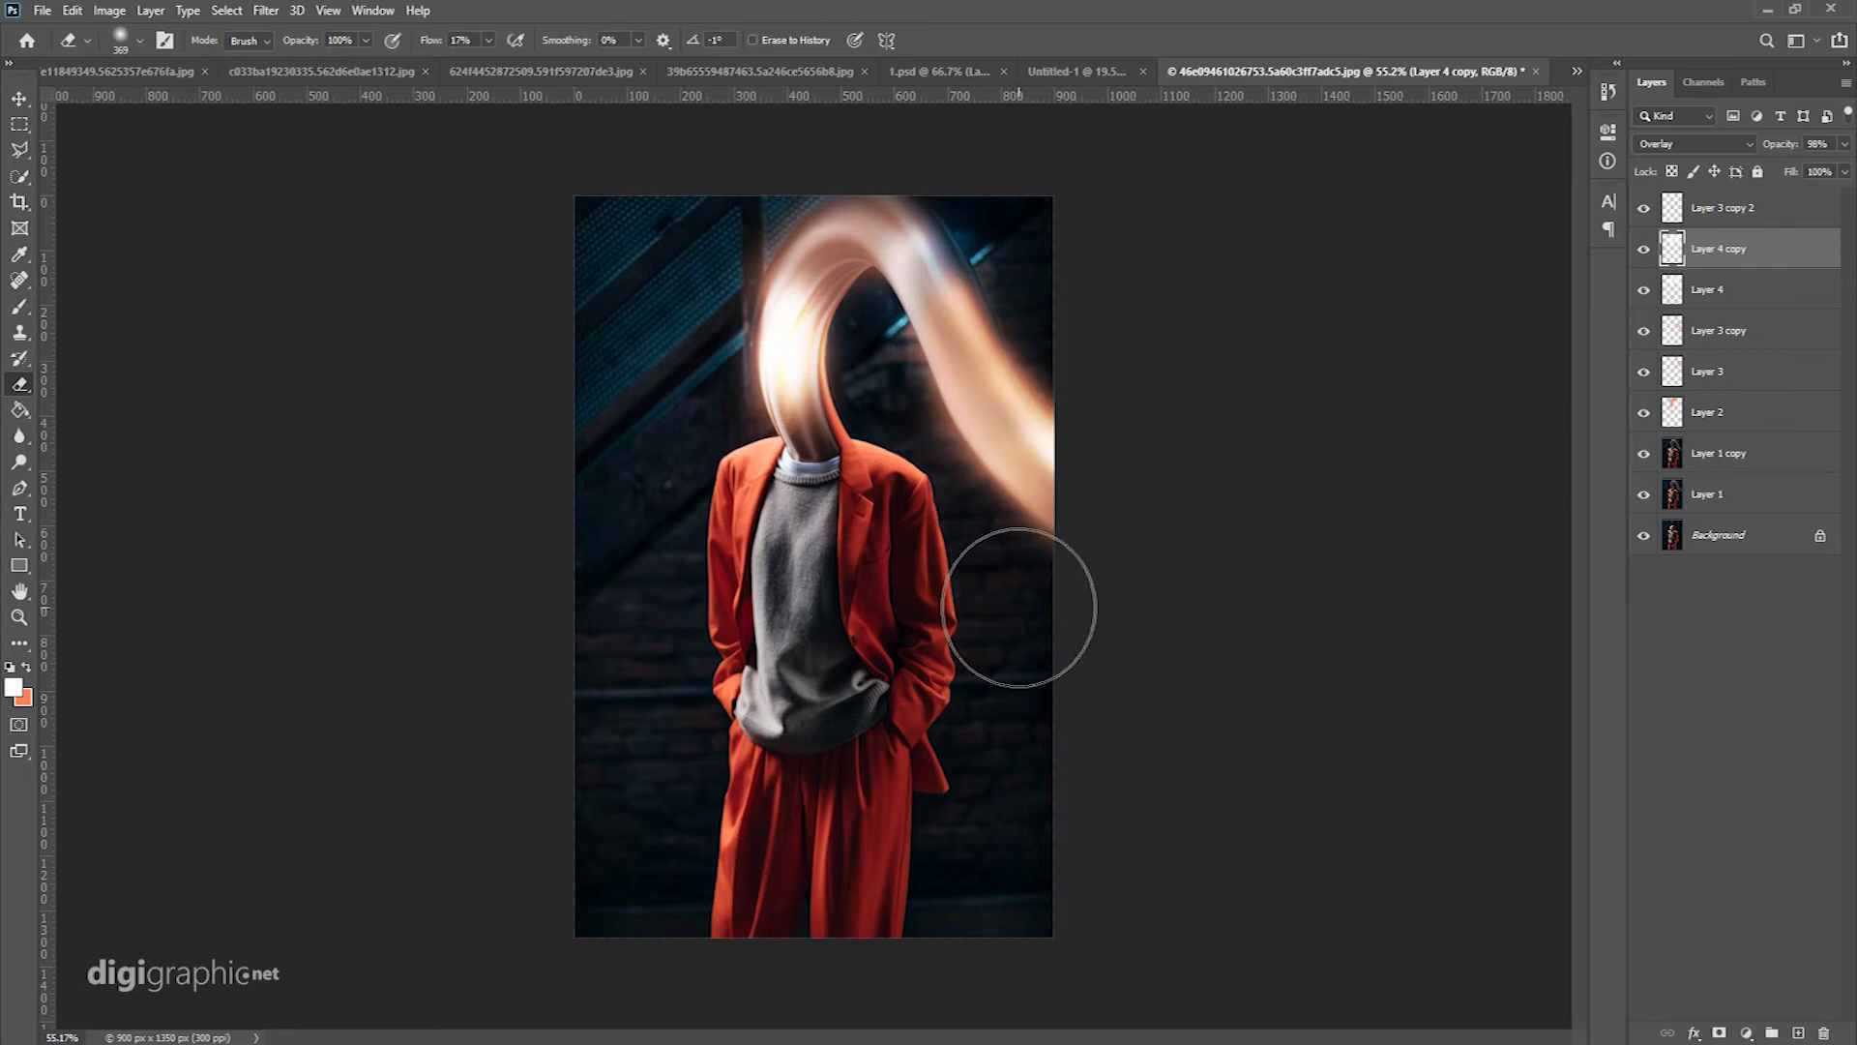
left_click_drag(950, 301, 995, 271)
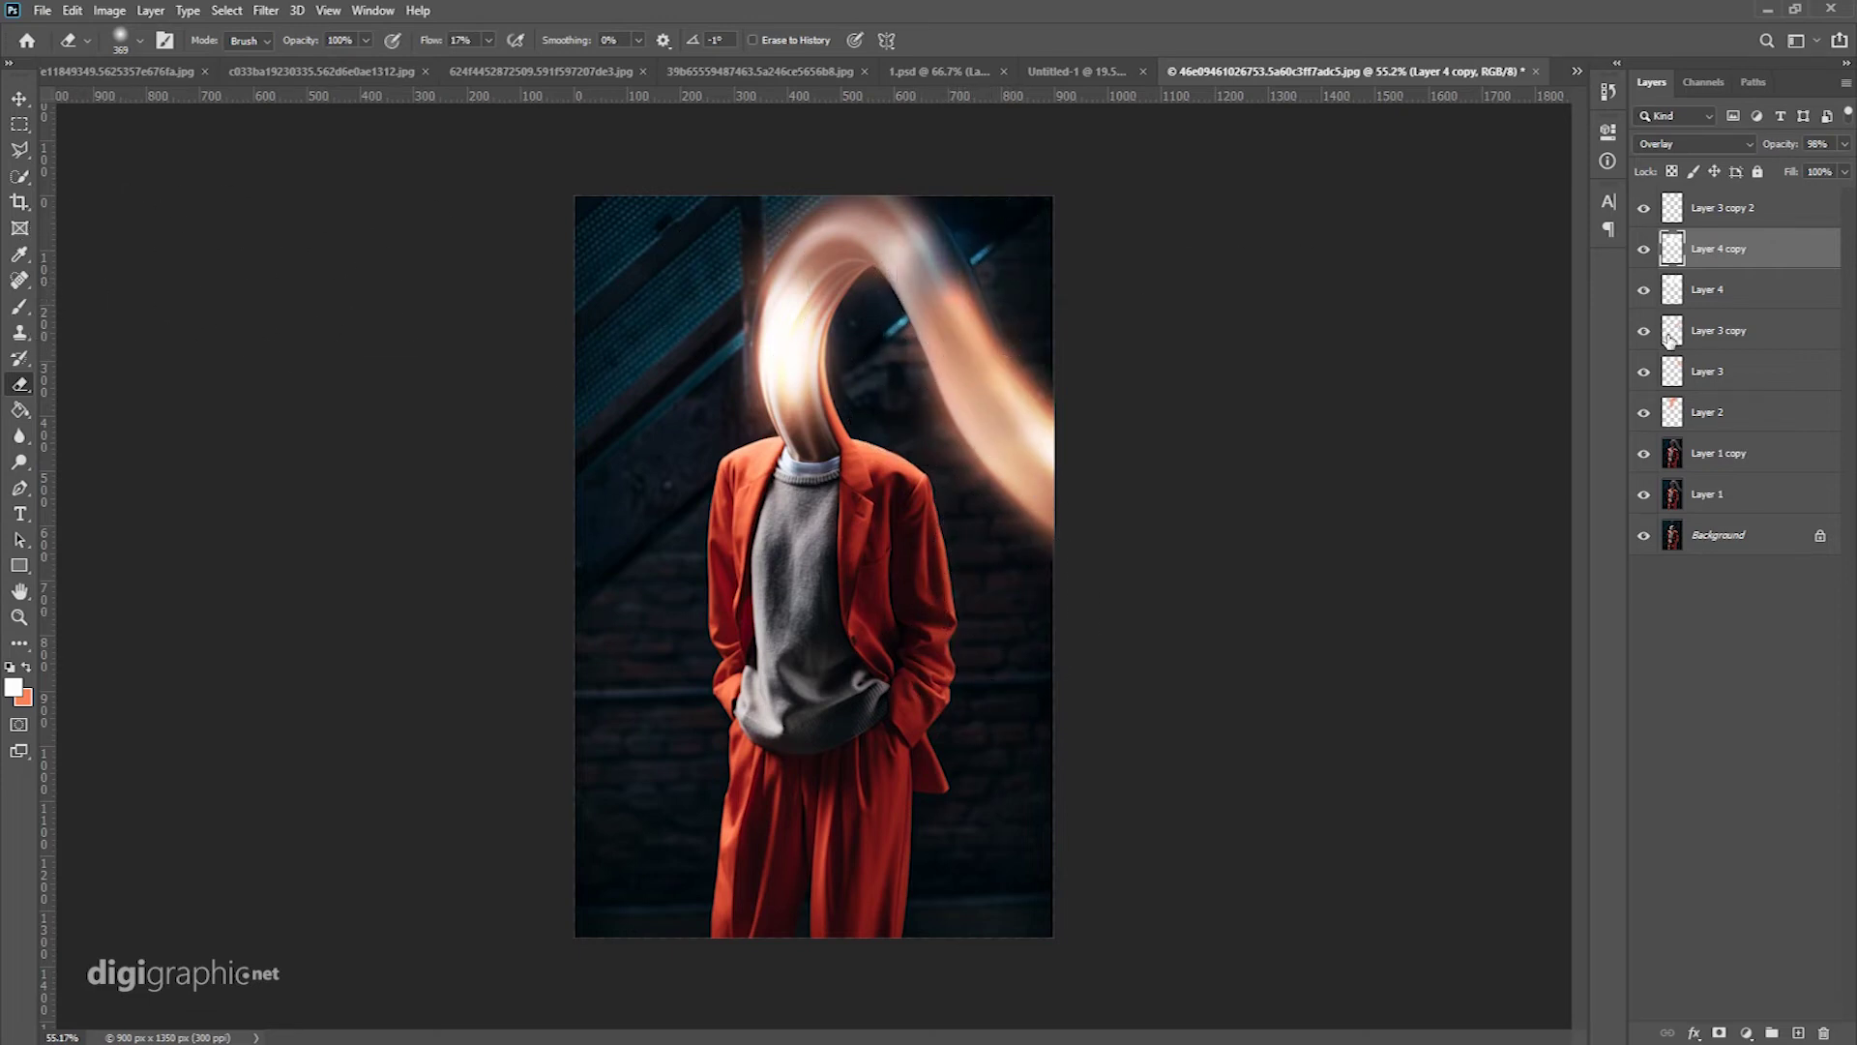
Step: Toggle Layer 2 and Layer 3 visibility to compare, then select Layer 3
left_click(1643, 412)
left_click(1642, 372)
left_click(1643, 371)
left_click(1712, 371)
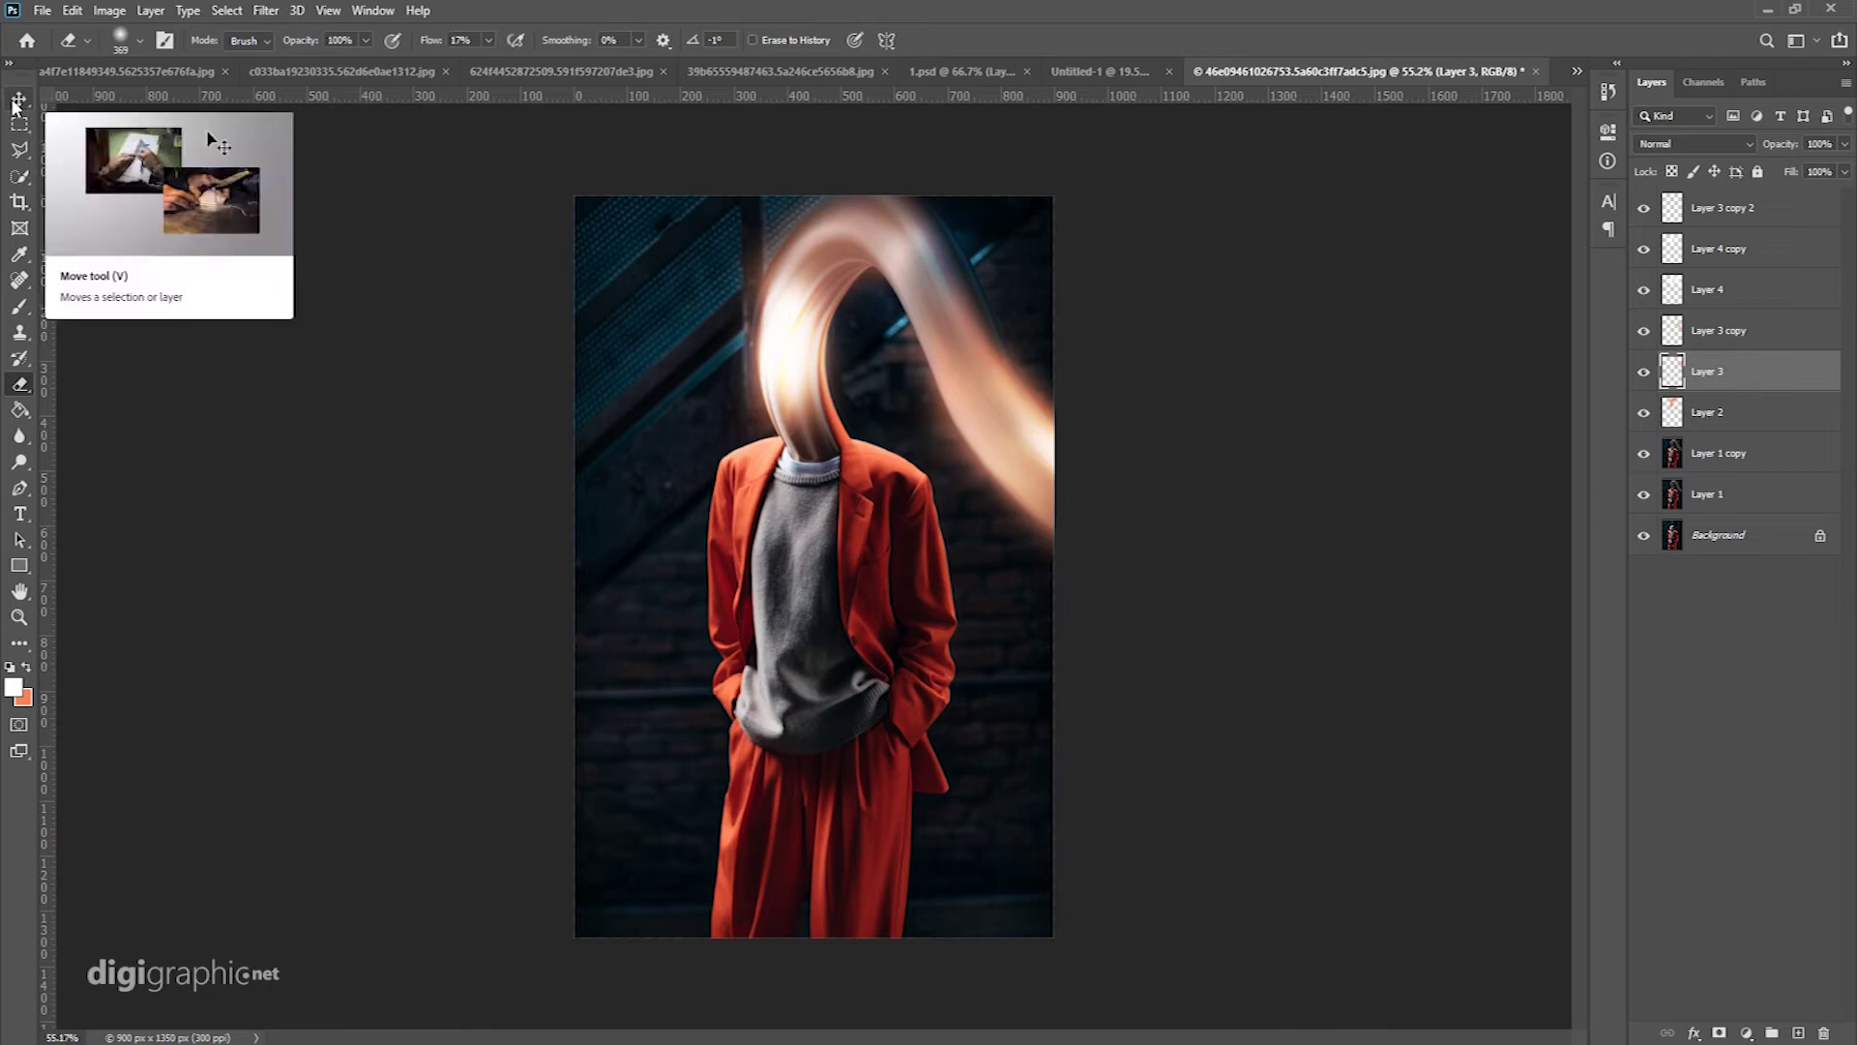
Step: Paint a soft orange dab beside the head on a new Layer 5 at the top of the stack
left_click(16, 101)
left_click(1801, 1035)
left_click_drag(1749, 378, 1746, 203)
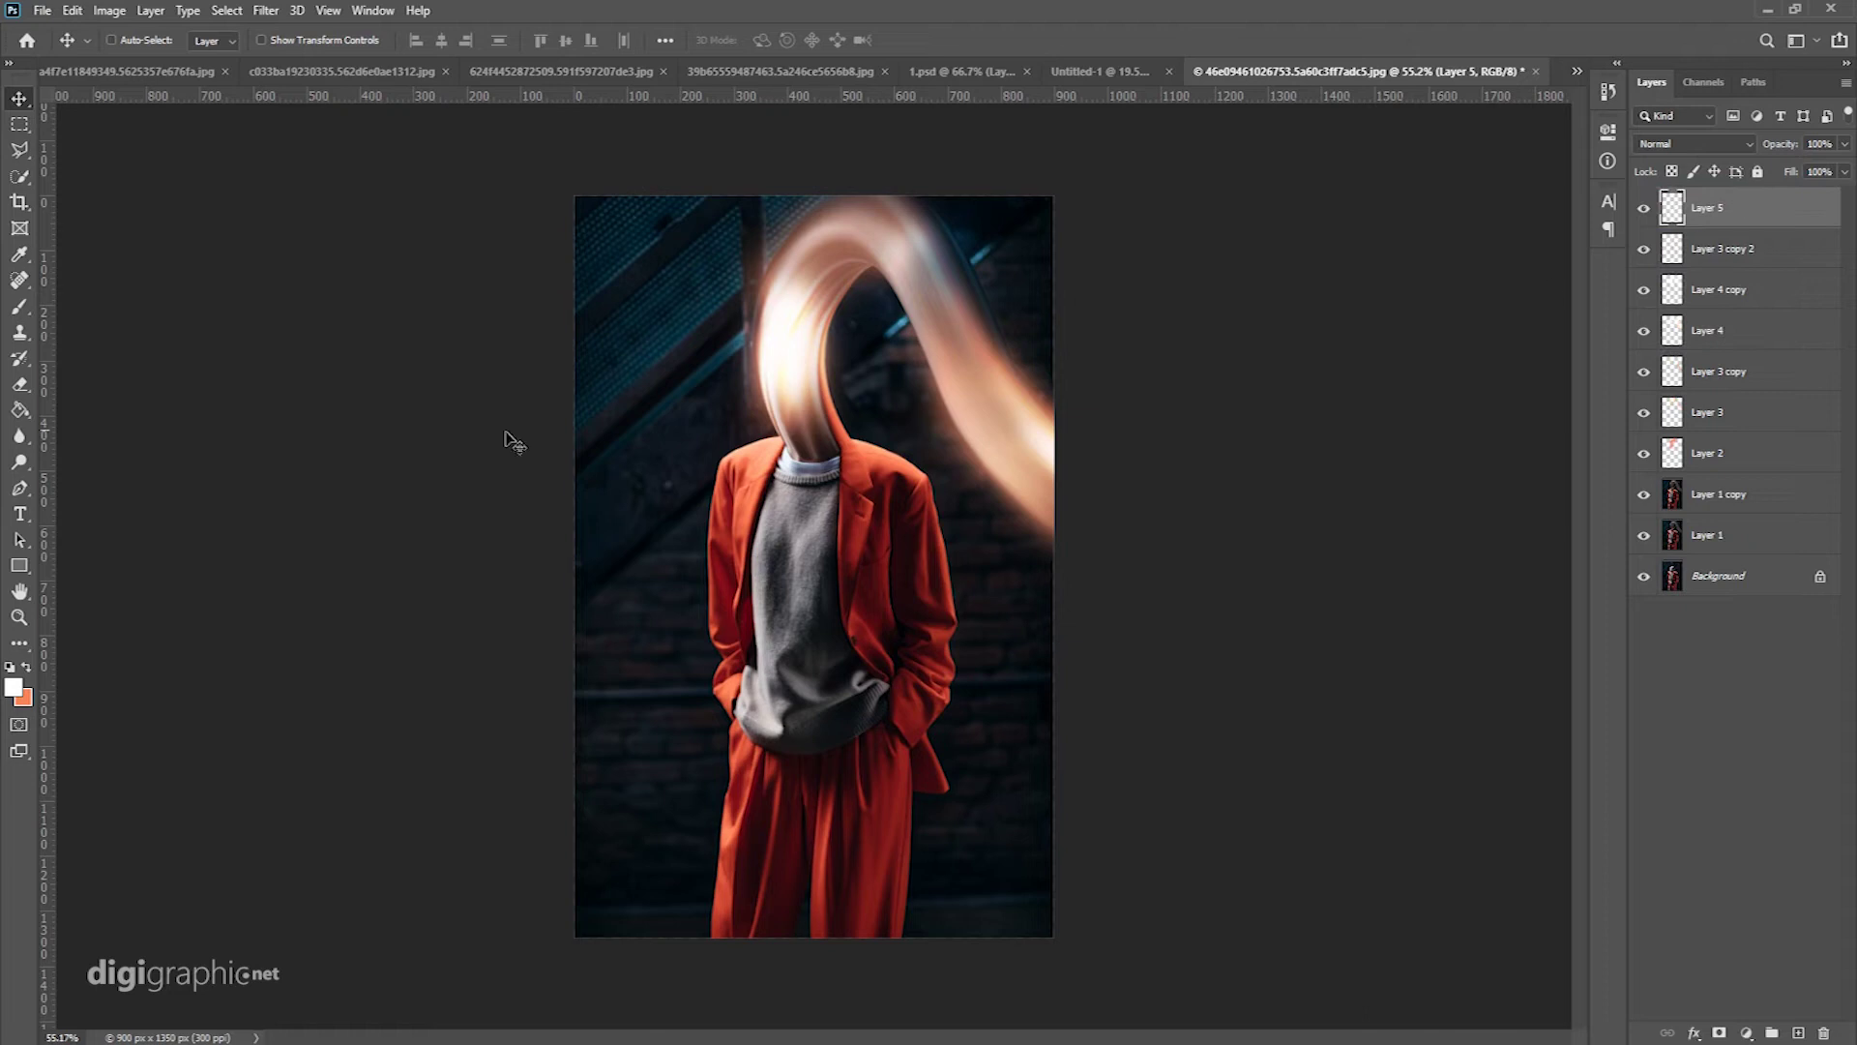
left_click(20, 307)
left_click(26, 668)
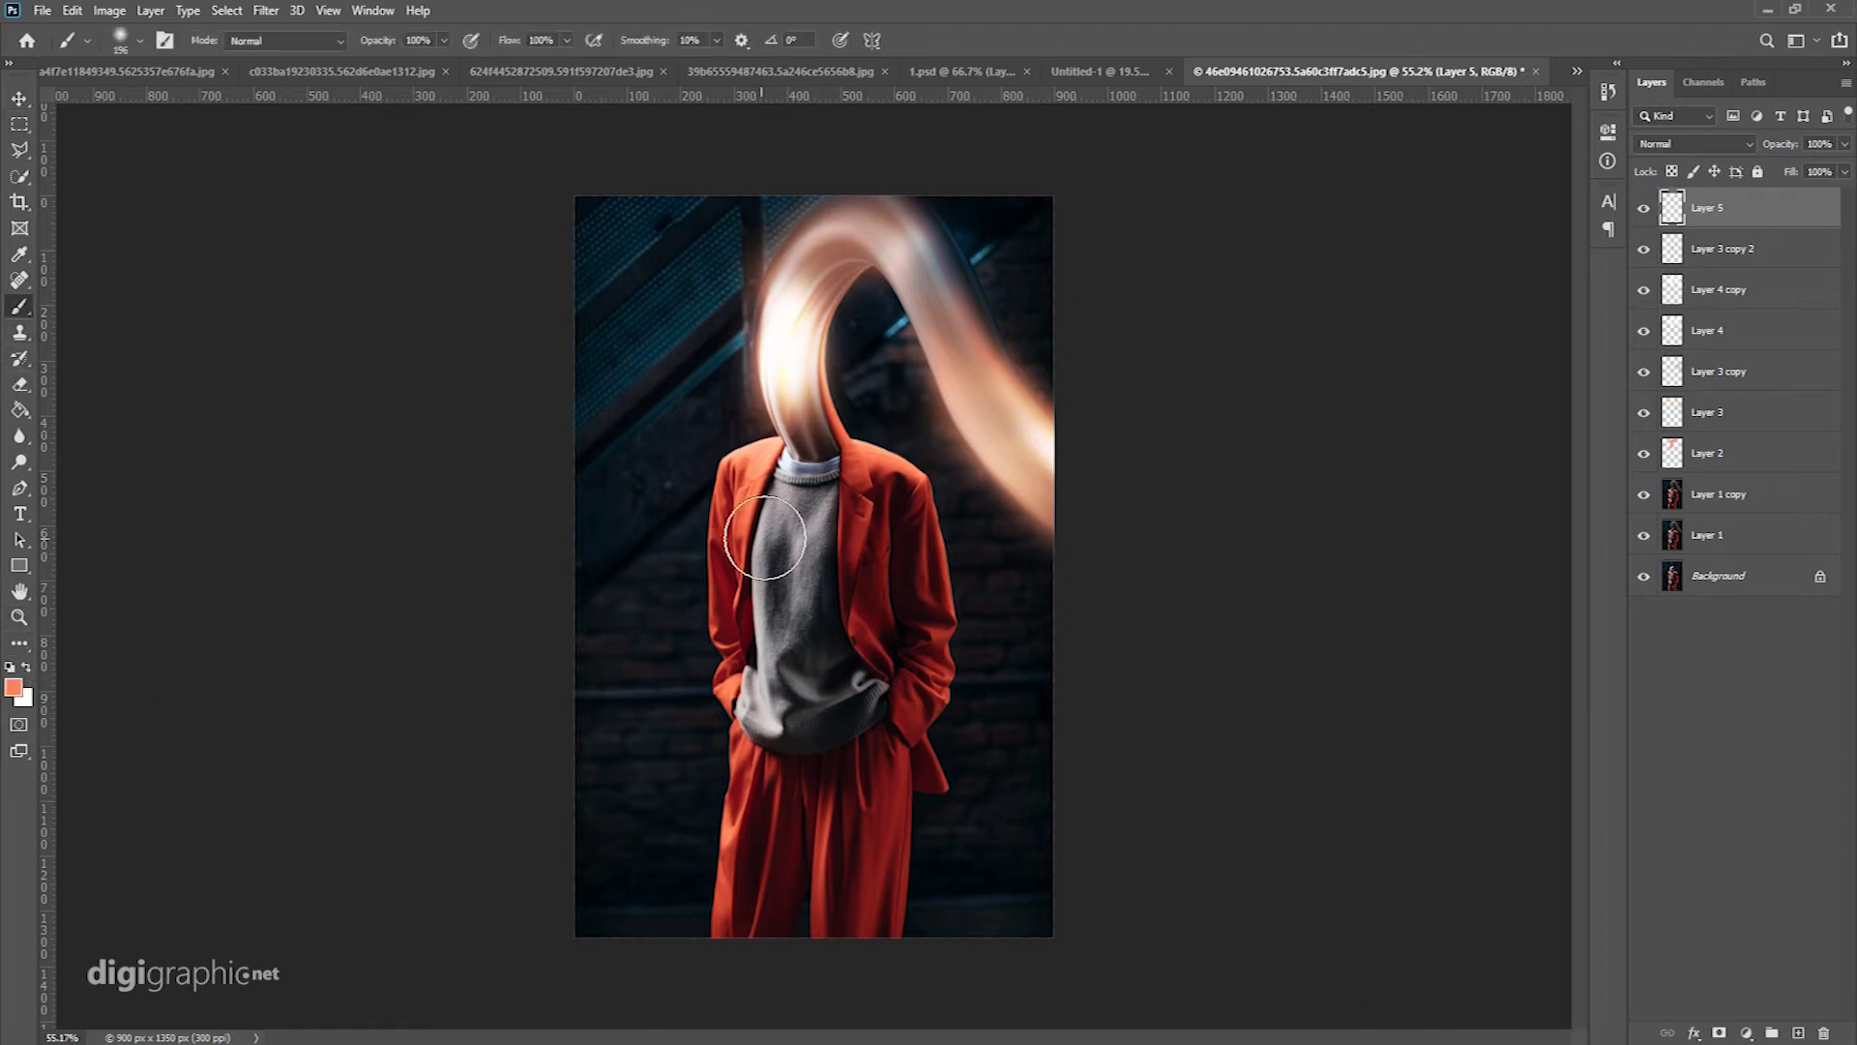
left_click(737, 392)
Step: Scale the orange dab to about 194% over the head, blend it as Screen at about 59% opacity
left_click(20, 99)
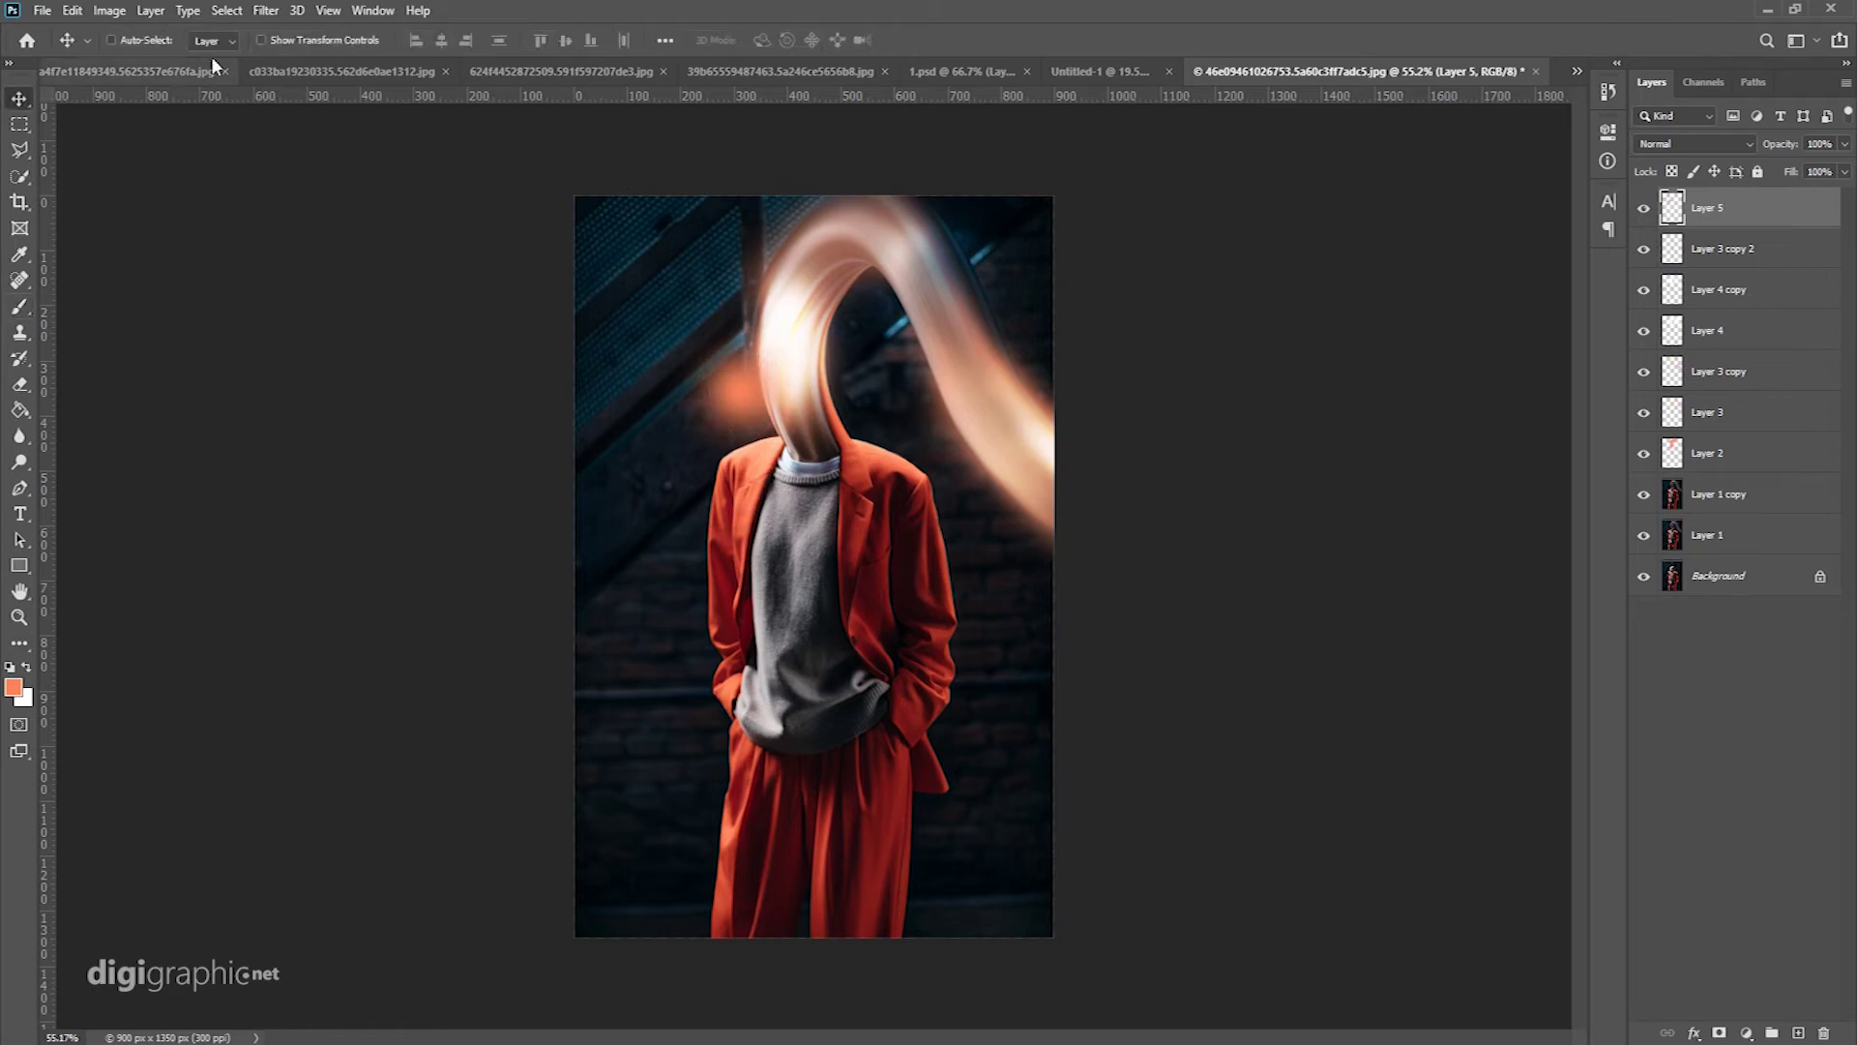
left_click(299, 40)
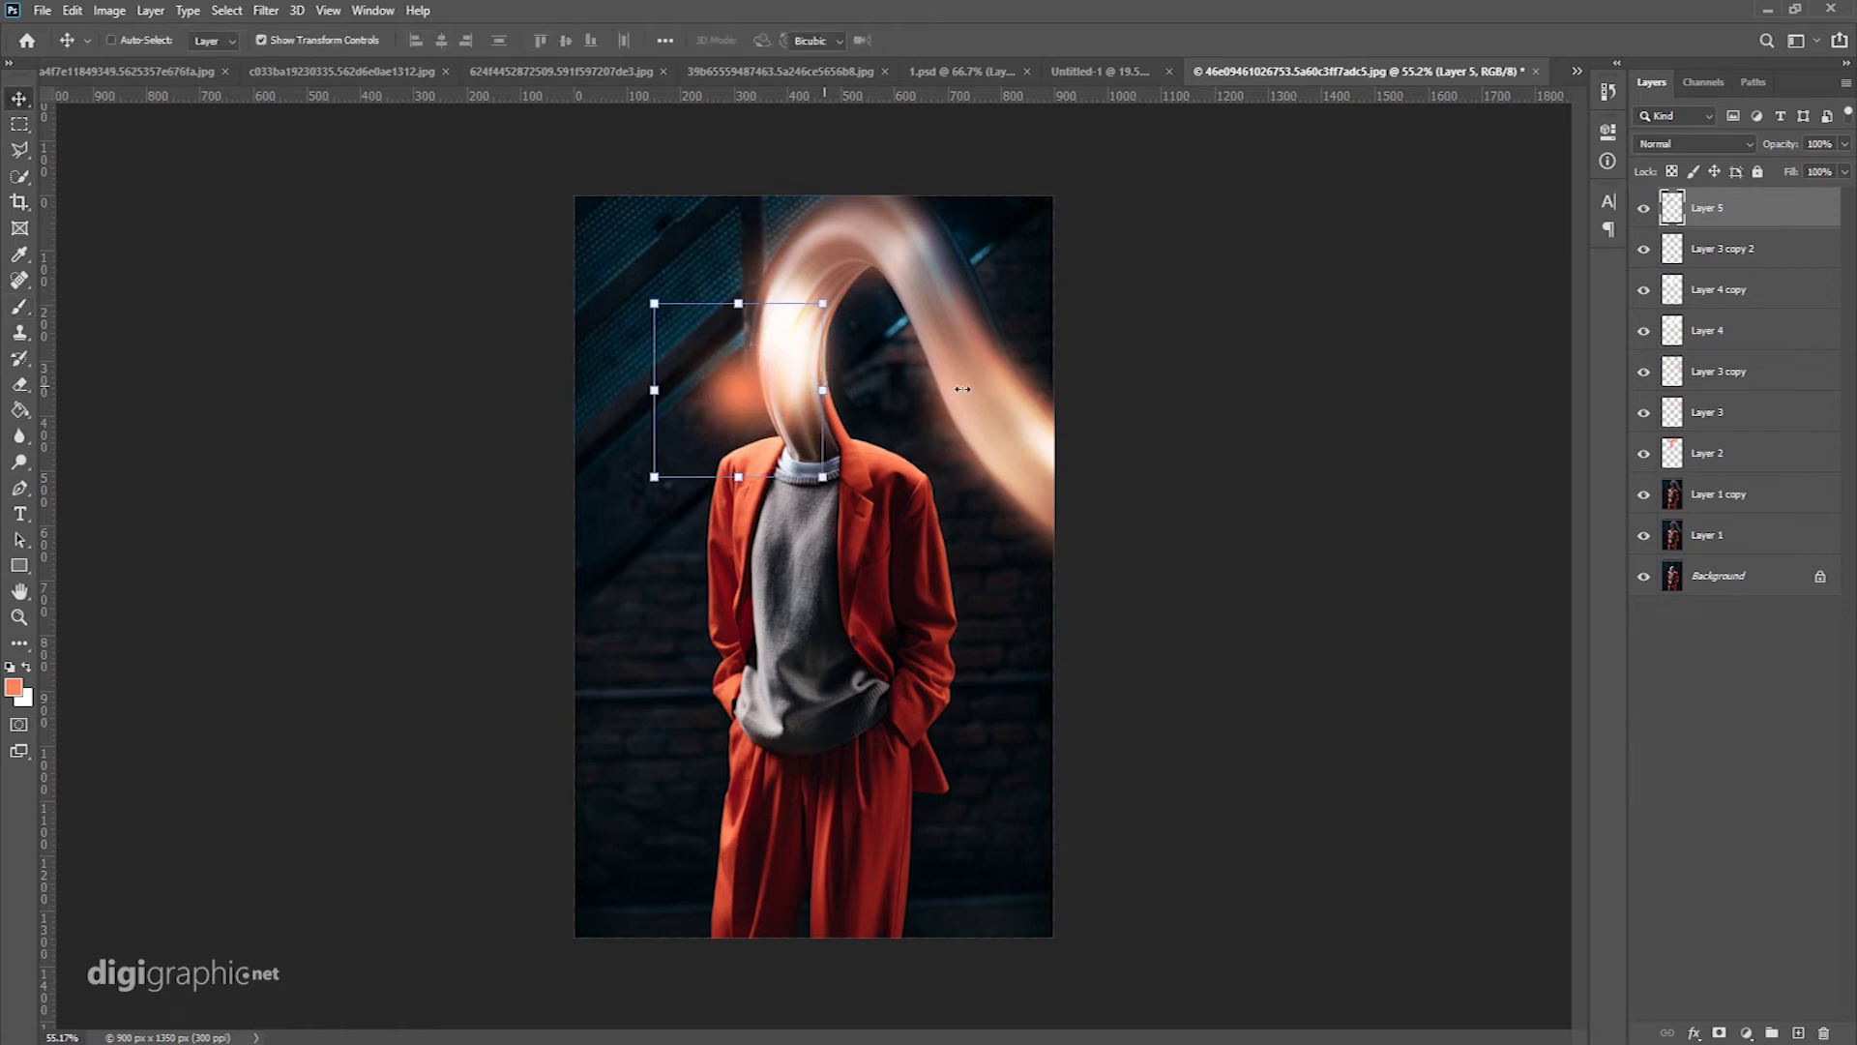
left_click_drag(823, 387, 981, 386)
left_click_drag(863, 383, 824, 358)
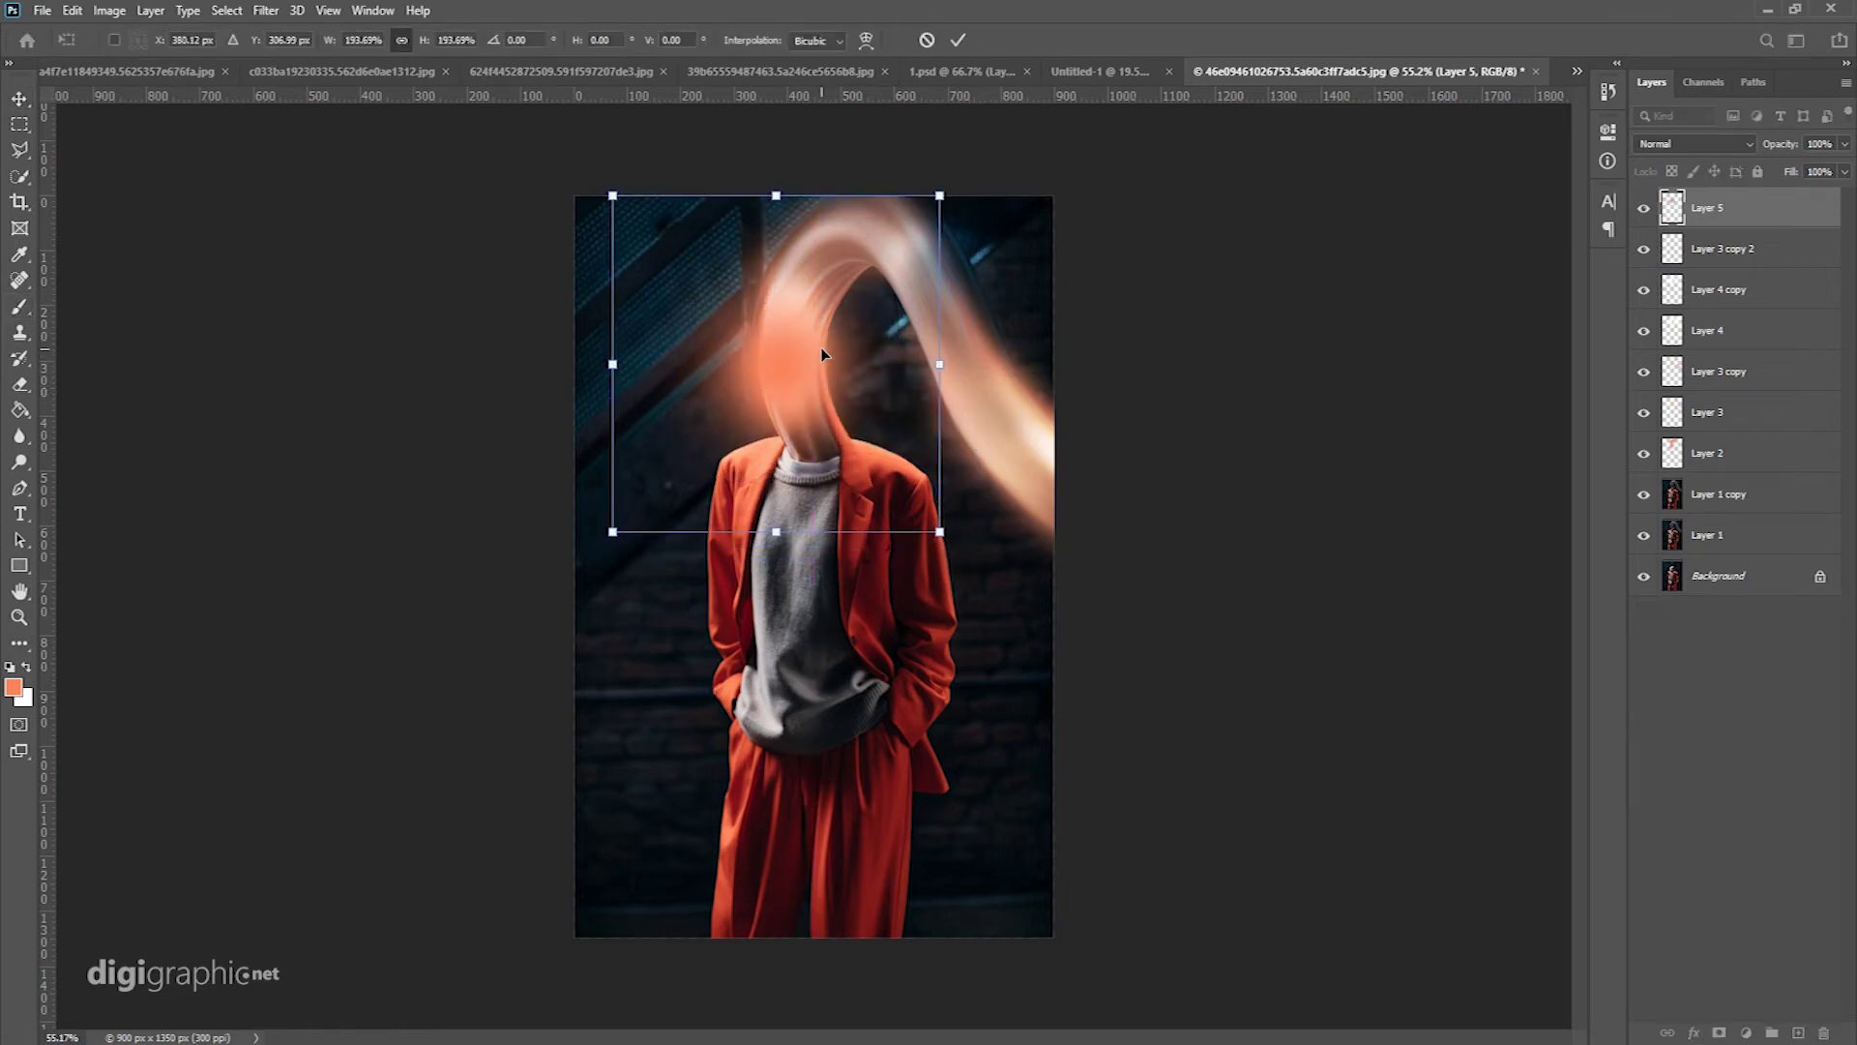
key("Return")
left_click(1693, 144)
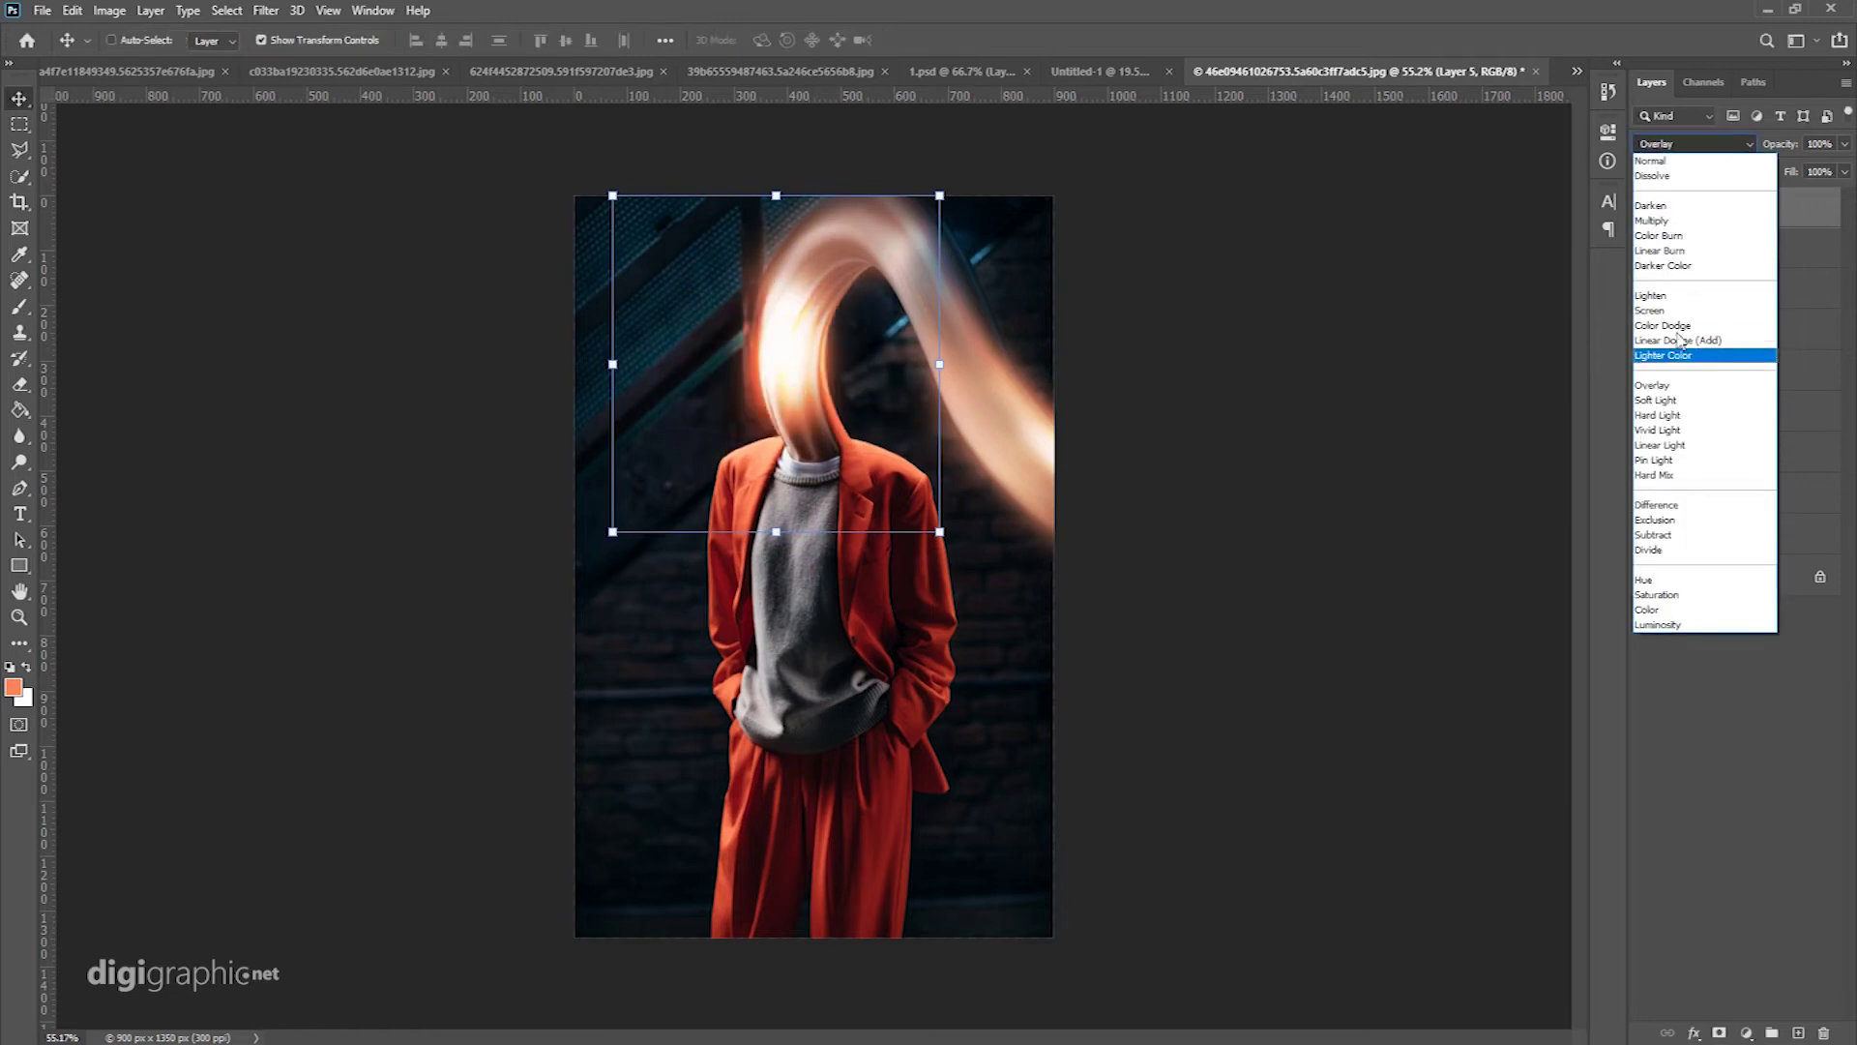
left_click(1681, 312)
left_click_drag(861, 290, 878, 291)
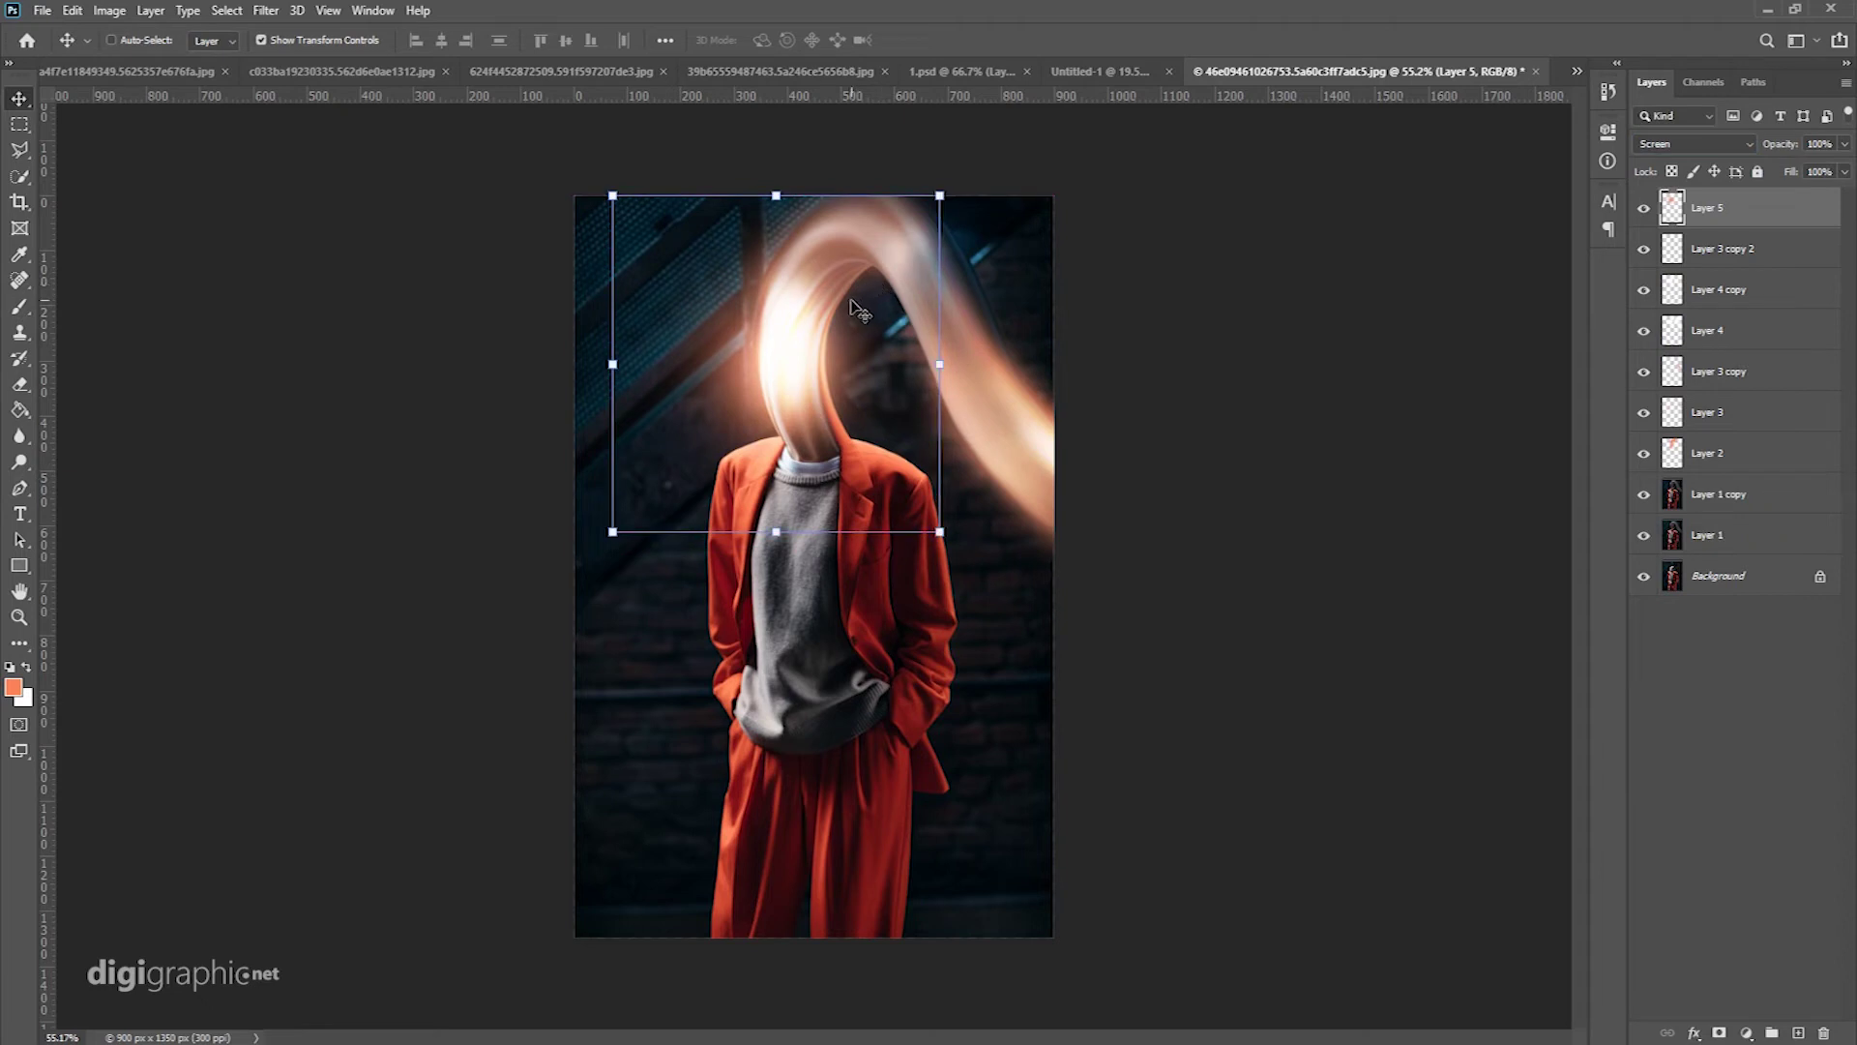
left_click(350, 42)
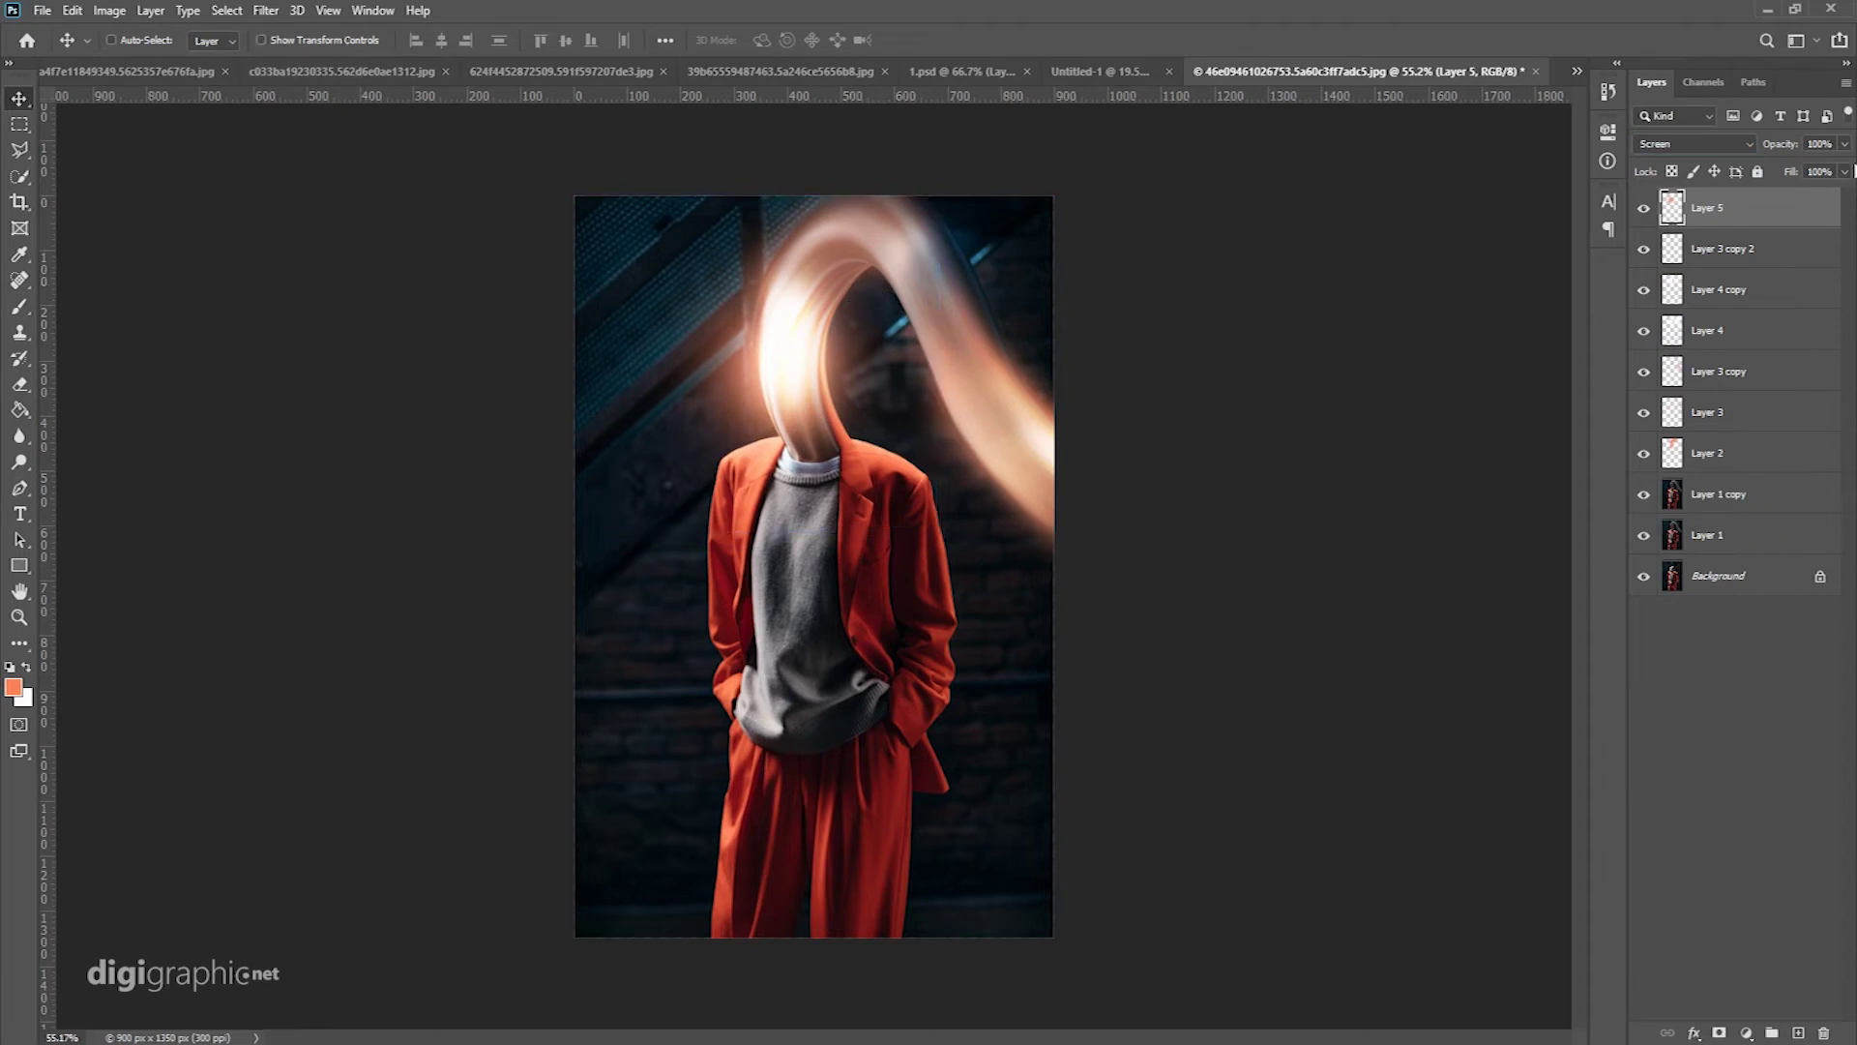
left_click_drag(1844, 146, 1803, 171)
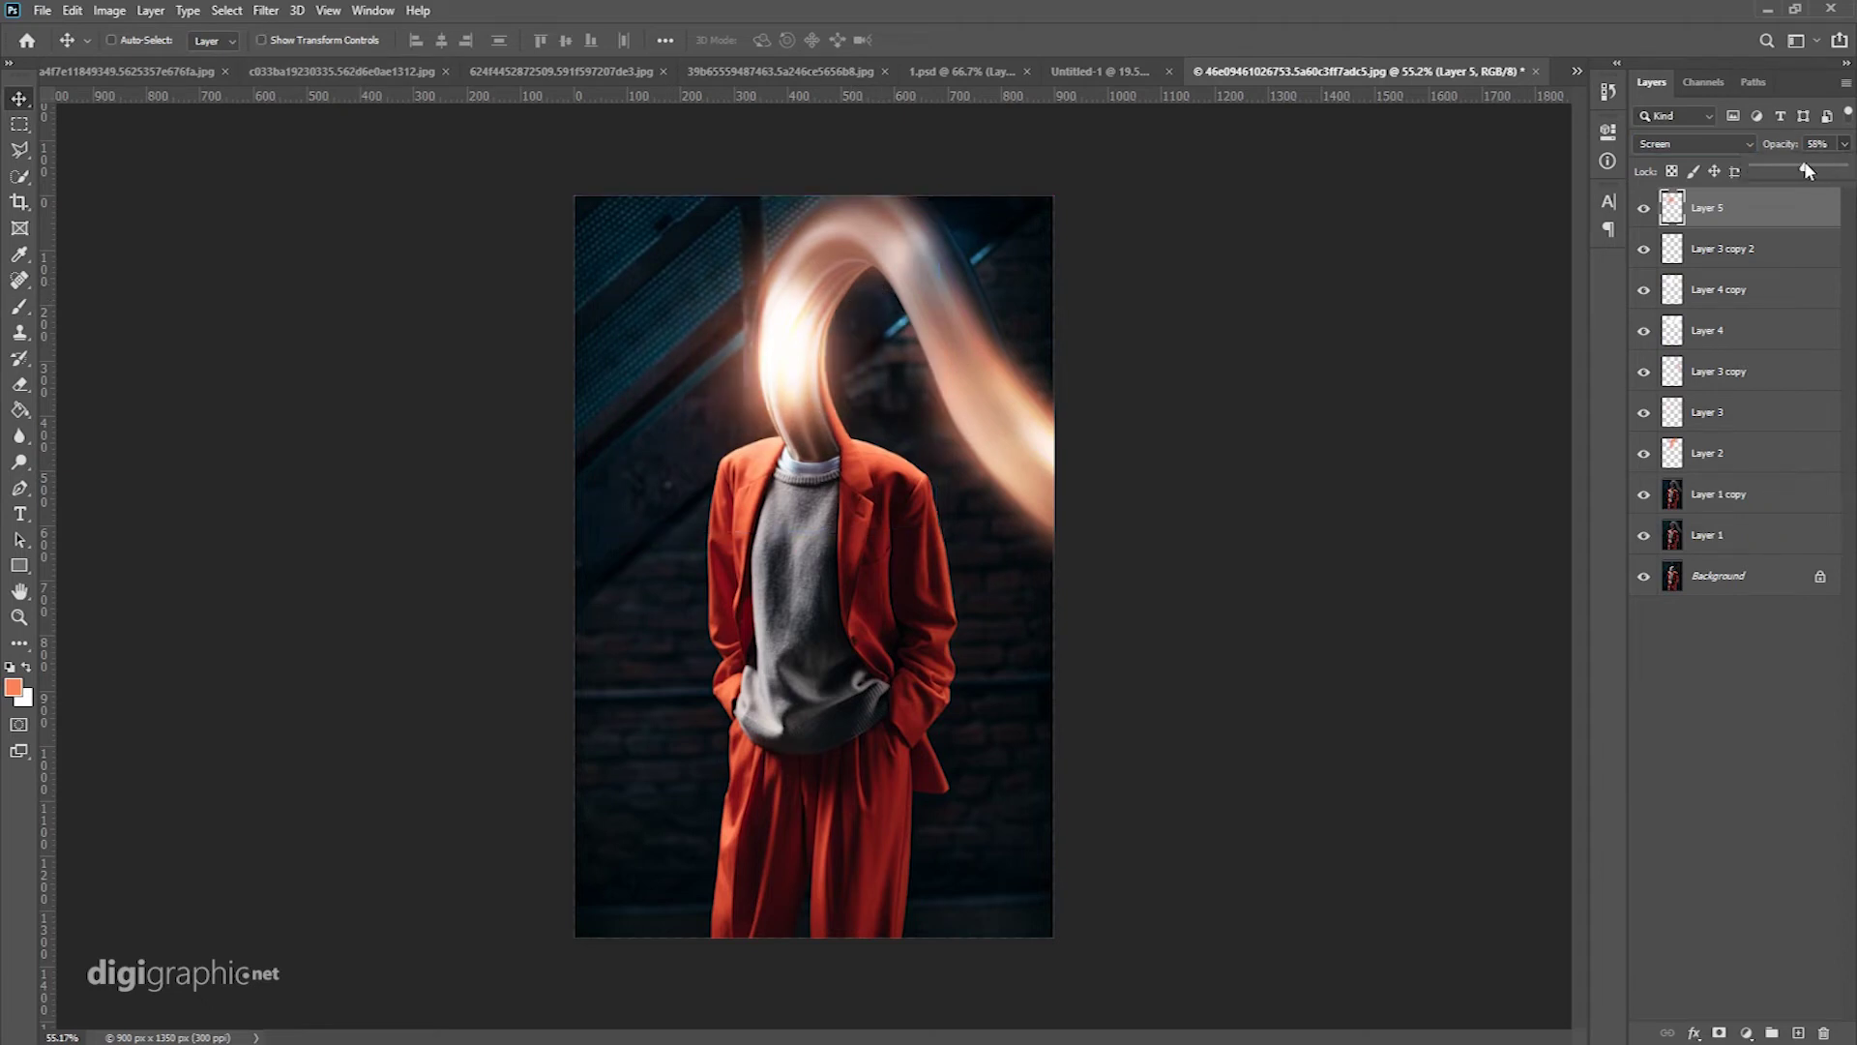
Step: Alt-drag a copy of the orange glow, shifted right and down
left_click_drag(788, 360, 1039, 480)
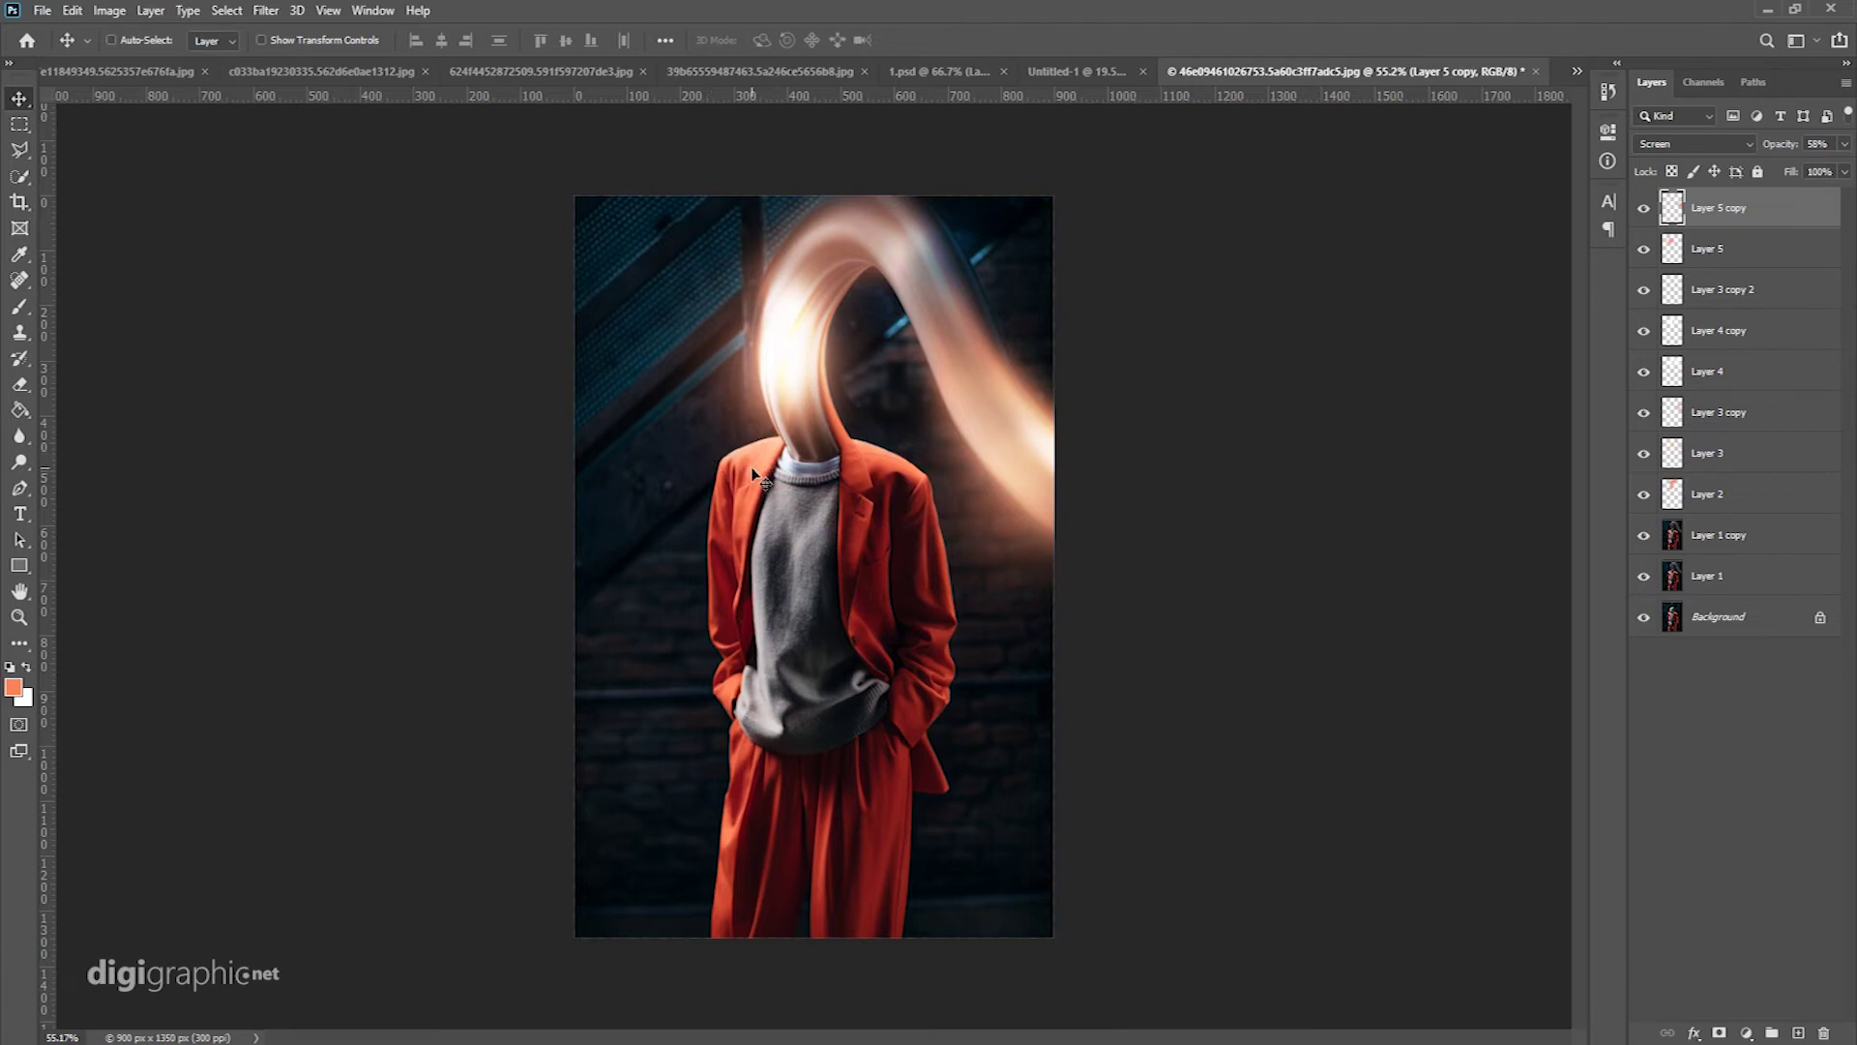
scroll(758, 510, "down", 2)
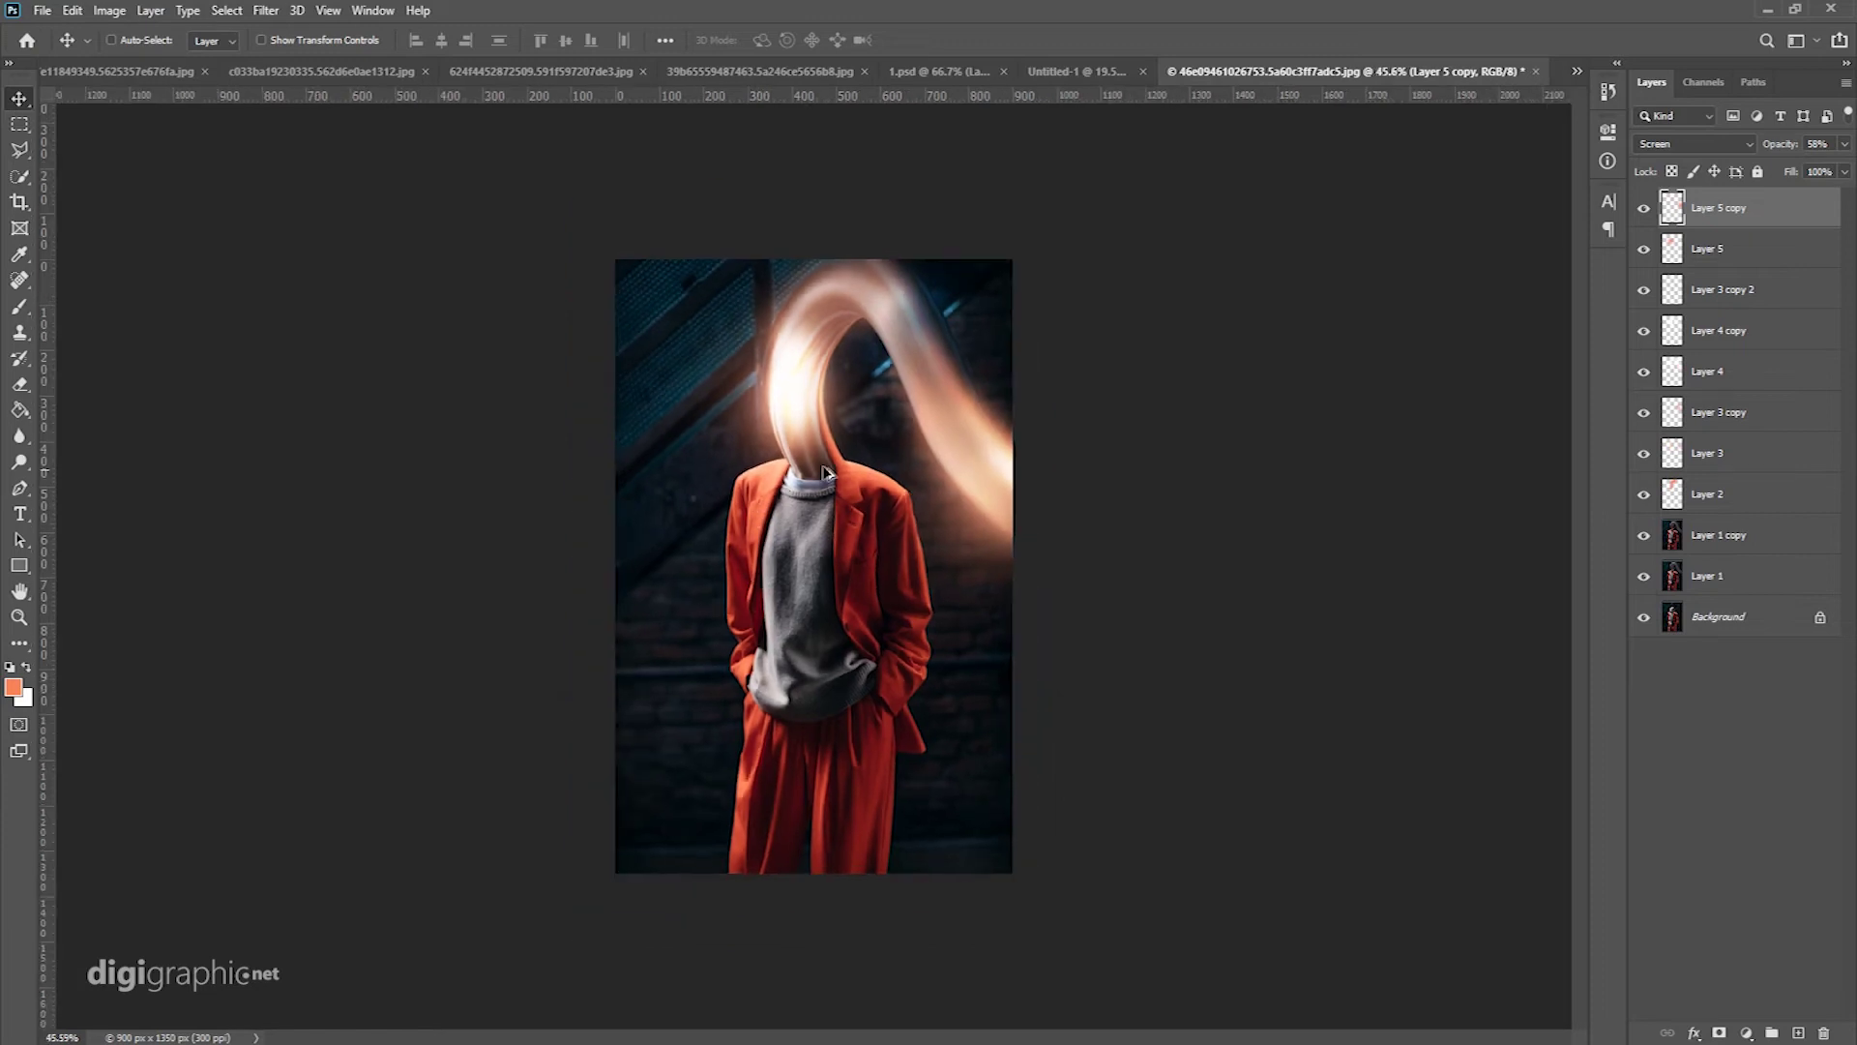
scroll(866, 496, "down", 1)
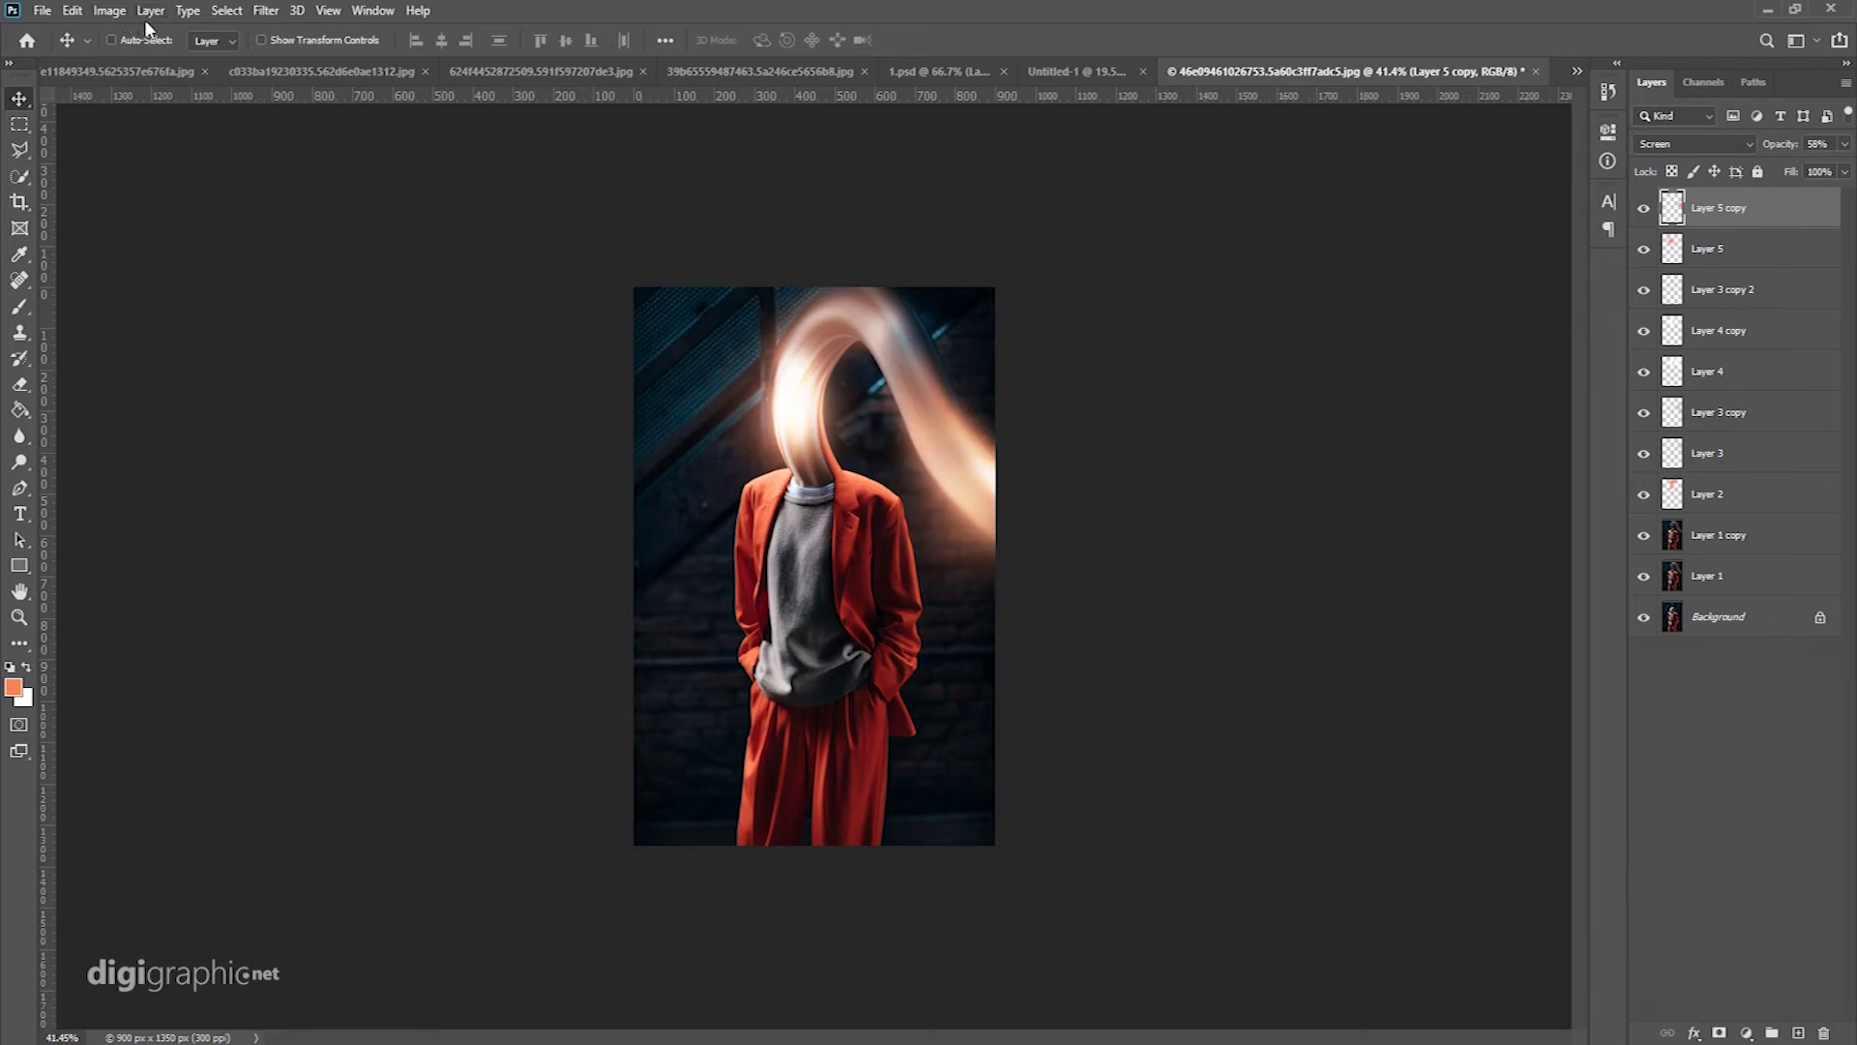
Step: Merge Visible on the layers from Layer 5 copy down to Layer 1
left_click(1736, 594, "shift")
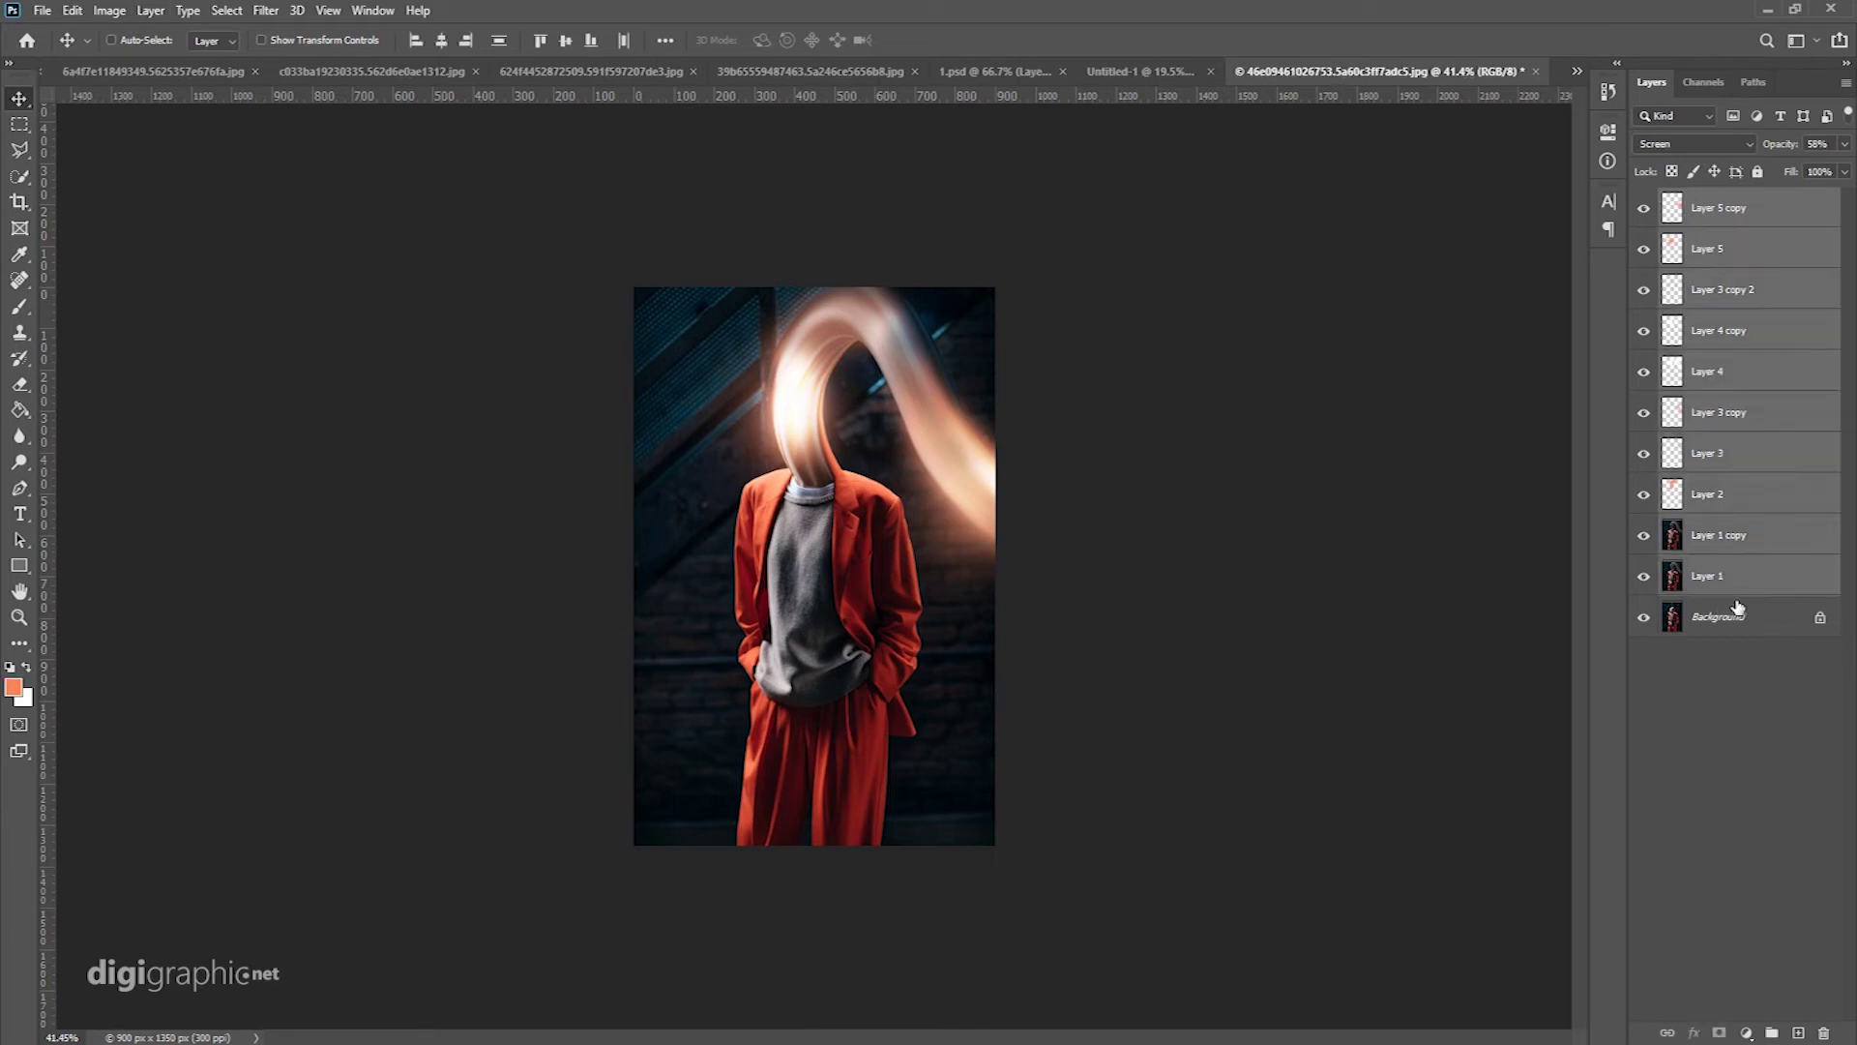
right_click(1739, 594)
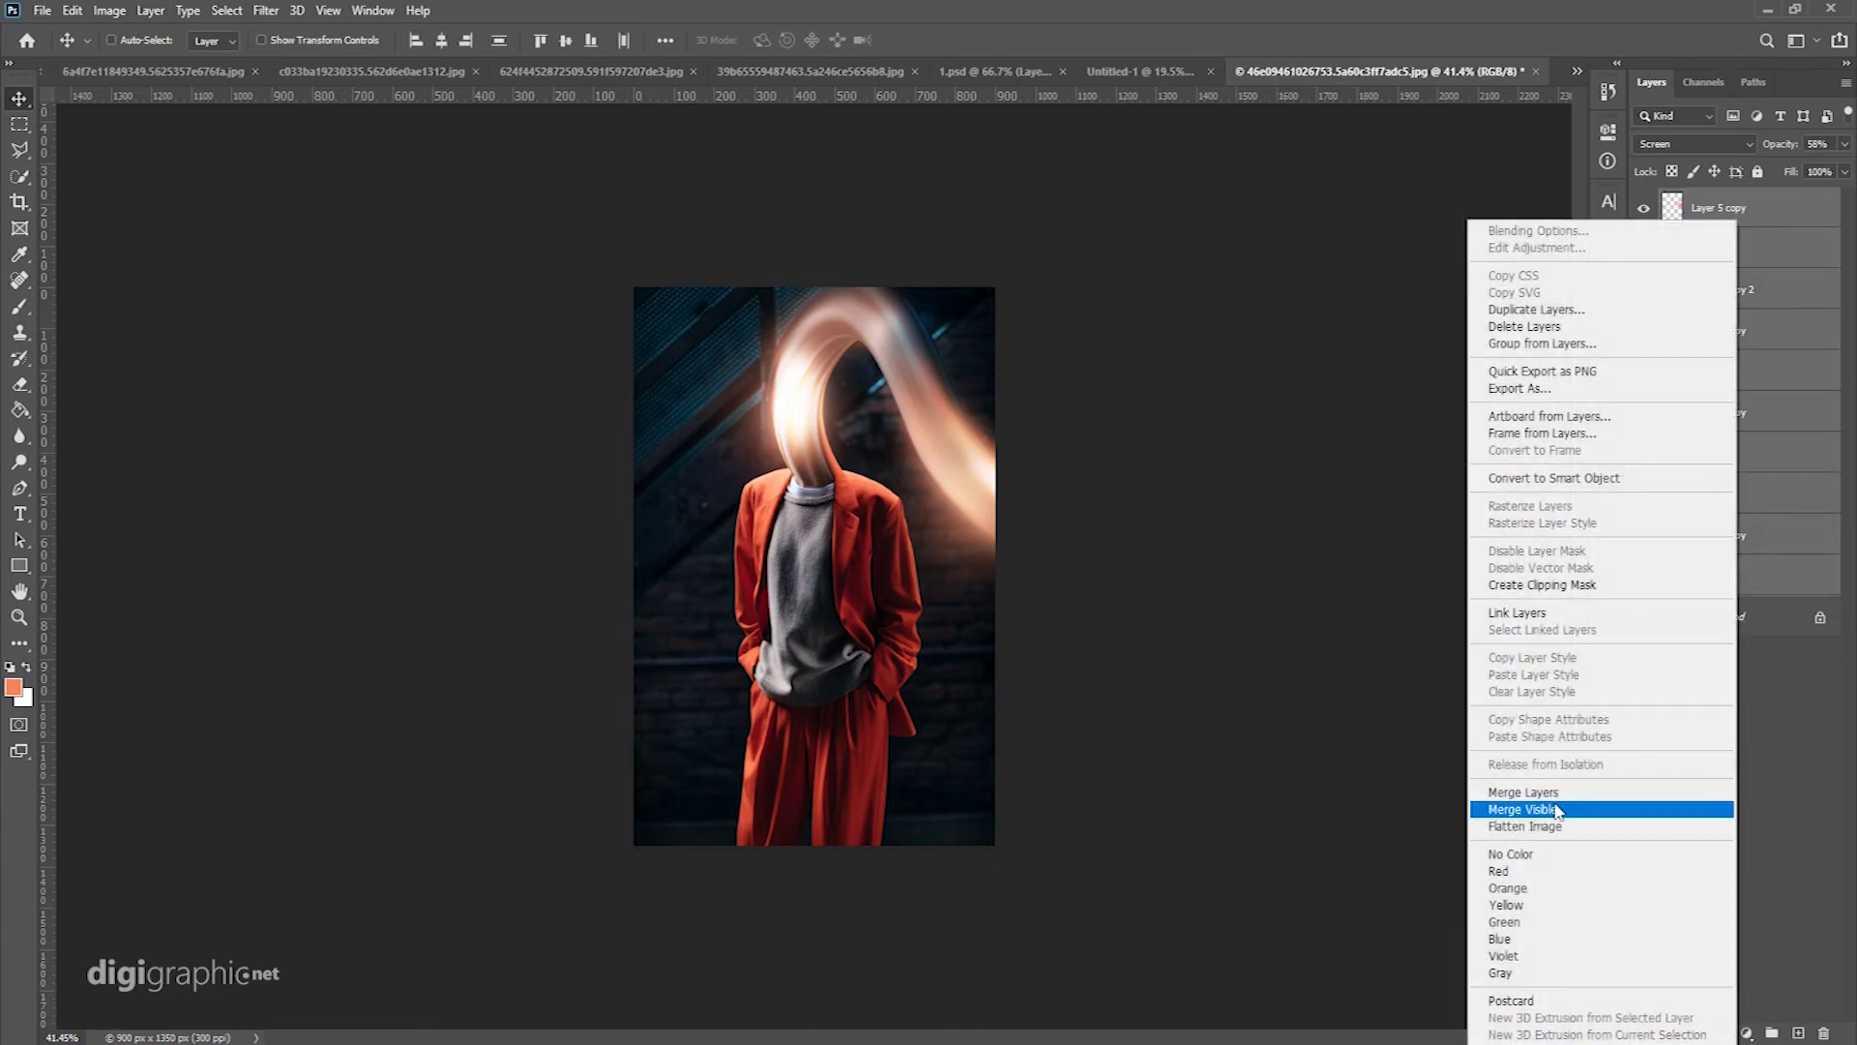
left_click(1600, 480)
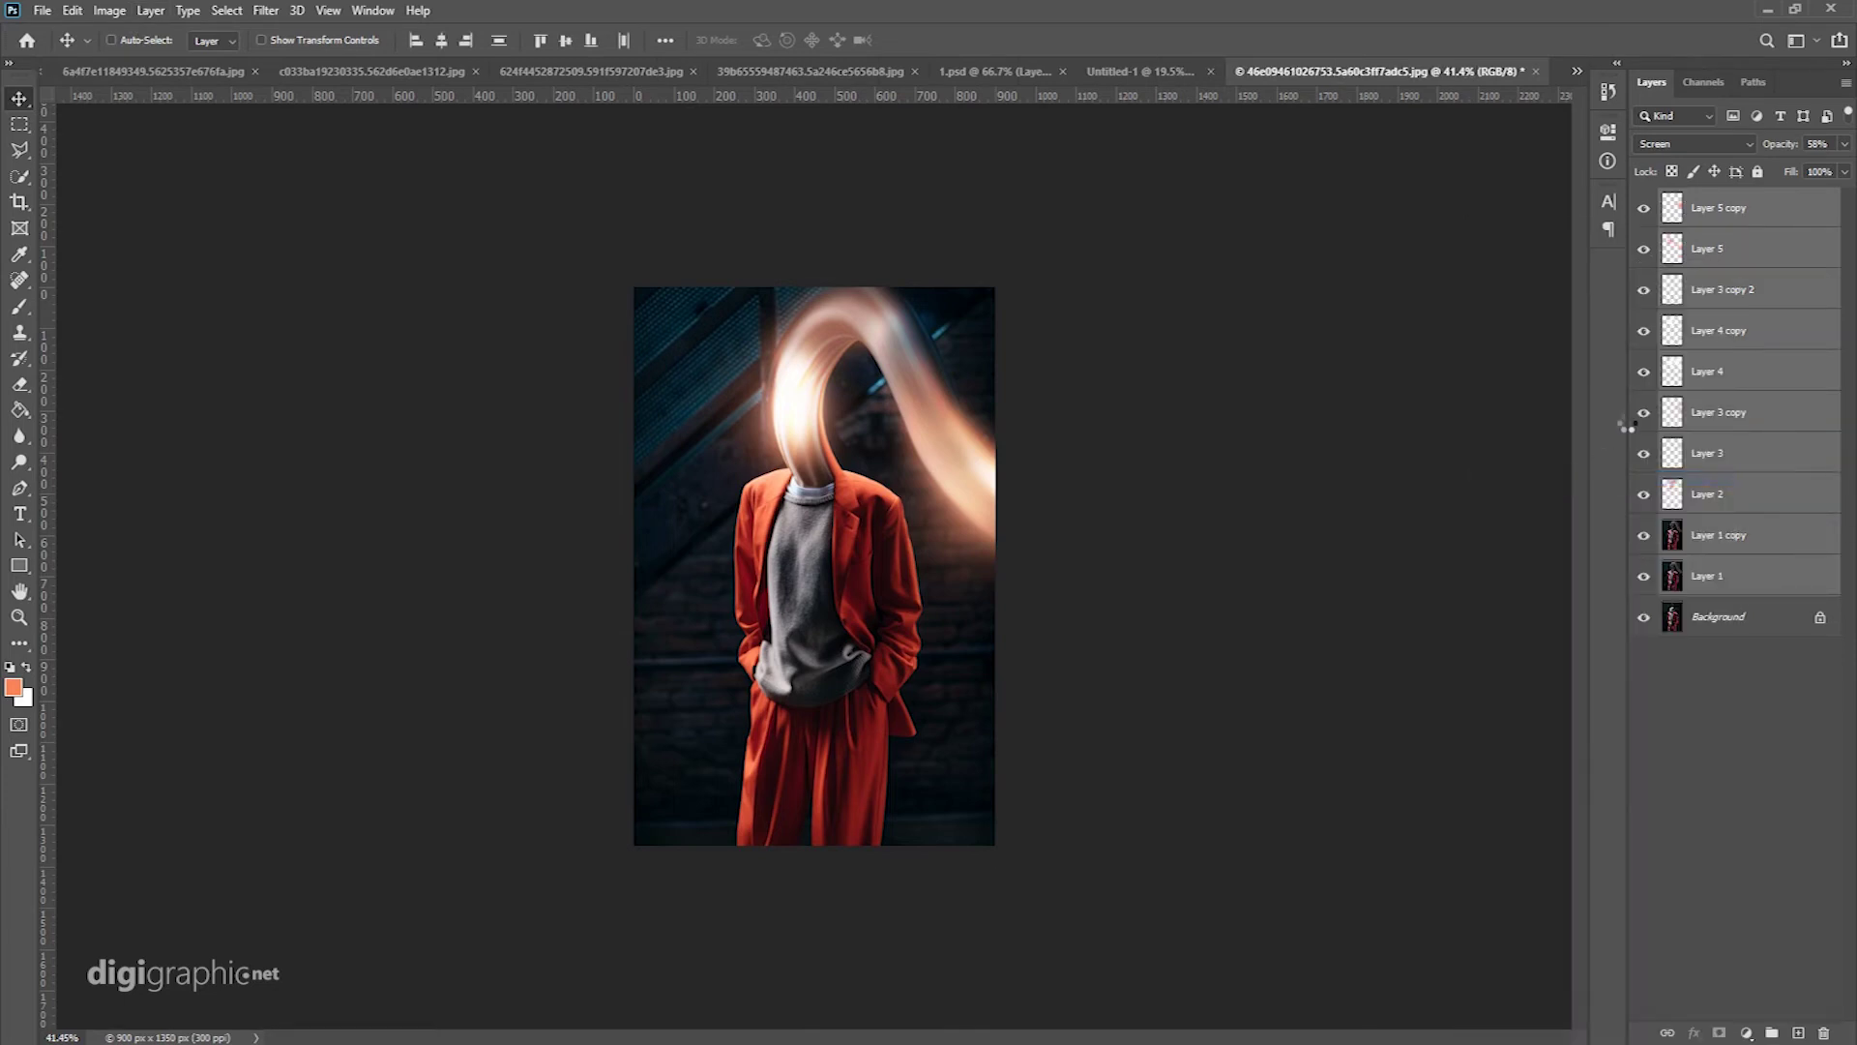
Step: In Curves, adjust the Red channel's shadow and highlight points
left_click(110, 11)
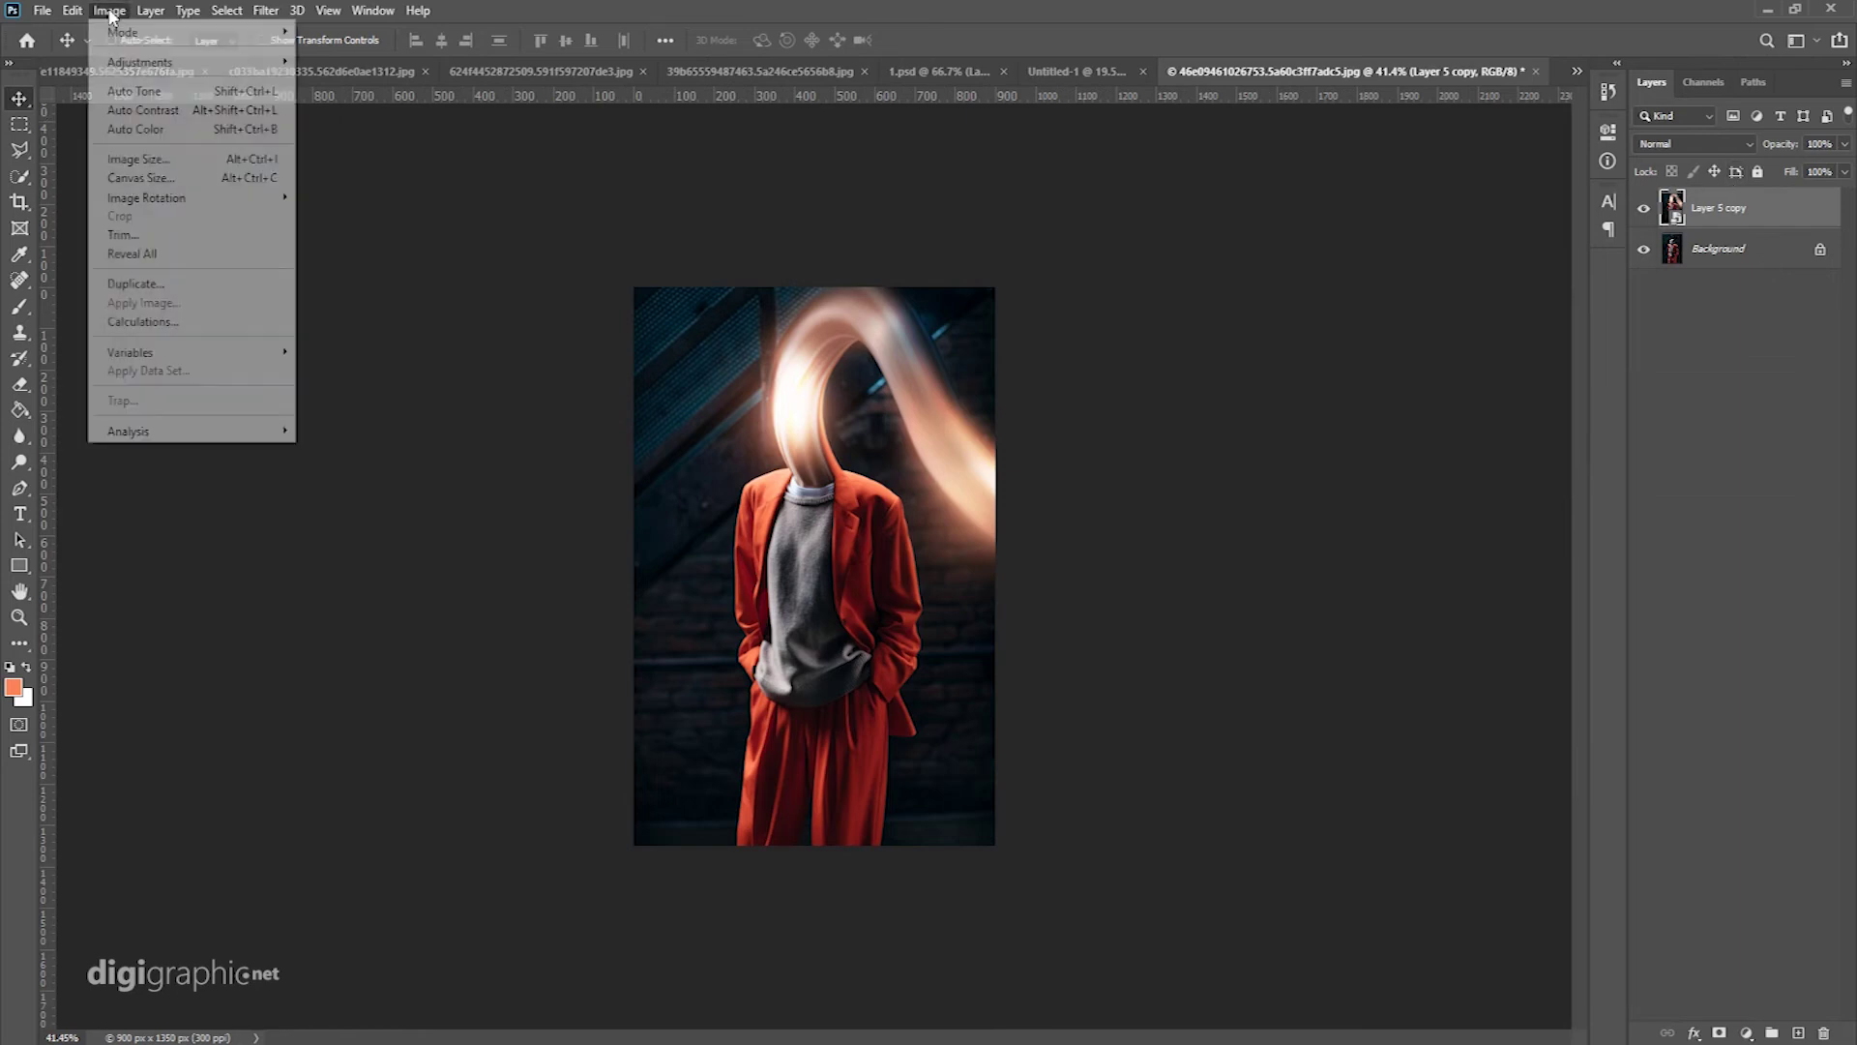
key("ctrl+n")
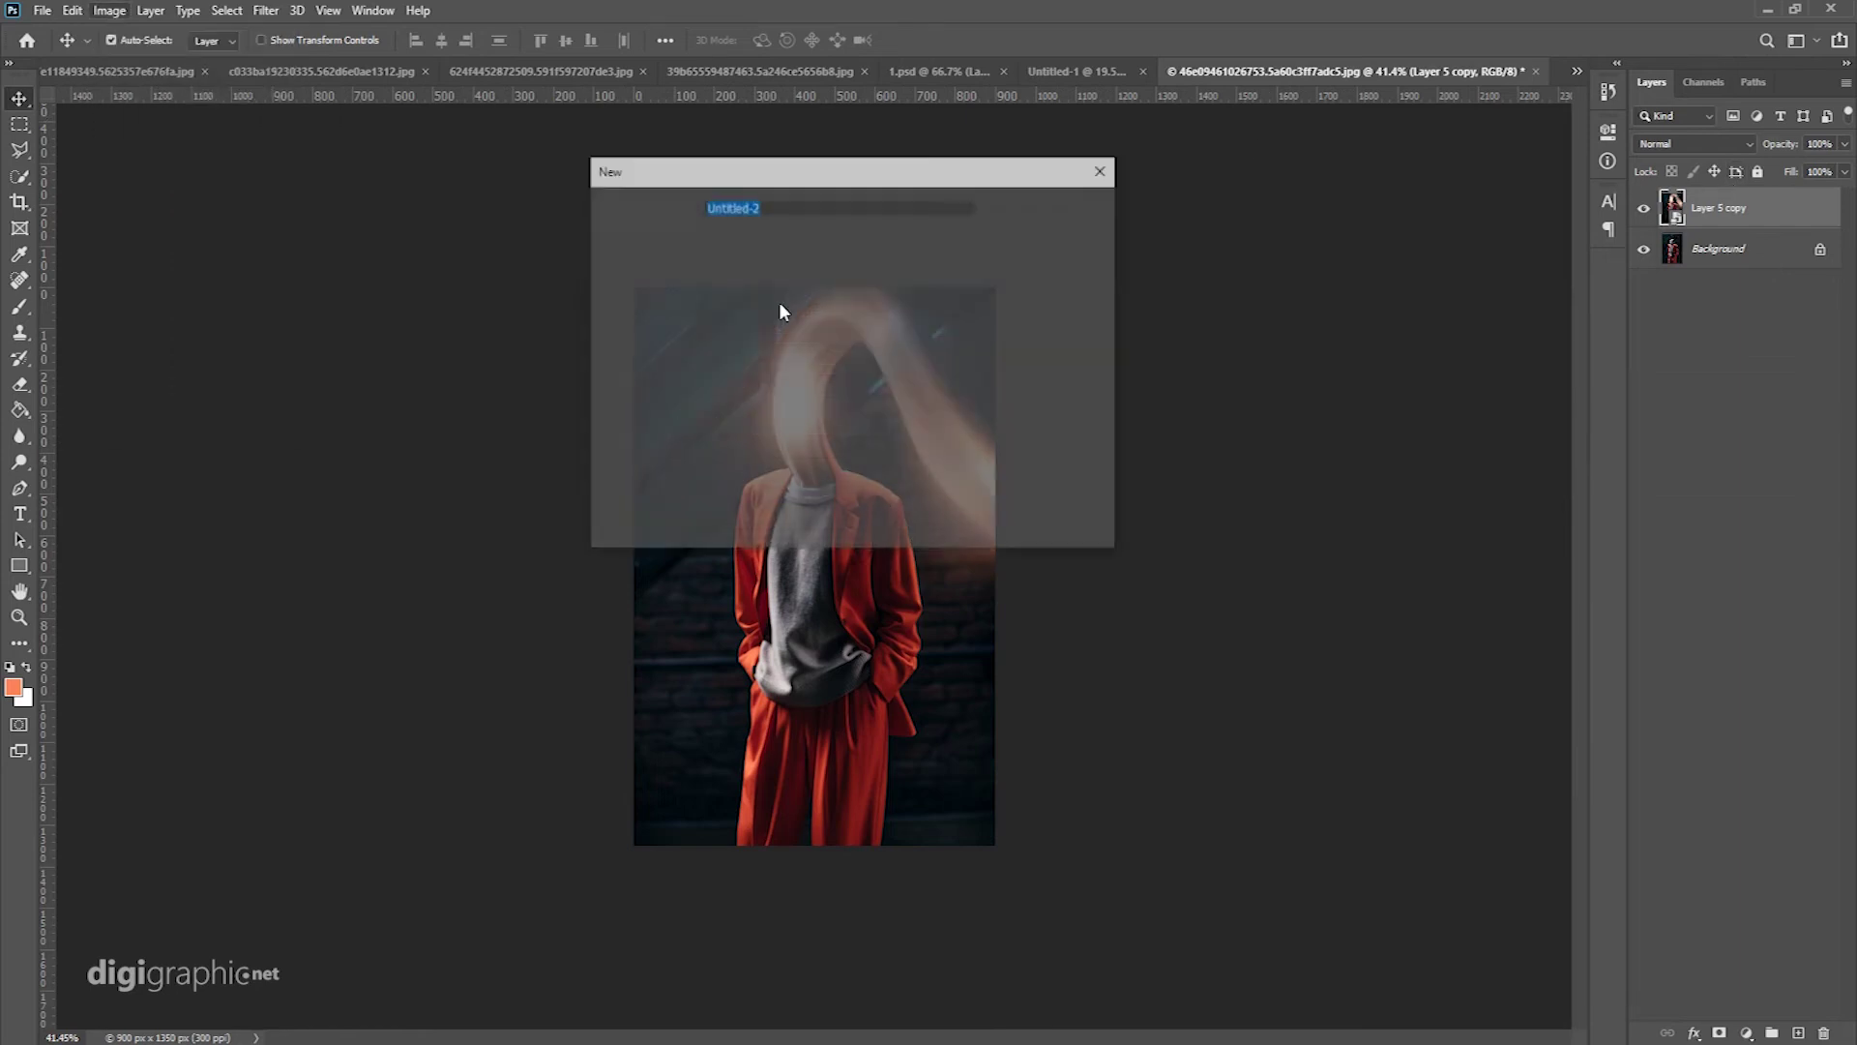
left_click(1102, 170)
key("ctrl+m")
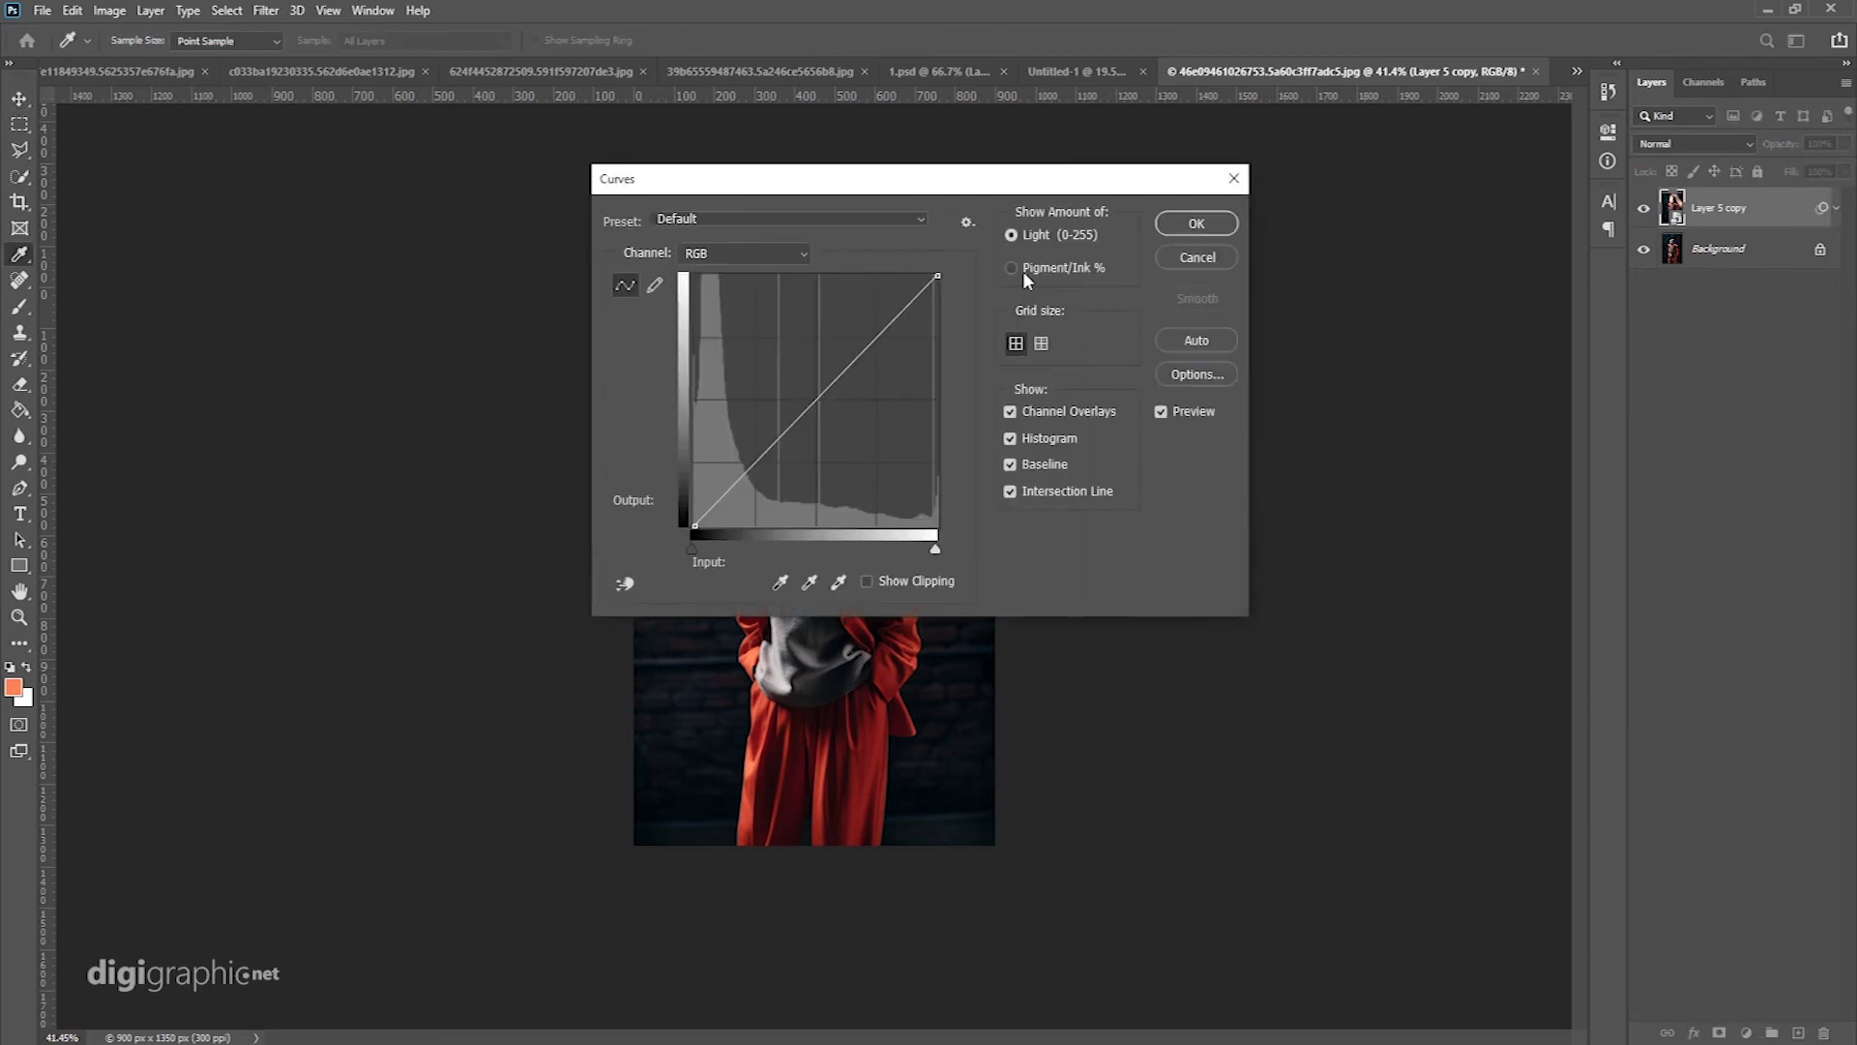
left_click_drag(945, 182, 1434, 175)
left_click(1246, 249)
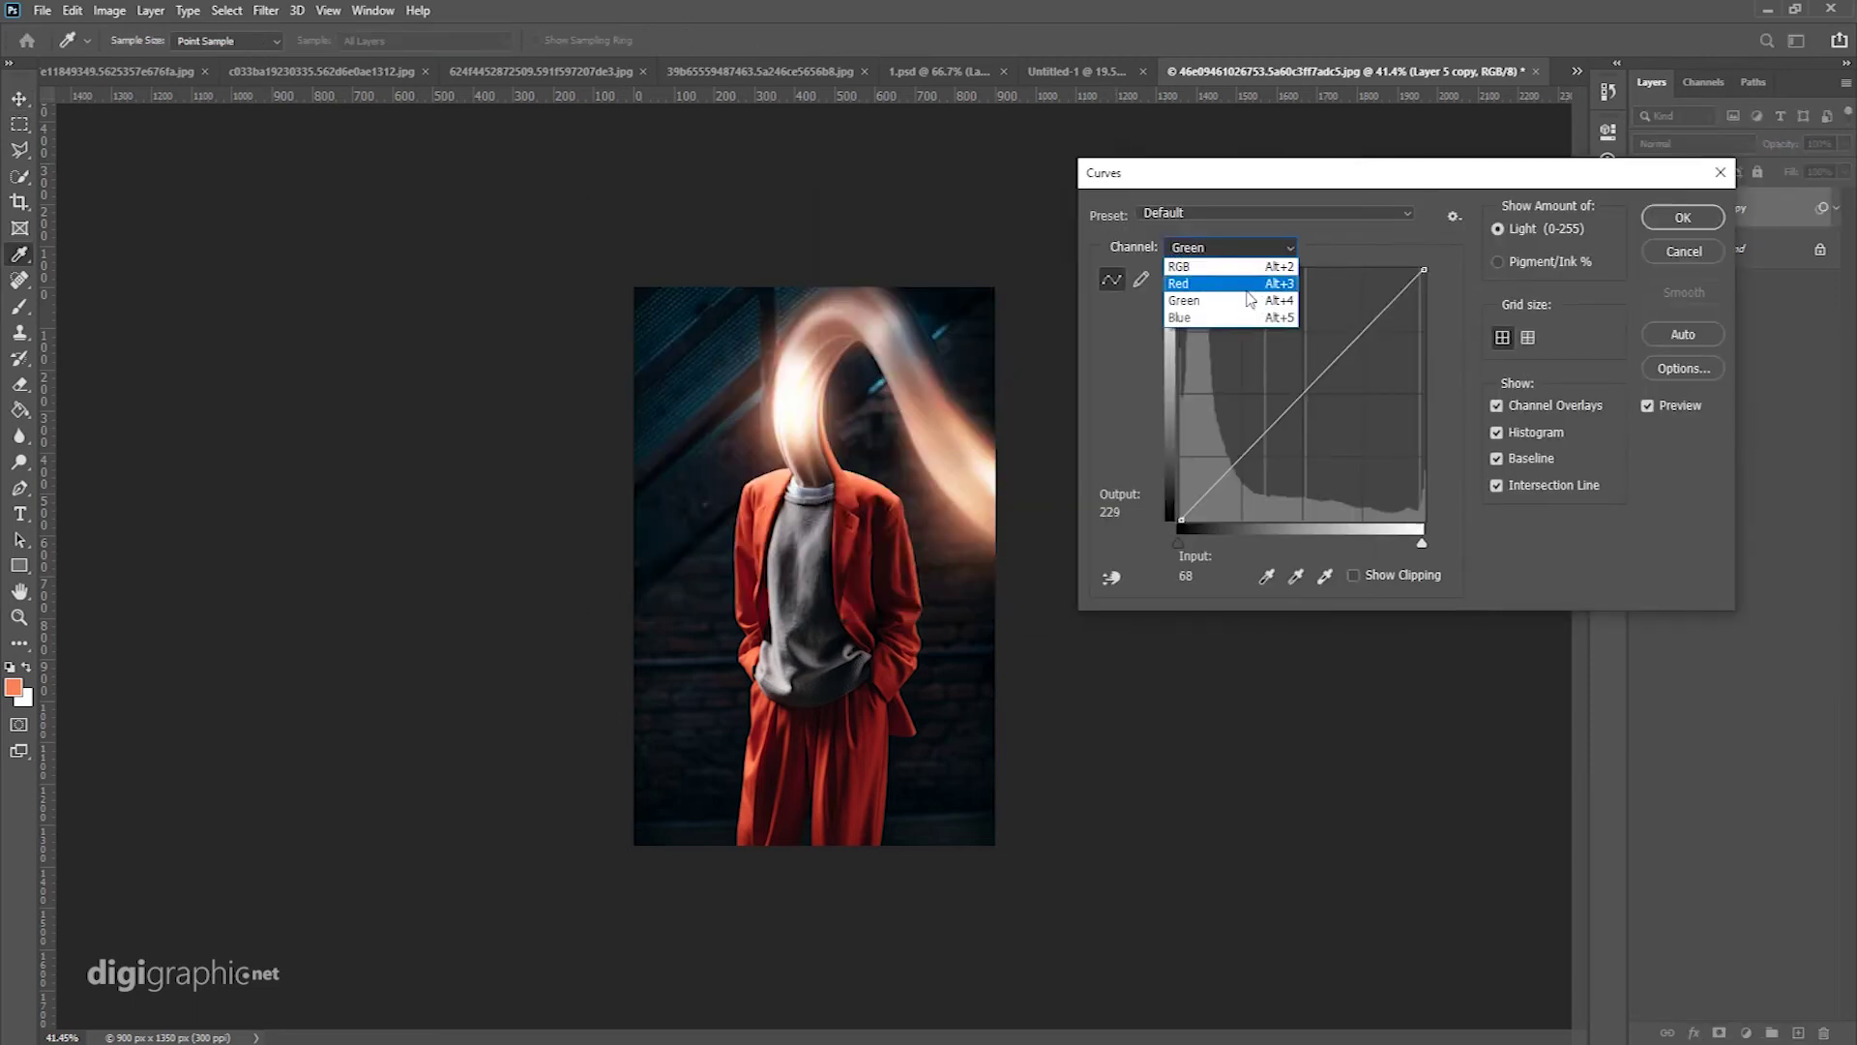
left_click(1248, 265)
left_click_drag(1235, 458, 1239, 476)
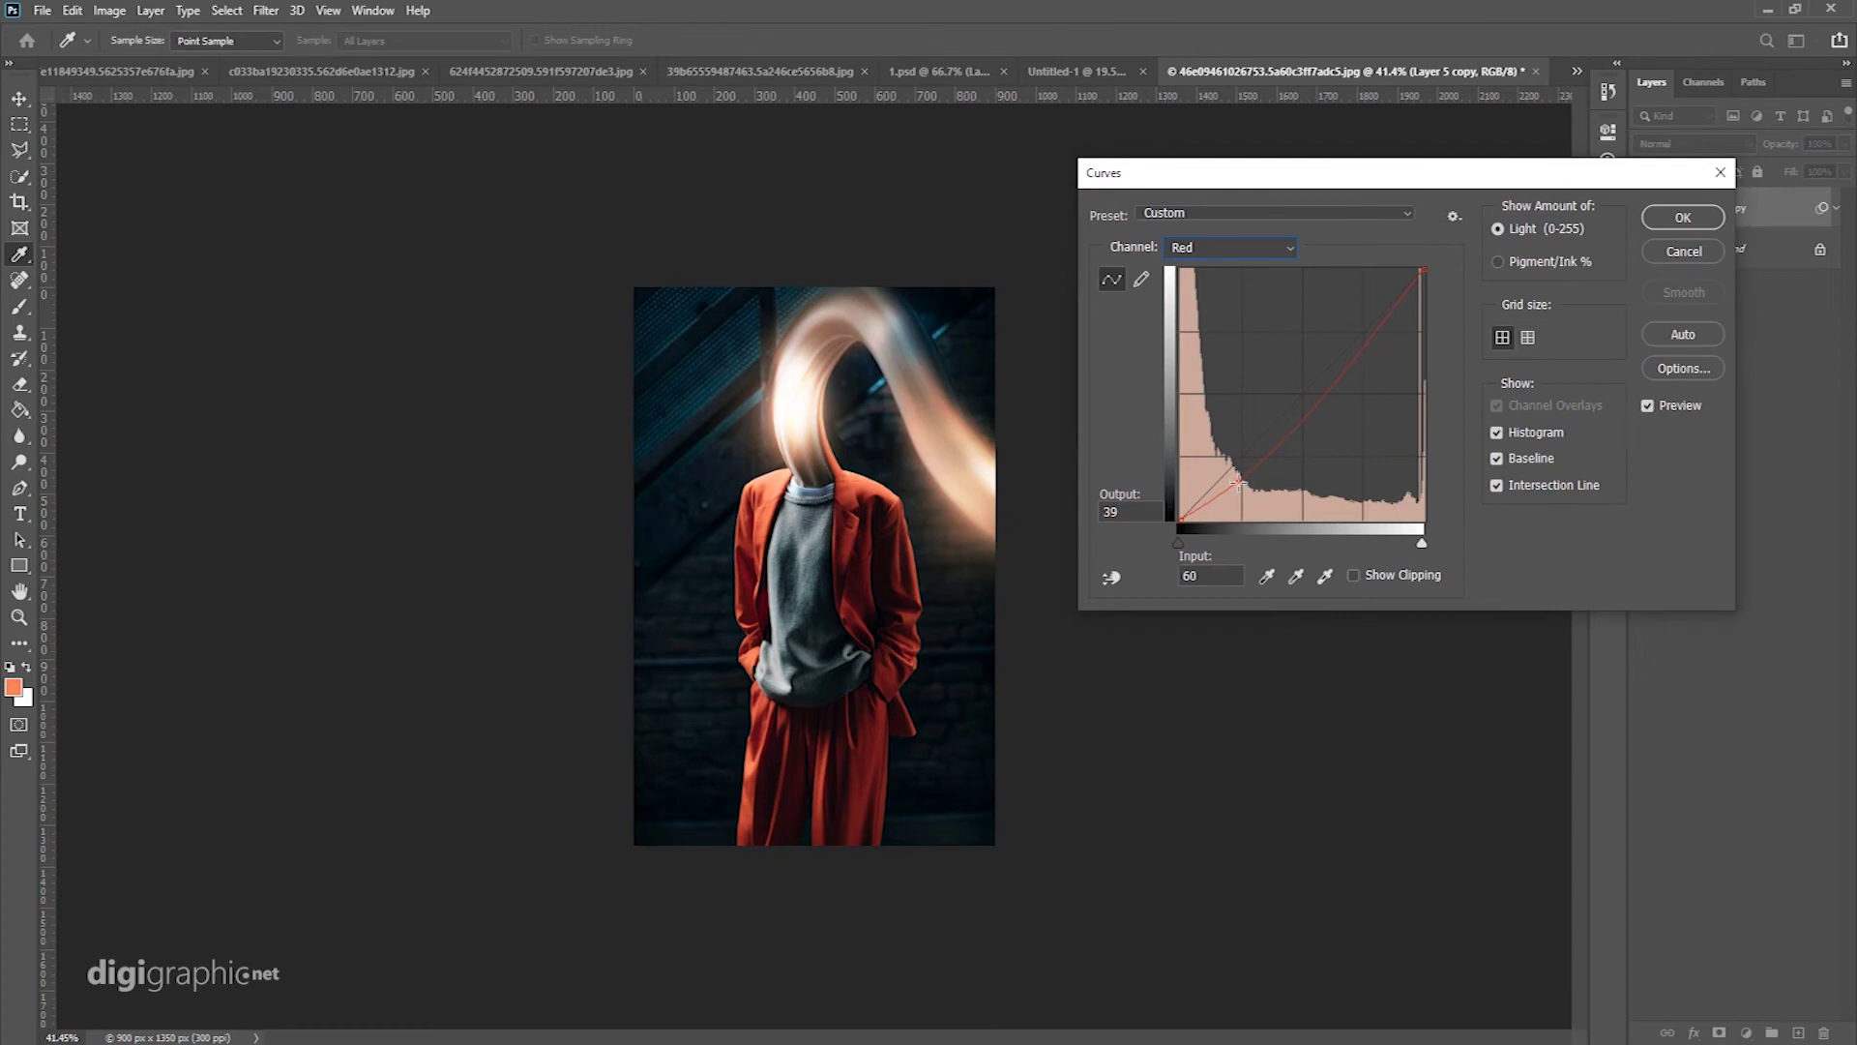
left_click_drag(1238, 487, 1230, 473)
mouse_move(1343, 371)
left_mouse_down()
mouse_move(1340, 345)
mouse_move(1344, 373)
left_mouse_up()
Step: Lower the Green channel curve's shadows and highlights for a magenta tint
left_click(1228, 248)
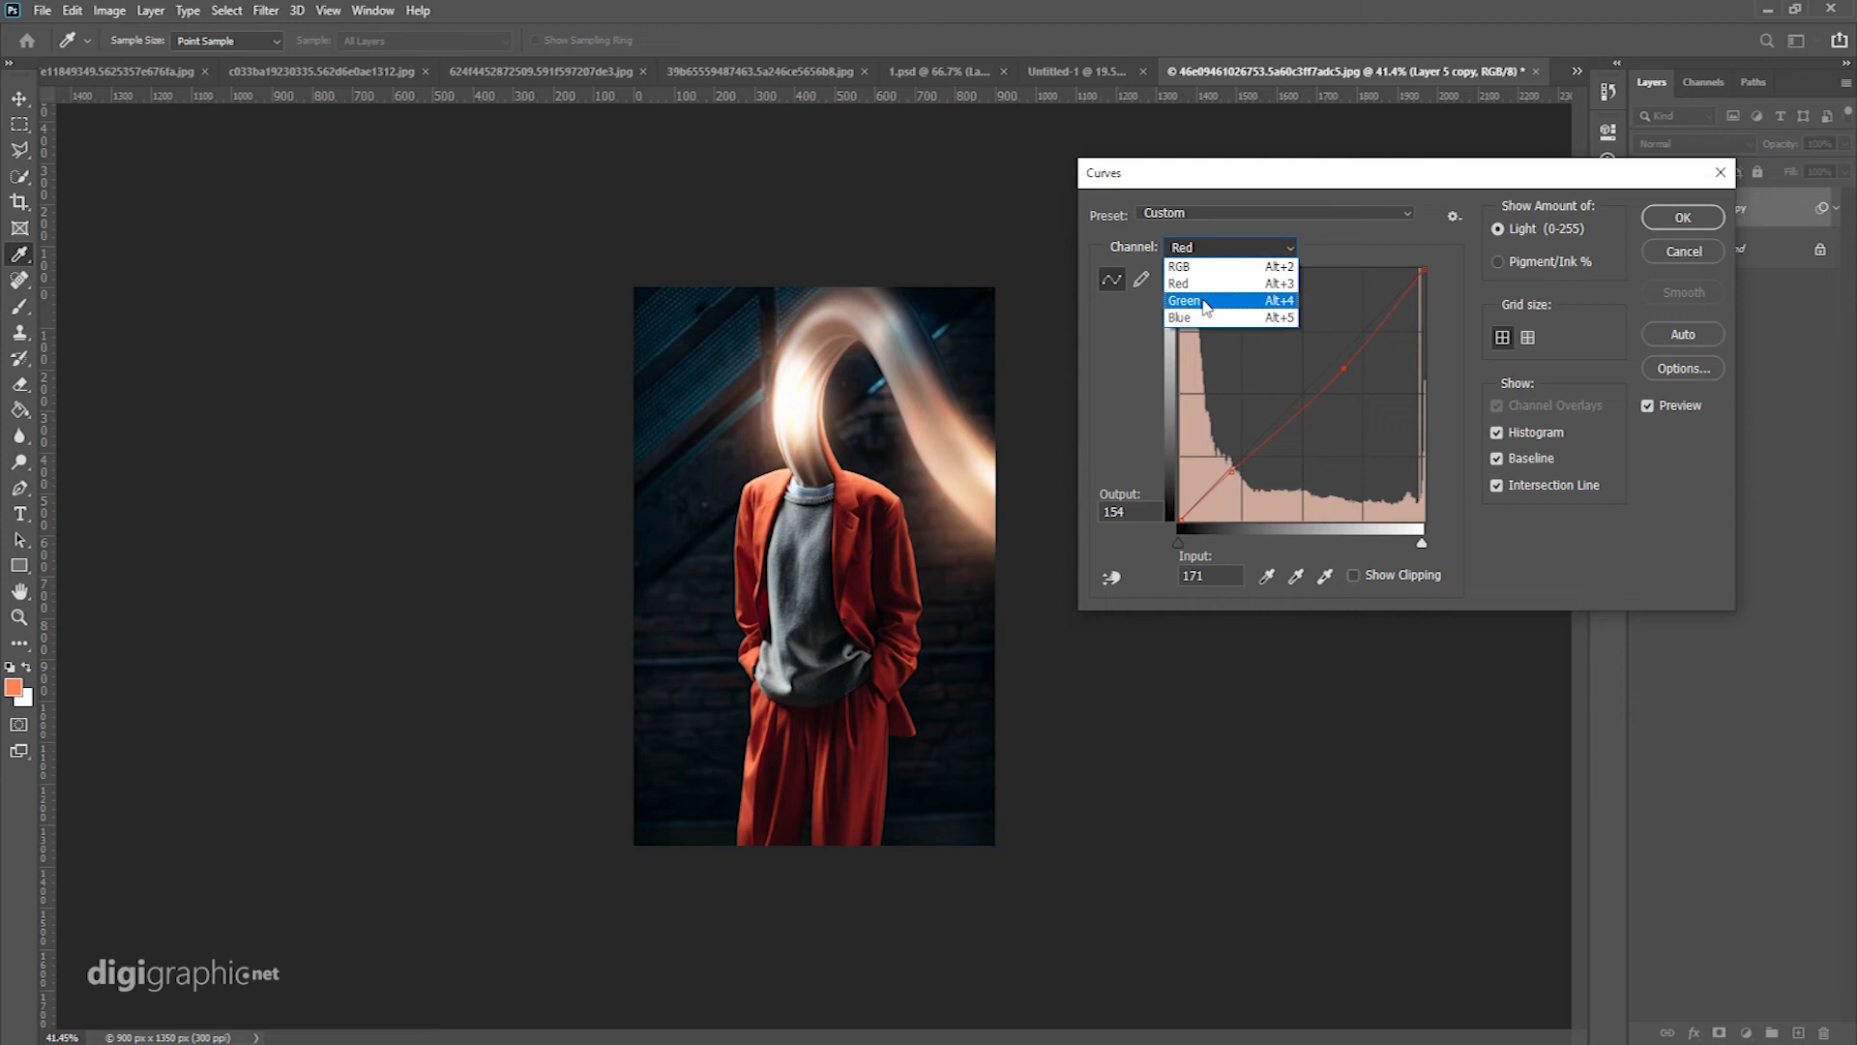
left_click(1209, 288)
left_click(1254, 459)
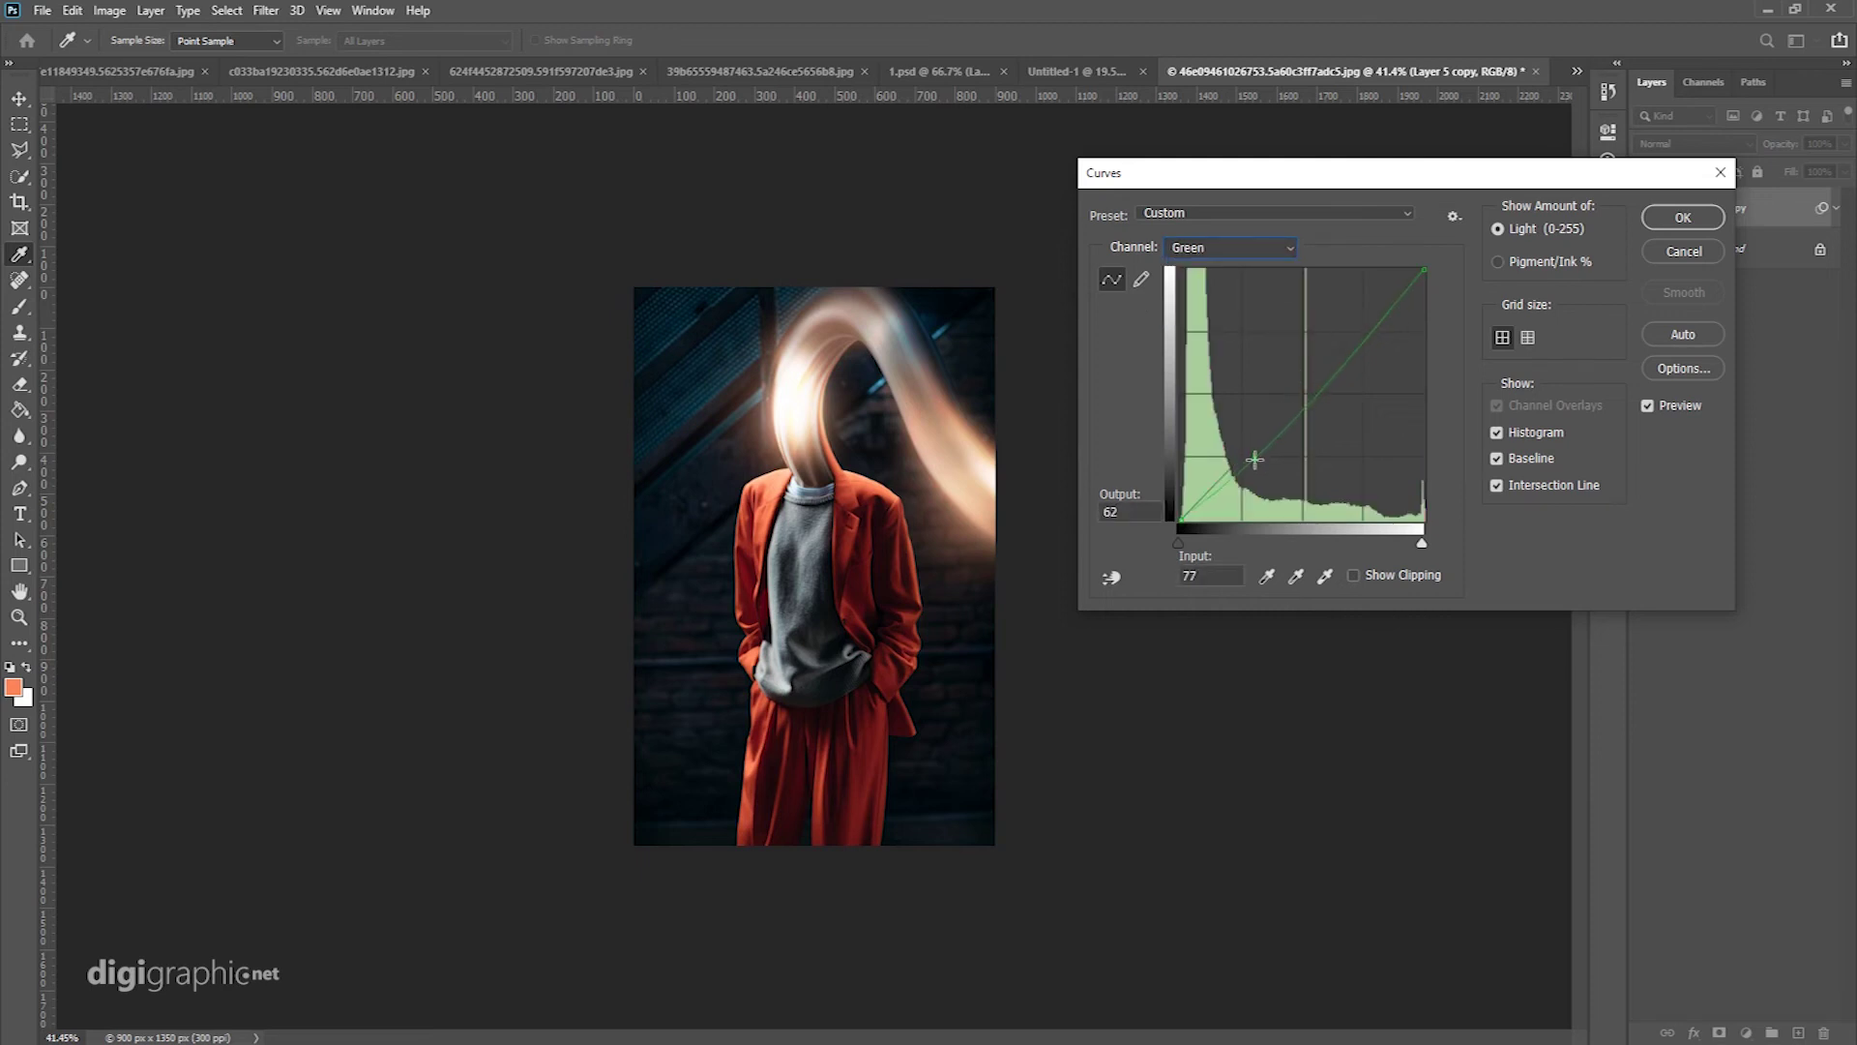
left_click_drag(1254, 460, 1265, 459)
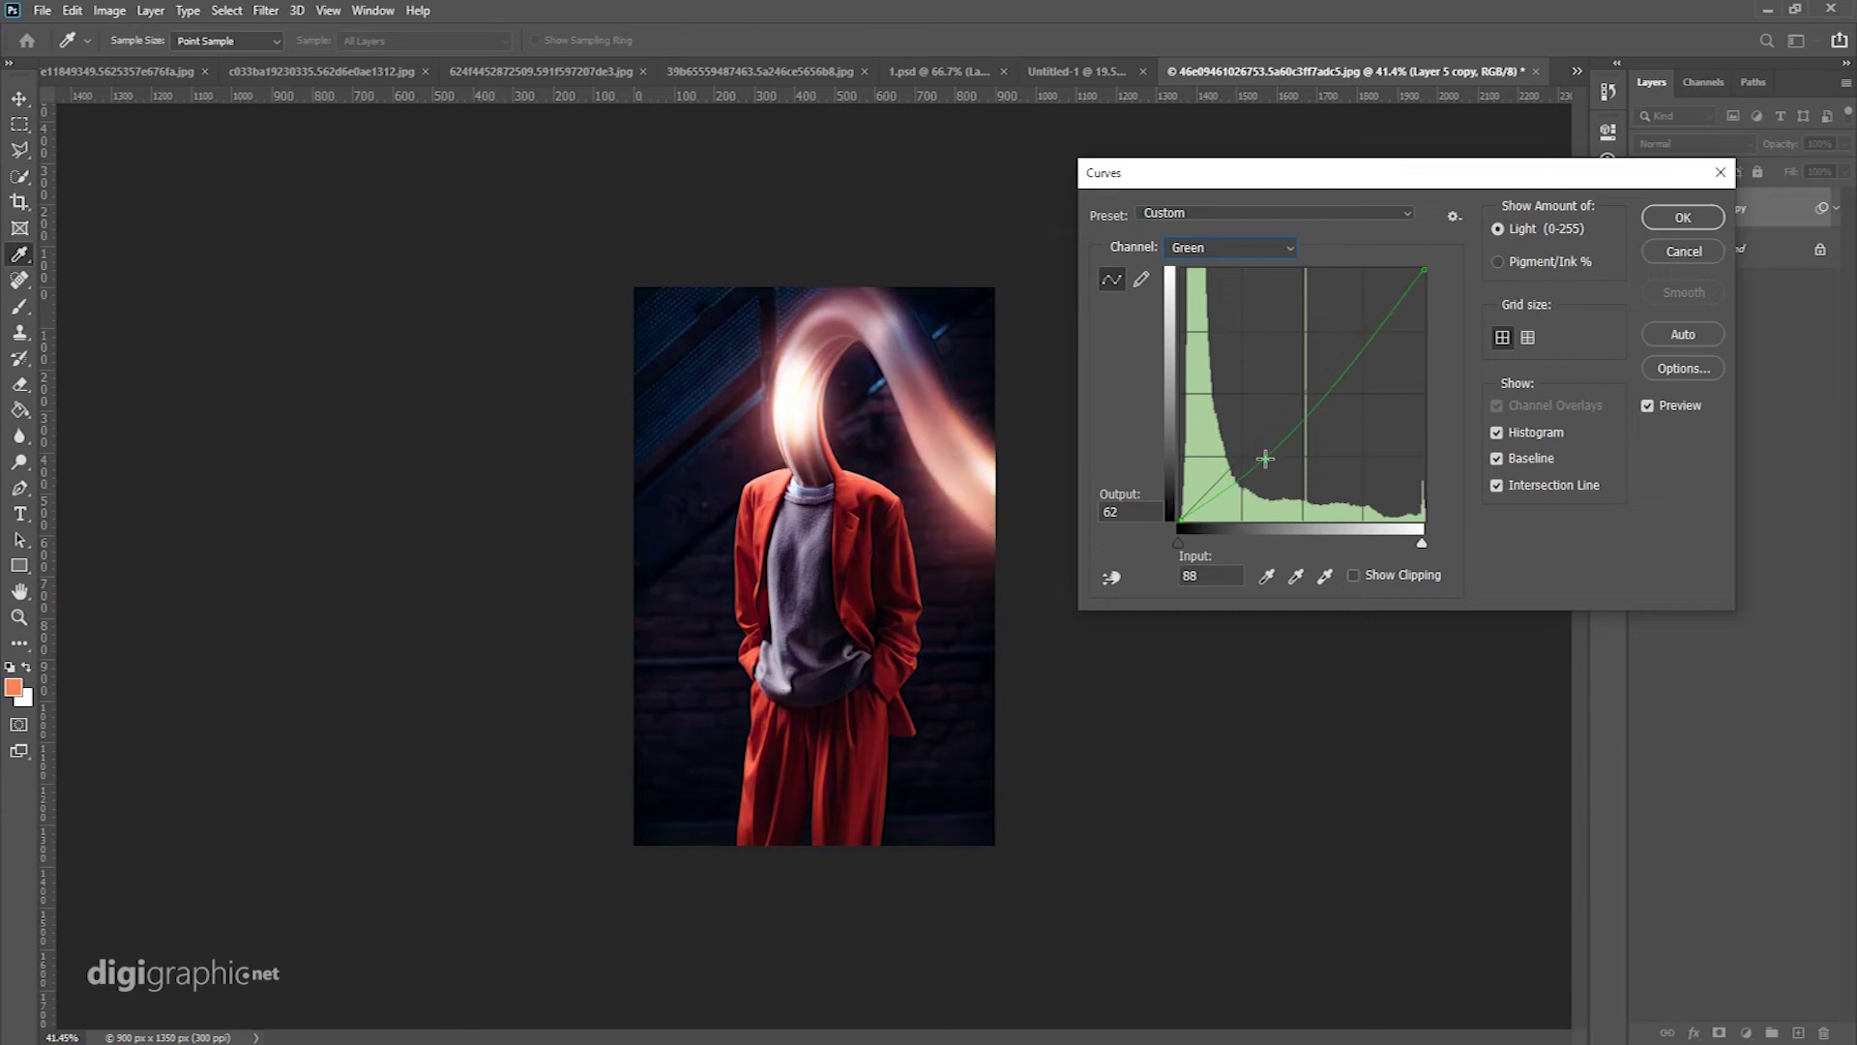
left_click_drag(1266, 458, 1272, 451)
left_click_drag(1364, 348, 1358, 347)
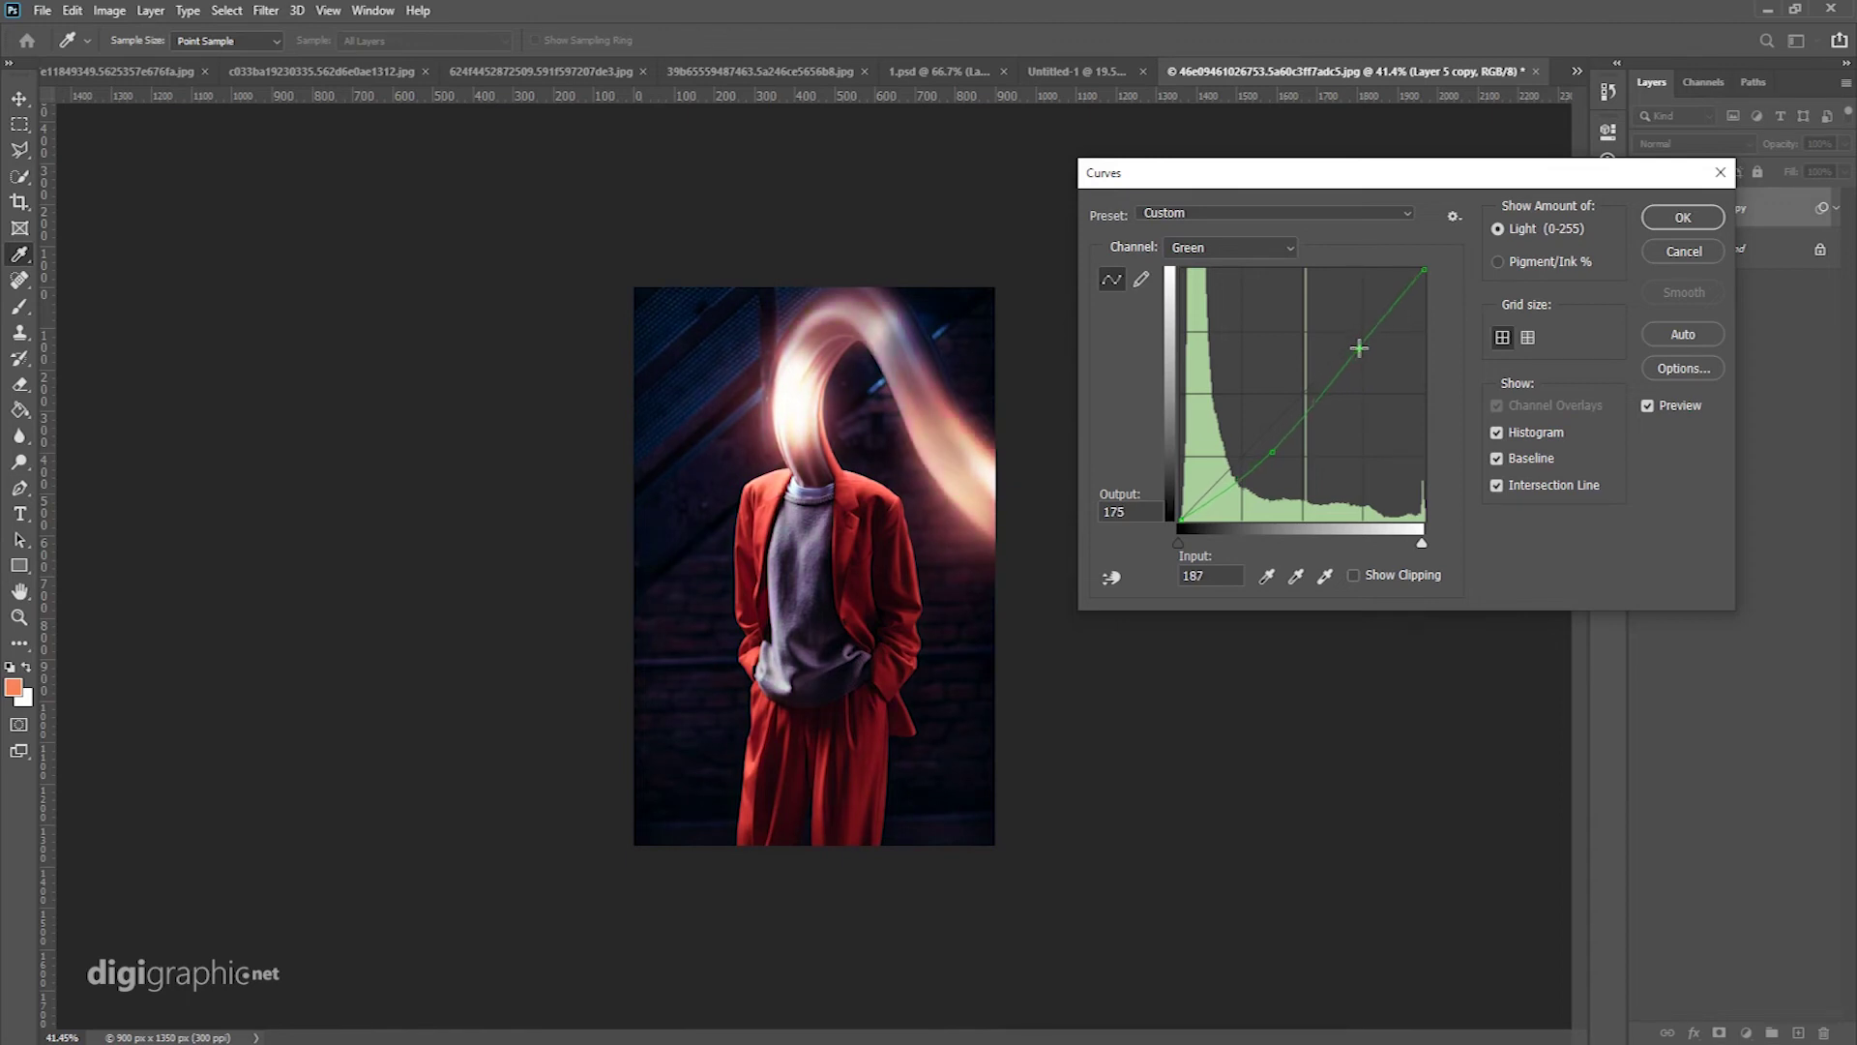
Step: Pull the Blue curve down in the shadows, mapping input 103 to output 68
left_click(1231, 249)
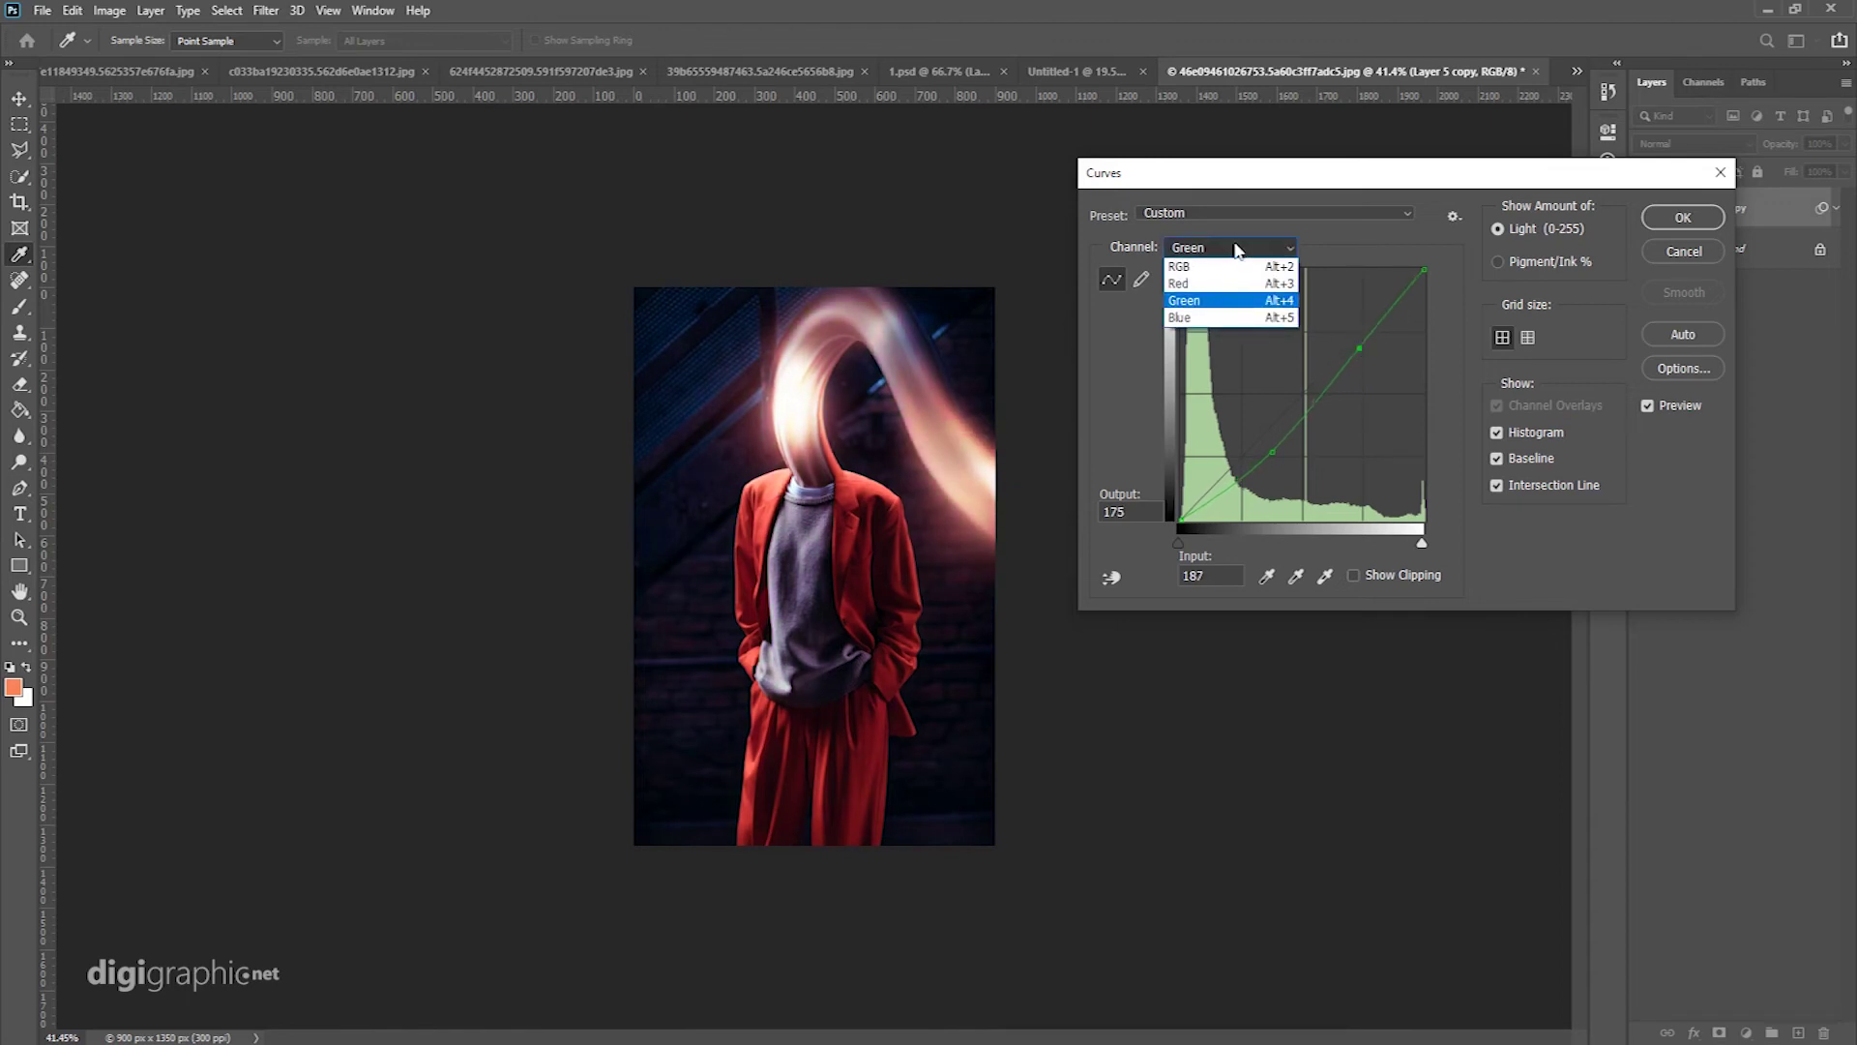
left_click(1209, 322)
mouse_move(1263, 436)
left_mouse_down()
mouse_move(1263, 453)
mouse_move(1257, 420)
mouse_move(1284, 447)
left_mouse_up()
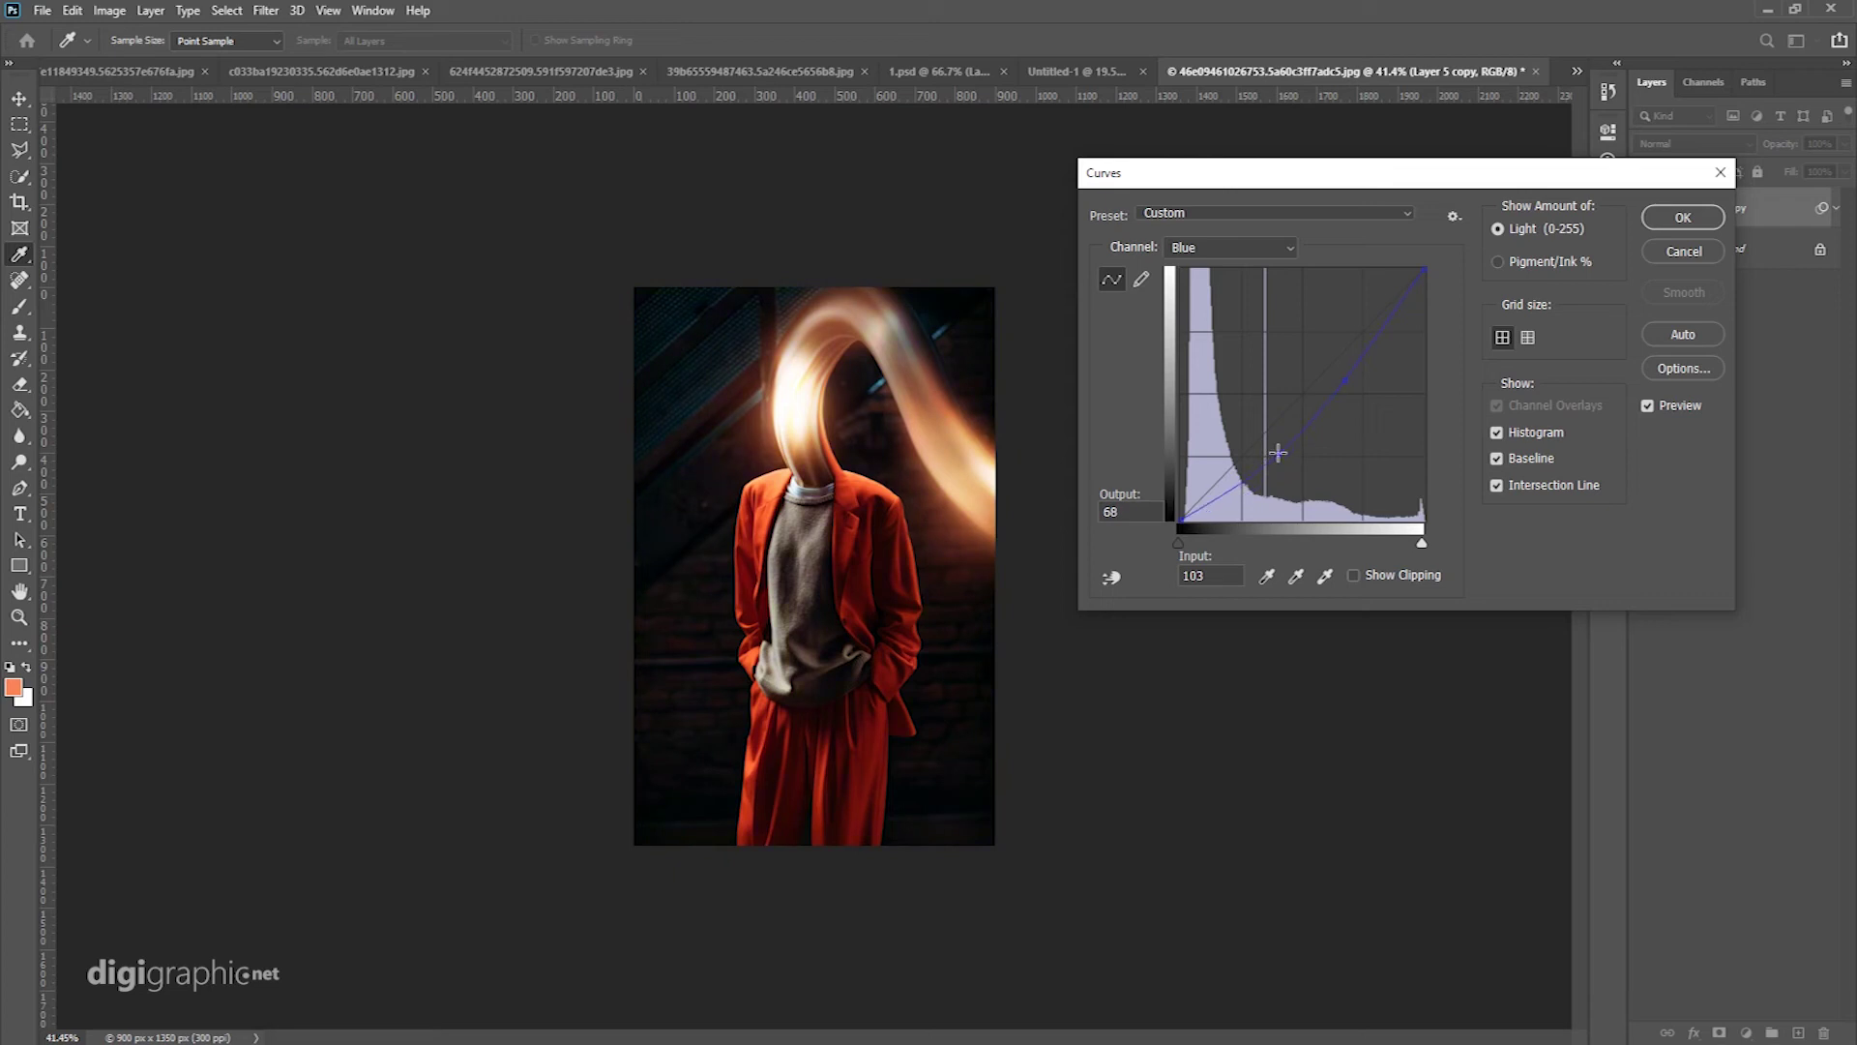
Step: Apply the Curves adjustment and return to the Move tool
left_click(1682, 218)
key("v")
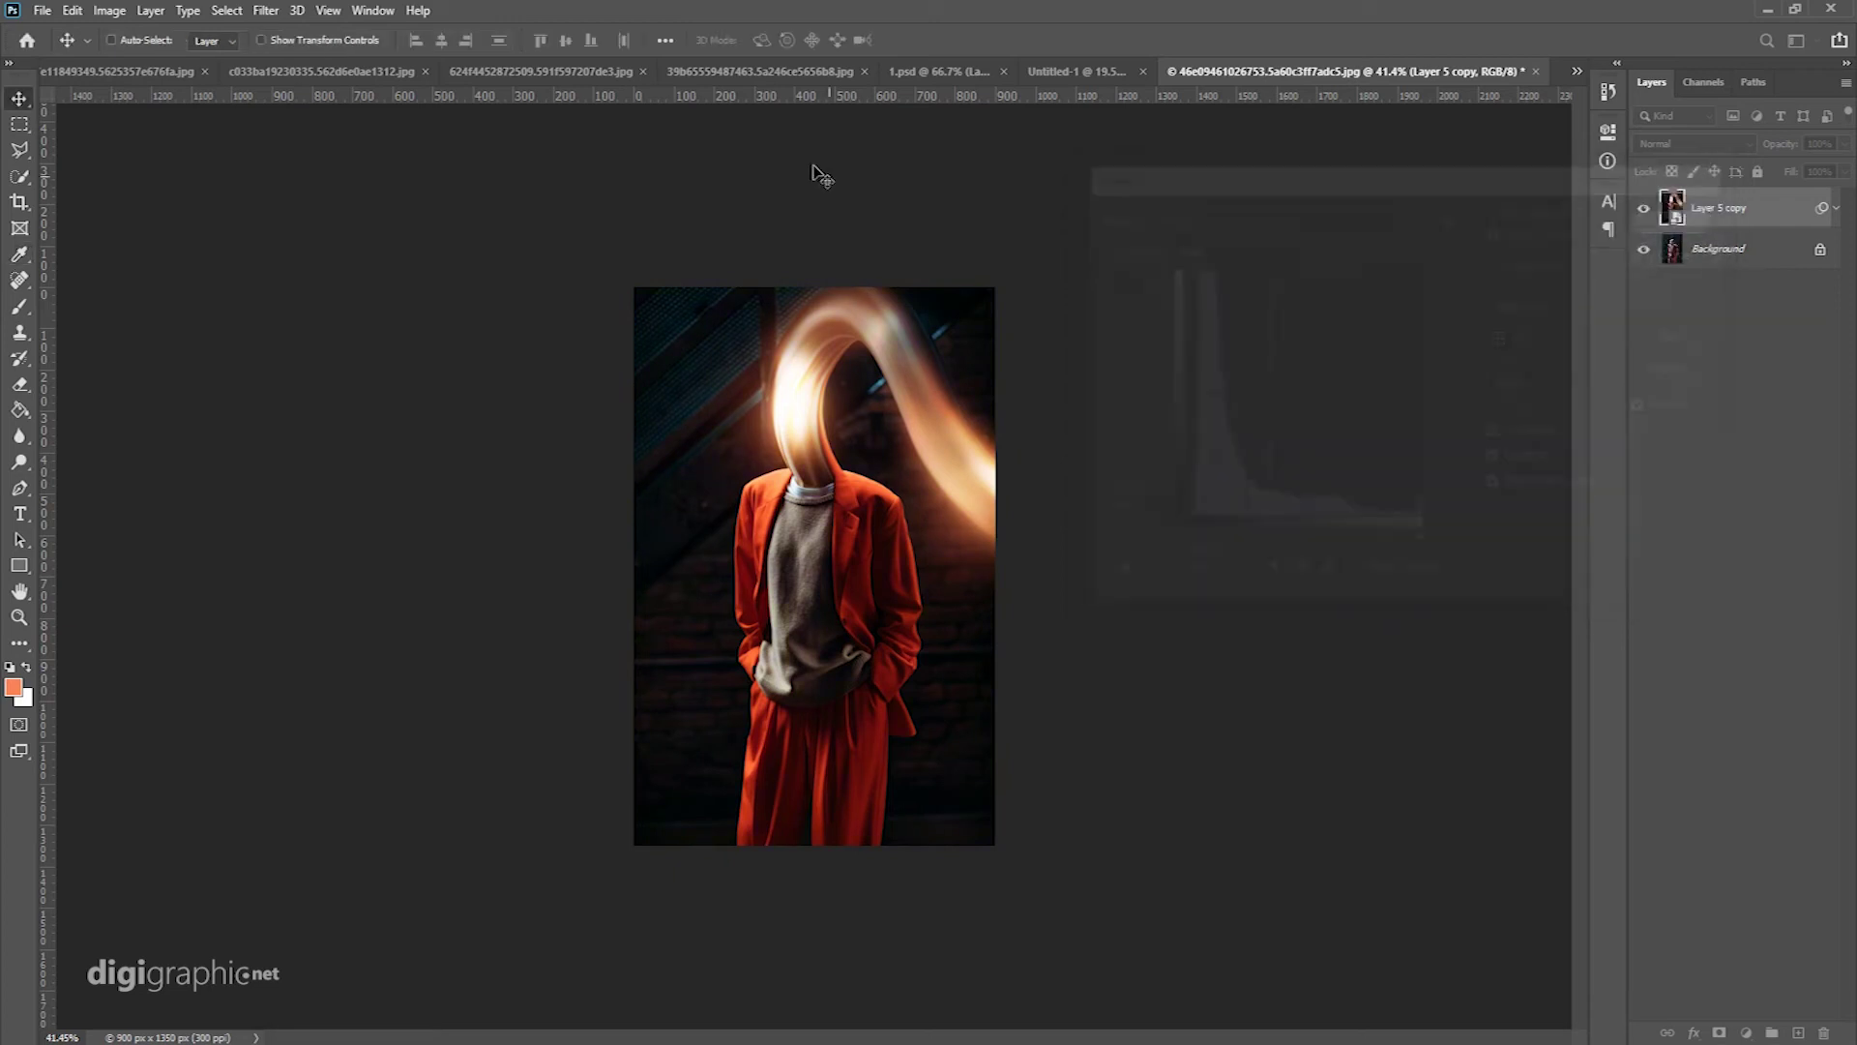
scroll(800, 552, "up", 2)
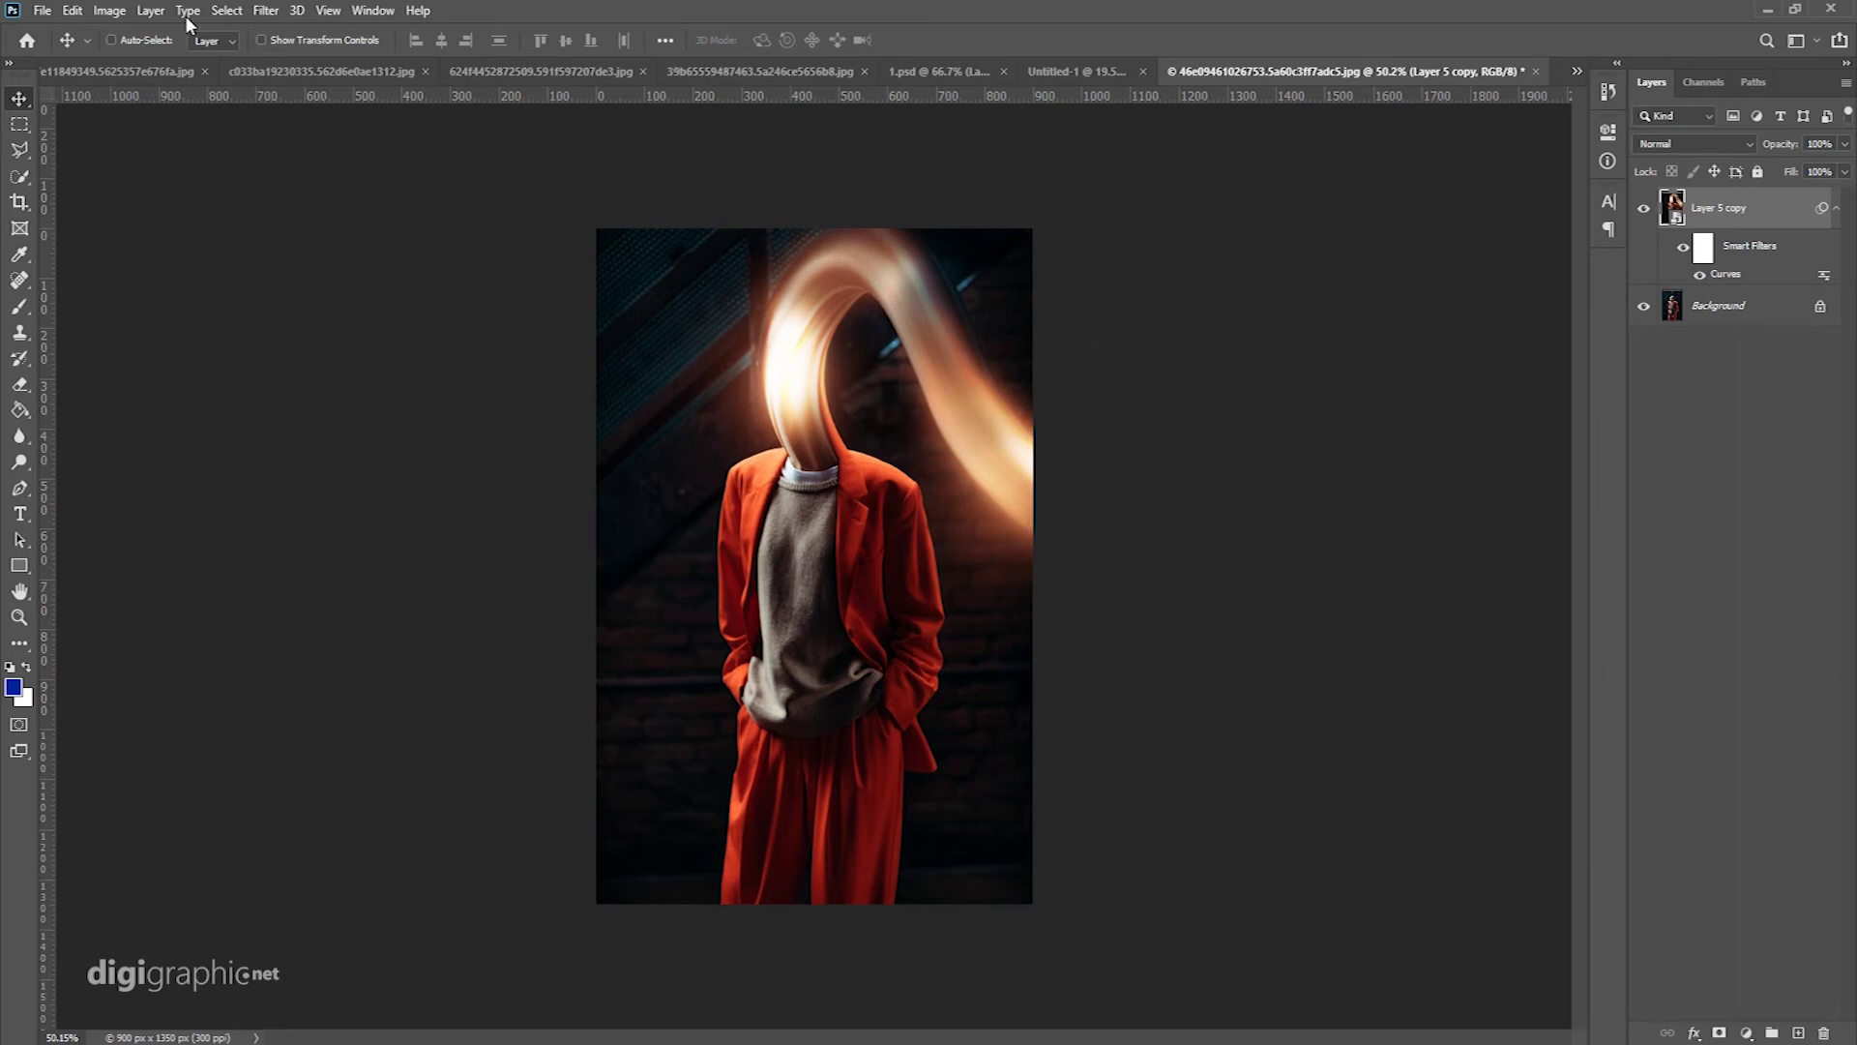
Step: Apply Hue/Saturation shifting the Reds' hue to +127 with saturation −28
left_click(109, 11)
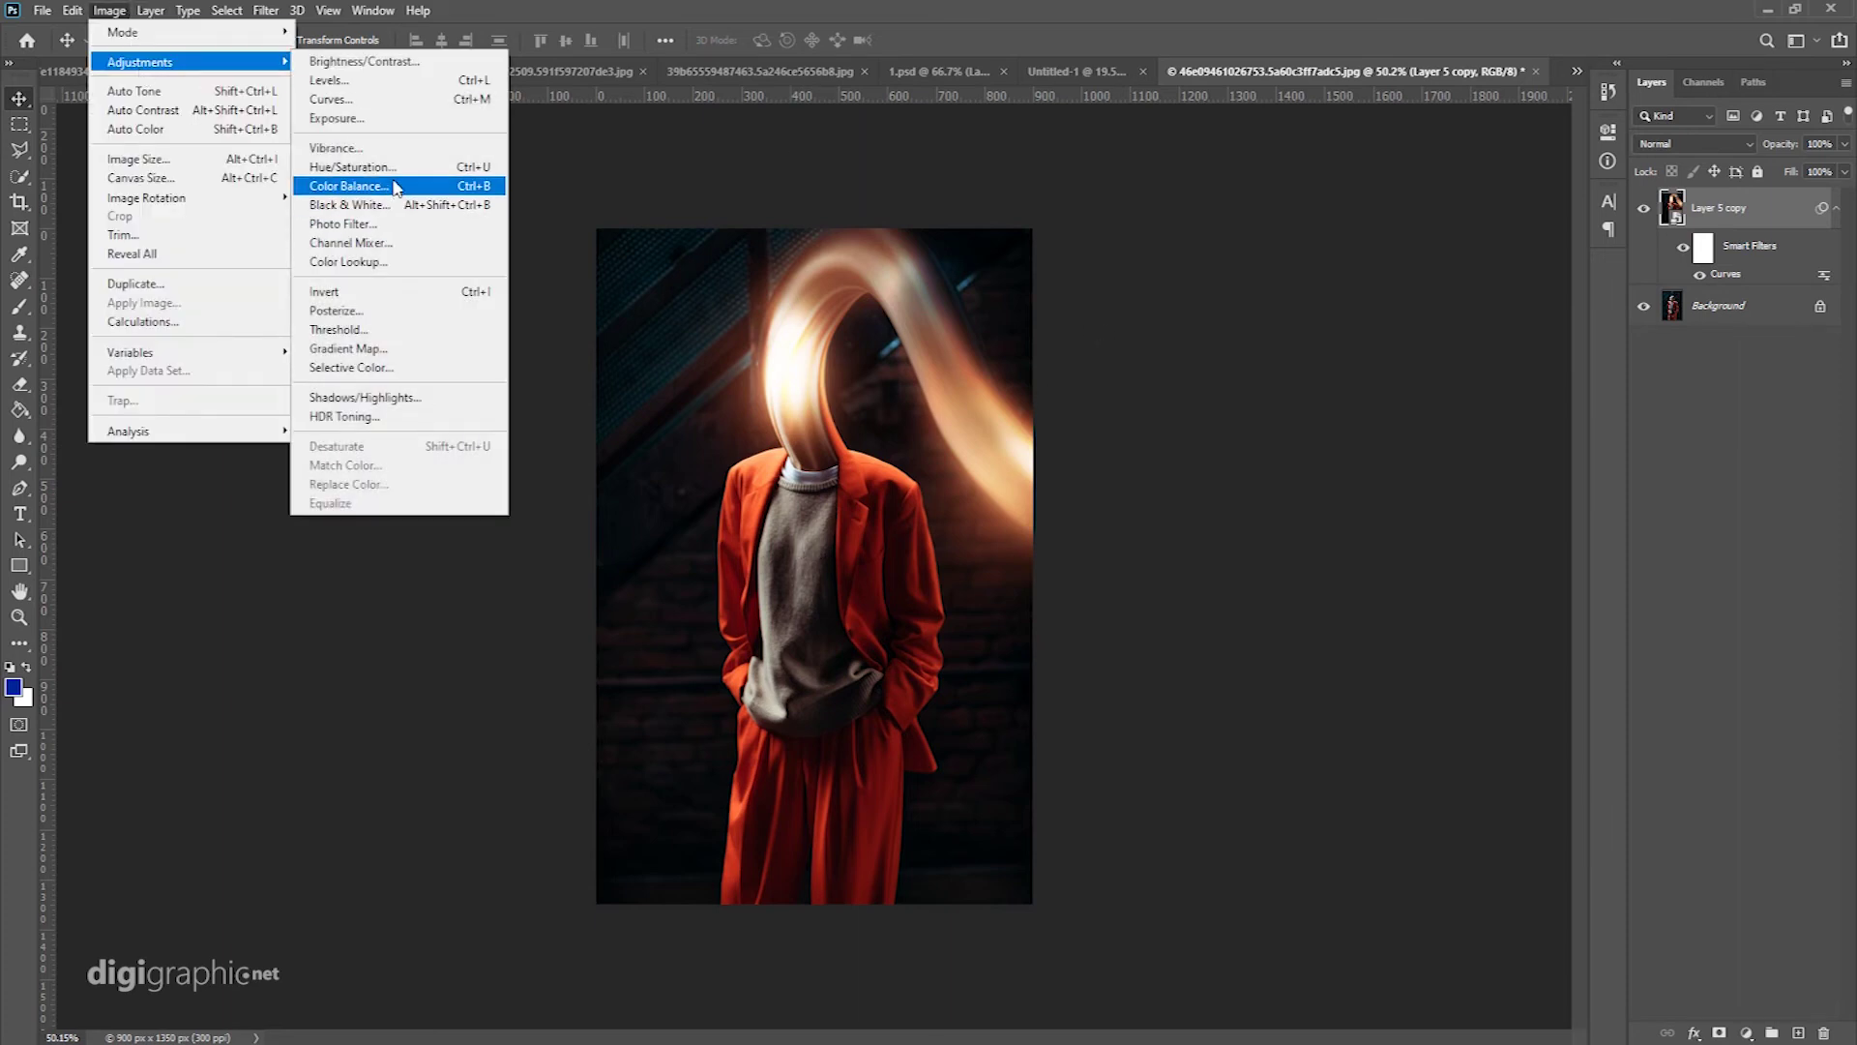
left_click(367, 167)
left_click_drag(813, 203, 1291, 268)
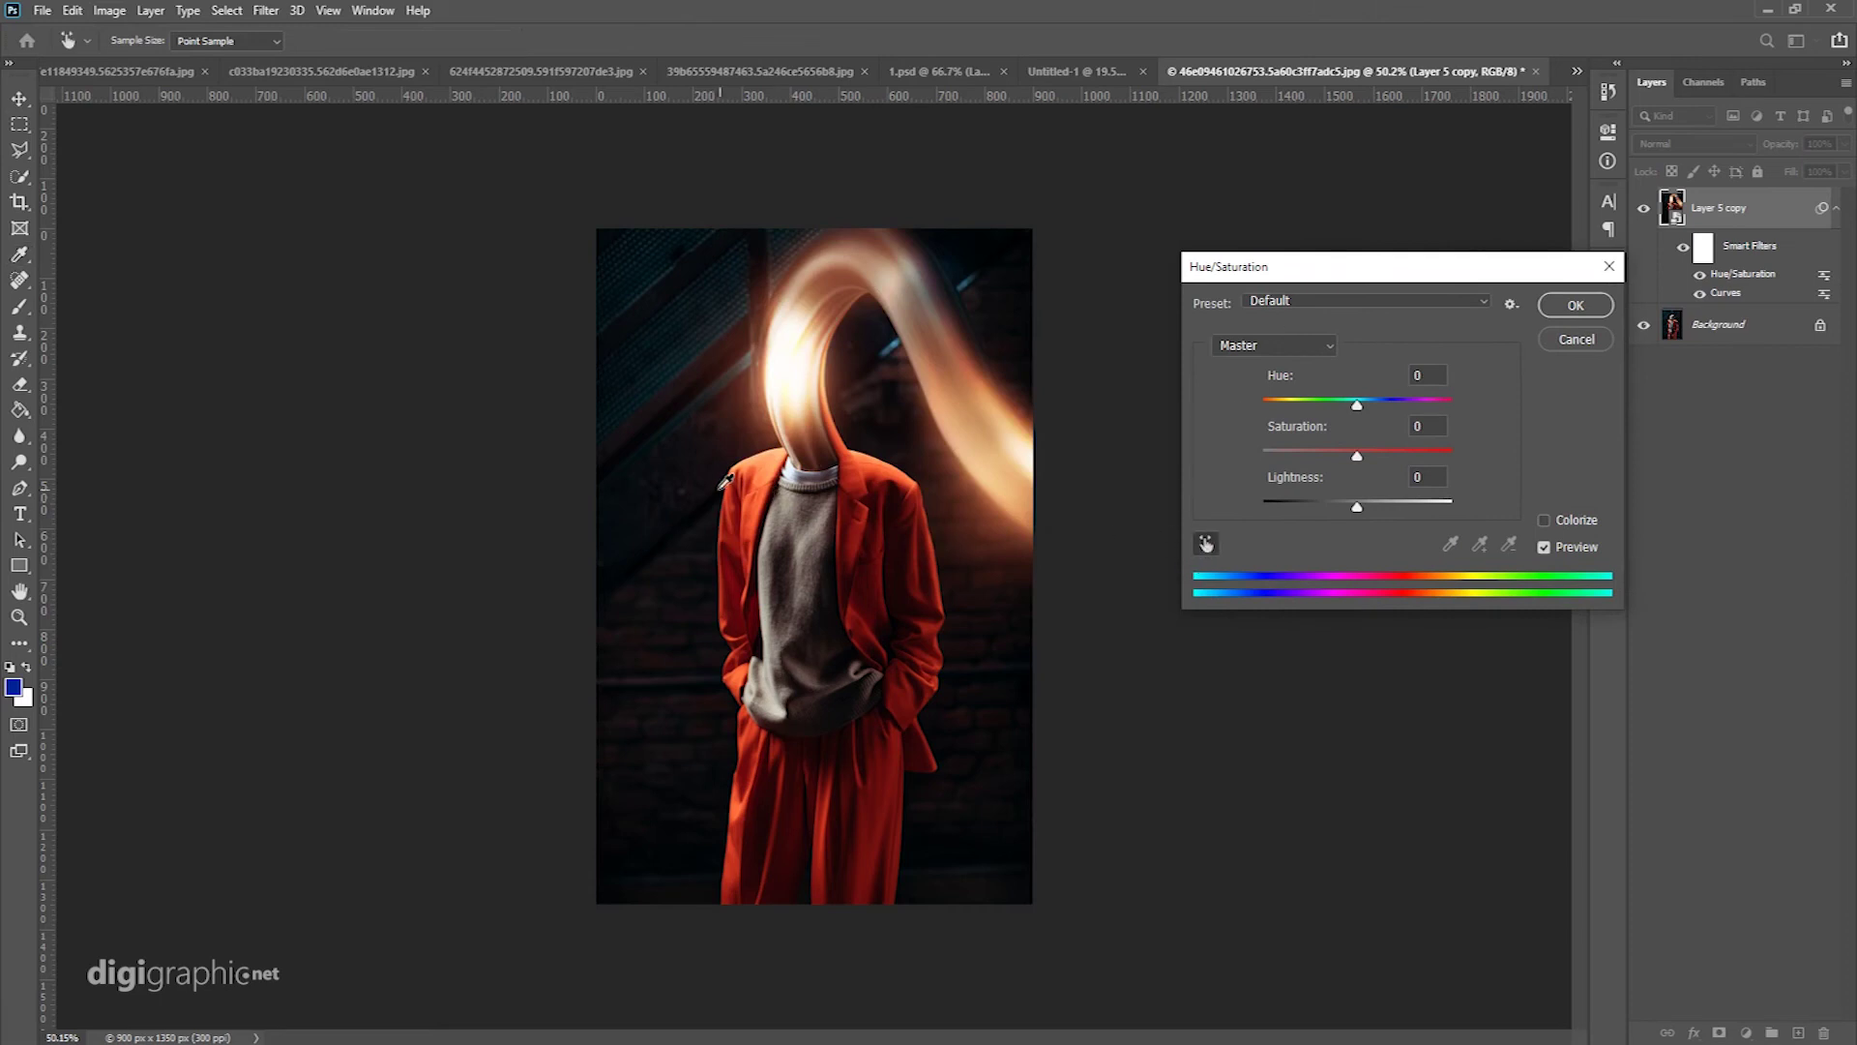
left_click(1314, 406)
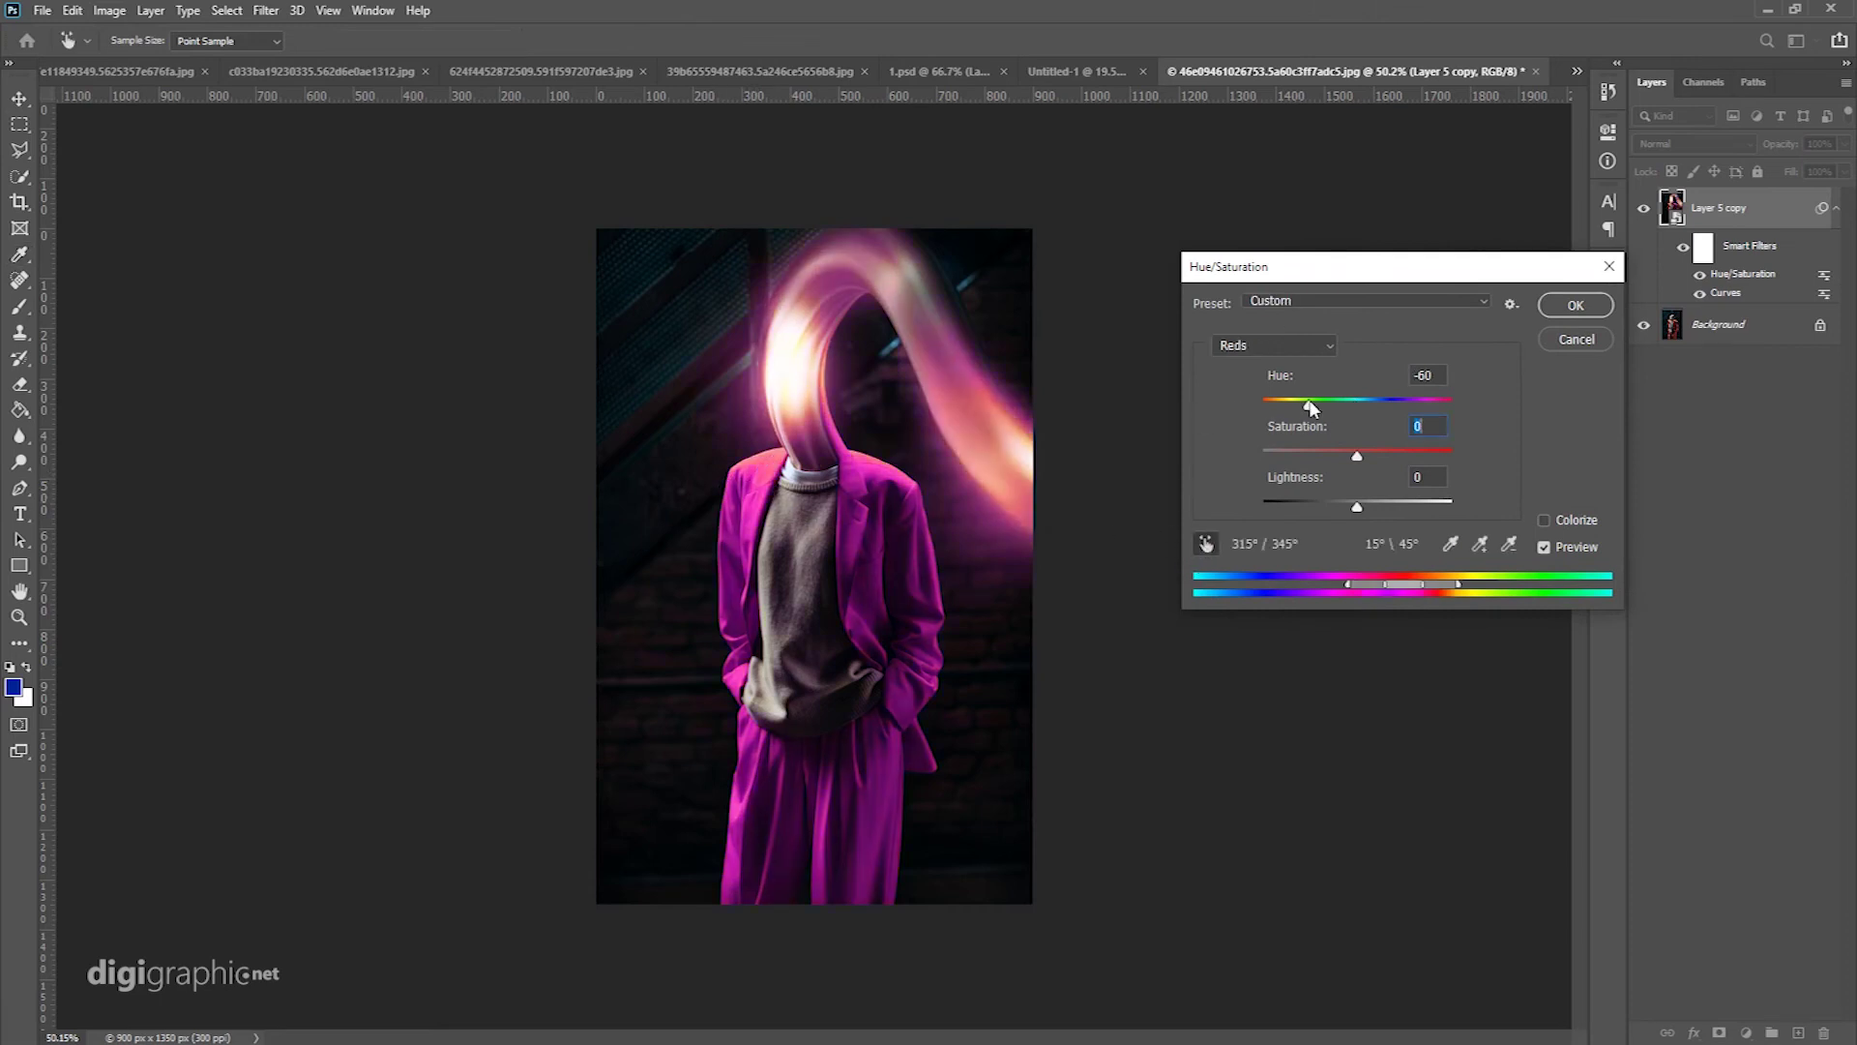
left_click_drag(1308, 408, 1283, 406)
key("shift+Tab")
key("shift+Down")
key("shift+Down")
key("shift+Down")
left_click(1395, 406)
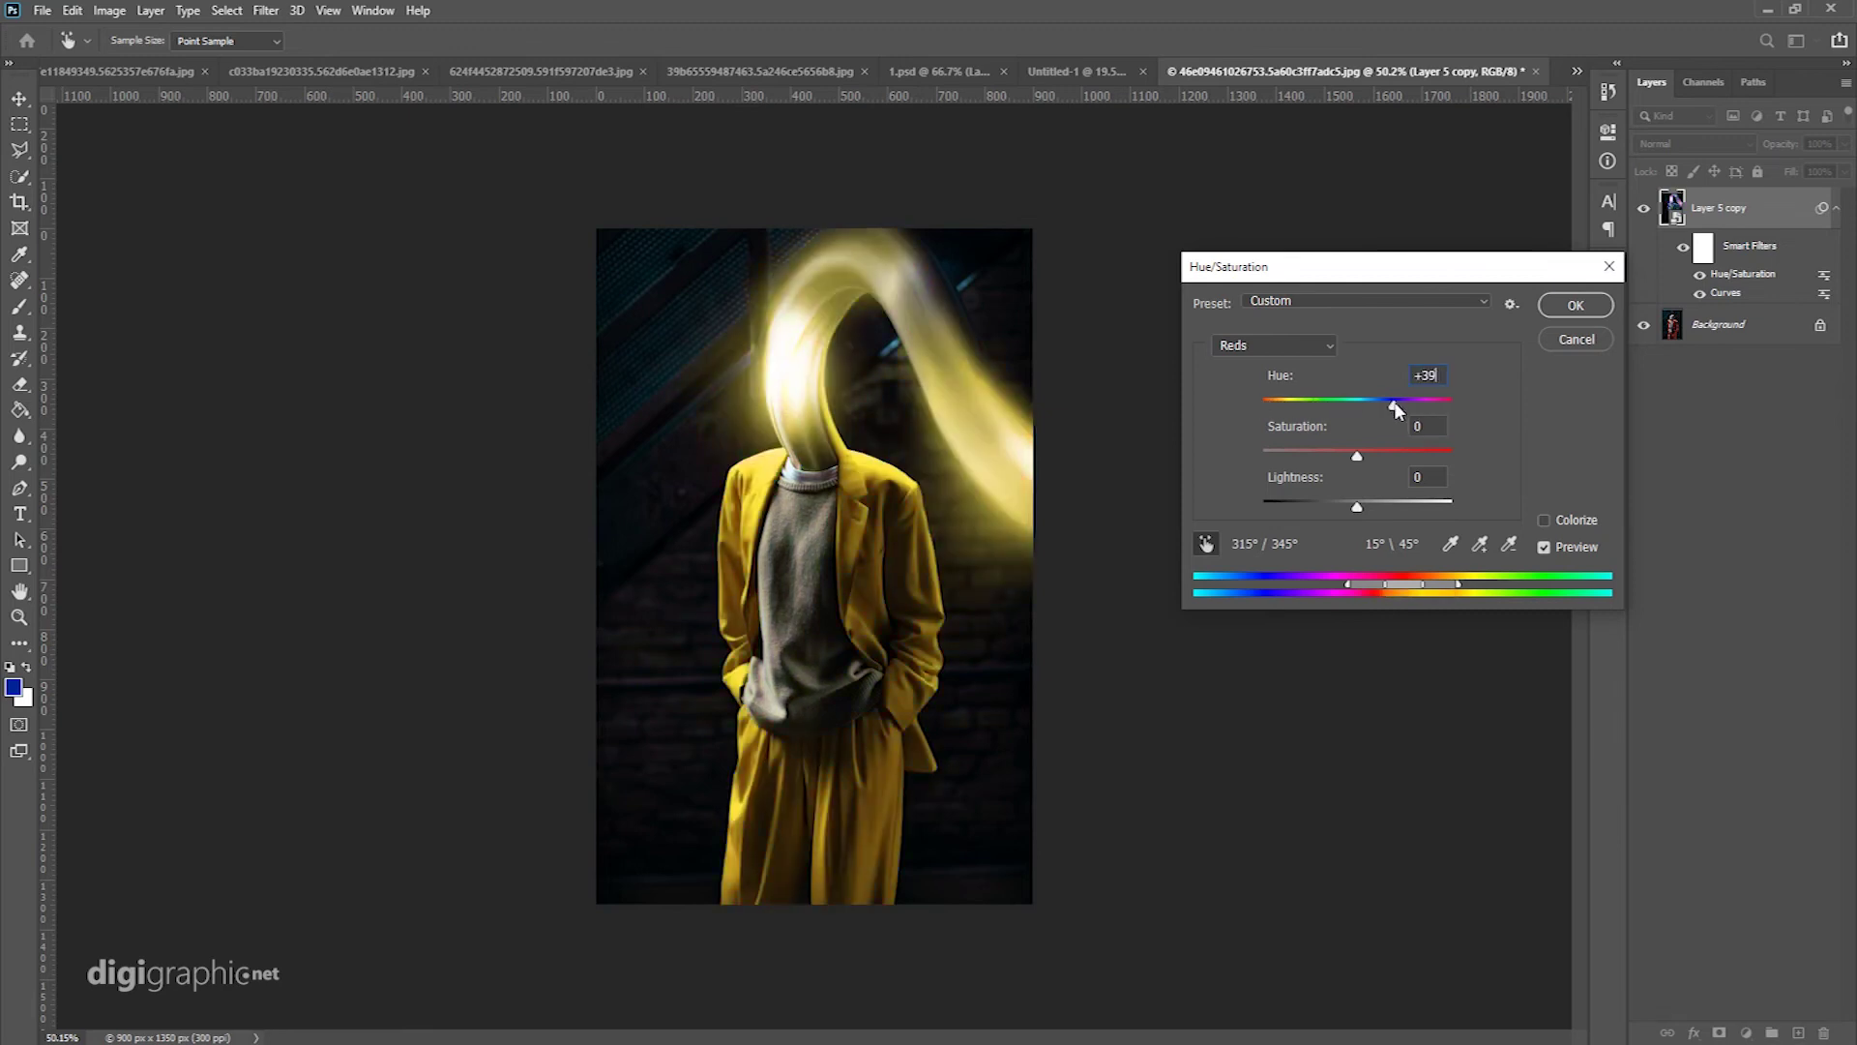
left_click_drag(1397, 408, 1418, 407)
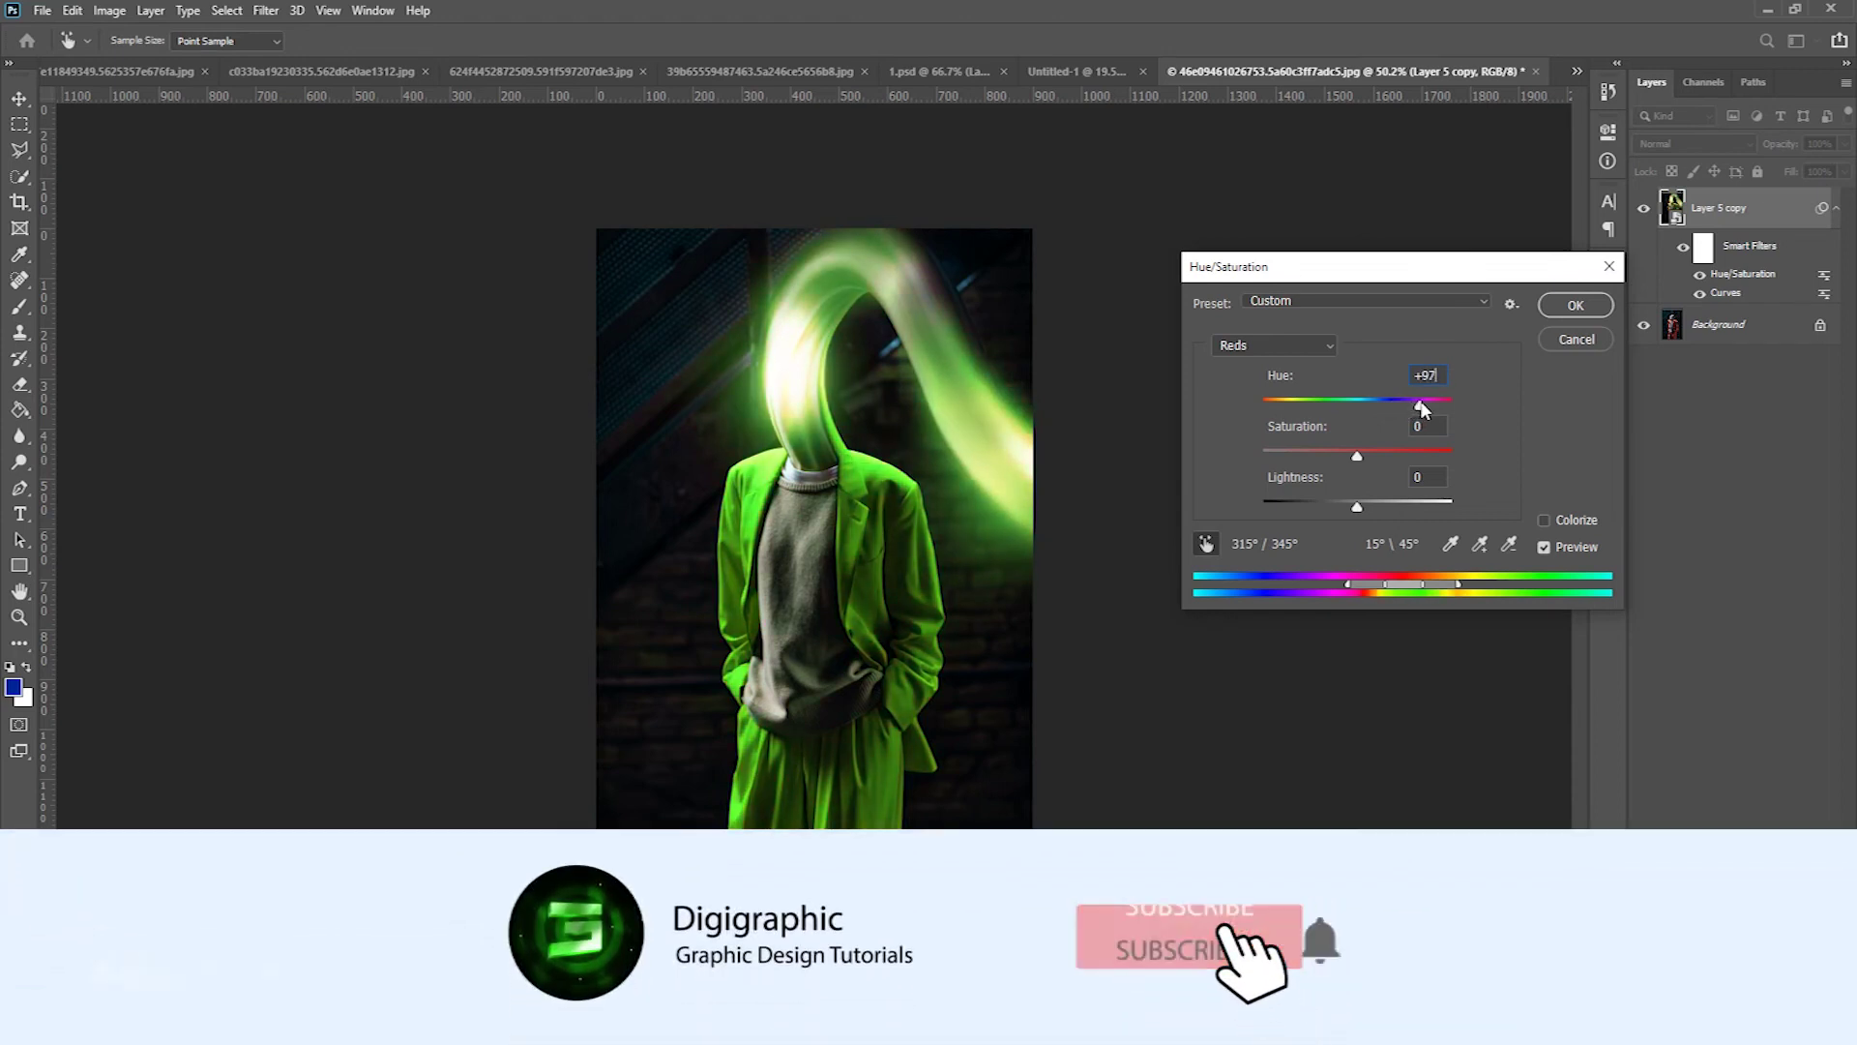
left_click_drag(1419, 408, 1422, 407)
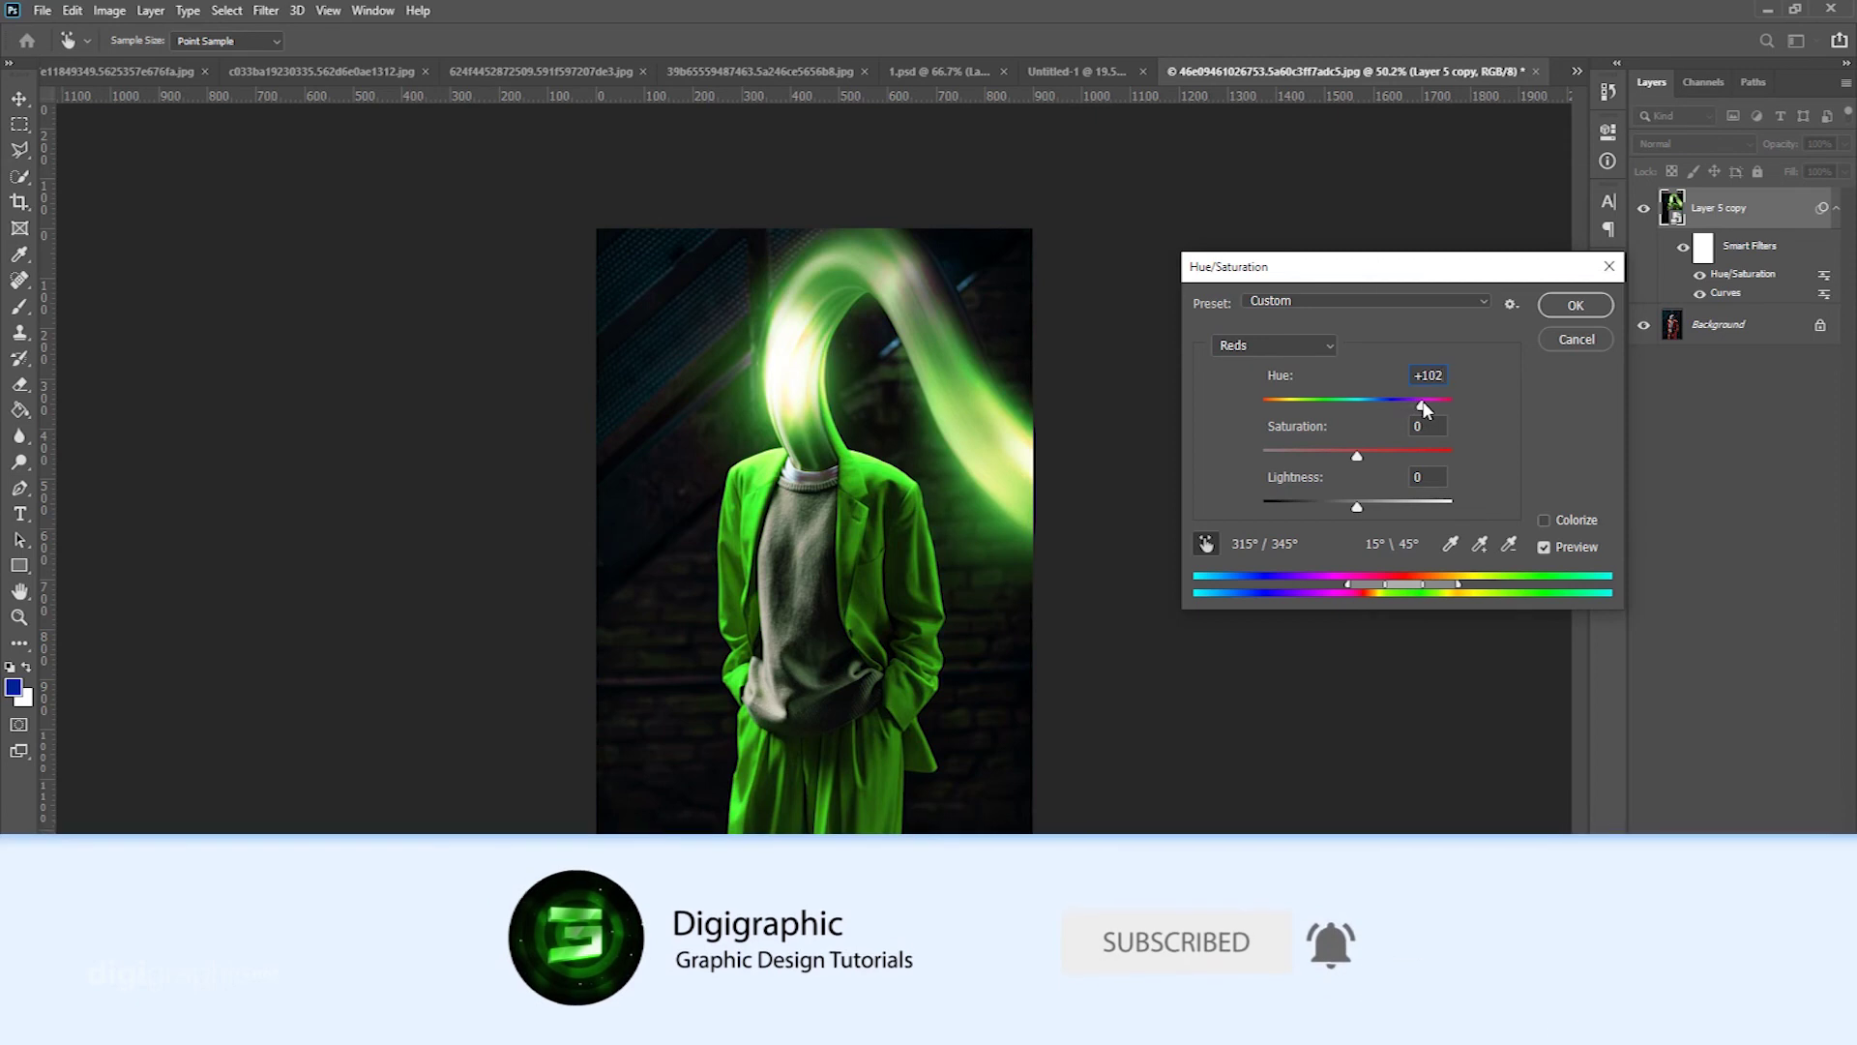
left_click_drag(1422, 407, 1429, 410)
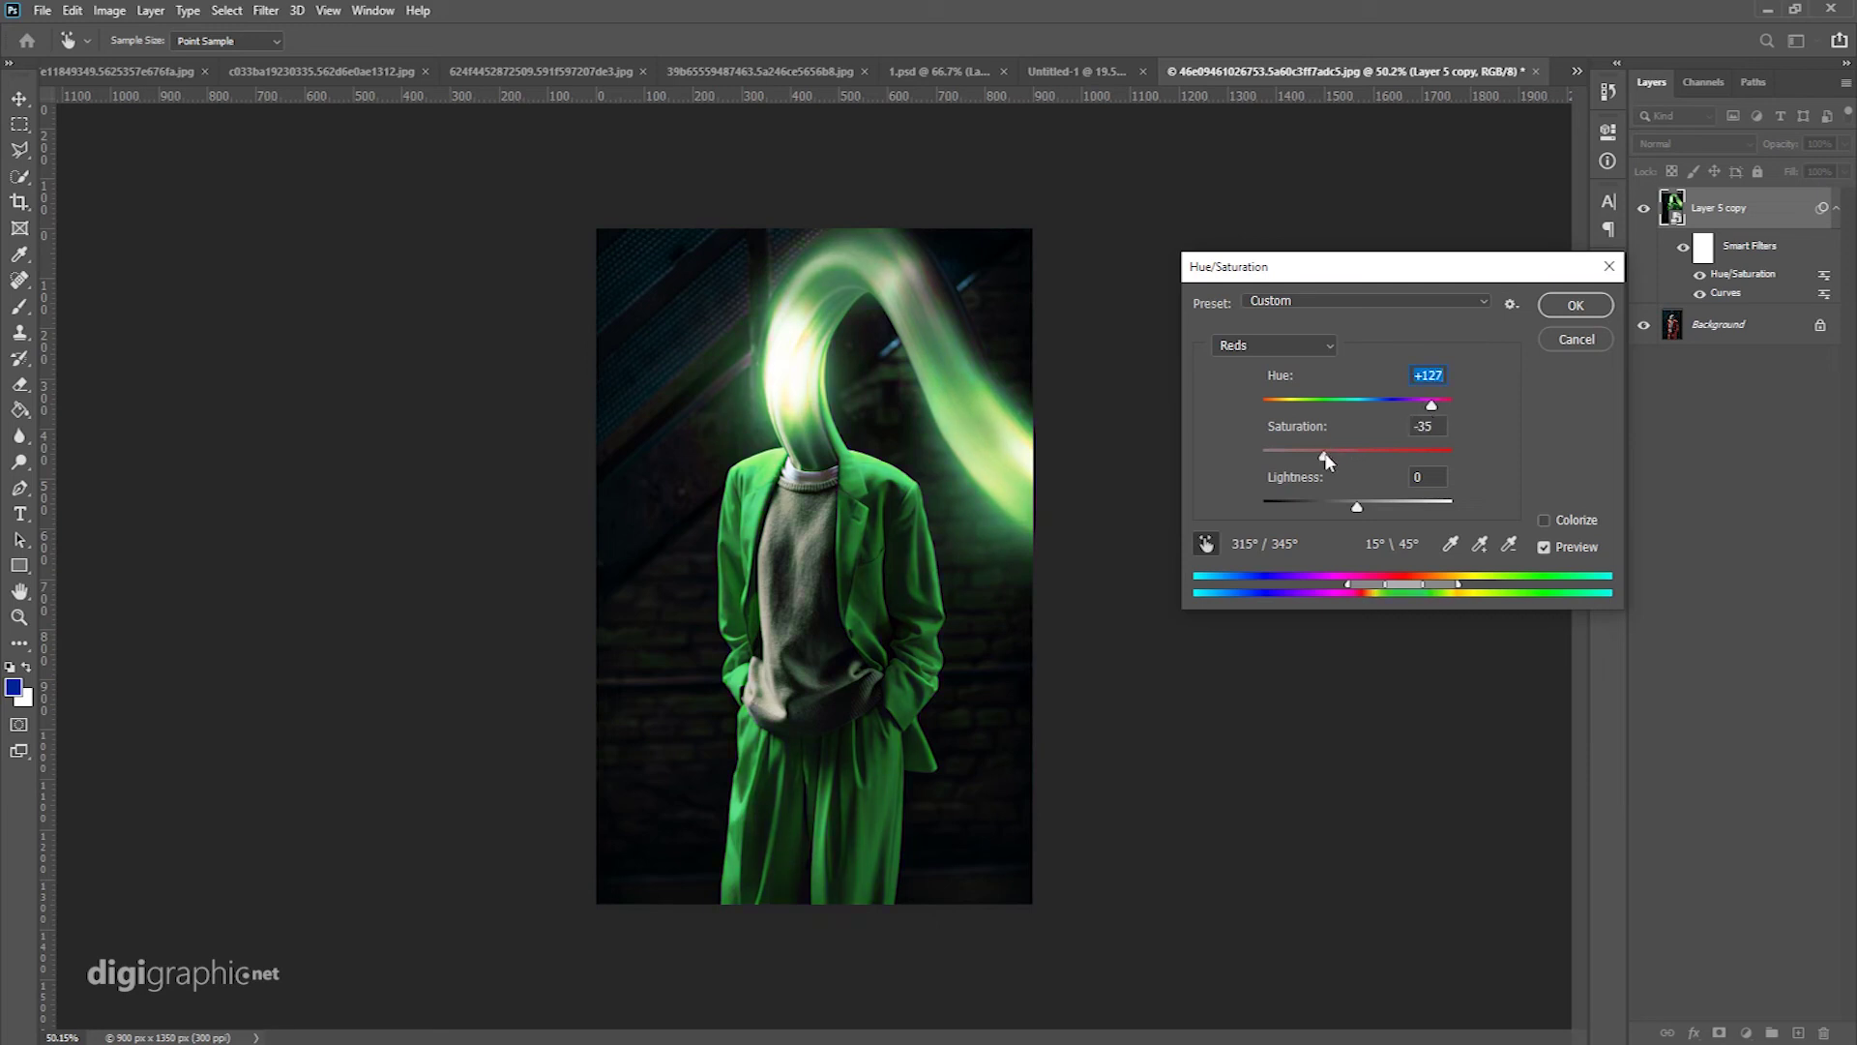
left_click(1573, 305)
key("Tab")
scroll(909, 416, "up", 5)
left_click_drag(909, 435, 909, 596)
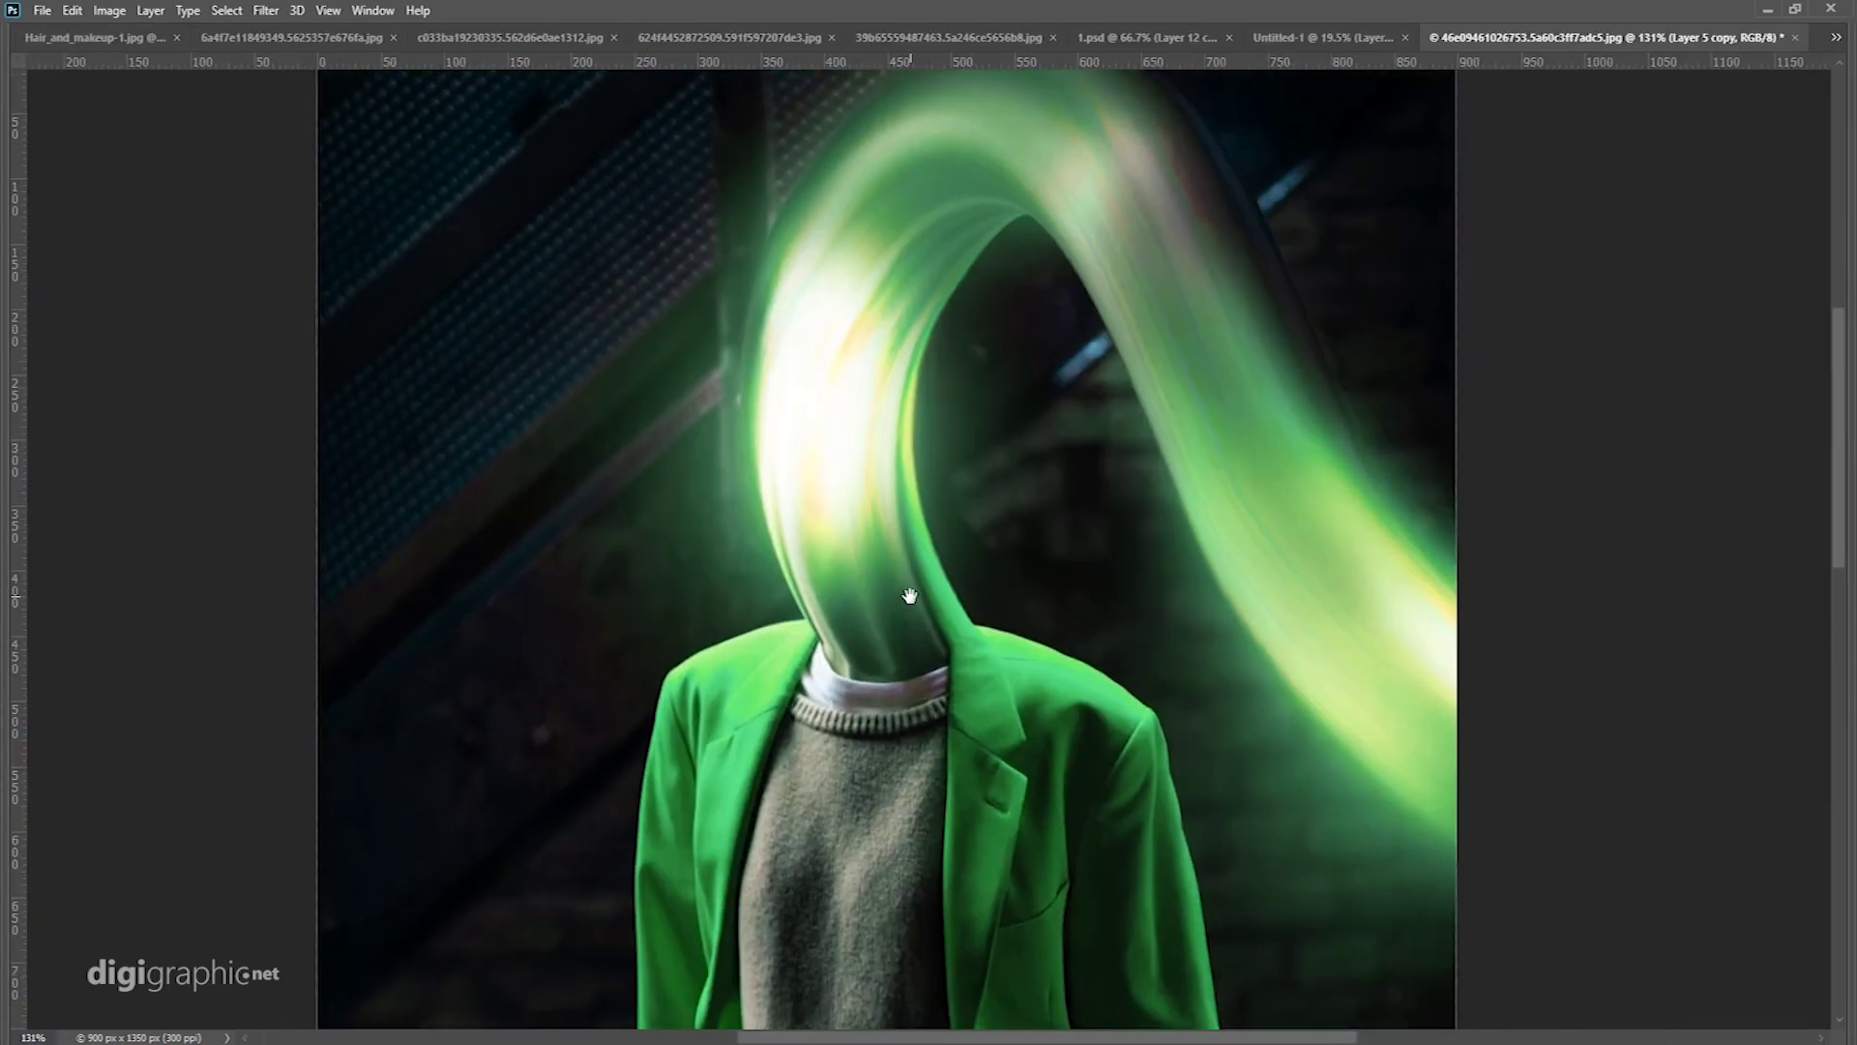
scroll(909, 596, "down", 3)
scroll(911, 599, "down", 3)
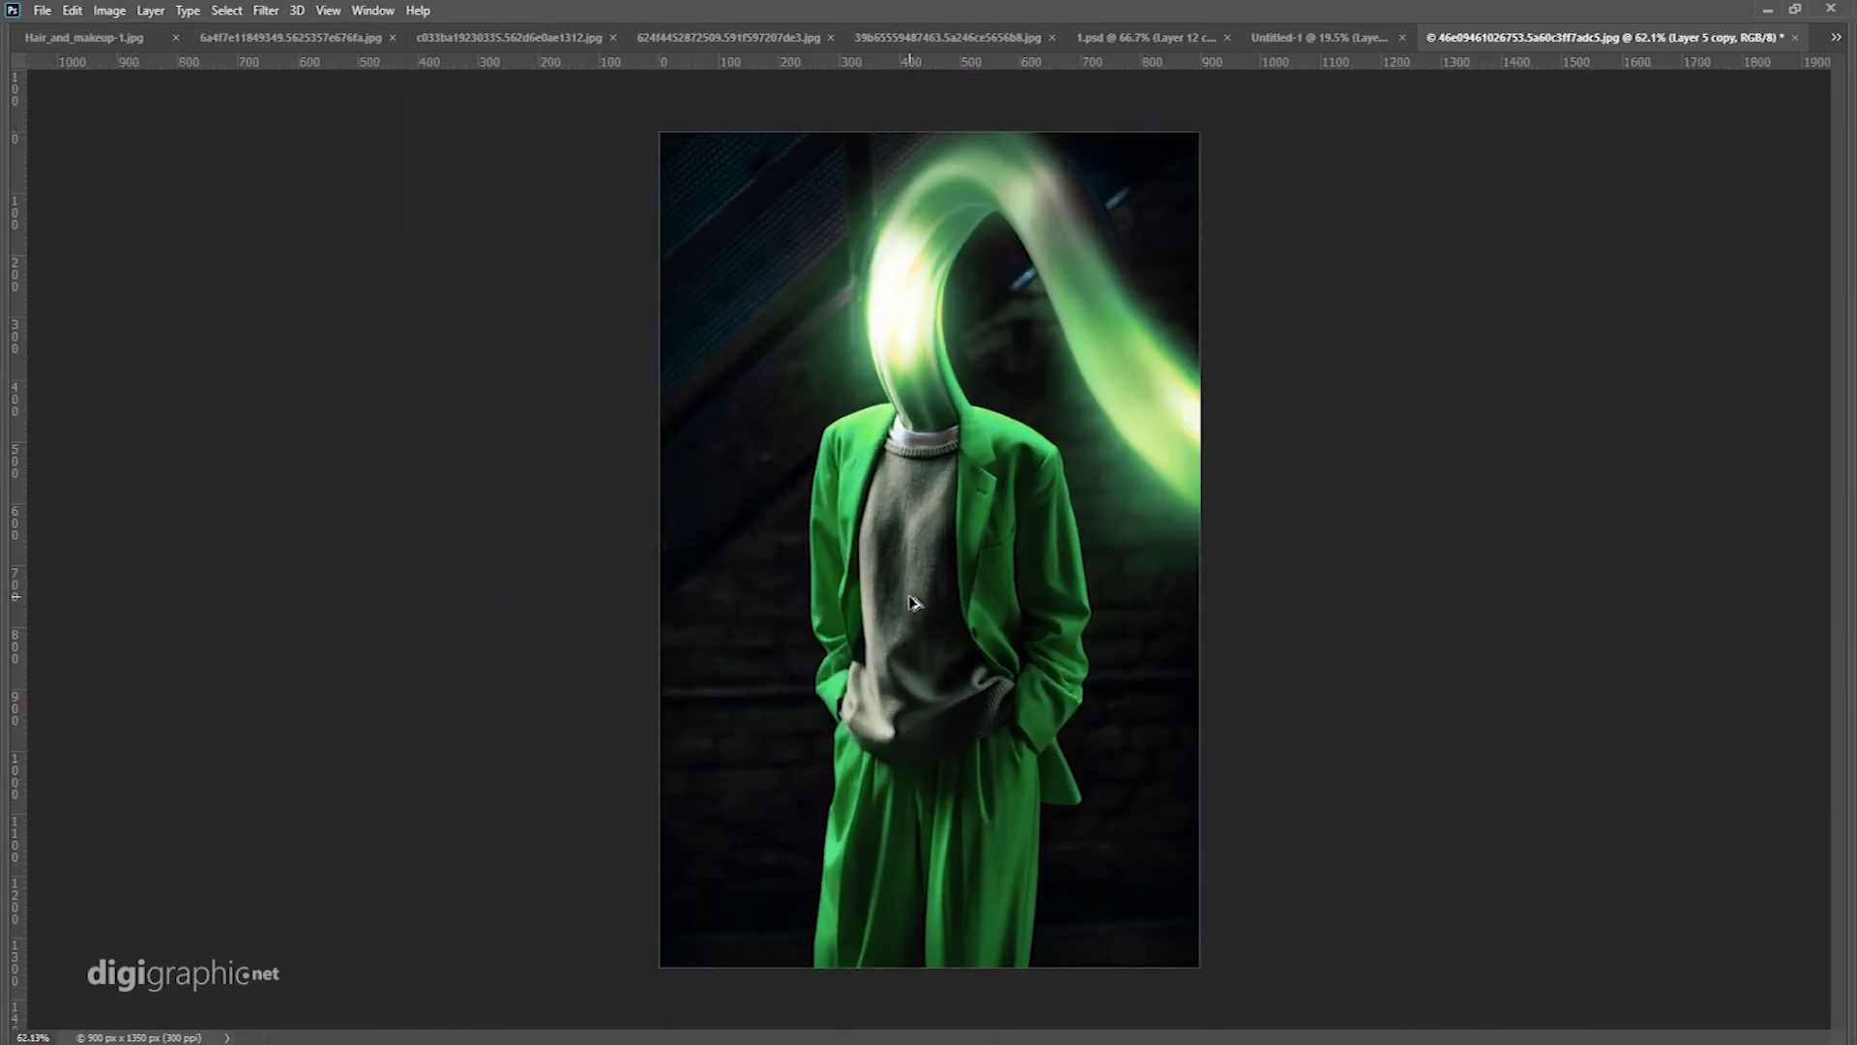
scroll(911, 599, "up", 4)
scroll(919, 484, "up", 4)
scroll(968, 319, "up", 4)
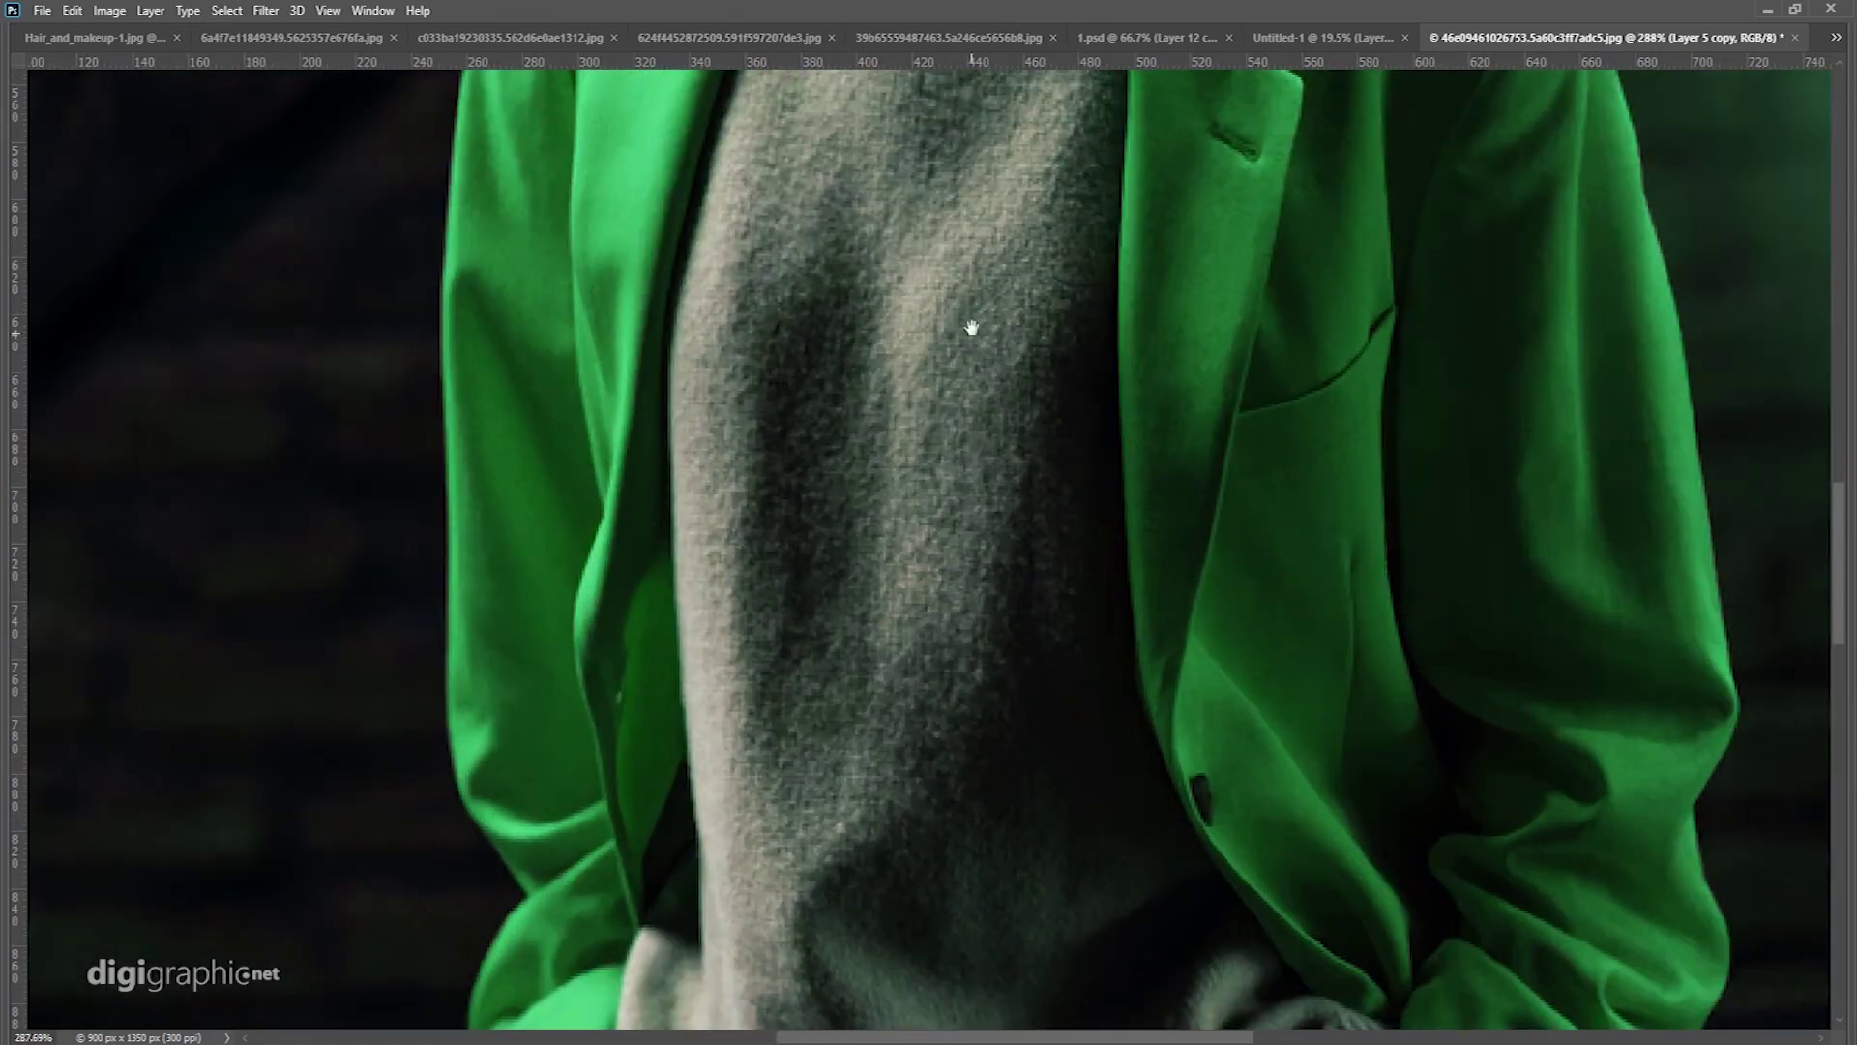
left_click_drag(965, 320, 960, 995)
scroll(970, 821, "down", 2)
left_click_drag(970, 822, 967, 879)
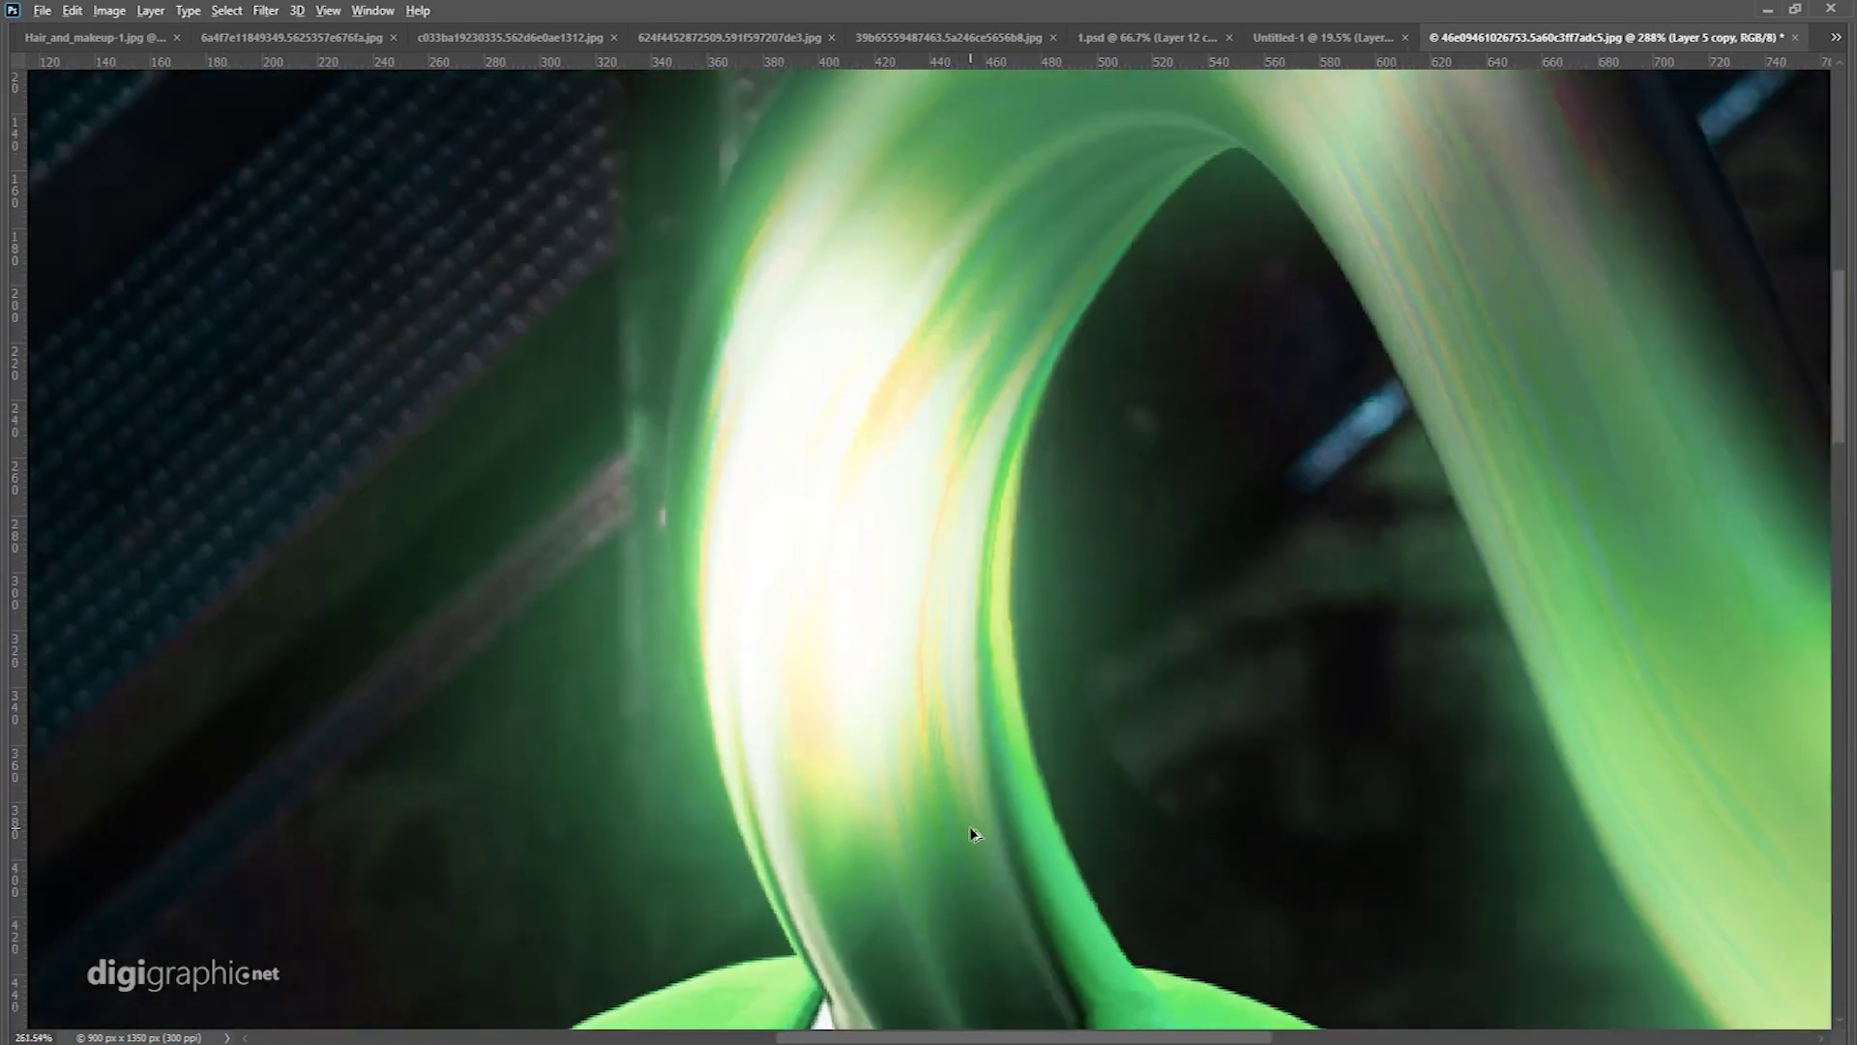
scroll(1043, 885, "down", 2)
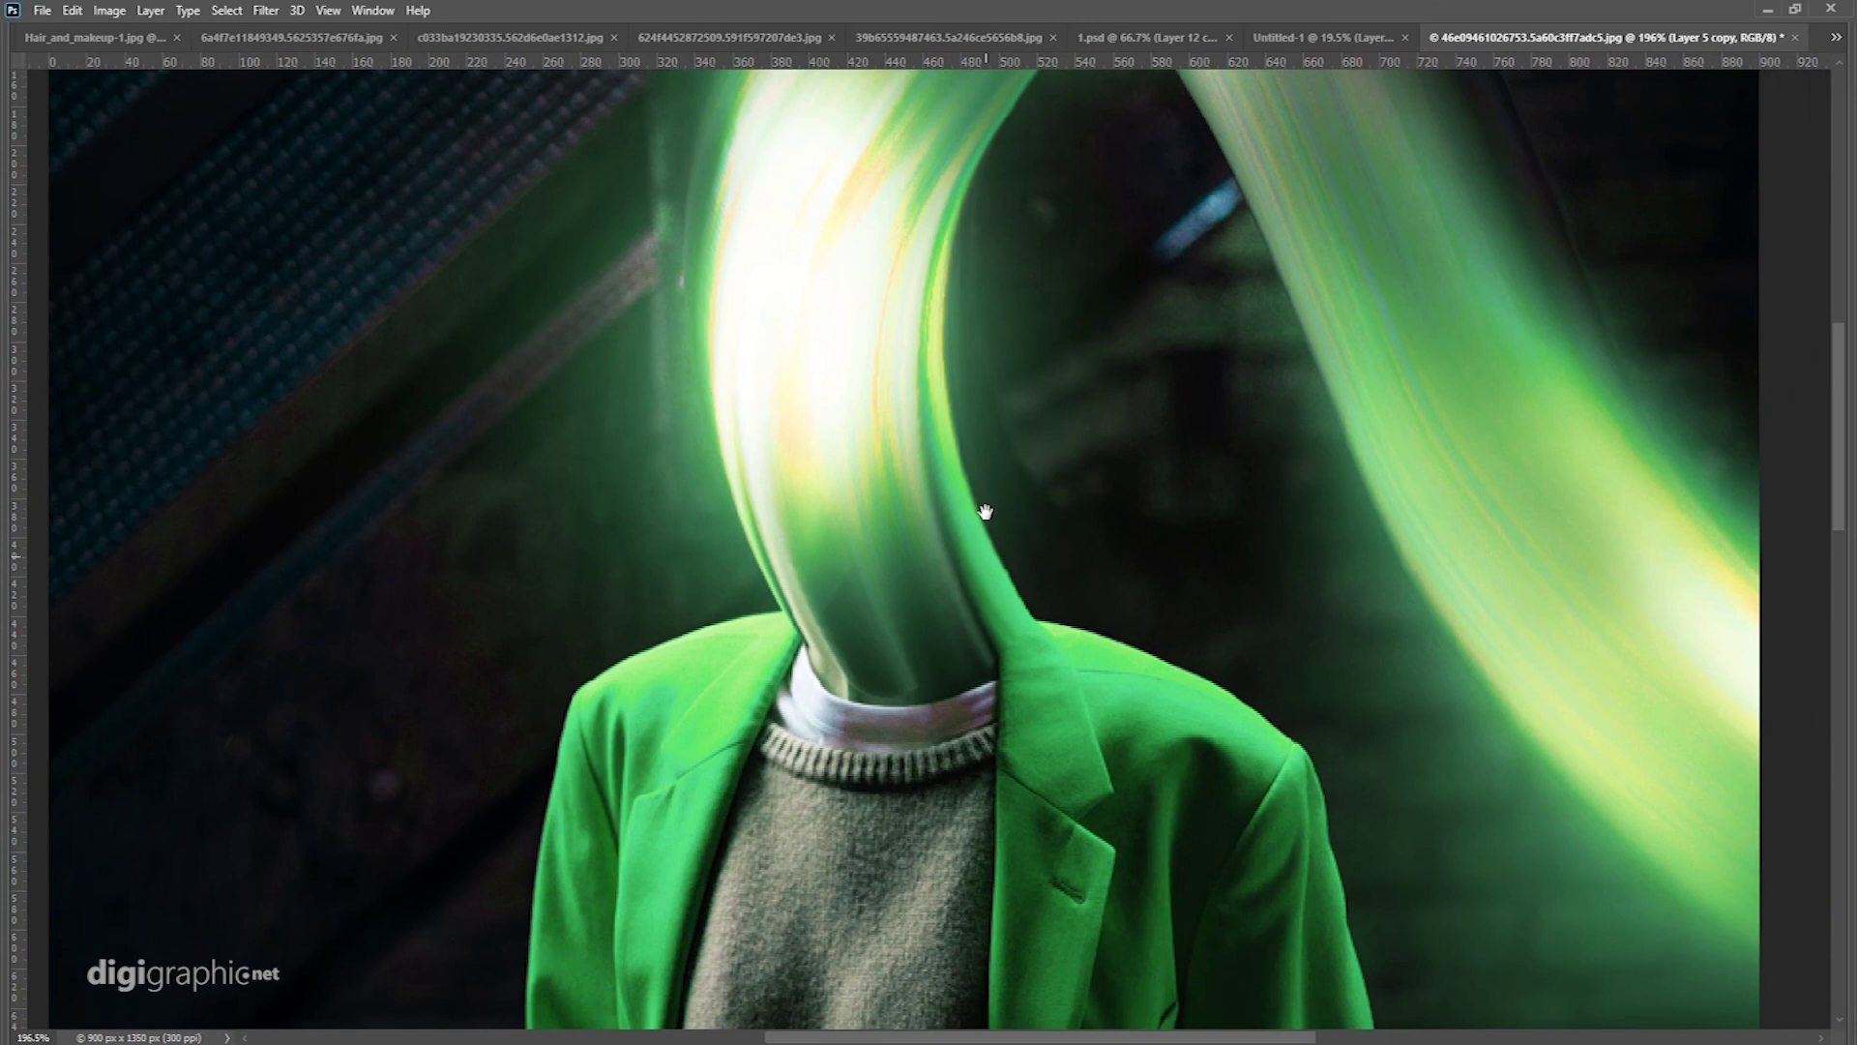
scroll(988, 478, "down", 2)
scroll(989, 477, "down", 1)
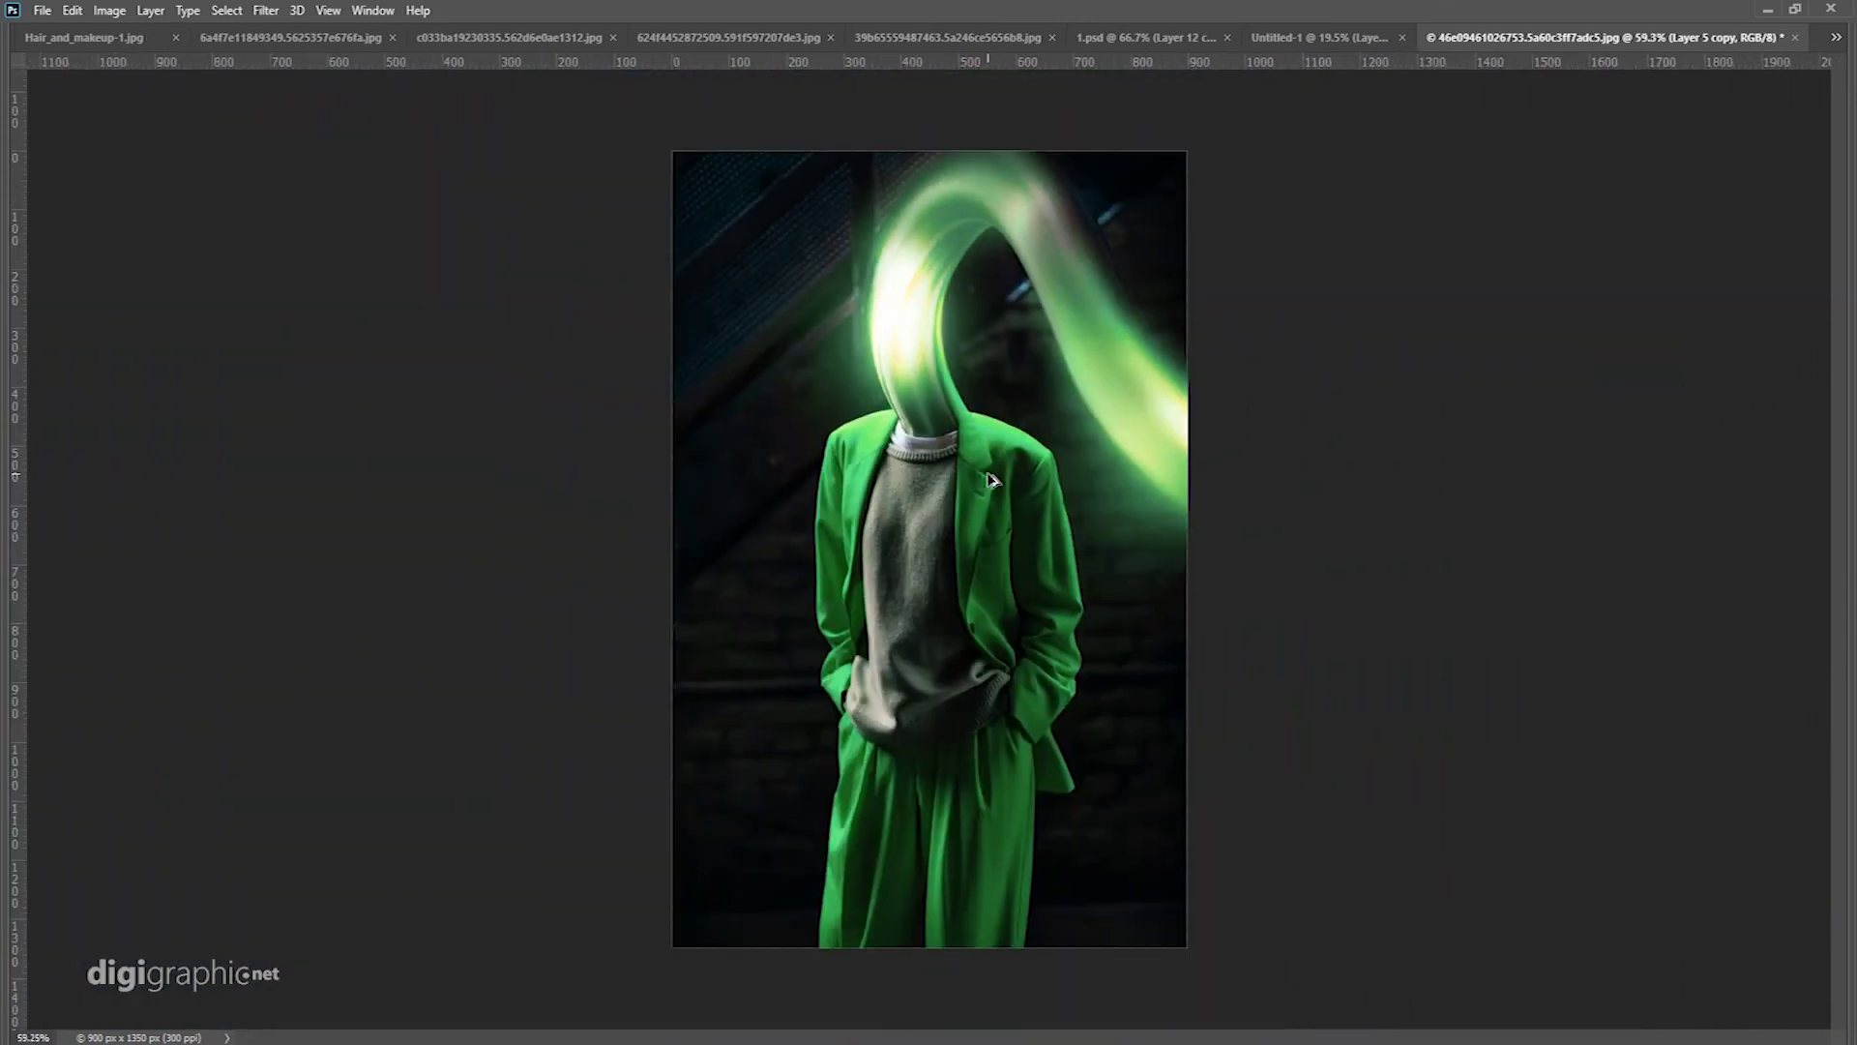
scroll(992, 479, "down", 1)
key("Tab")
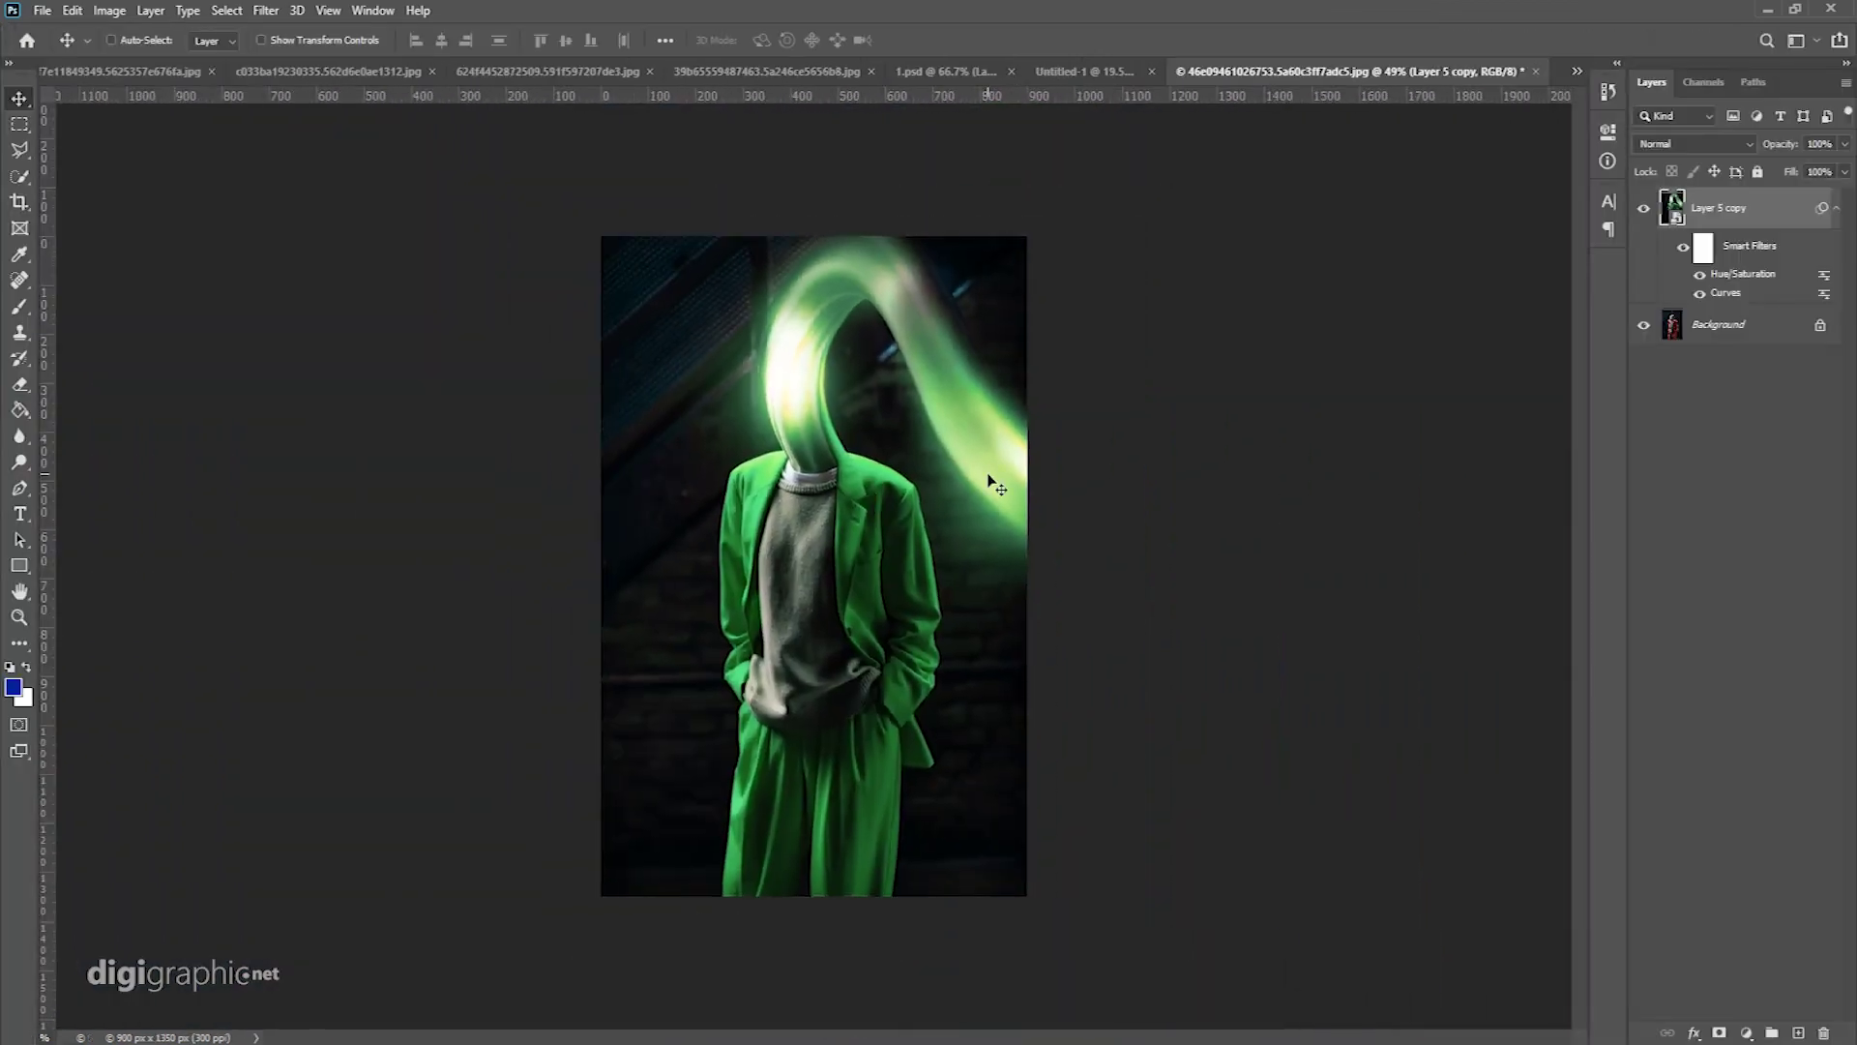